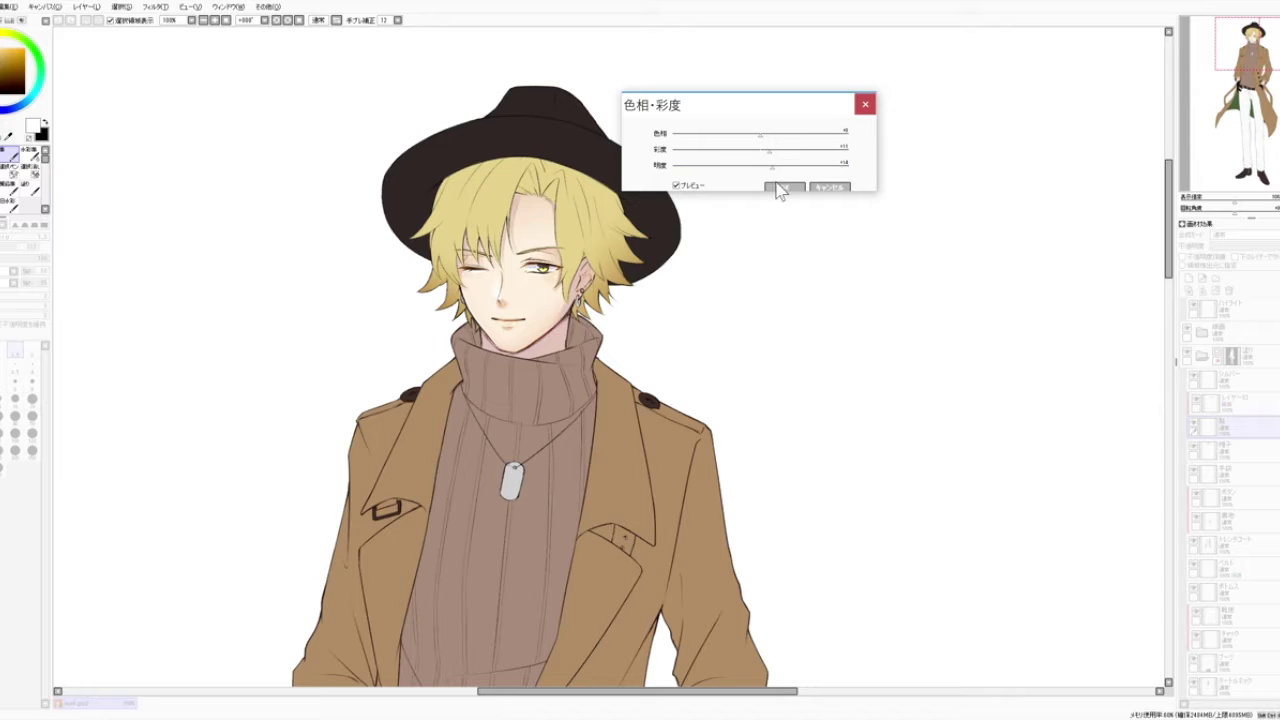
Step: Sample the hair's yellow as the paint colour and add a new layer clipped to the hair layer (髪)
alt+click(505, 183)
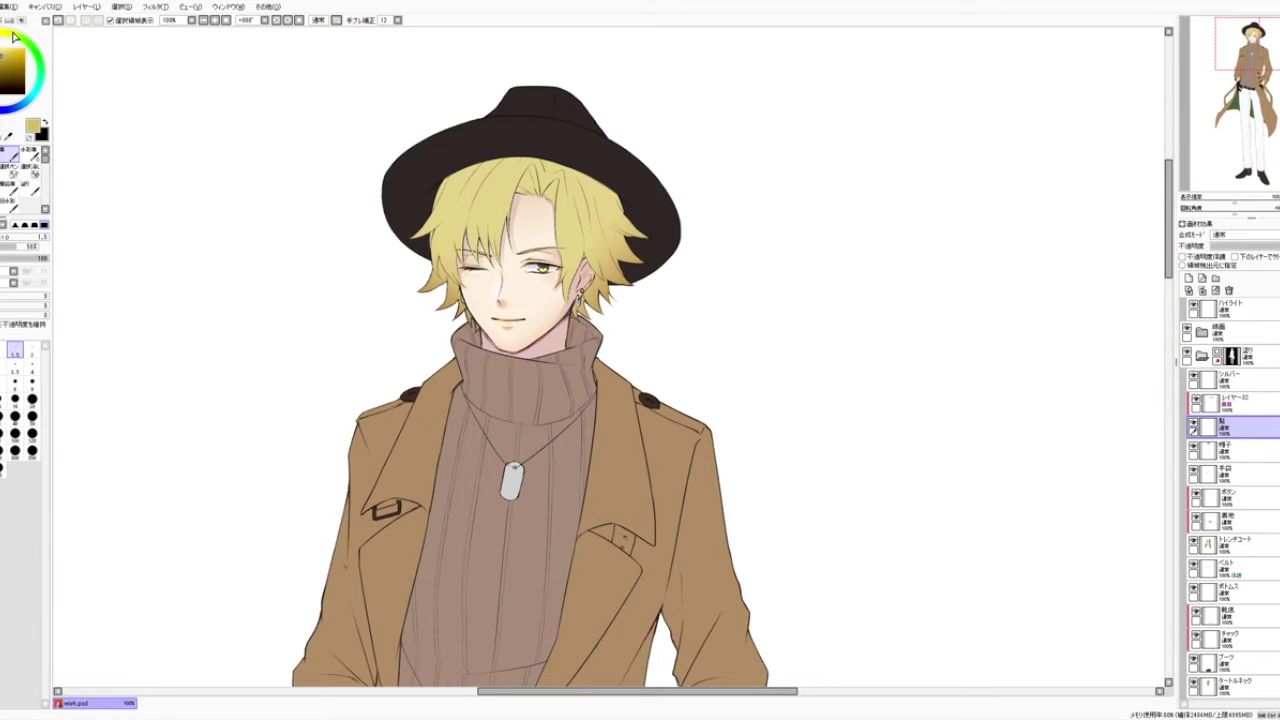
key(Page_Up)
key(Page_Up)
key(Page_Up)
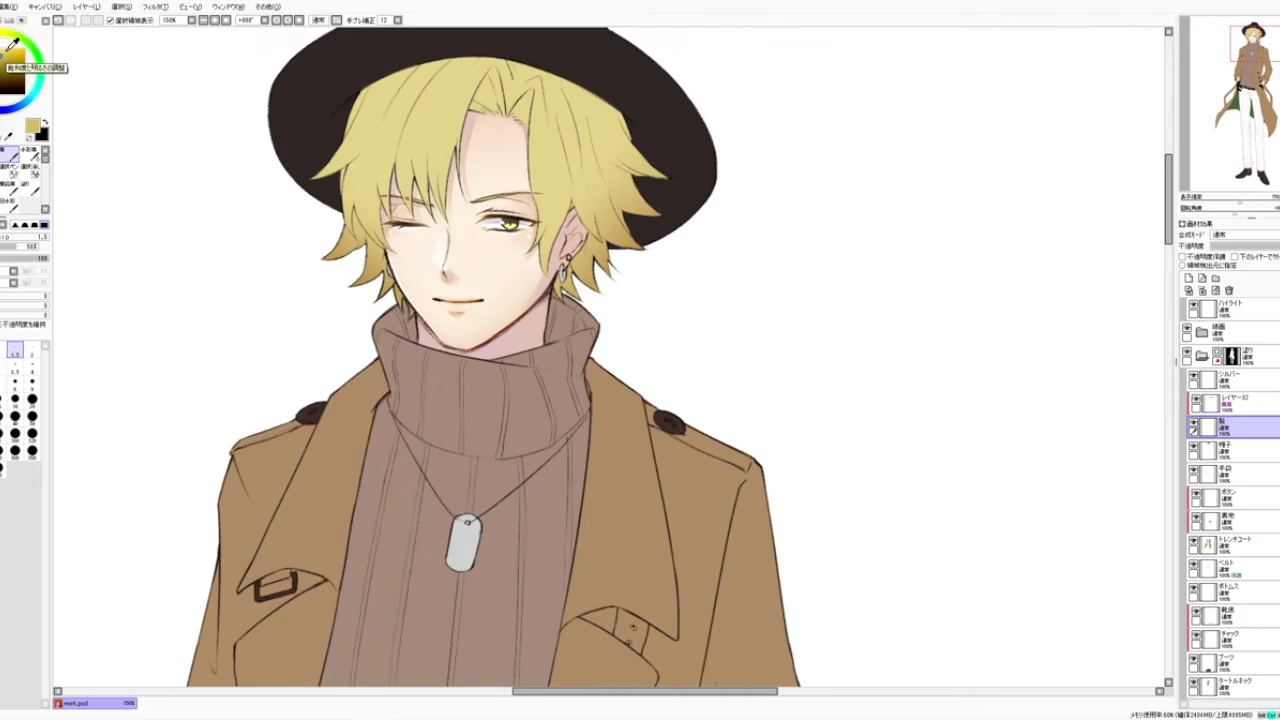
drag(726, 172, 783, 319)
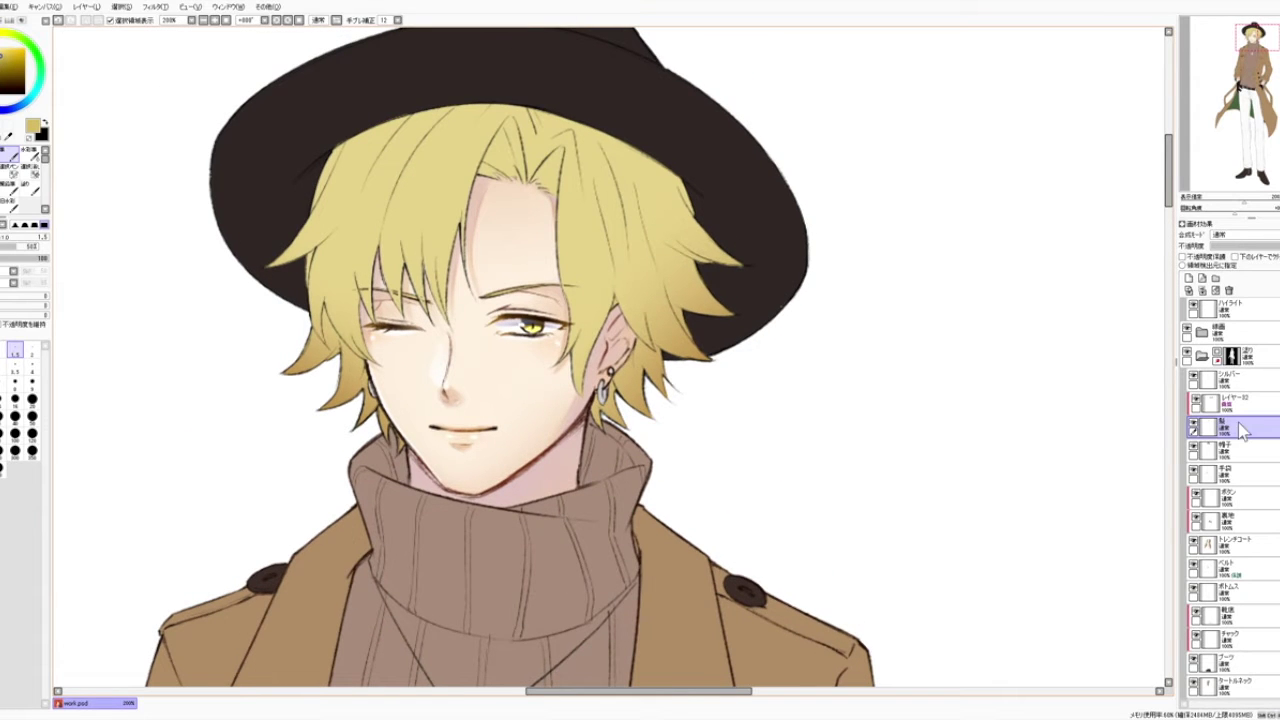
ctrl+click(1276, 376)
scroll(1270, 380, up, 2)
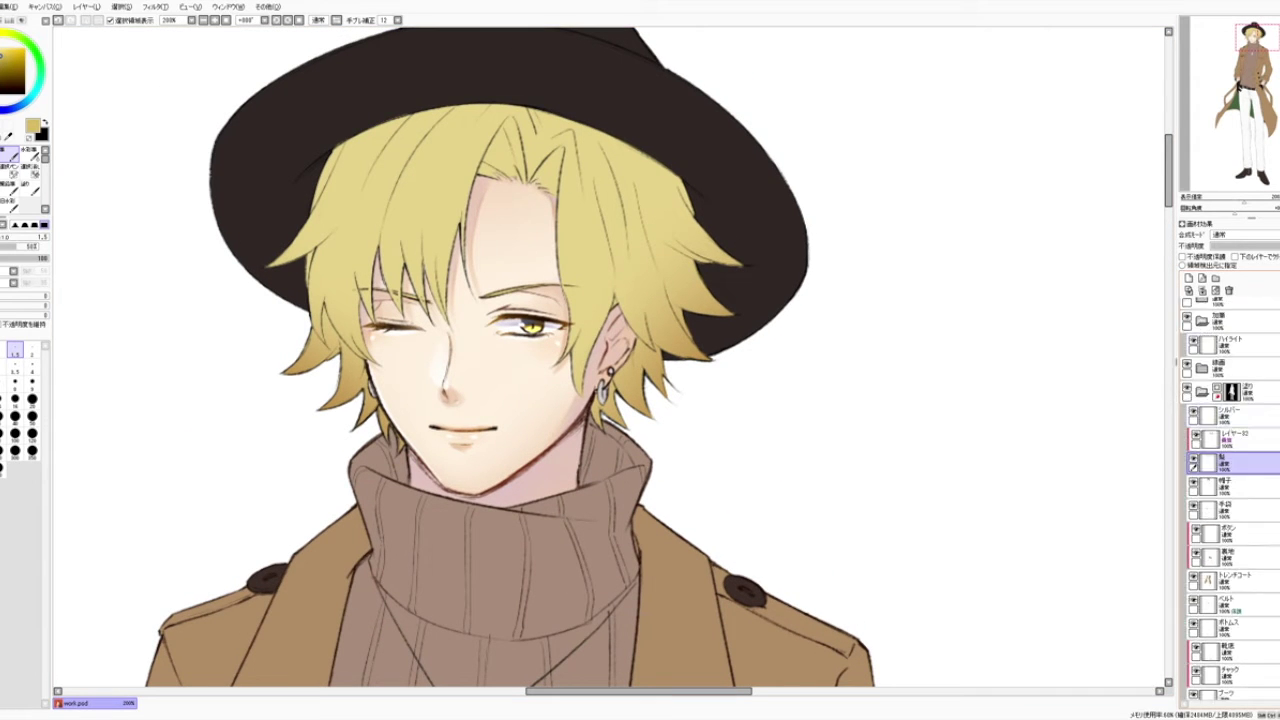
scroll(1210, 420, down, 3)
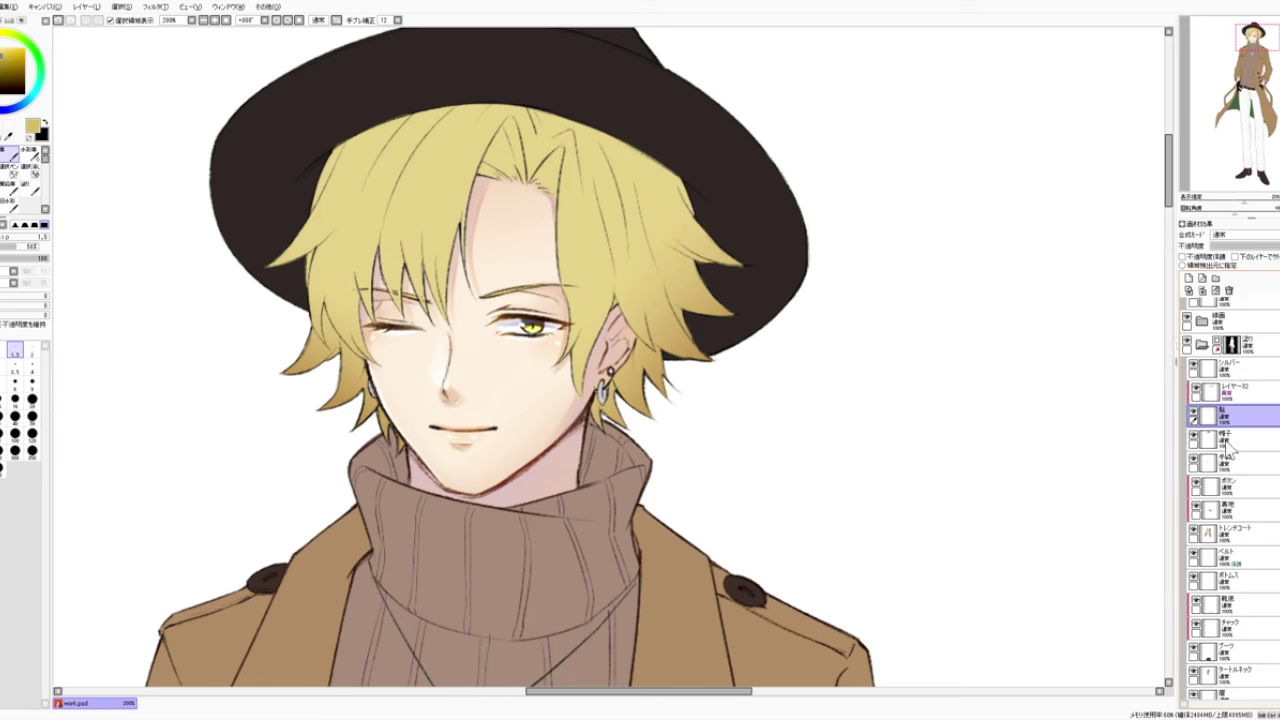
click(1203, 281)
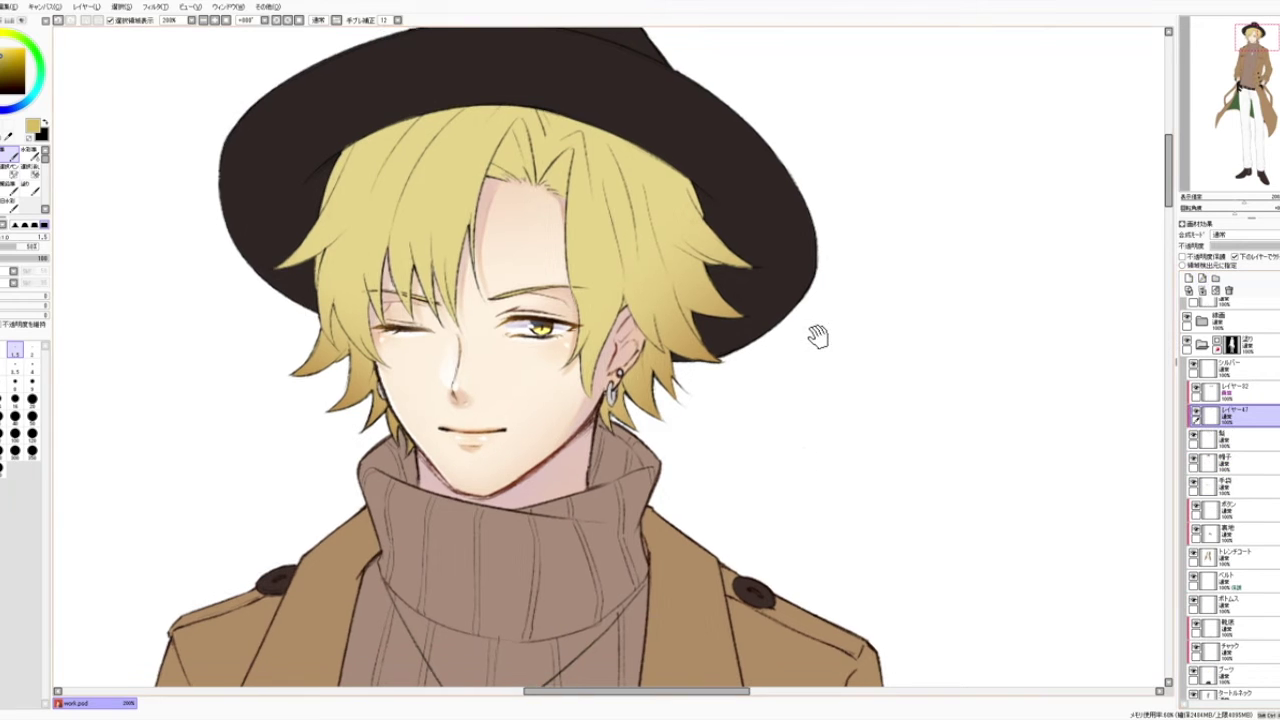
Step: Switch to the 塗り brush at size 16 and choose a golden shadow colour for the hair
click(32, 192)
drag(248, 226, 135, 271)
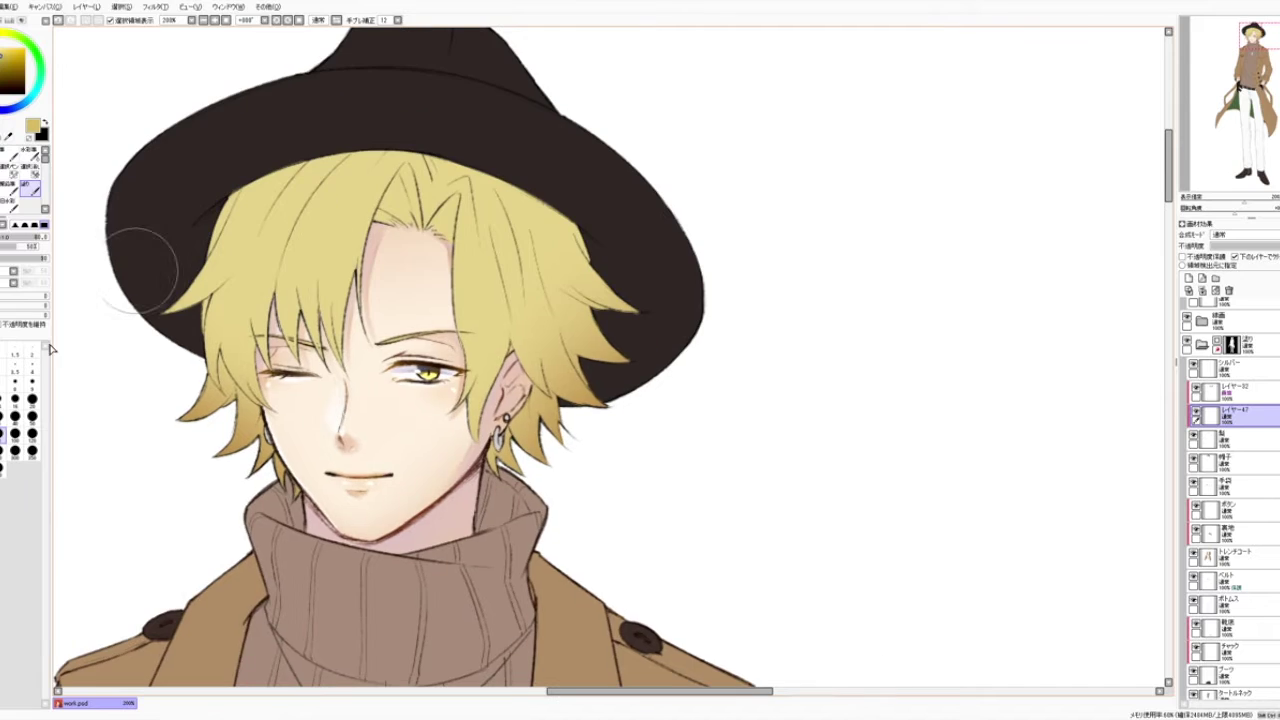
click(16, 385)
click(0, 41)
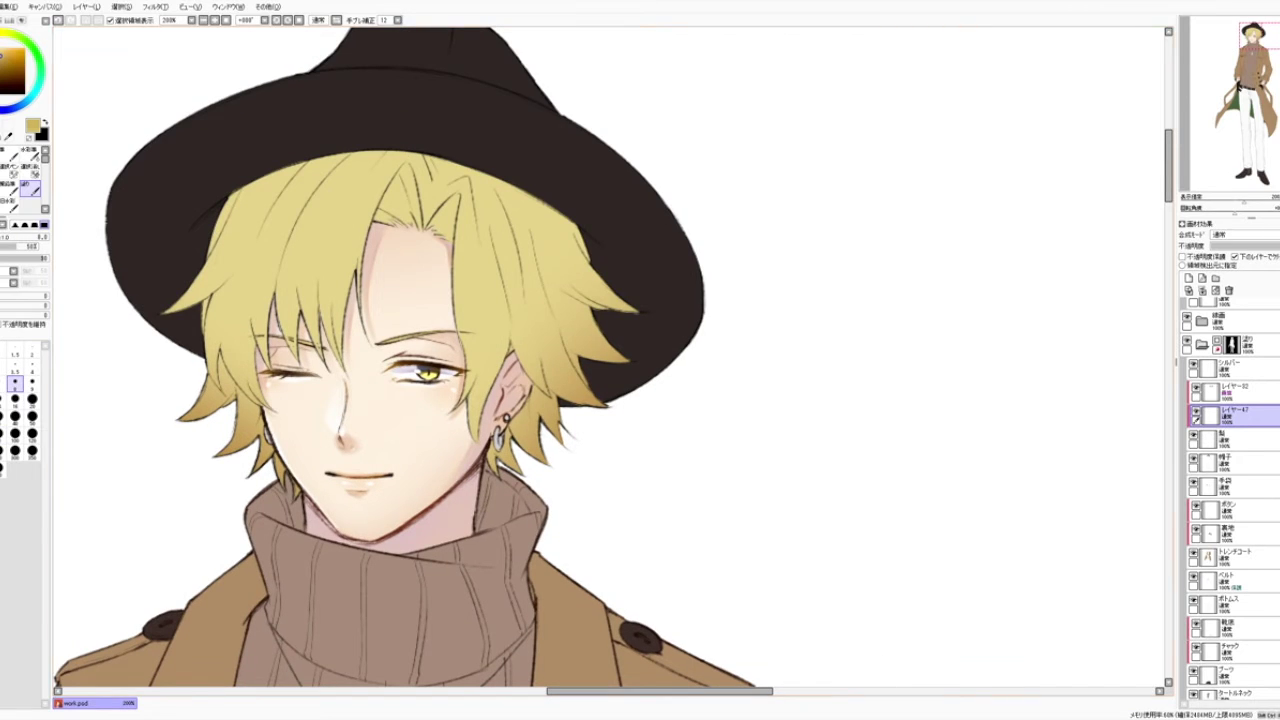
click(18, 399)
Step: Enlarge the brush to size 20 and paint a golden shadow on the inner strand at the hair parting
drag(373, 215, 408, 172)
key(ctrl+z)
key(bracketright)
drag(385, 216, 412, 170)
key(ctrl+z)
drag(381, 216, 411, 188)
alt+click(410, 188)
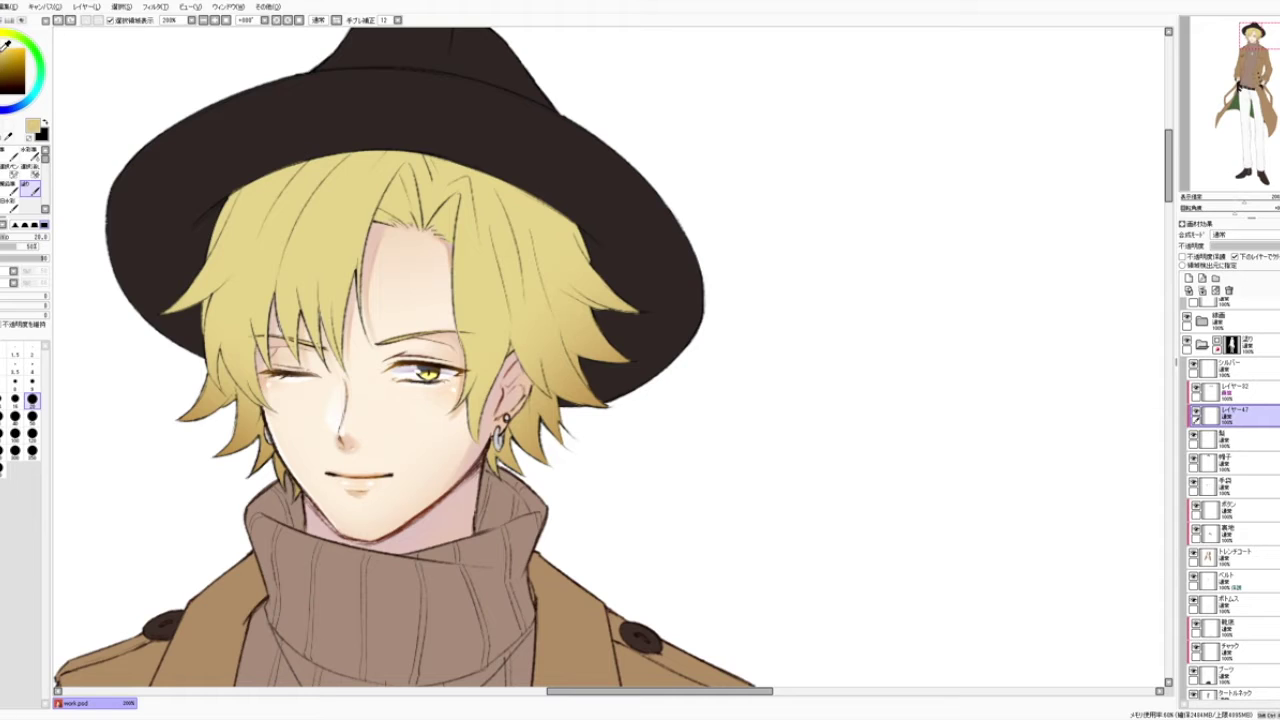
drag(385, 231, 408, 177)
key(ctrl+z)
drag(397, 192, 372, 237)
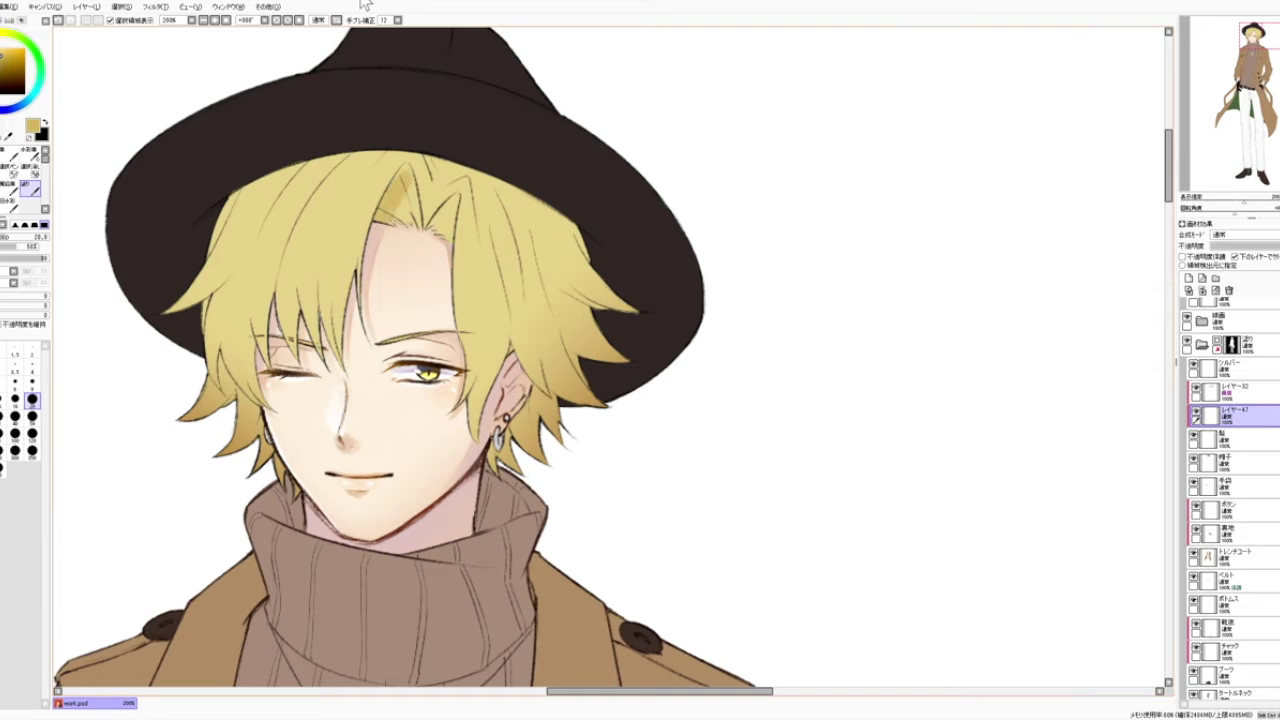
Step: Mirror the canvas view and shade the short strands around the hair parting on the clipped layer
click(337, 21)
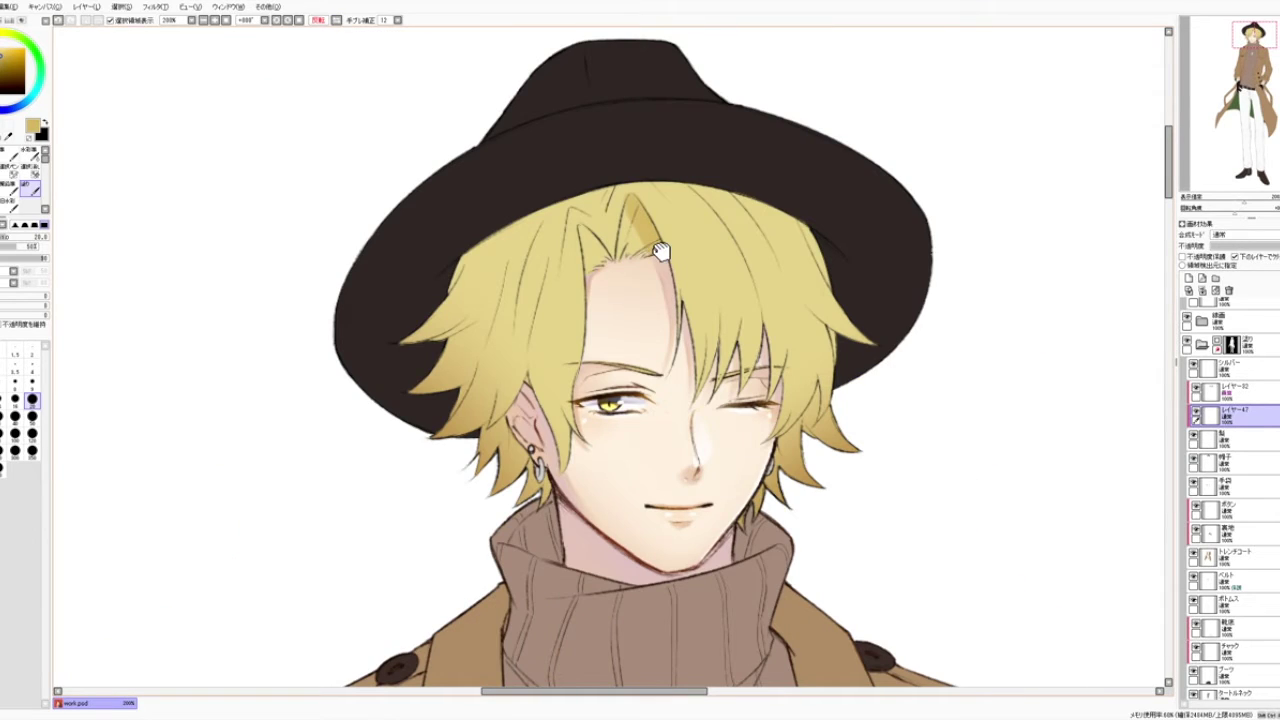
drag(630, 222, 621, 259)
mouse_move(607, 187)
mouse_down()
mouse_move(600, 228)
mouse_move(548, 174)
mouse_up()
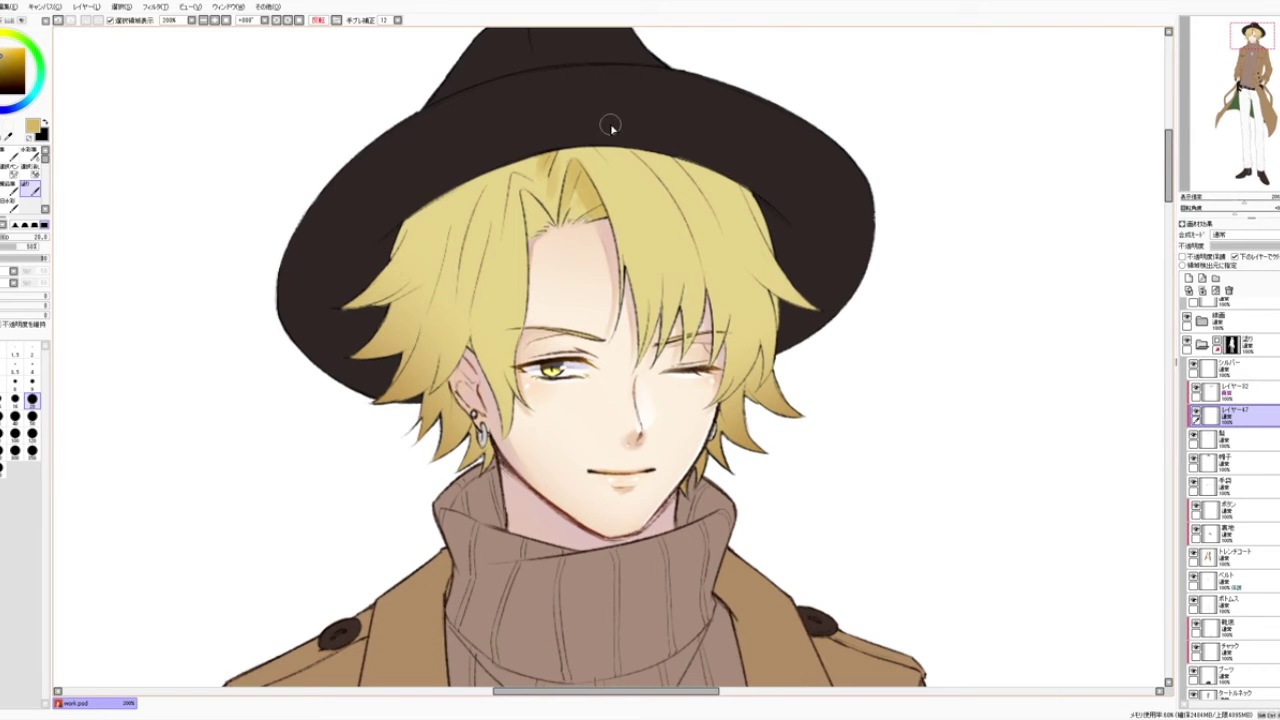
mouse_move(609, 127)
mouse_down()
mouse_move(509, 213)
mouse_move(524, 240)
mouse_move(510, 196)
mouse_move(519, 247)
mouse_move(520, 209)
mouse_up()
key(bracketleft)
drag(530, 124, 457, 97)
Step: Shade the hair roots beside the parting under the hat brim with the brush at size 35
click(16, 417)
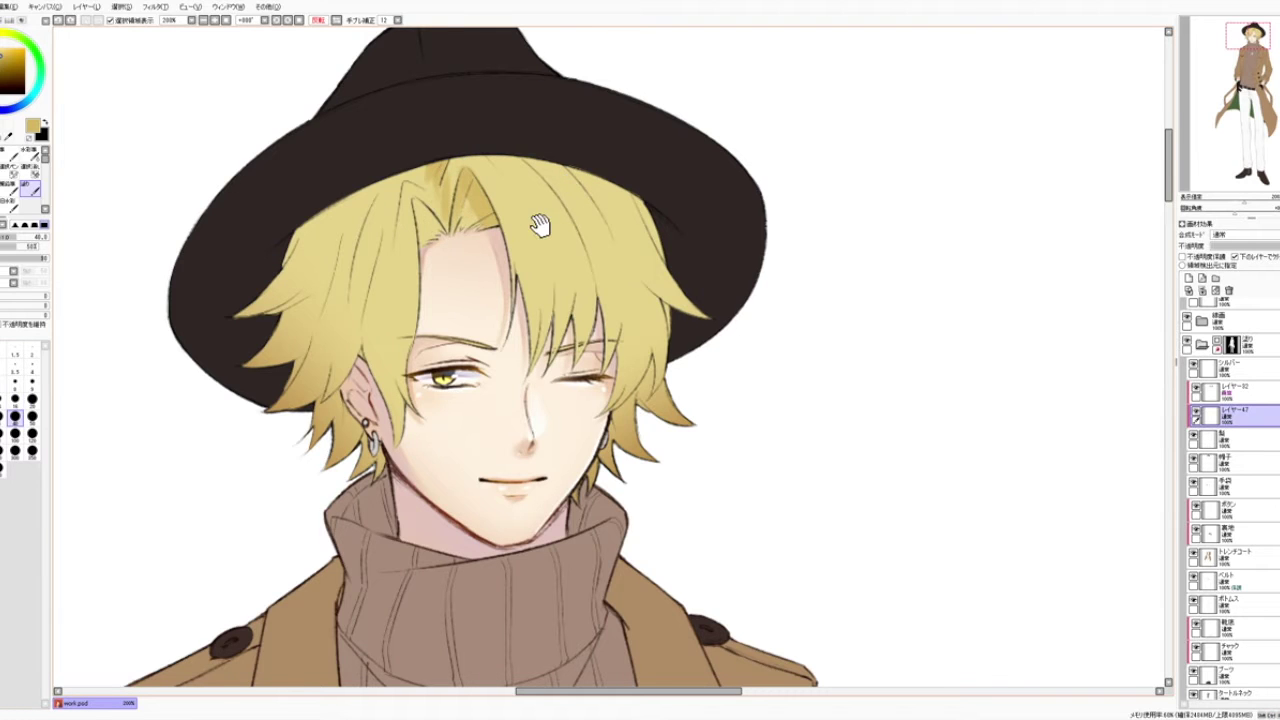
drag(540, 225, 374, 245)
drag(189, 286, 161, 299)
click(4, 418)
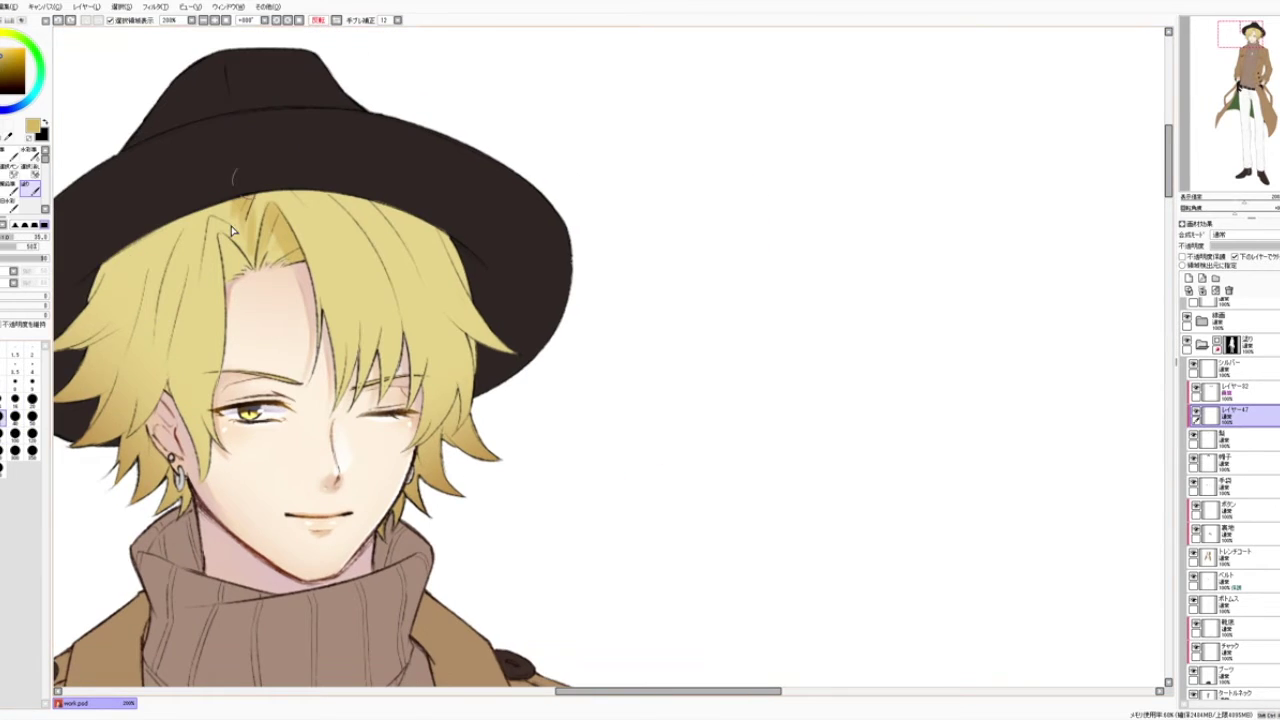
drag(253, 258, 245, 262)
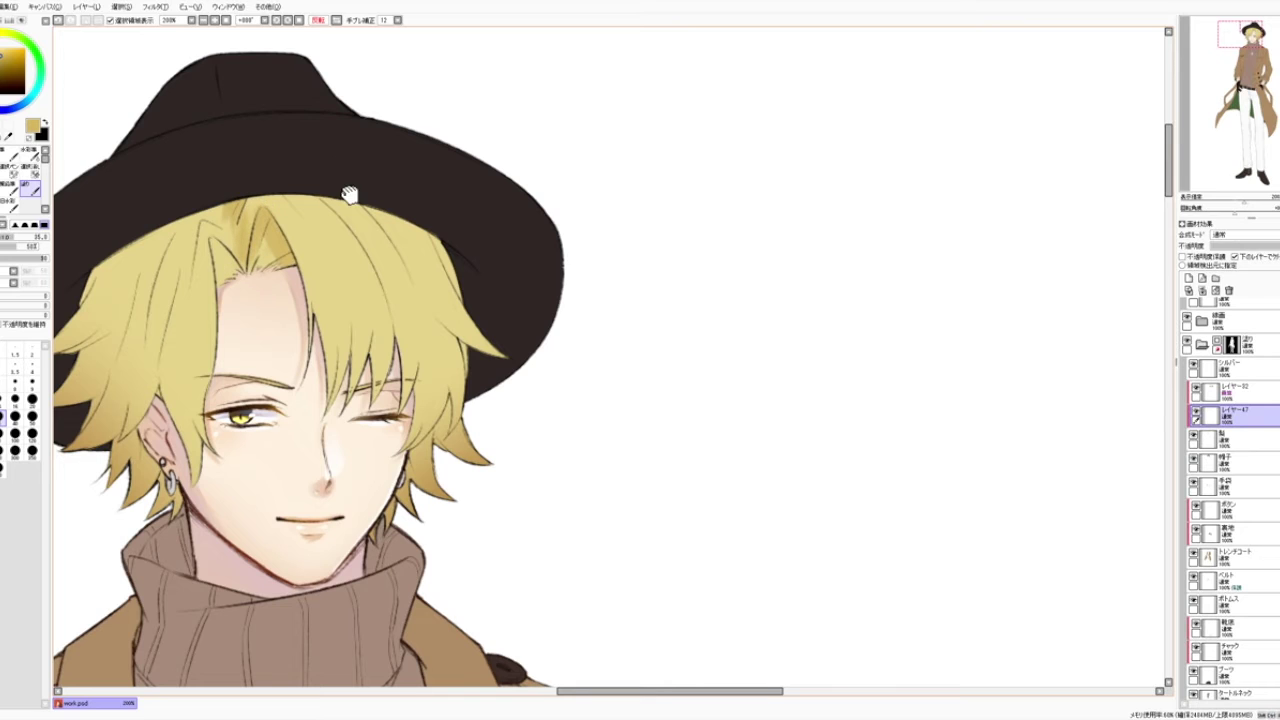
drag(368, 224, 361, 215)
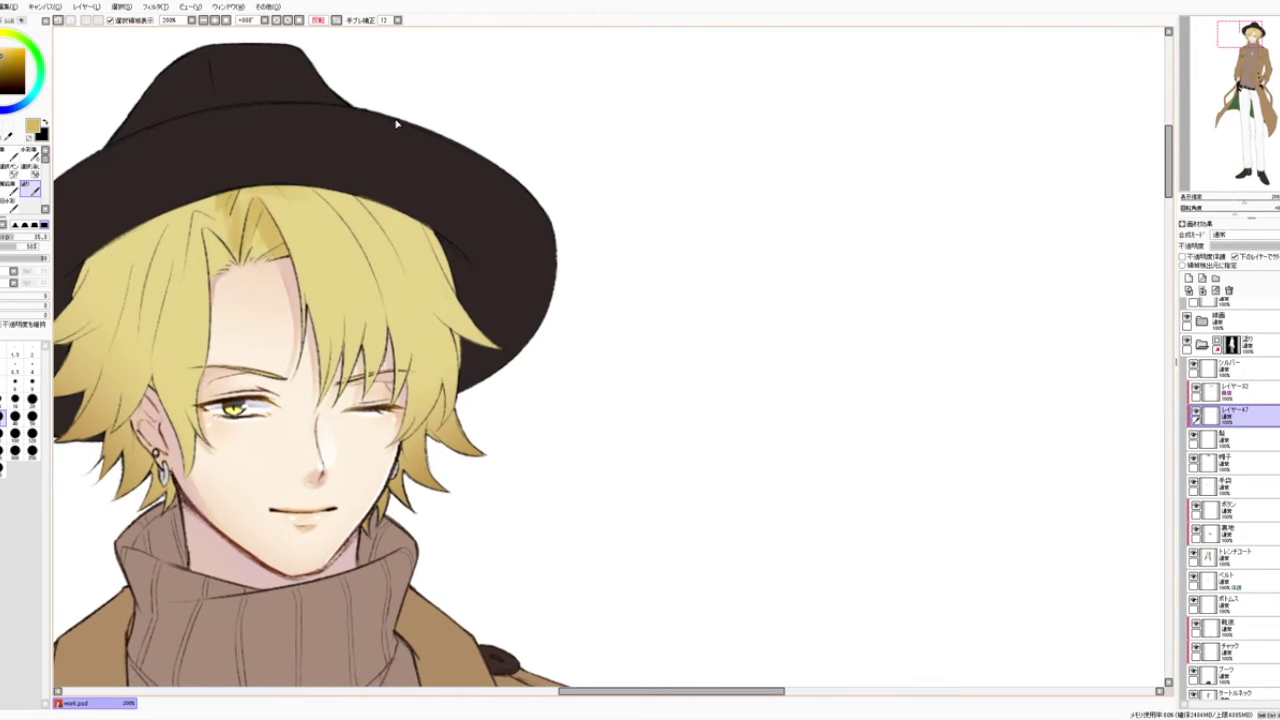
Step: Return the view to its unmirrored orientation and shade the fringe roots under the hat brim beside the parting
click(338, 20)
drag(832, 163, 491, 134)
drag(508, 194, 356, 210)
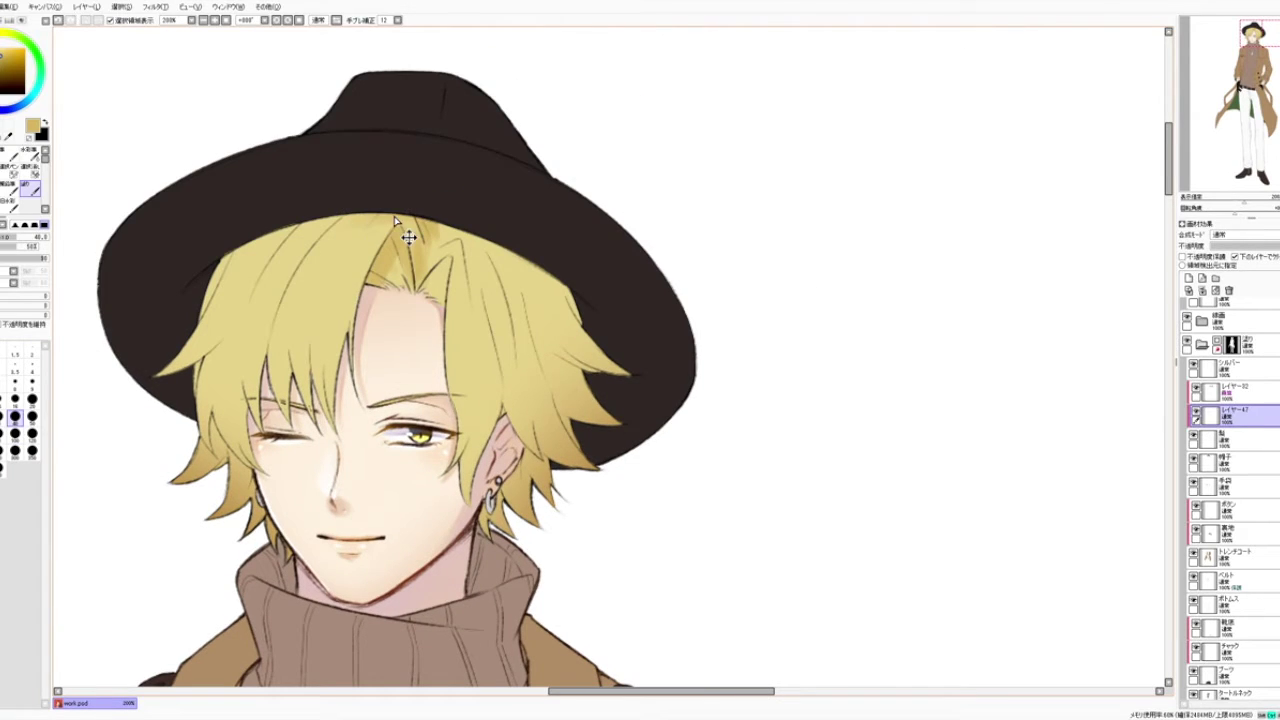
click(15, 398)
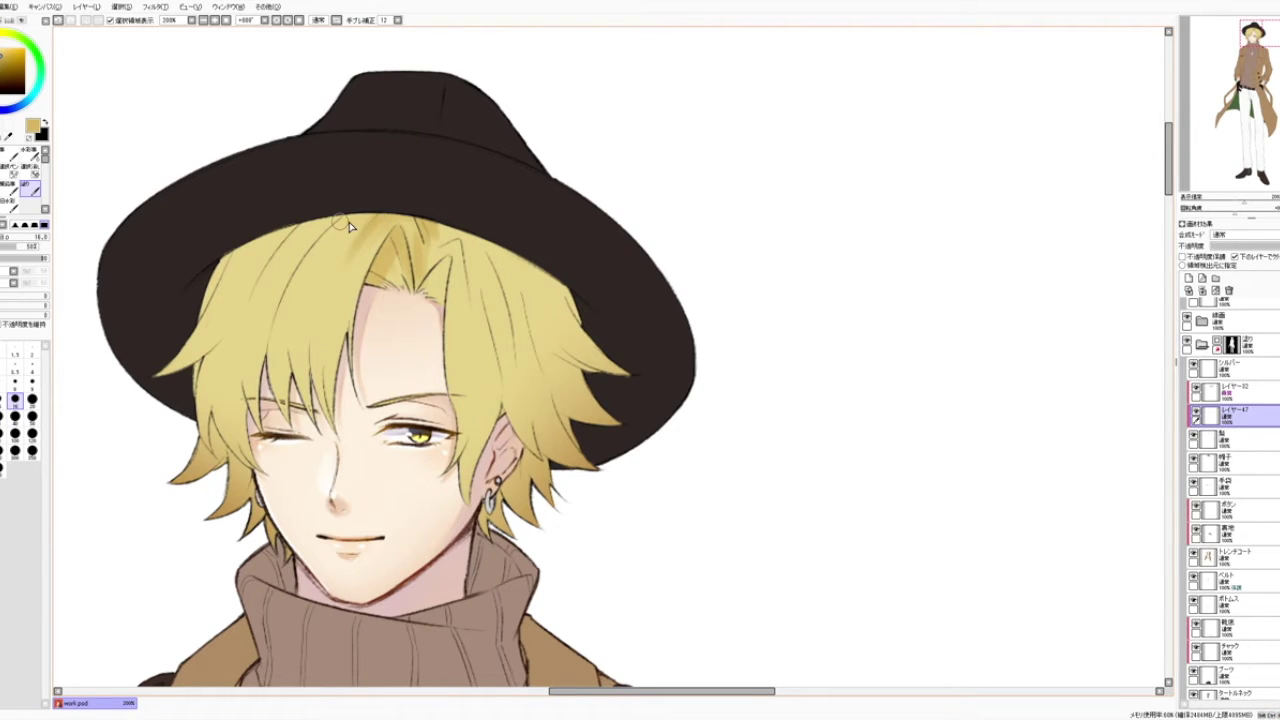
click(15, 434)
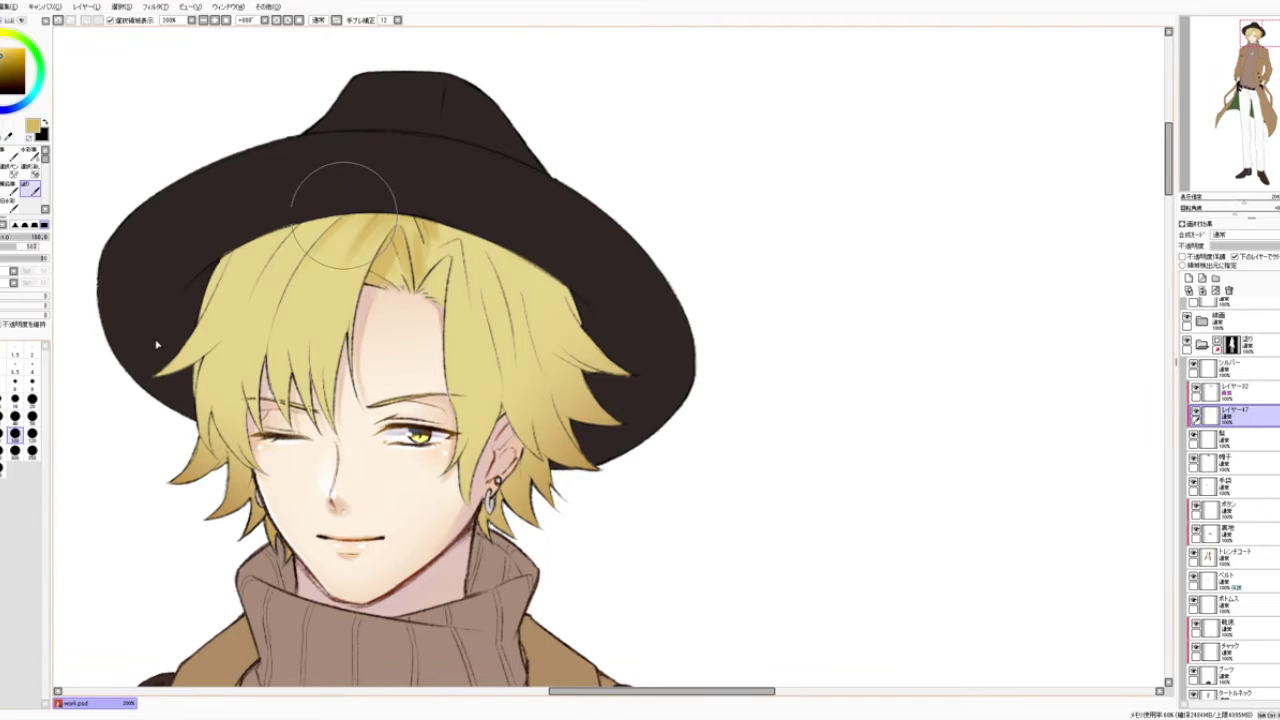
Step: Paint golden shadows down the long fringe strands toward the closed eye, using brush sizes 40 and 16
click(15, 416)
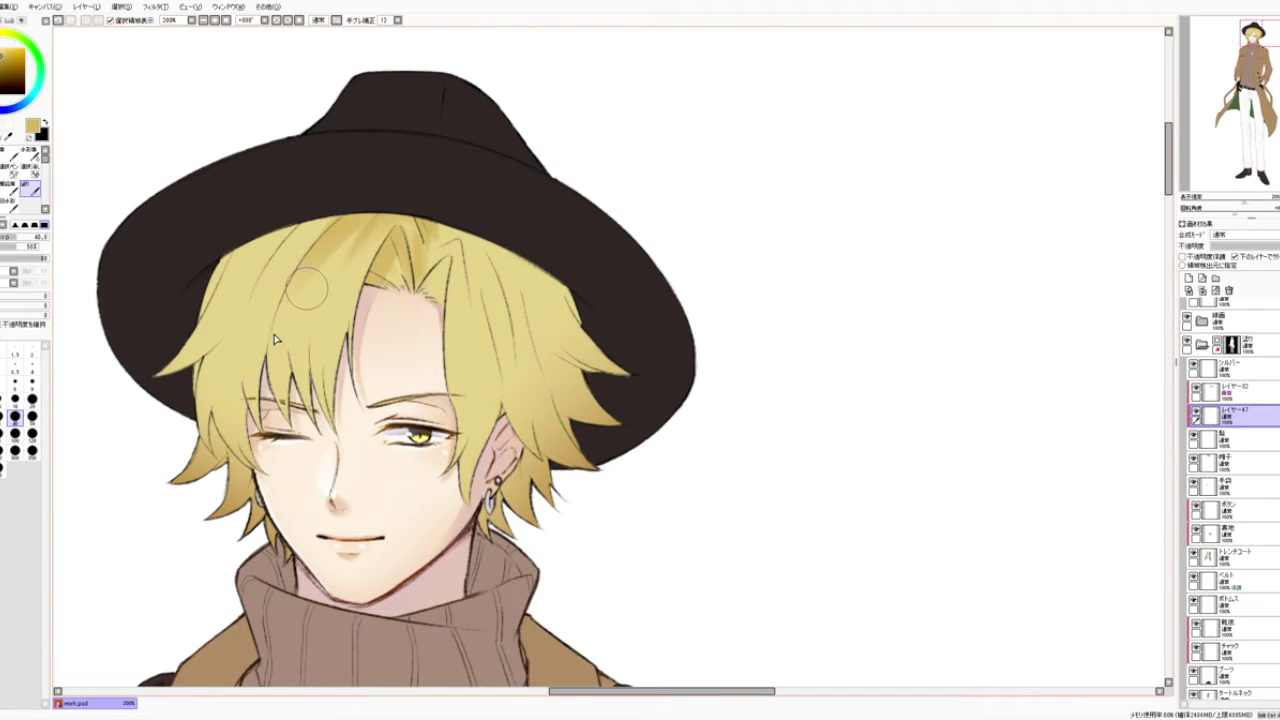
drag(391, 190, 386, 184)
drag(290, 419, 300, 326)
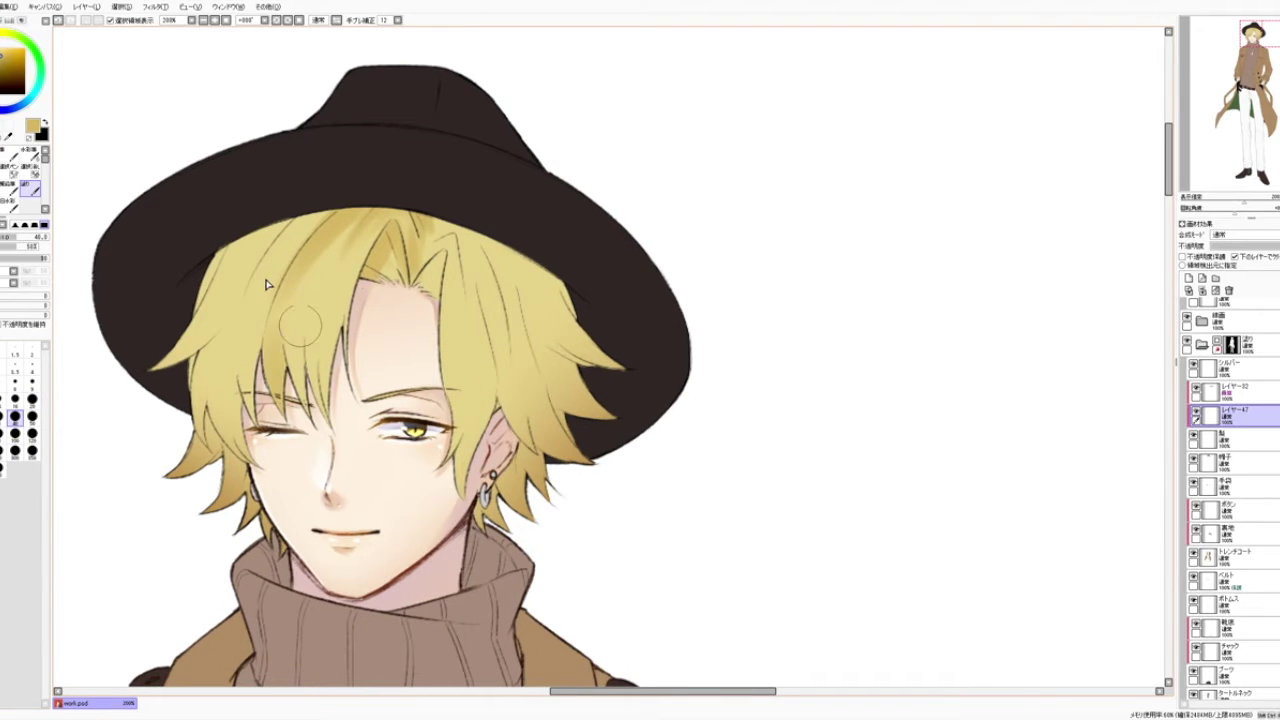
click(15, 400)
key(ctrl+z)
drag(272, 386, 283, 412)
drag(275, 322, 270, 390)
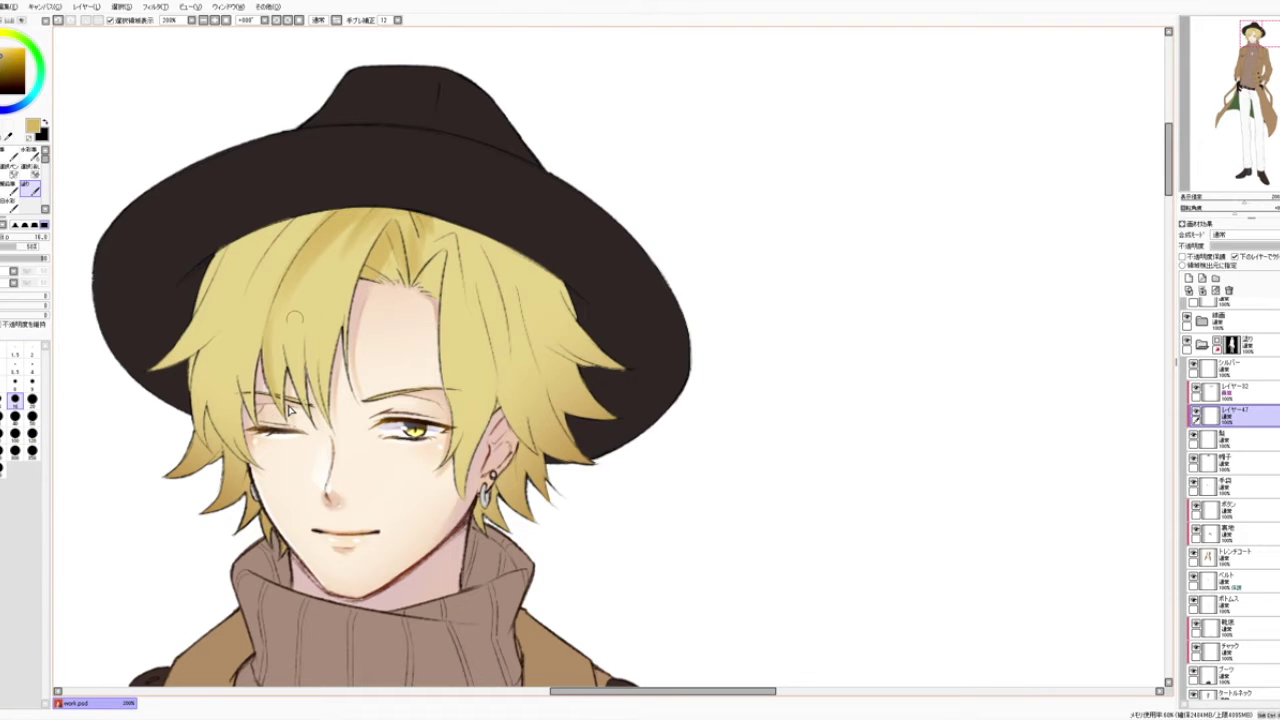
Step: Deepen the shading from the hat brim down through the fringe with the brush at size 40
click(15, 416)
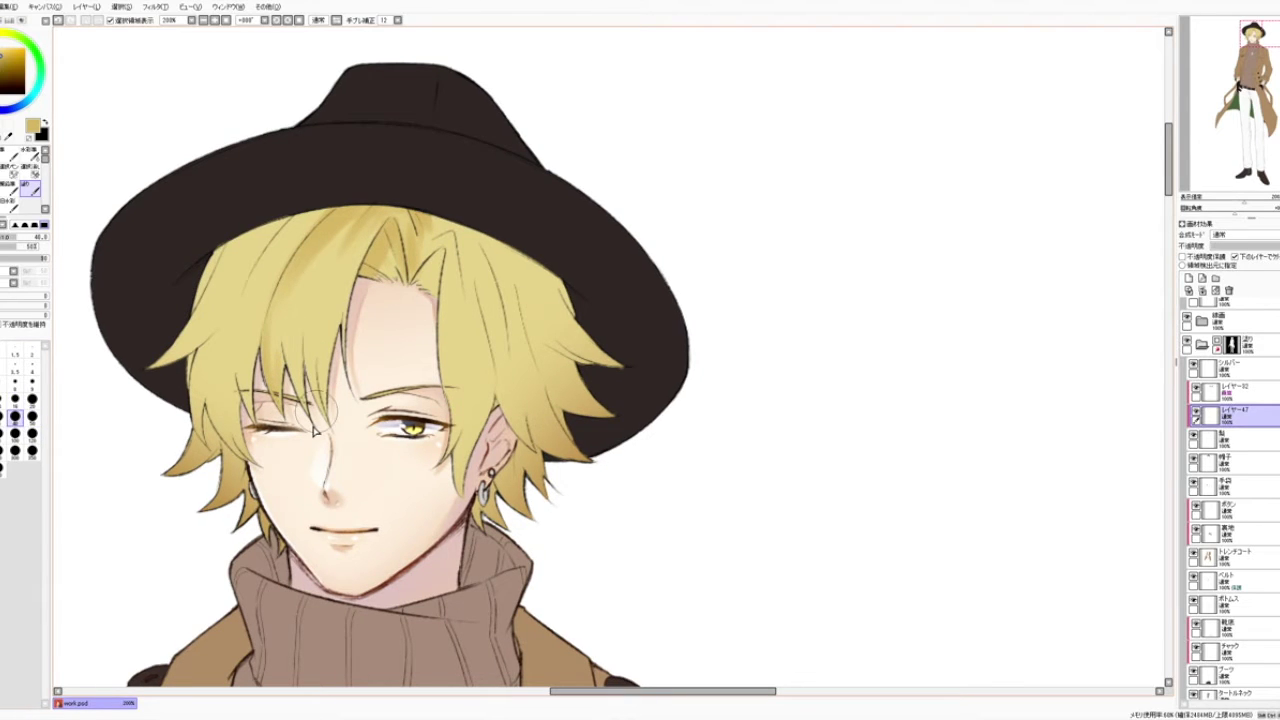
mouse_move(365, 200)
mouse_down()
mouse_move(328, 268)
mouse_move(340, 296)
mouse_up()
key(ctrl+z)
mouse_move(366, 182)
mouse_down()
mouse_move(316, 294)
mouse_move(321, 254)
mouse_move(368, 197)
mouse_up()
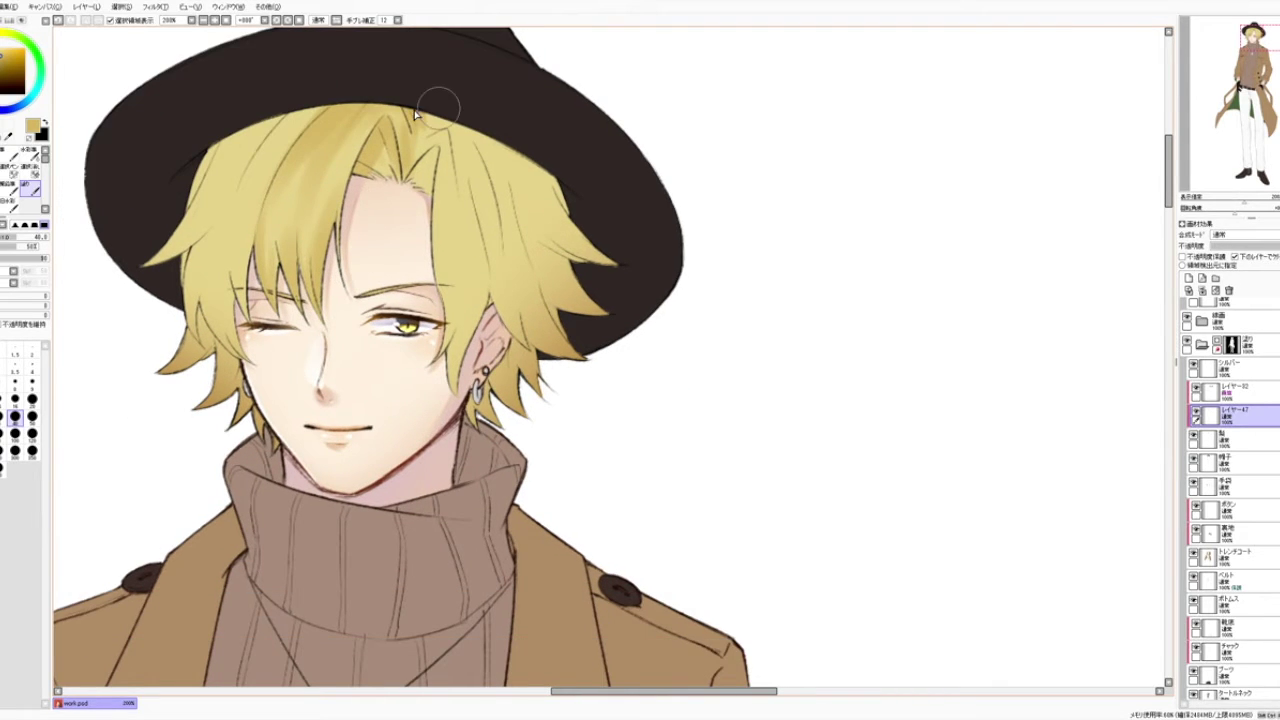
drag(436, 64, 437, 66)
drag(282, 106, 258, 170)
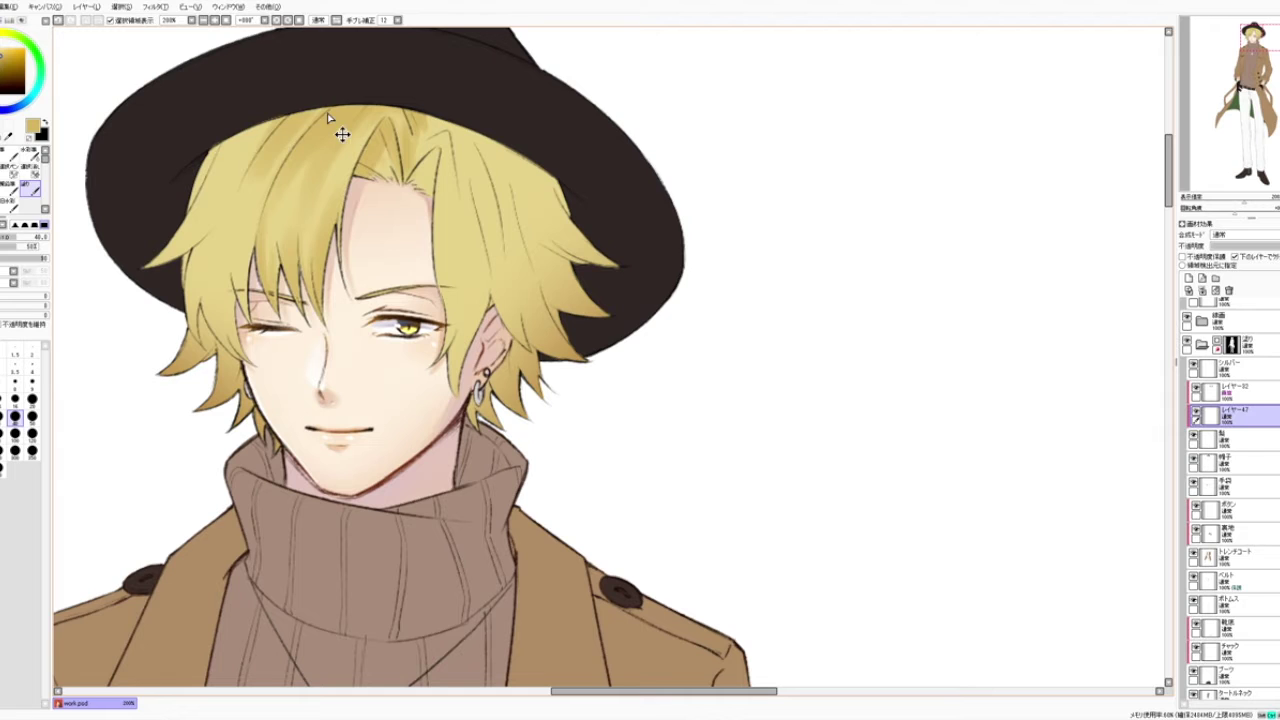
Step: Mirror the view and paint narrow shadows down the outer fringe strands on the closed-eye side at brush size 16
key(h)
mouse_move(875, 221)
mouse_down()
mouse_move(431, 306)
mouse_move(388, 274)
mouse_up()
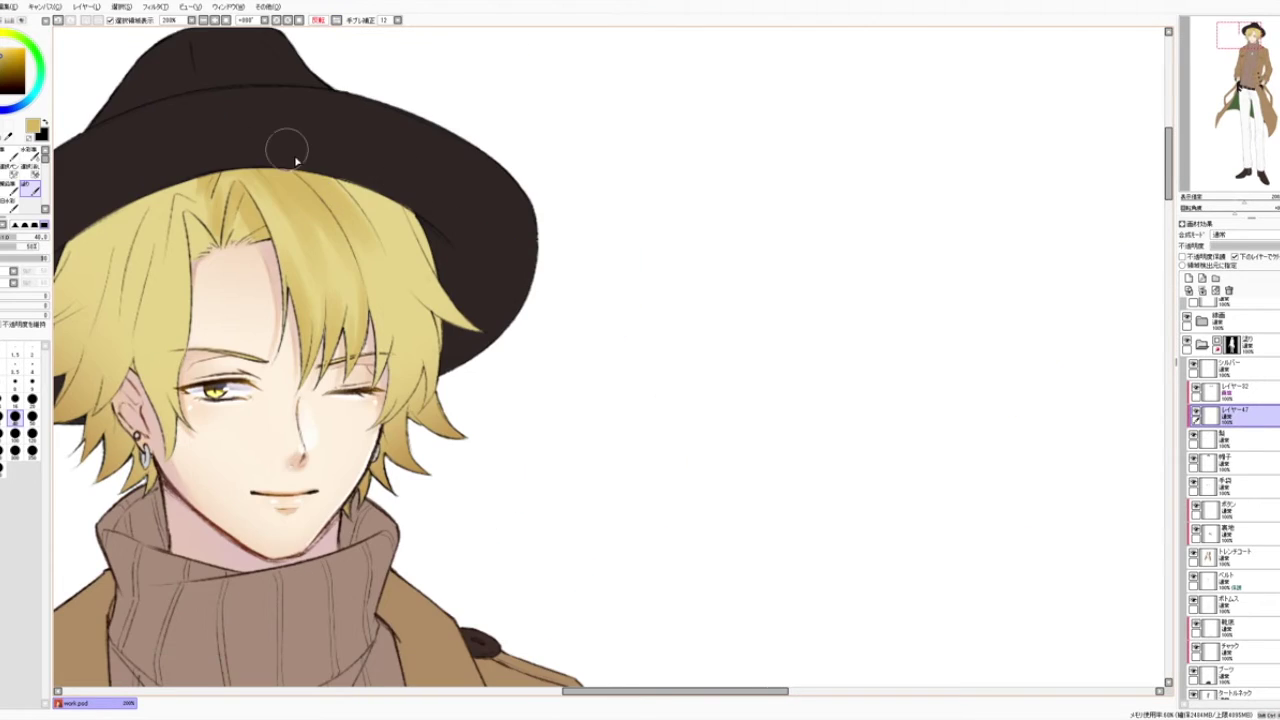
key(bracketleft)
key(bracketleft)
key(bracketleft)
key(bracketleft)
key(bracketleft)
drag(344, 213, 370, 305)
drag(361, 259, 371, 300)
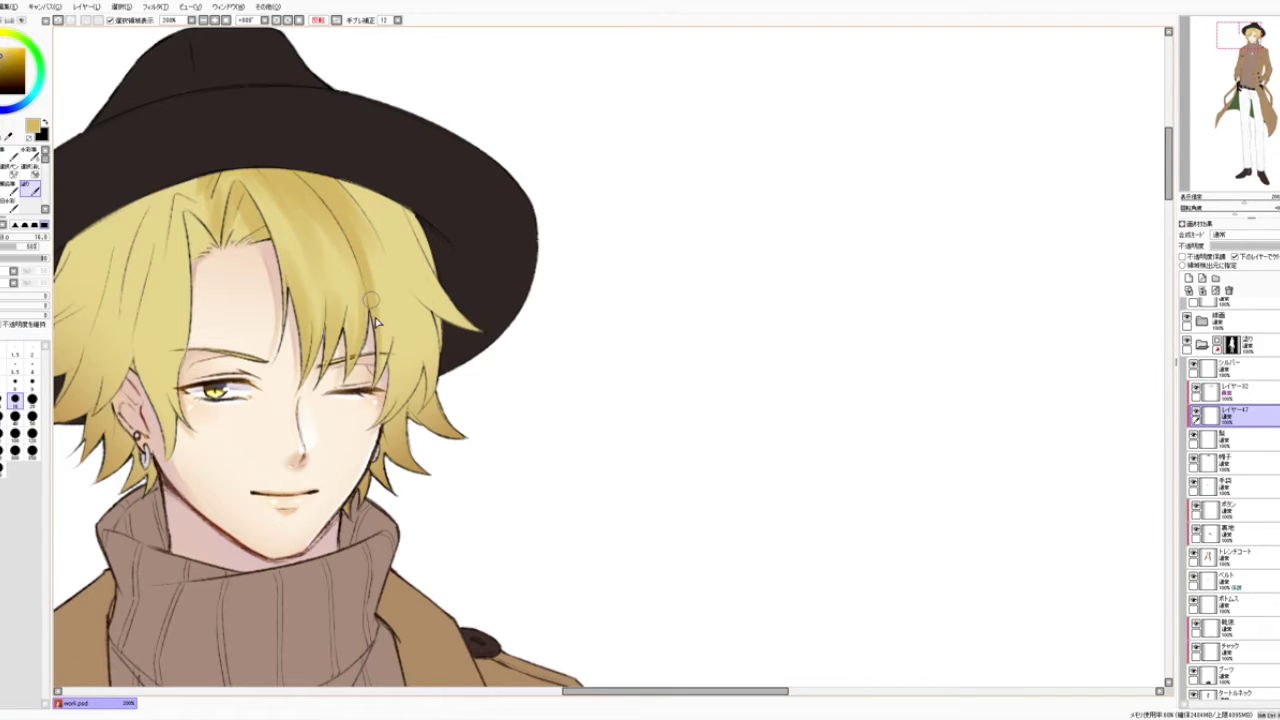
drag(336, 205, 380, 359)
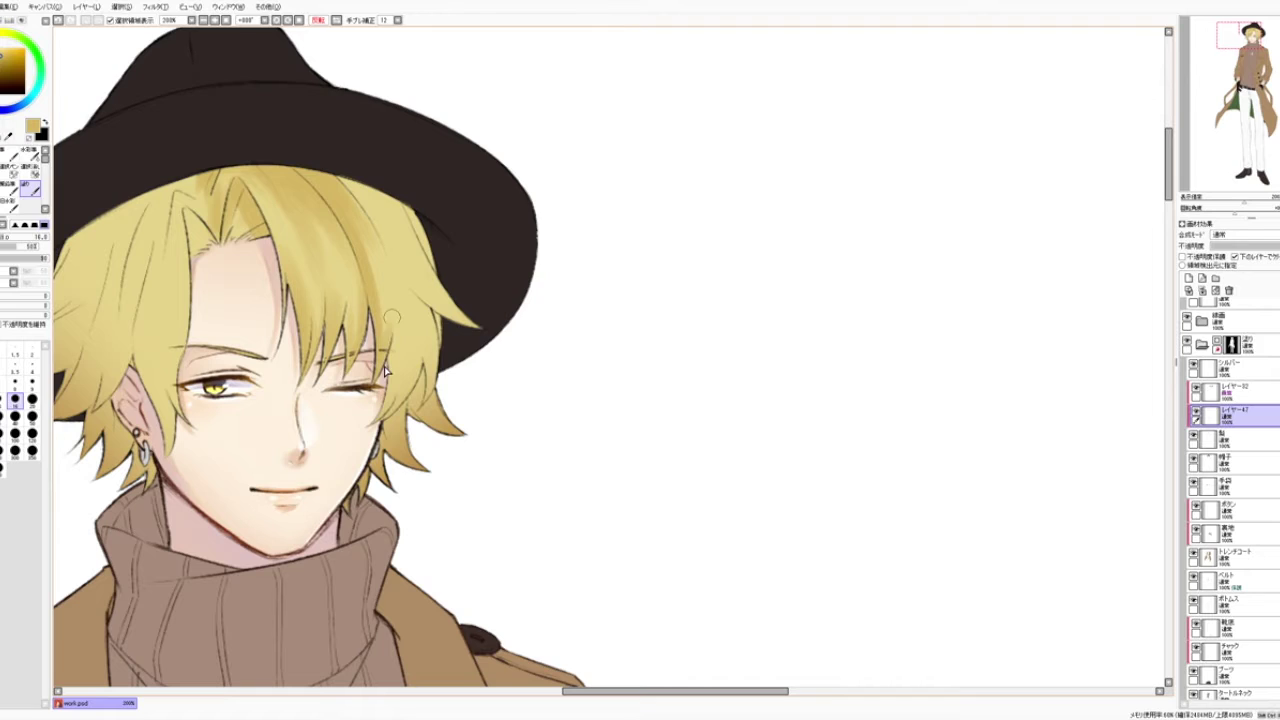
drag(348, 176, 391, 268)
mouse_move(406, 311)
mouse_down()
mouse_move(378, 404)
mouse_move(397, 339)
mouse_up()
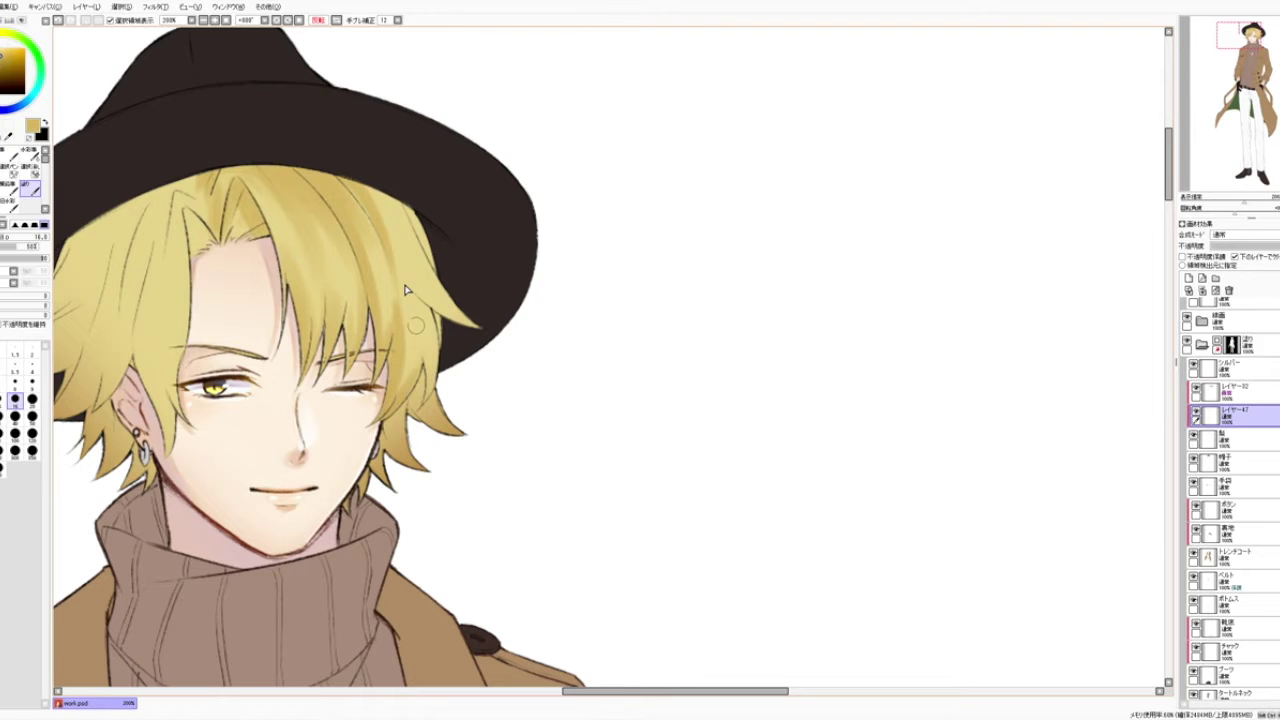
Step: Unmirror the view and shade the outer lock under the hat brim on the closed-eye side at brush size 14
click(320, 20)
drag(708, 113, 366, 106)
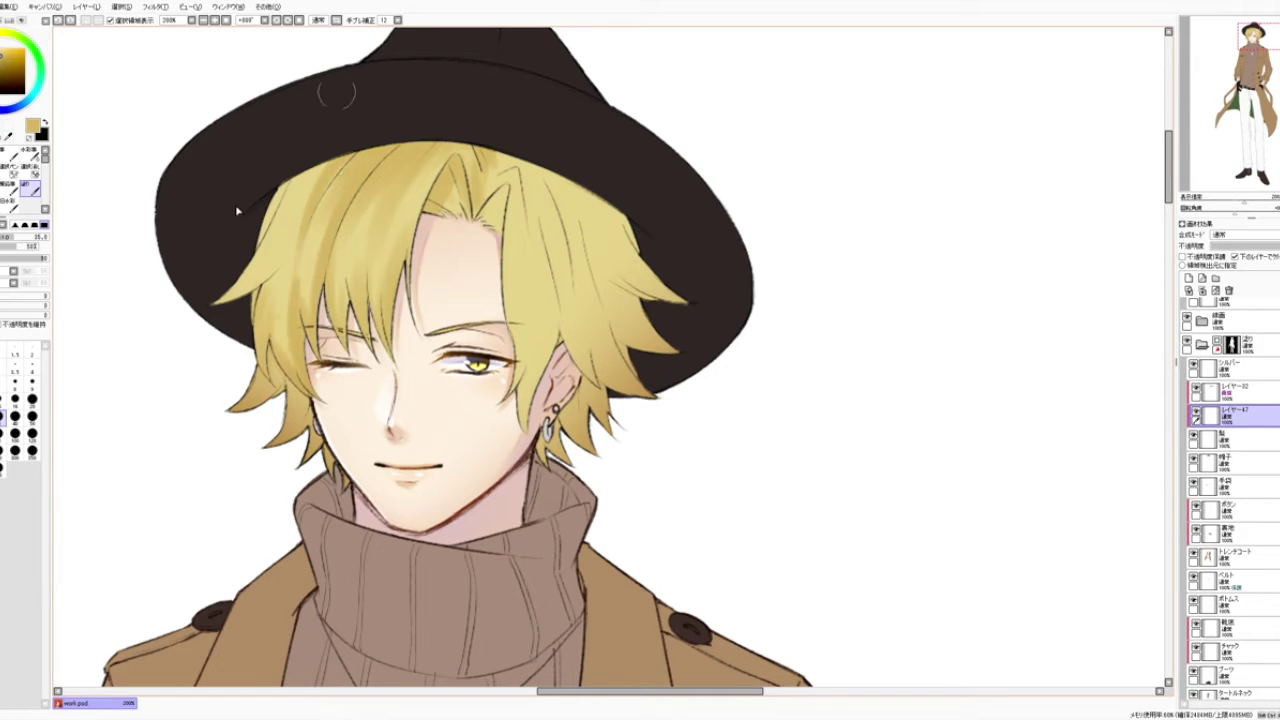
scroll(471, 166, down, 1)
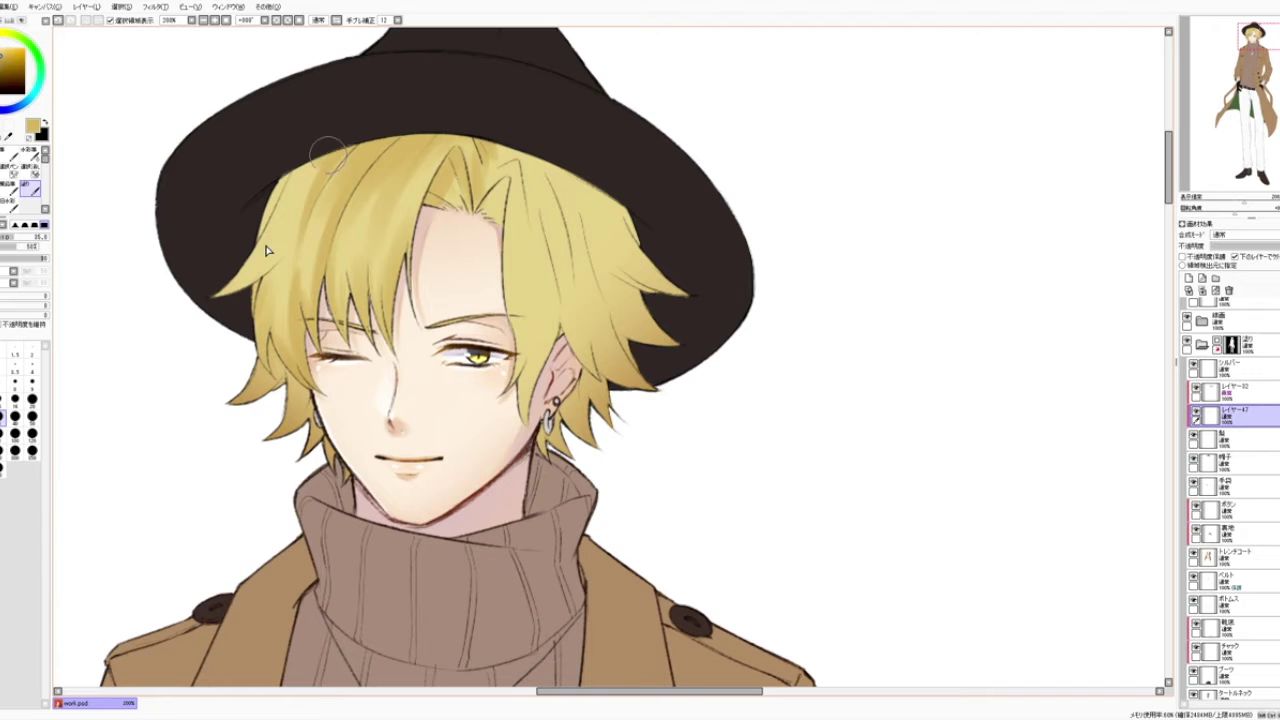
drag(319, 168, 267, 241)
key(bracketleft)
key(bracketleft)
key(bracketleft)
key(bracketleft)
key(bracketleft)
key(ctrl+z)
drag(297, 200, 327, 154)
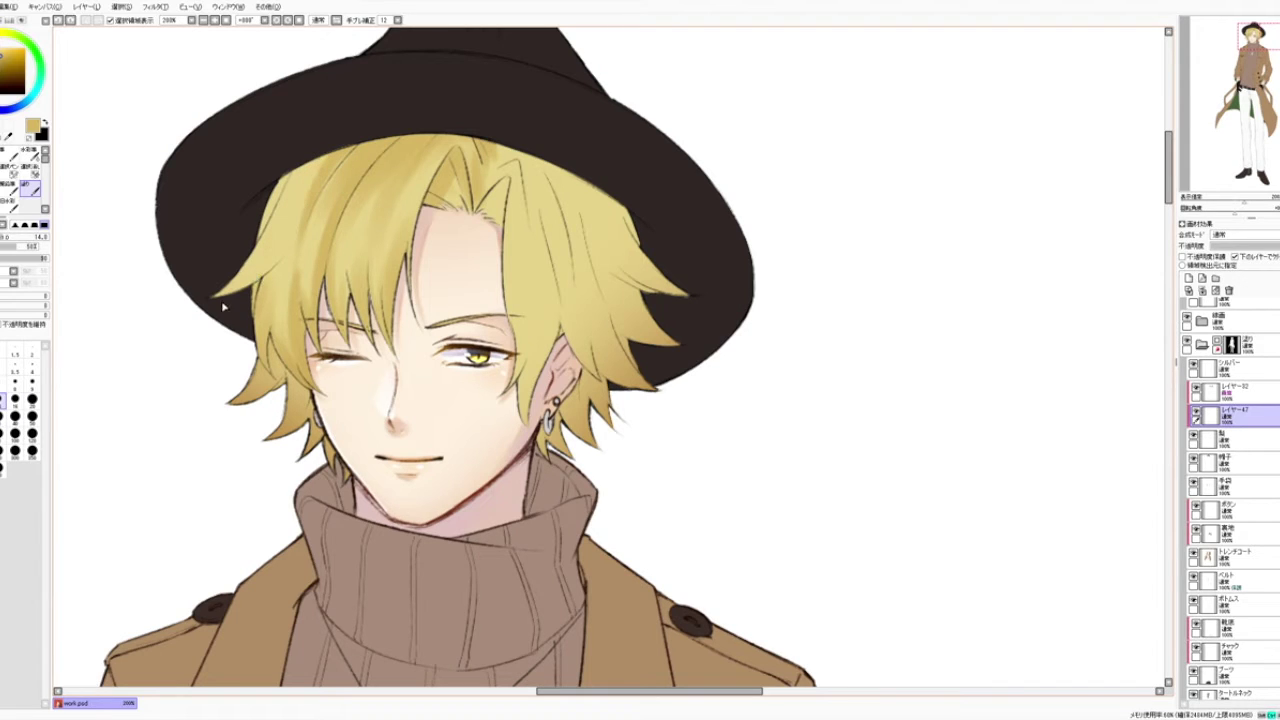
Step: Broaden the shading on the outer side locks by the closed eye with the brush at size 40
click(15, 415)
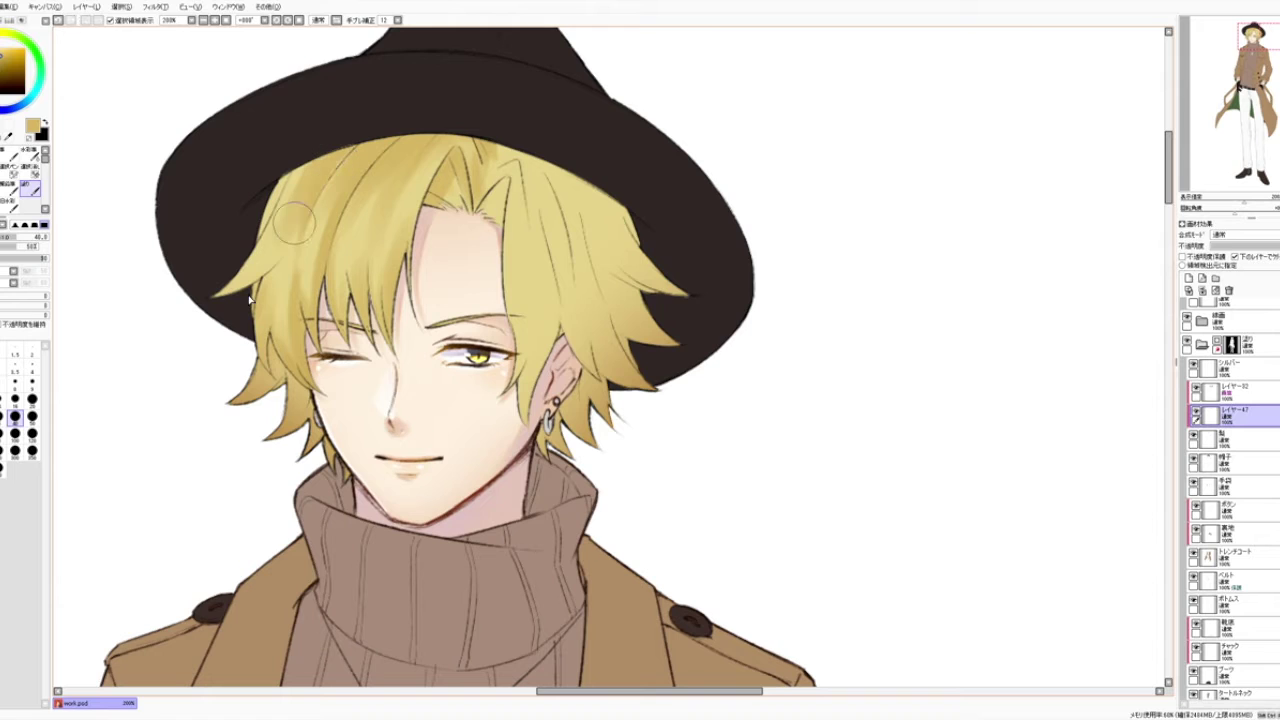
drag(514, 86, 524, 56)
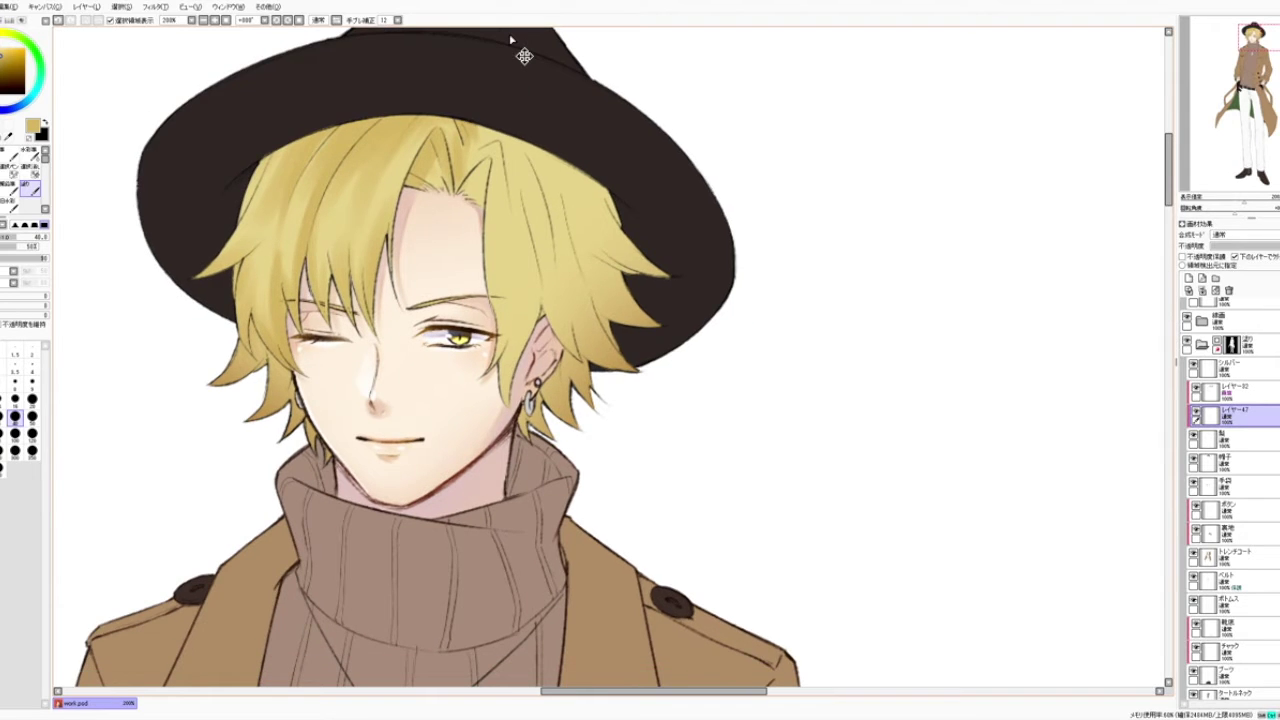
scroll(524, 56, down, 2)
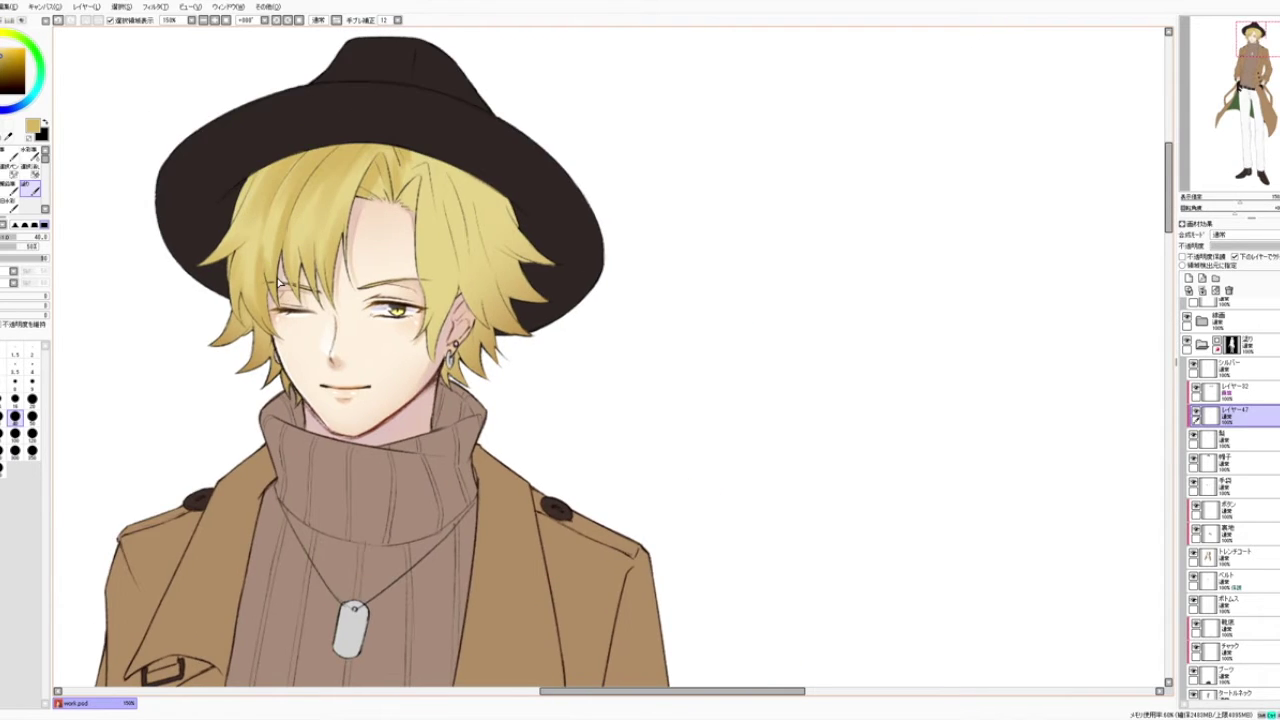
Step: Shade the lower side-lock tips by the closed eye at brush size 40, then refine the fringe above the eye at size 7
drag(413, 203, 387, 203)
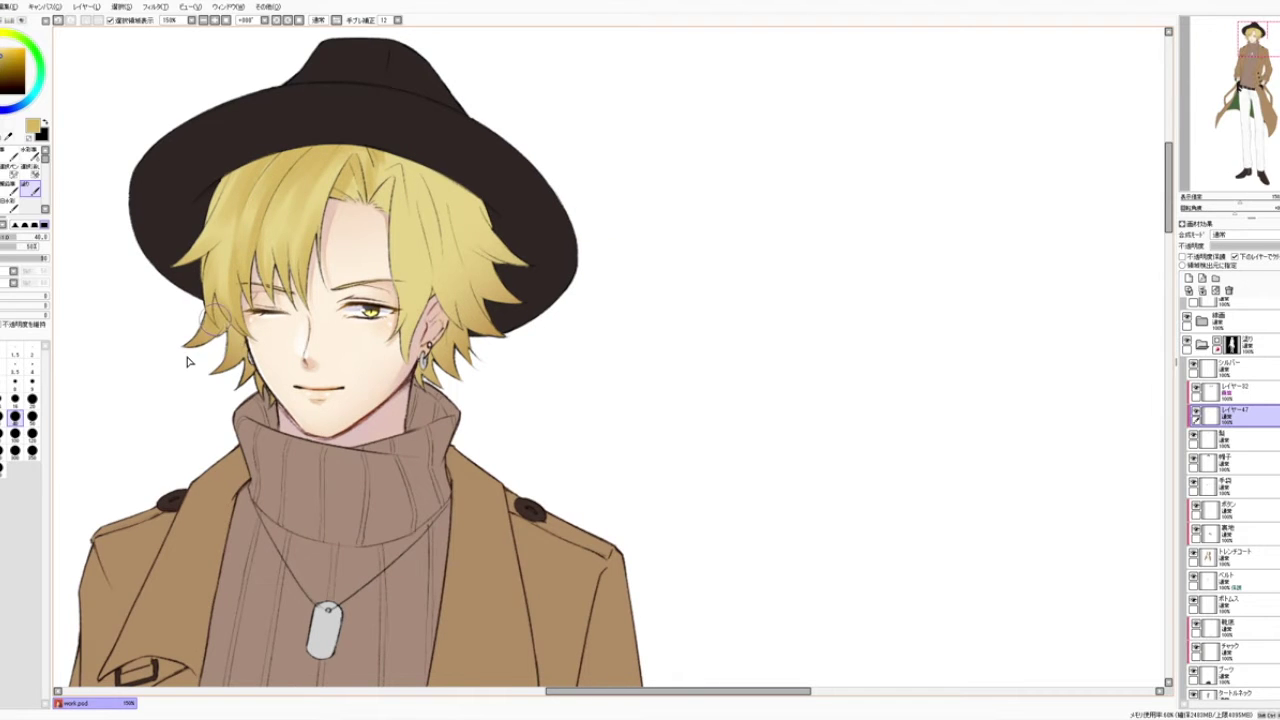
mouse_move(221, 334)
mouse_down()
mouse_move(215, 366)
mouse_move(260, 390)
mouse_up()
drag(400, 212, 320, 230)
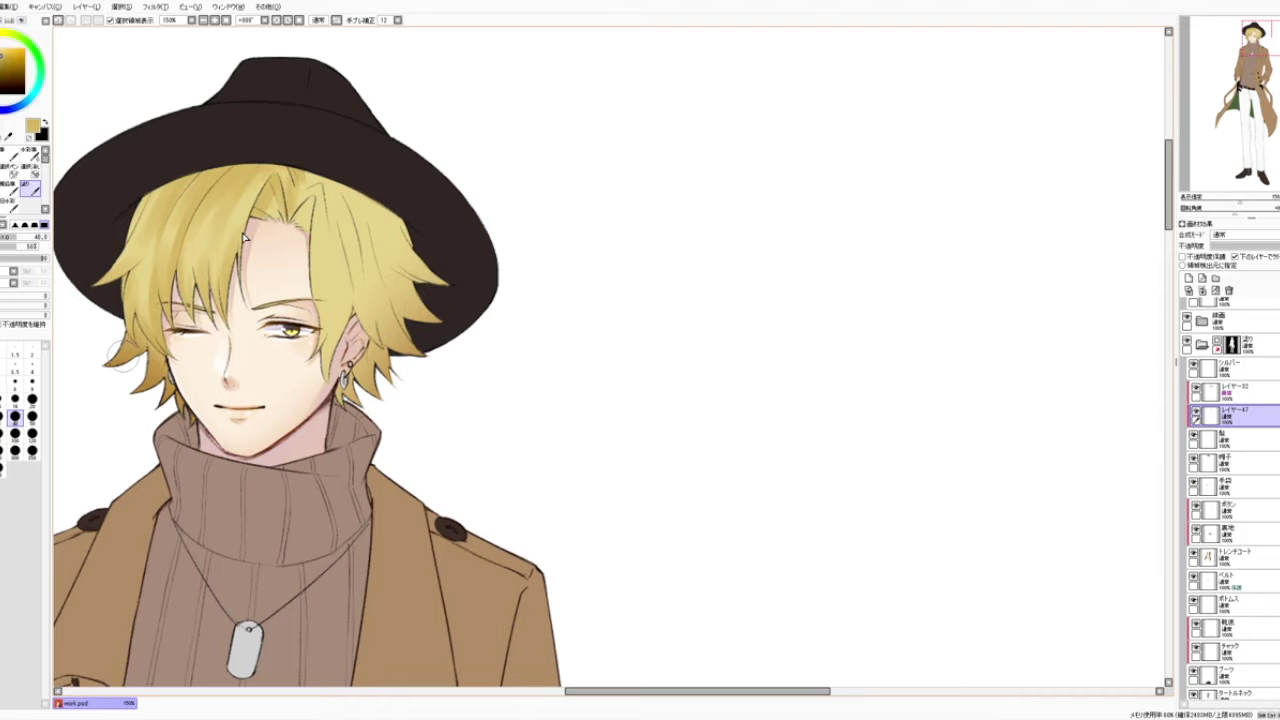
click(4, 383)
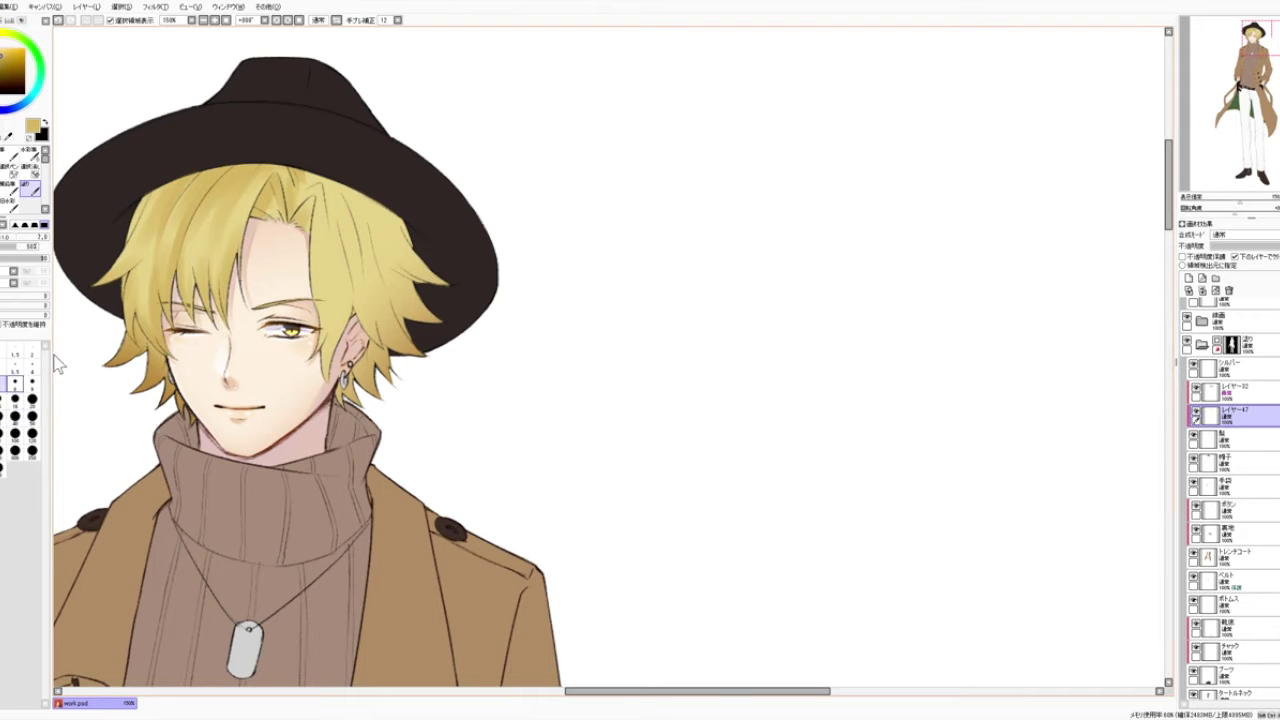
drag(180, 310, 203, 321)
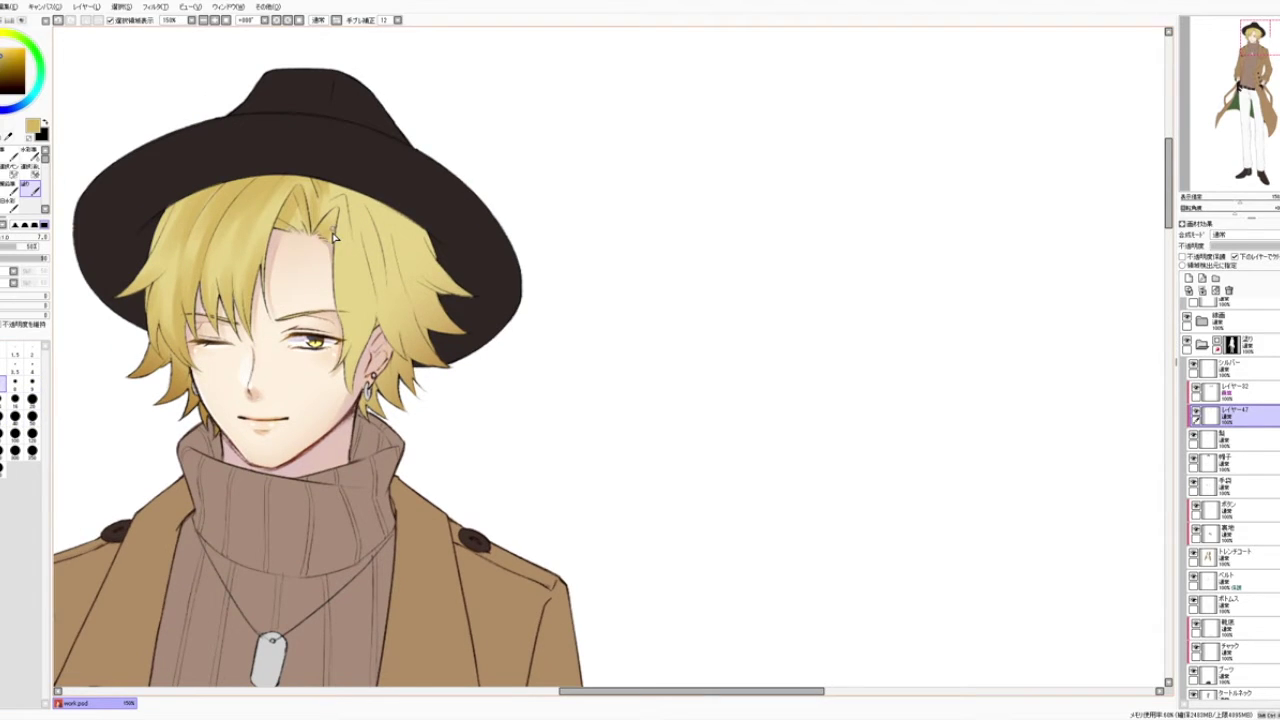
Step: Mirror the view and paint golden shadows on the outer locks of the open-eye side at brush size 16
click(15, 416)
click(15, 399)
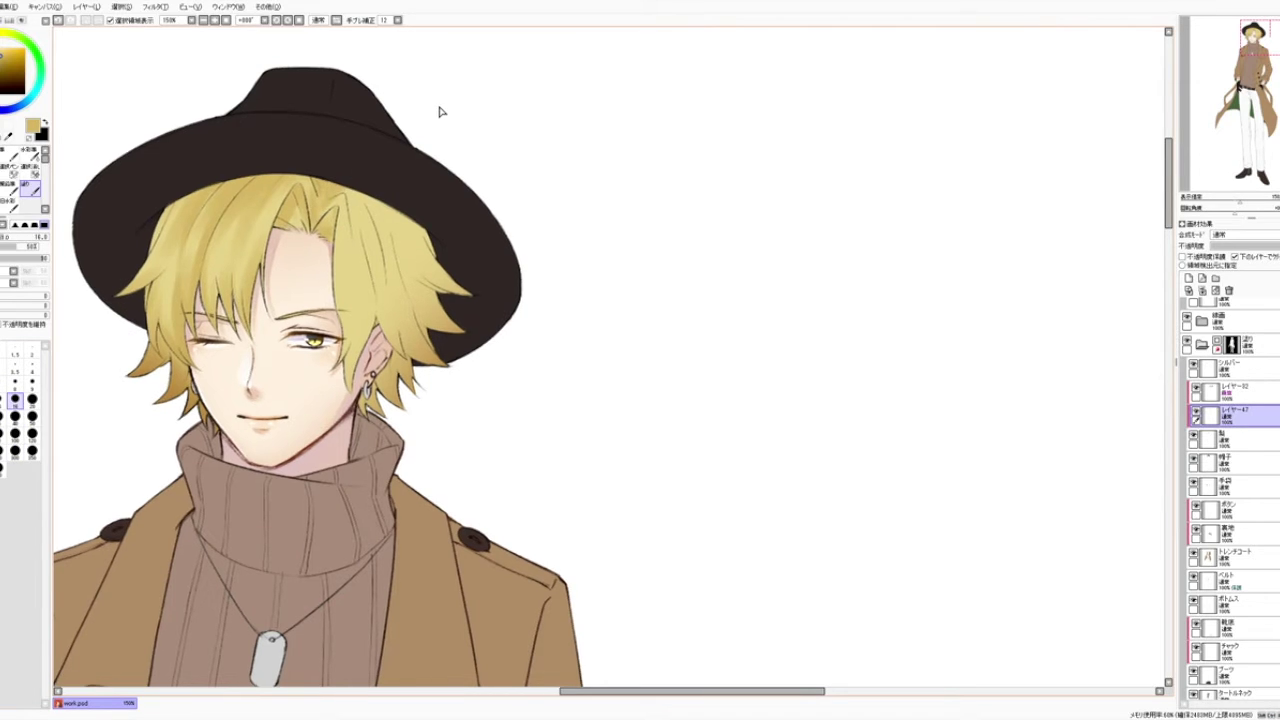
click(337, 20)
mouse_move(915, 205)
mouse_down()
mouse_move(470, 215)
mouse_move(451, 237)
mouse_move(458, 194)
mouse_up()
drag(376, 254, 332, 296)
mouse_move(406, 237)
mouse_down()
mouse_move(340, 284)
mouse_move(310, 268)
mouse_up()
Step: Deepen the shading from the hat brim down the open-eye side hair at brush sizes 14 and 40
click(3, 401)
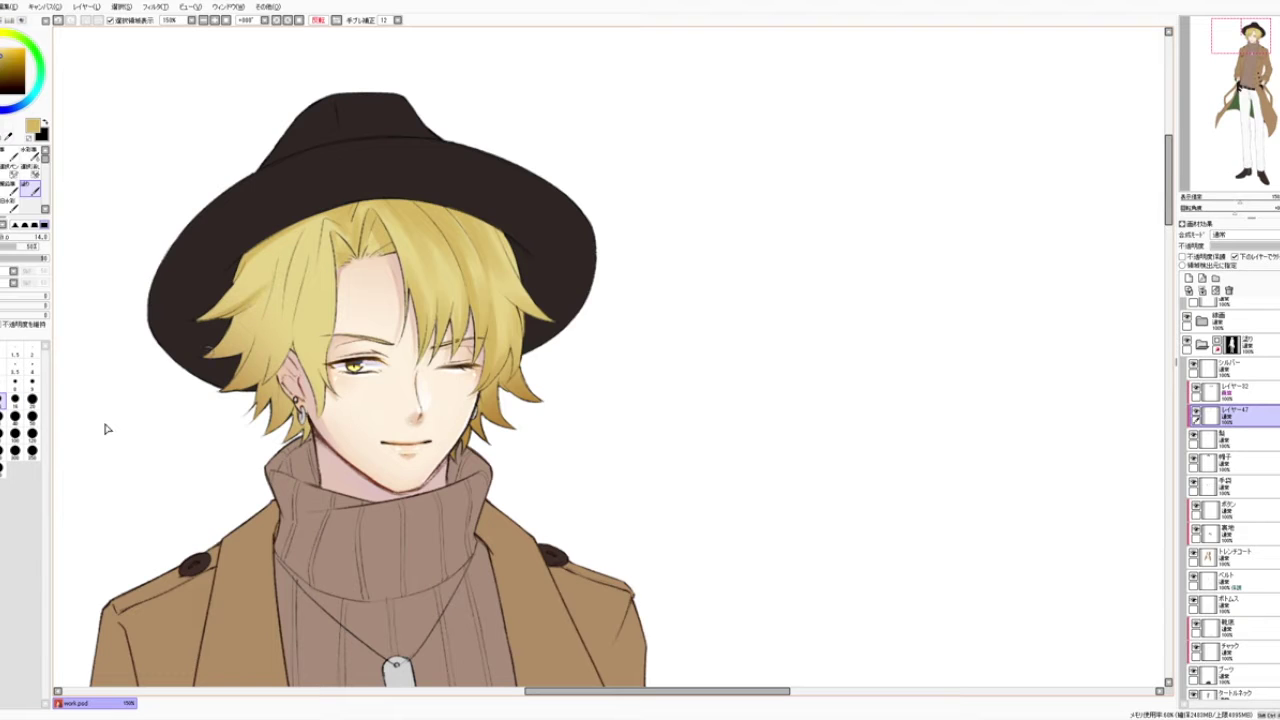
click(15, 415)
drag(281, 292, 310, 305)
drag(258, 255, 286, 226)
drag(304, 289, 304, 283)
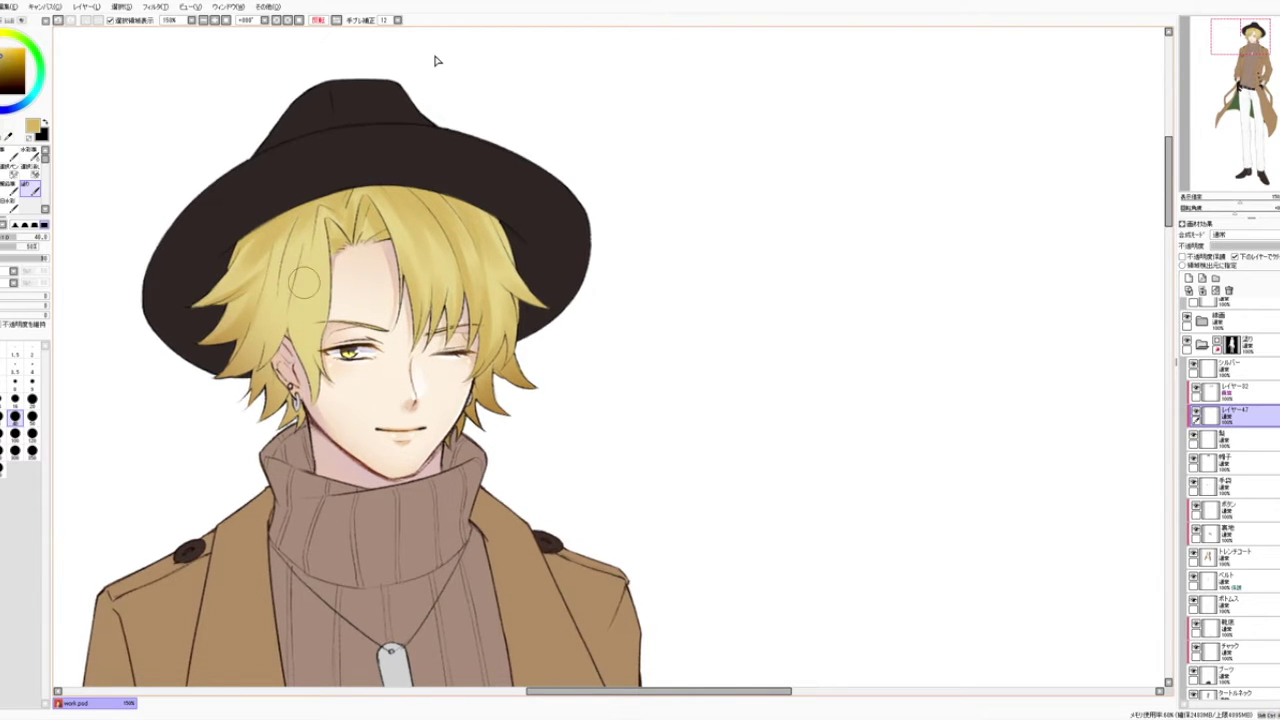
Step: Unmirror the view and shade the hair around the ear on the open-eye side at brush sizes 14 and 40
click(337, 20)
drag(890, 132, 409, 136)
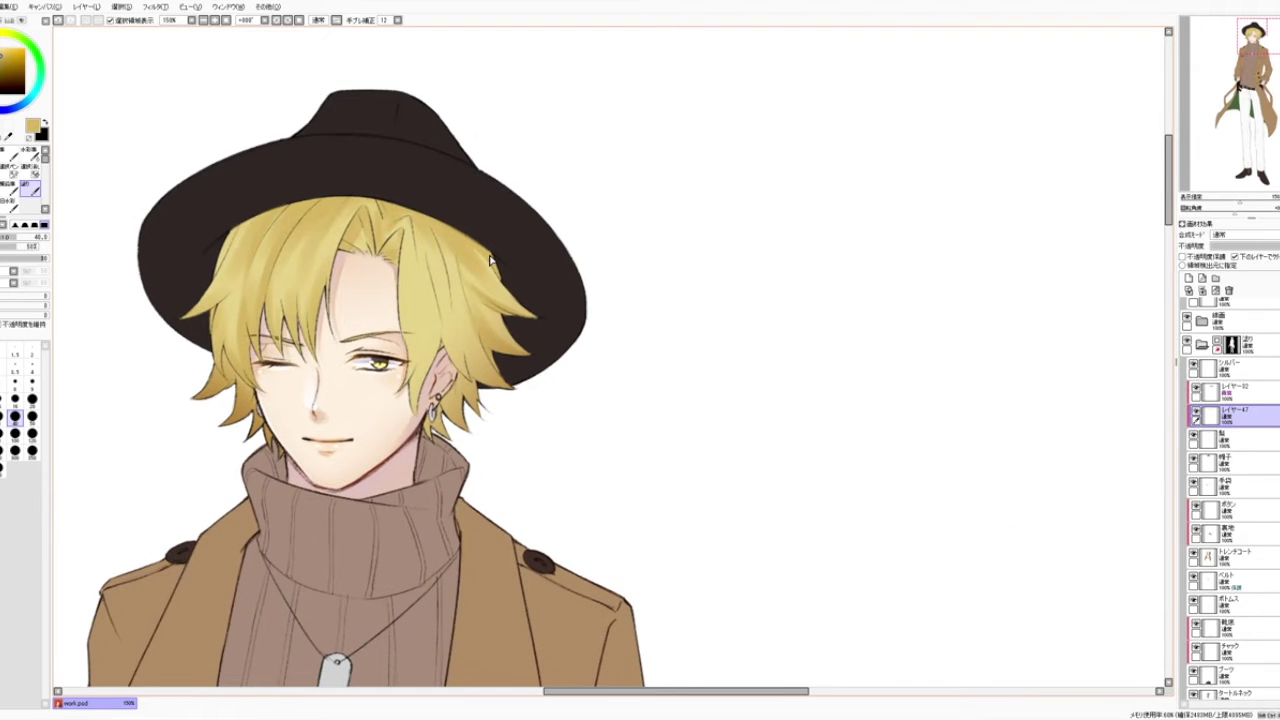
drag(525, 274, 505, 270)
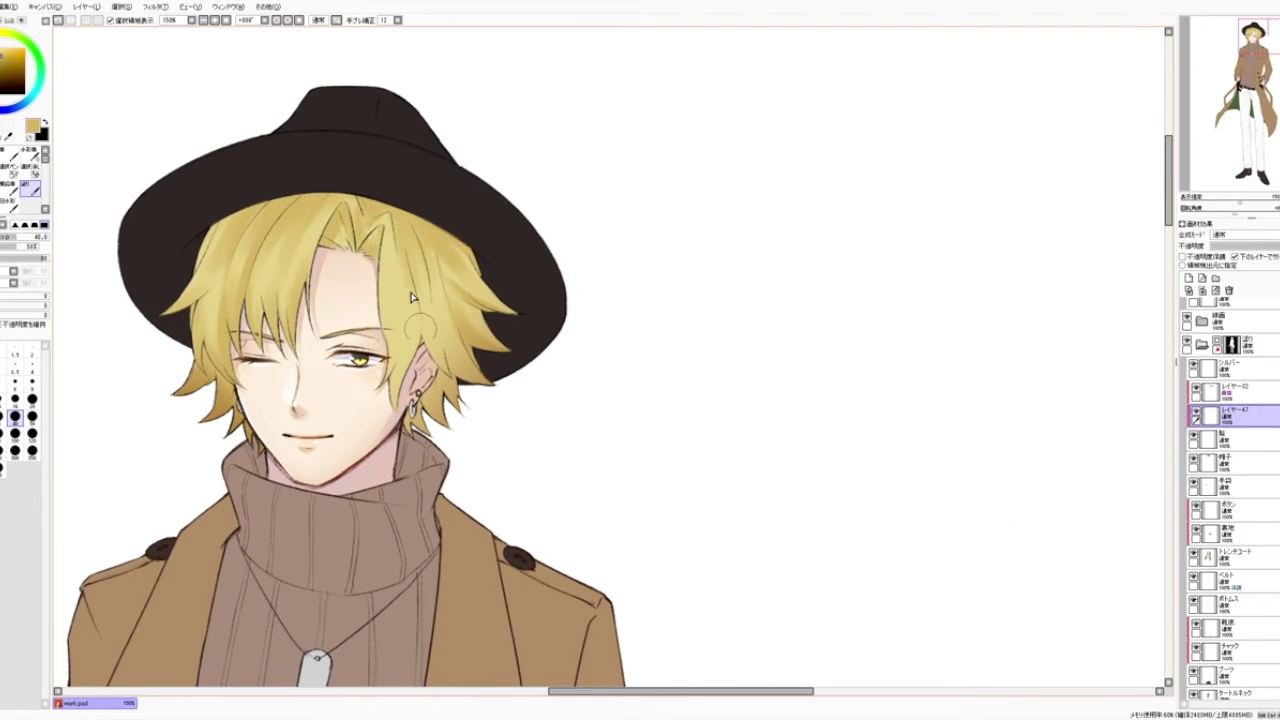
drag(406, 286, 319, 208)
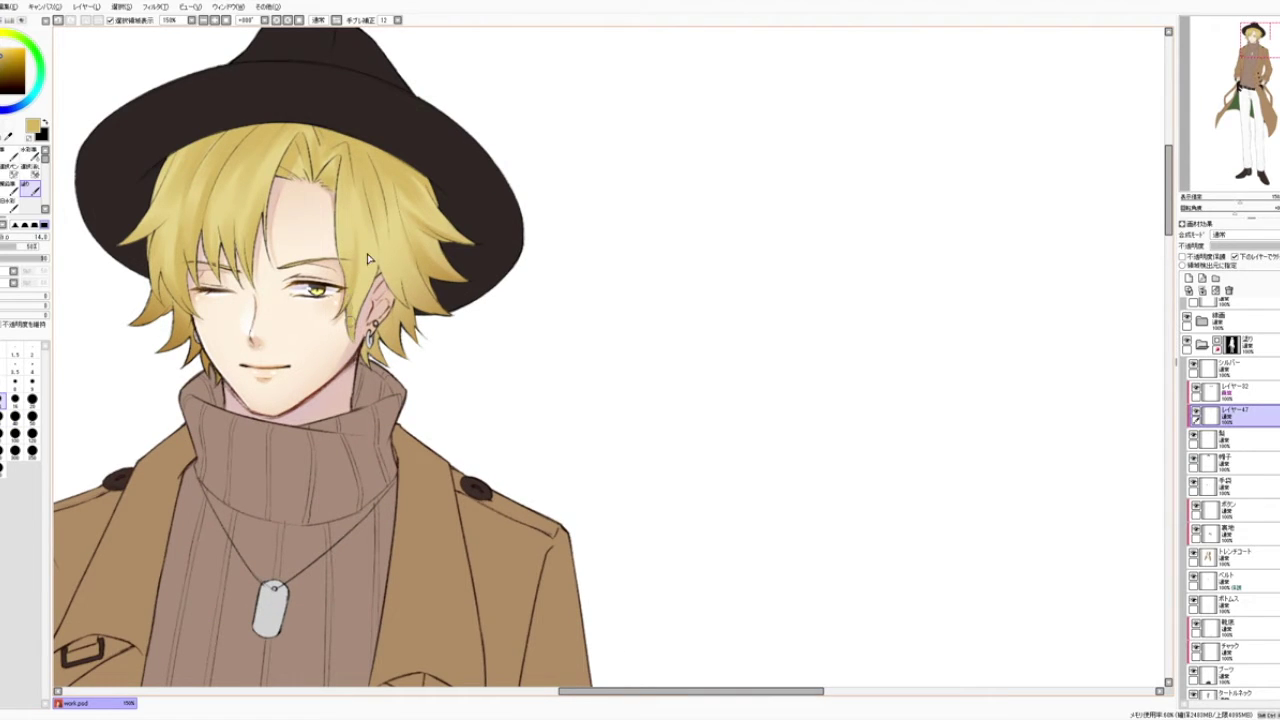
click(15, 418)
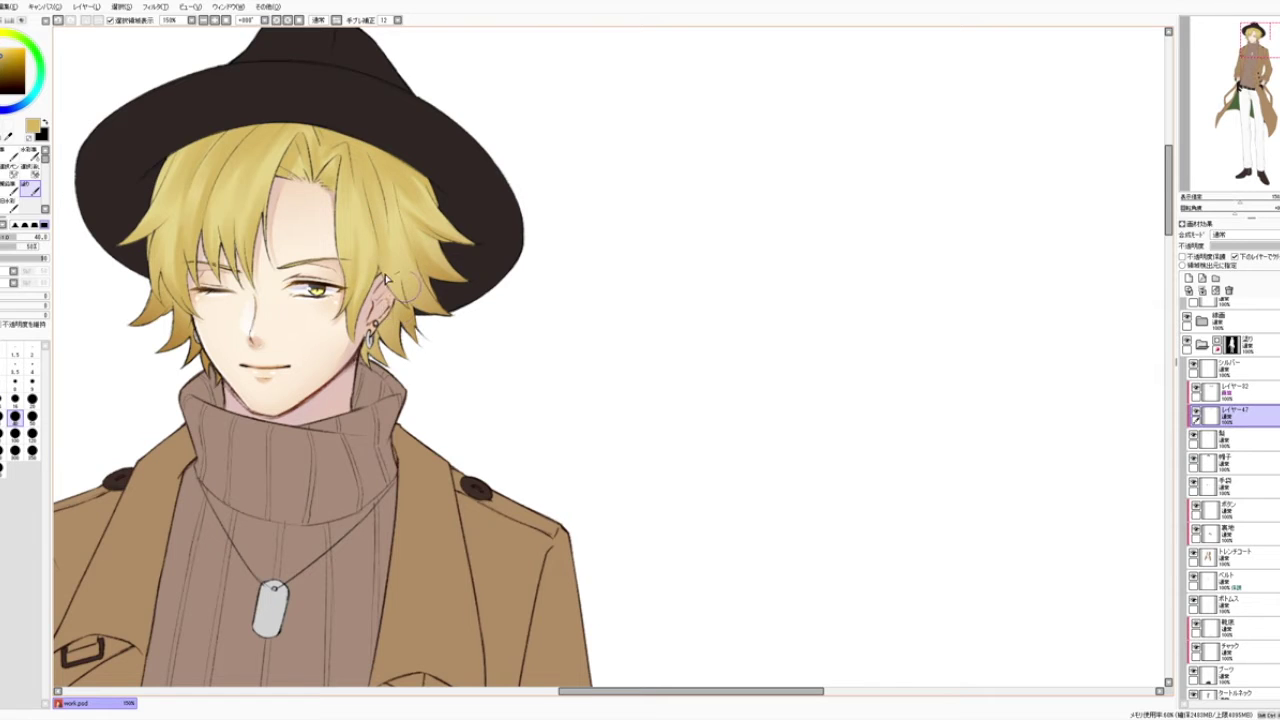
drag(365, 389, 359, 392)
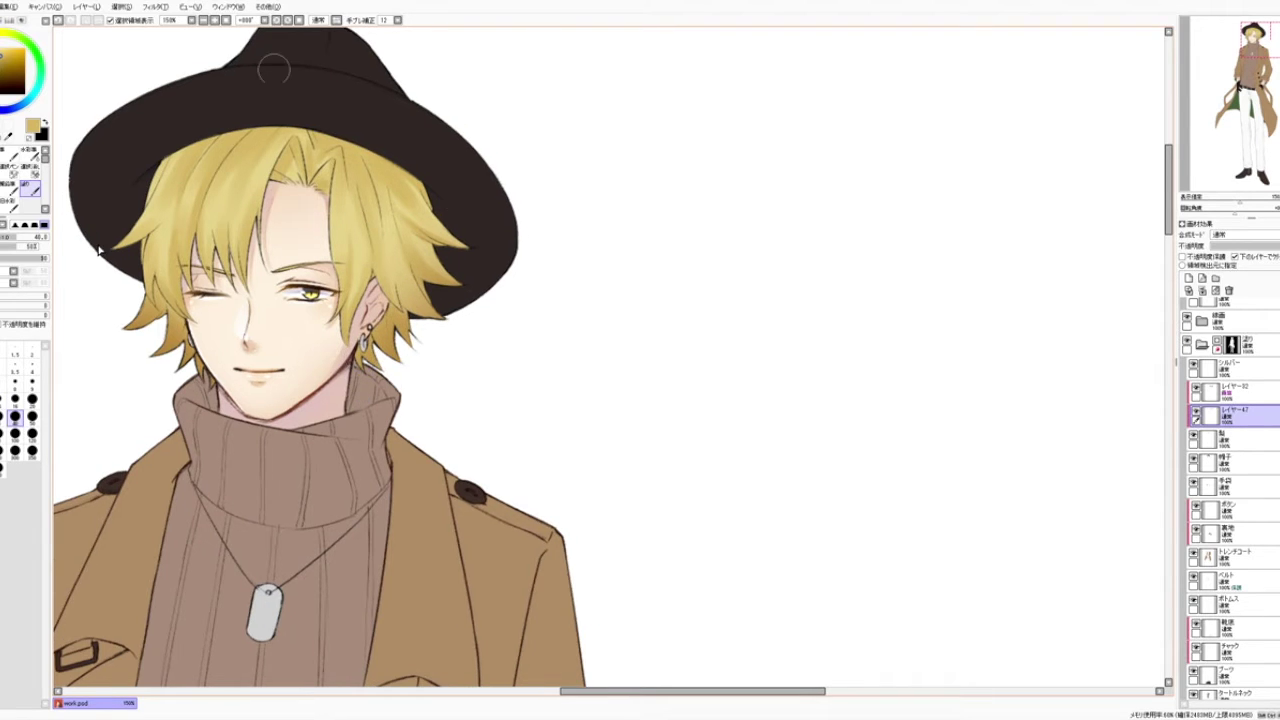
Step: Undo the last stroke and shade the strands from the hat brim toward the outer locks on the open-eye side at brush size 16
click(15, 398)
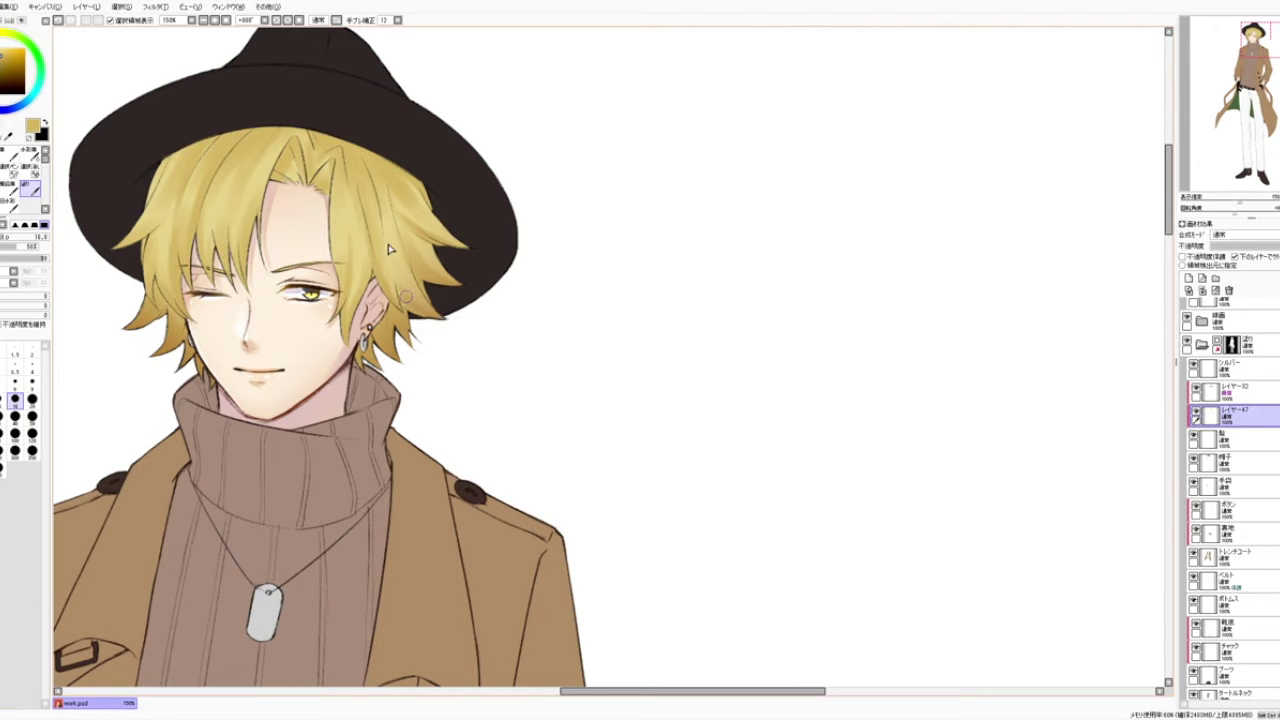
key(ctrl+z)
mouse_move(368, 175)
mouse_down()
mouse_move(386, 245)
mouse_move(409, 249)
mouse_up()
scroll(419, 186, down, 2)
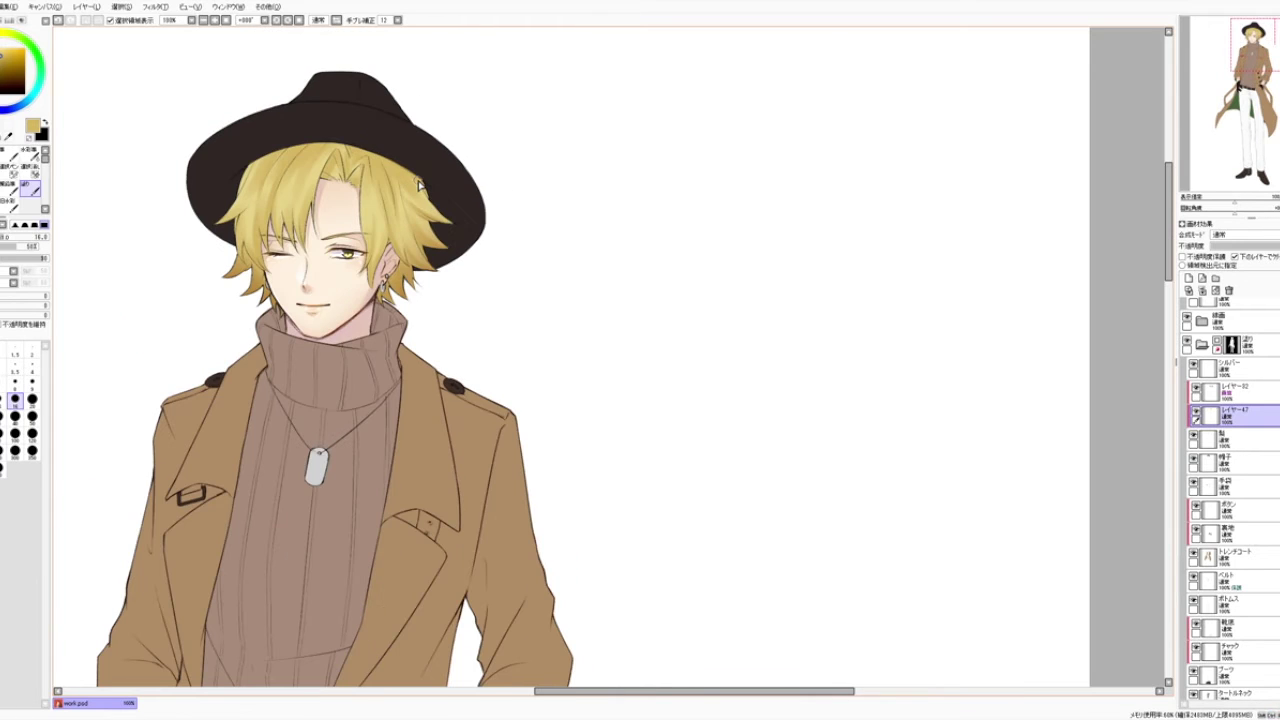
scroll(419, 186, up, 2)
drag(531, 281, 597, 281)
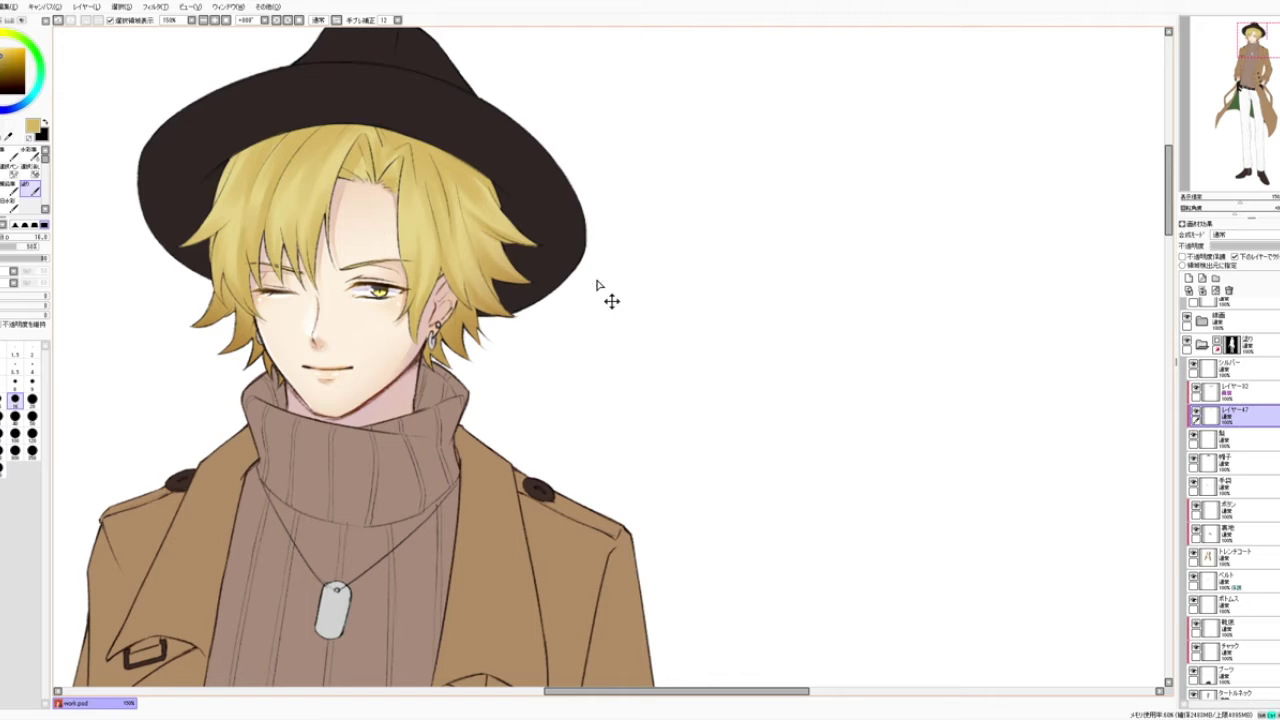
key(ctrl+u)
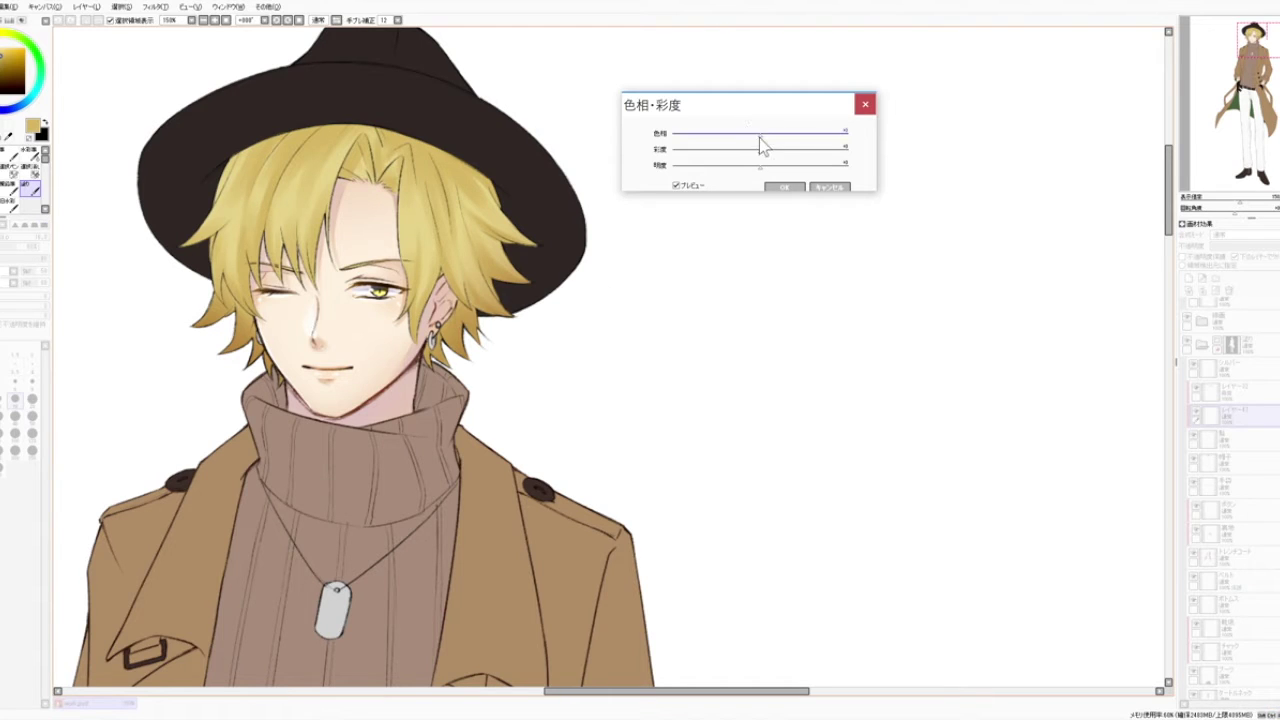
drag(766, 139, 761, 140)
click(834, 188)
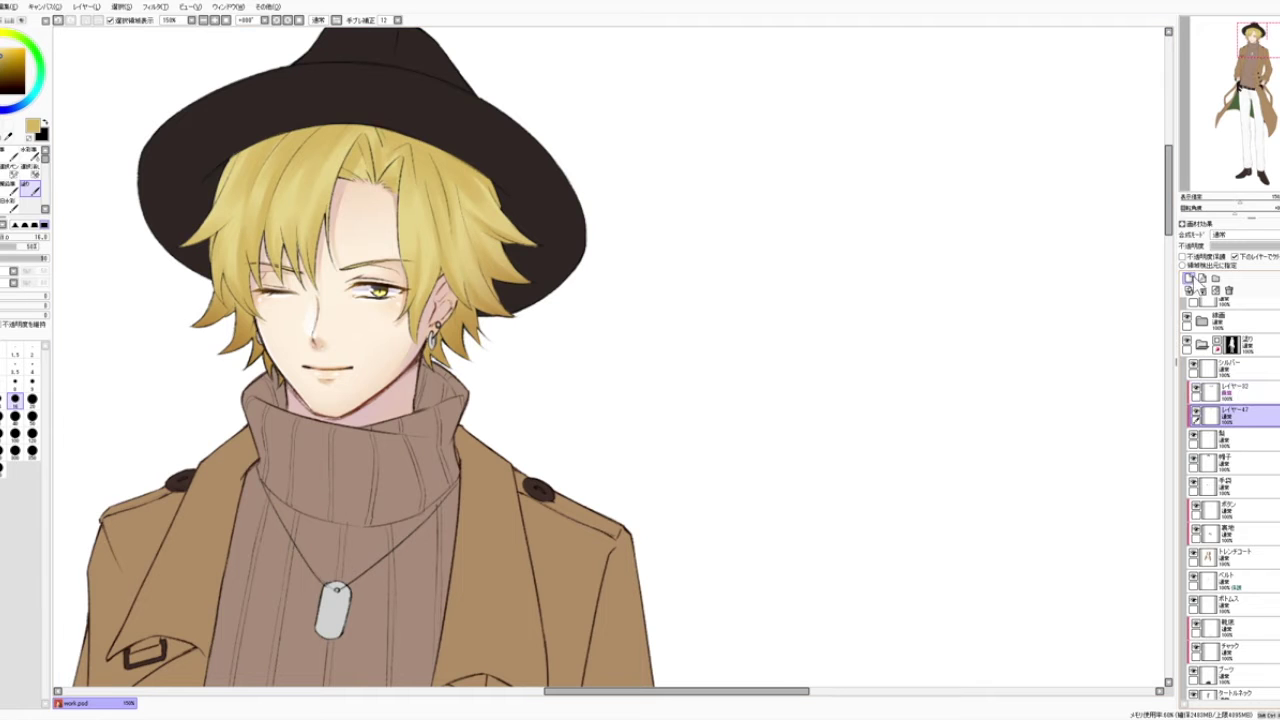
Step: Add a new clipped layer above the golden shadows and paint darker ochre shadows on the strands at the parting at brush size 8
click(1191, 279)
key(Page_Up)
drag(500, 234, 623, 341)
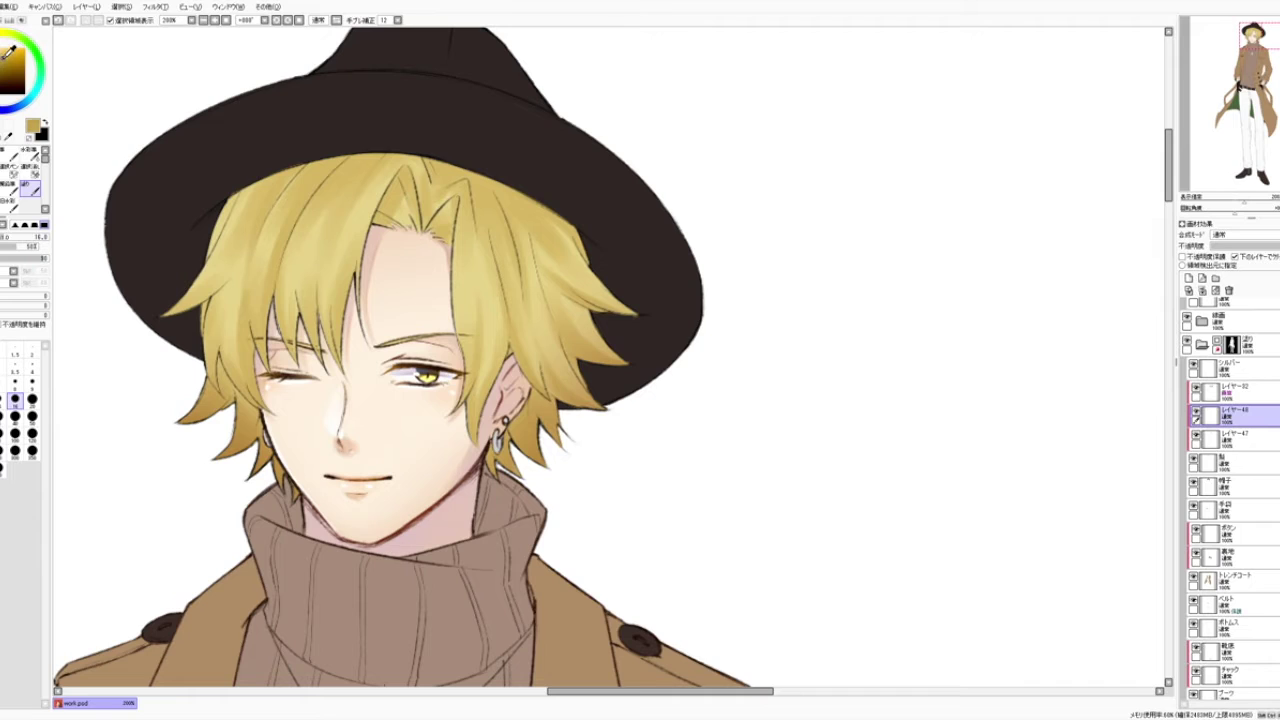
click(15, 384)
drag(422, 167, 396, 176)
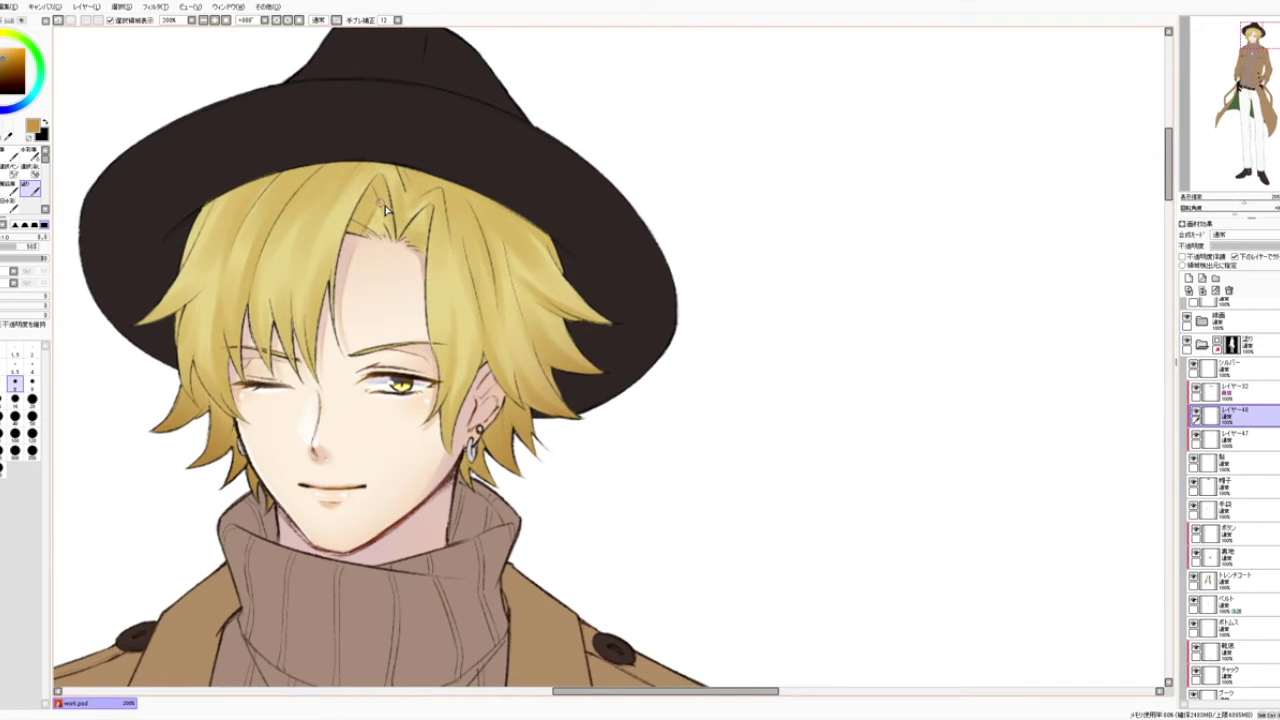
Step: Mirror the view and deepen the ochre shadows between the parted strands under the hat brim at brush size 16
click(15, 398)
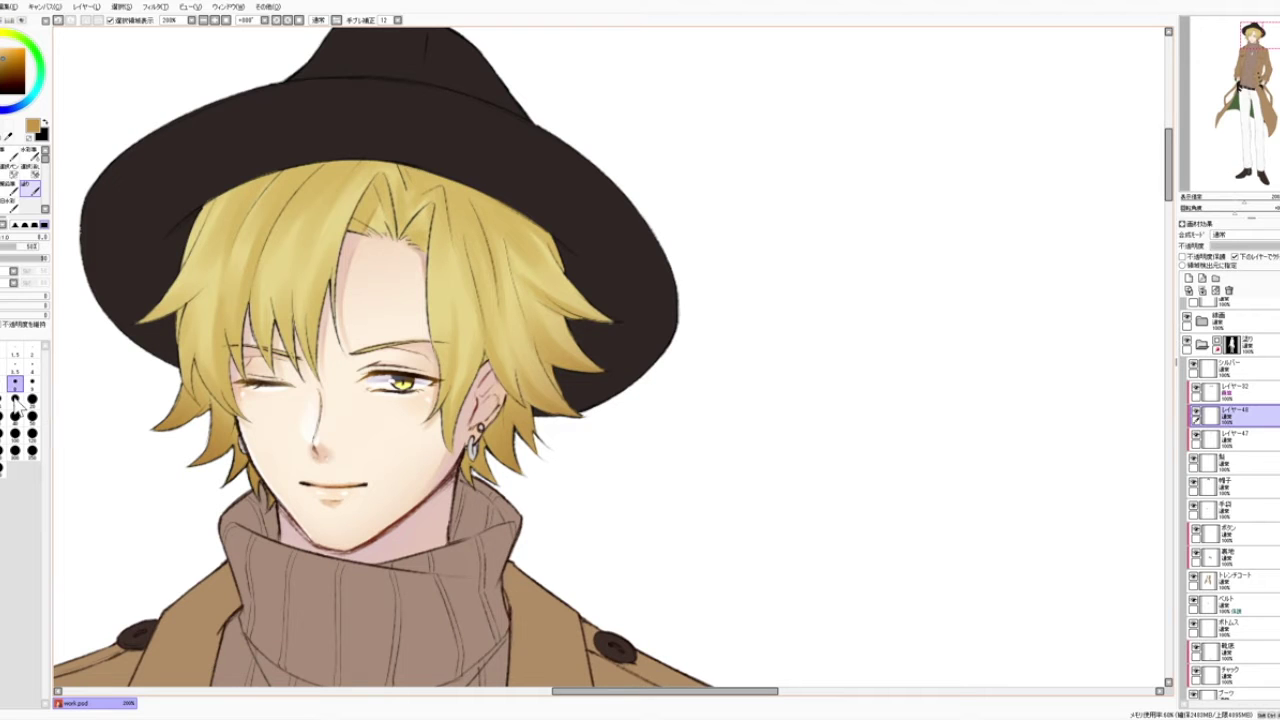
click(318, 20)
drag(718, 65, 373, 137)
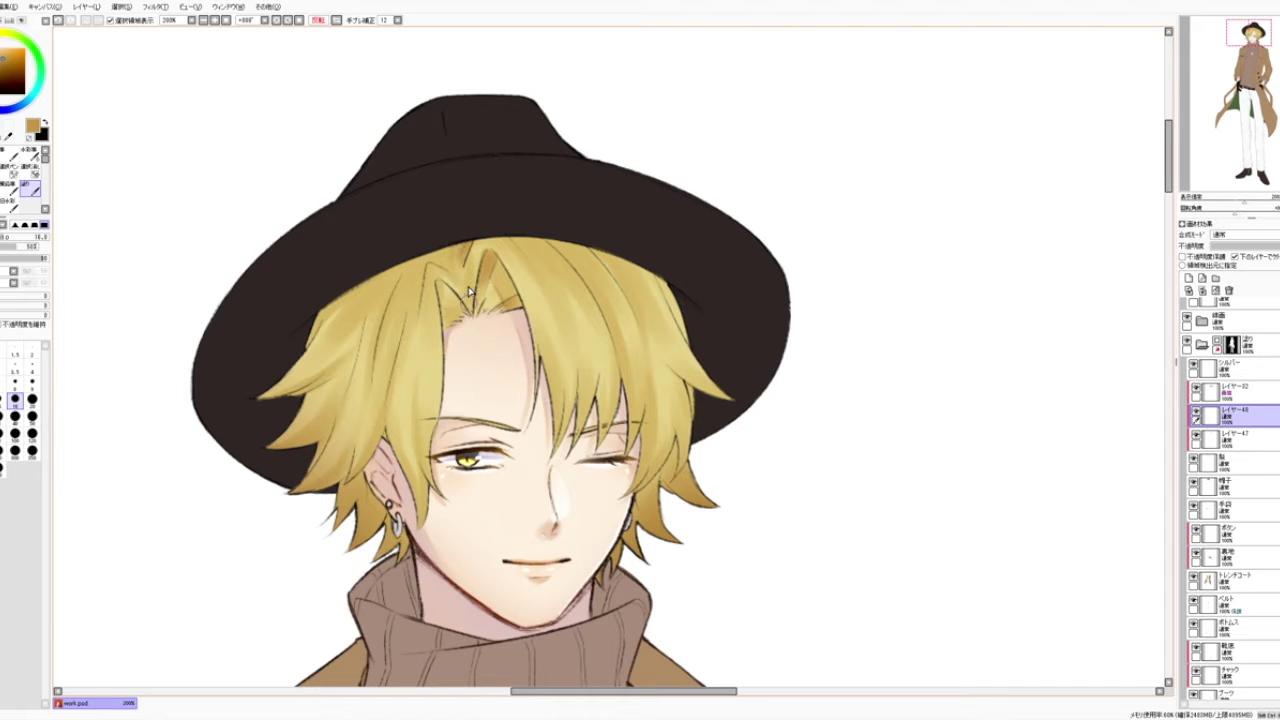
drag(560, 243, 357, 214)
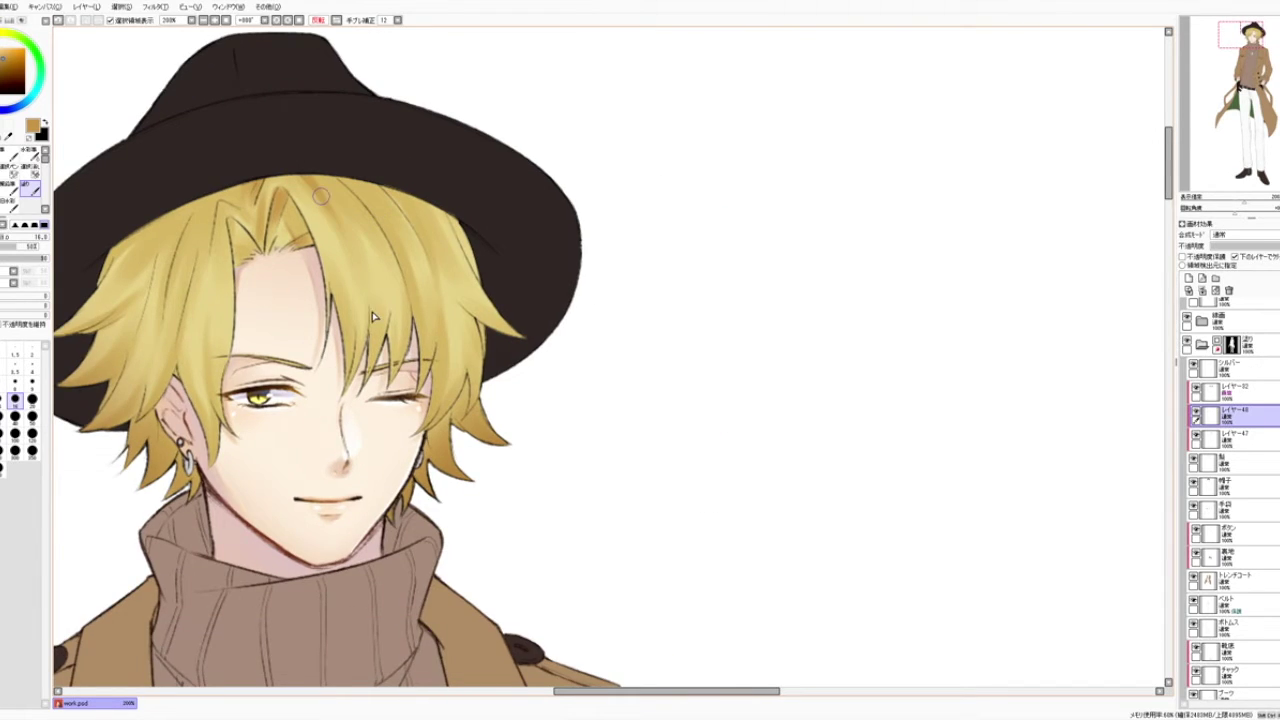
Step: Unmirror the view and add thin ochre shadows to the upper fringe on the closed-eye side at brush size 8
click(320, 20)
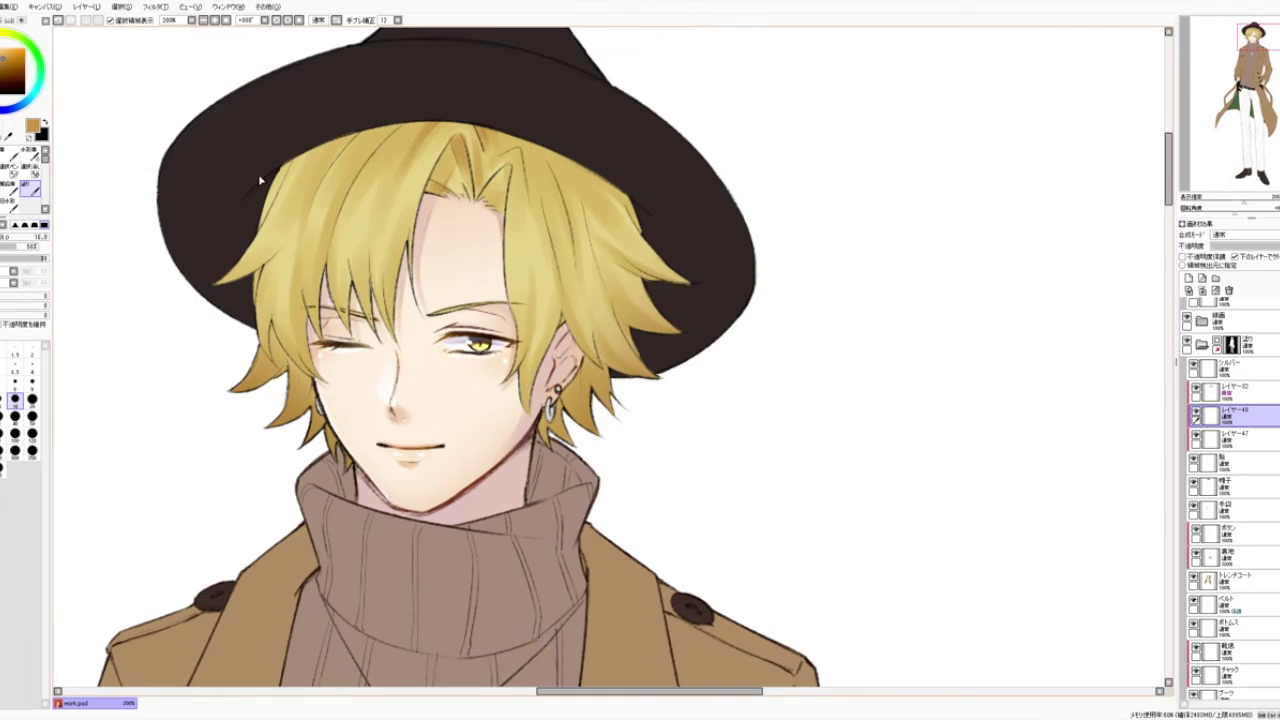
drag(434, 126, 363, 196)
click(15, 385)
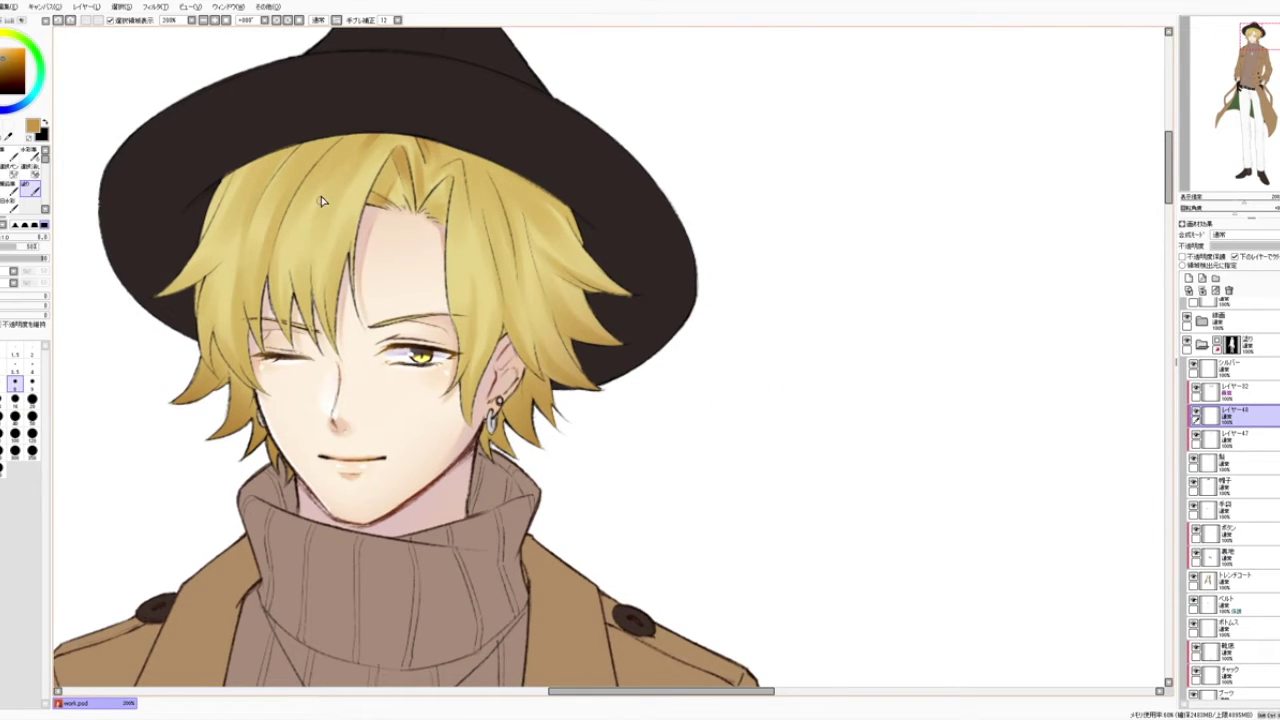
drag(334, 190, 317, 189)
Step: Darken the inner fringe strands beside the forehead on the closed-eye side with ochre at brush size 16
click(15, 399)
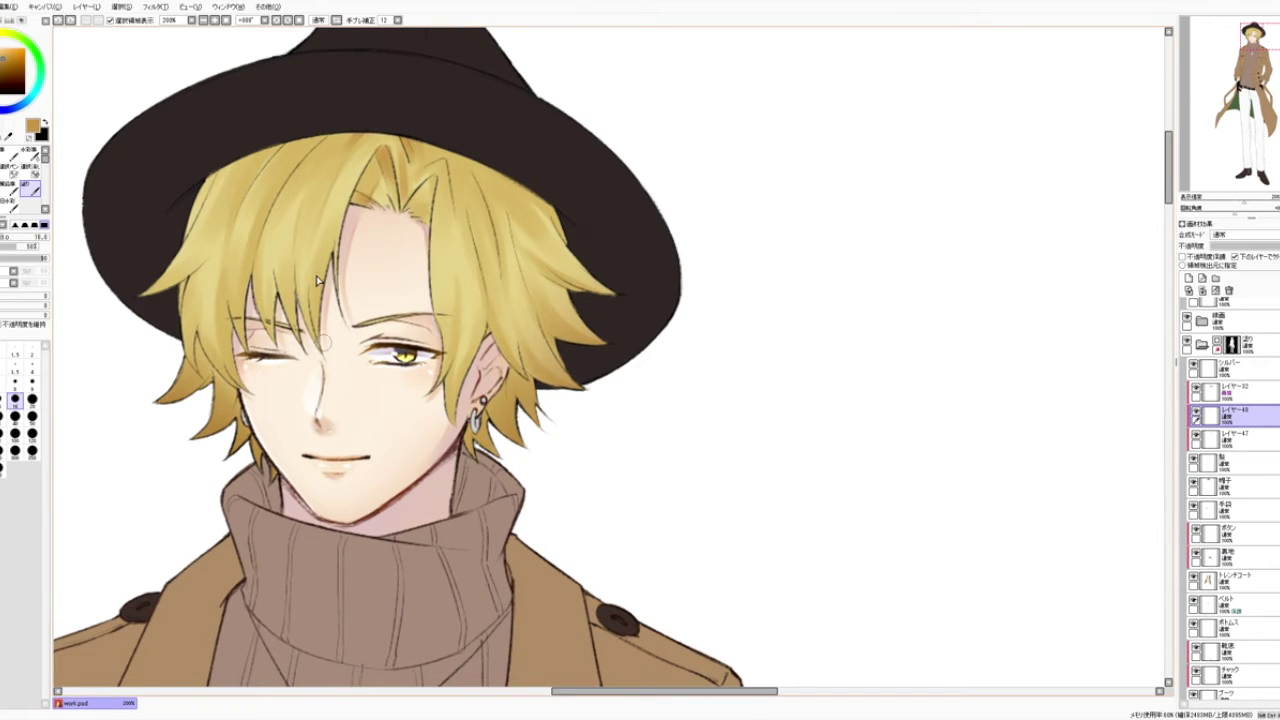
drag(346, 218, 314, 325)
drag(338, 246, 332, 232)
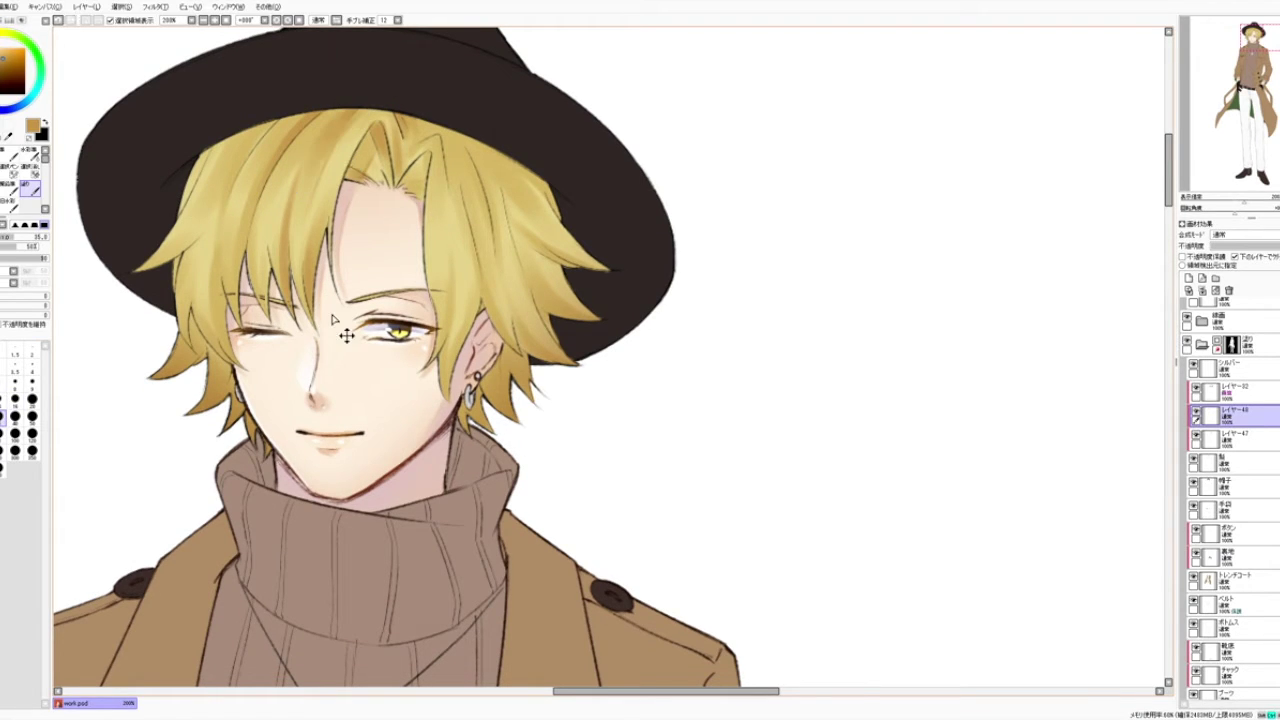
scroll(345, 335, down, 2)
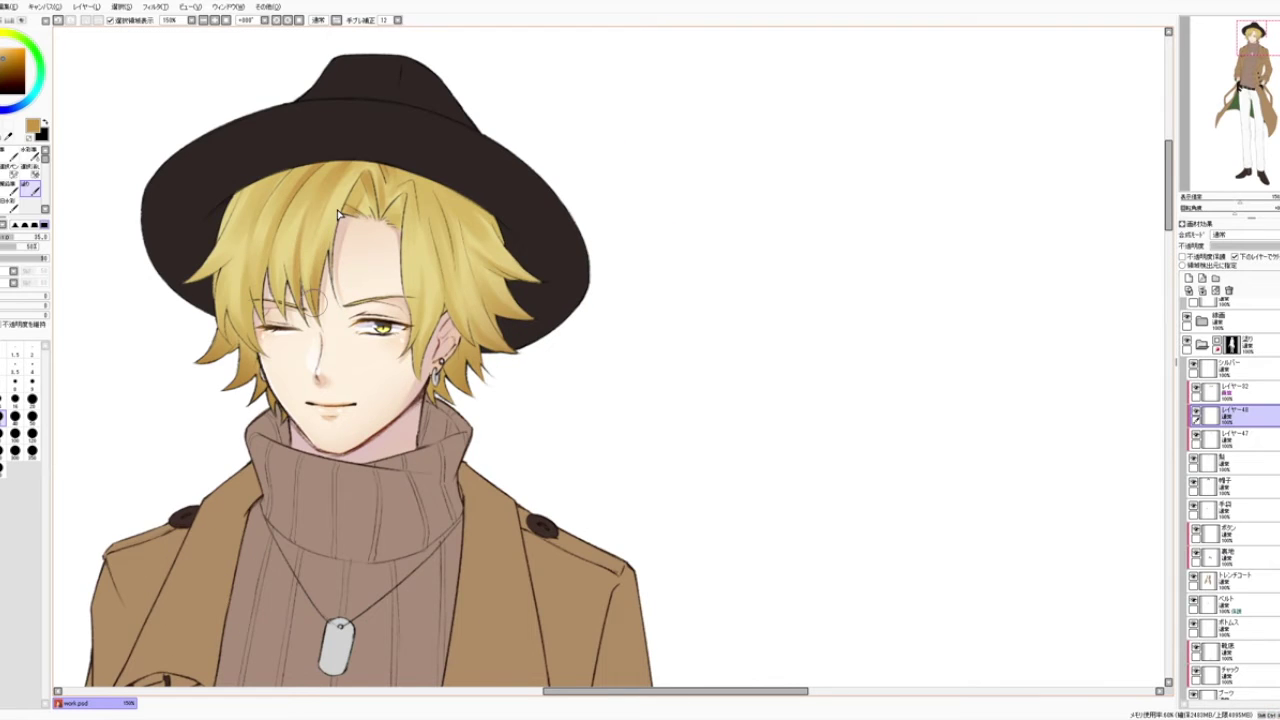
Step: Undo the last stroke and paint ochre shadows down the fringe strands over the closed eye, first with the larger brush and then a smaller one
key(ctrl+z)
drag(298, 187, 267, 297)
key(bracketleft)
key(bracketleft)
key(bracketleft)
key(bracketleft)
key(bracketleft)
drag(289, 250, 283, 314)
click(16, 401)
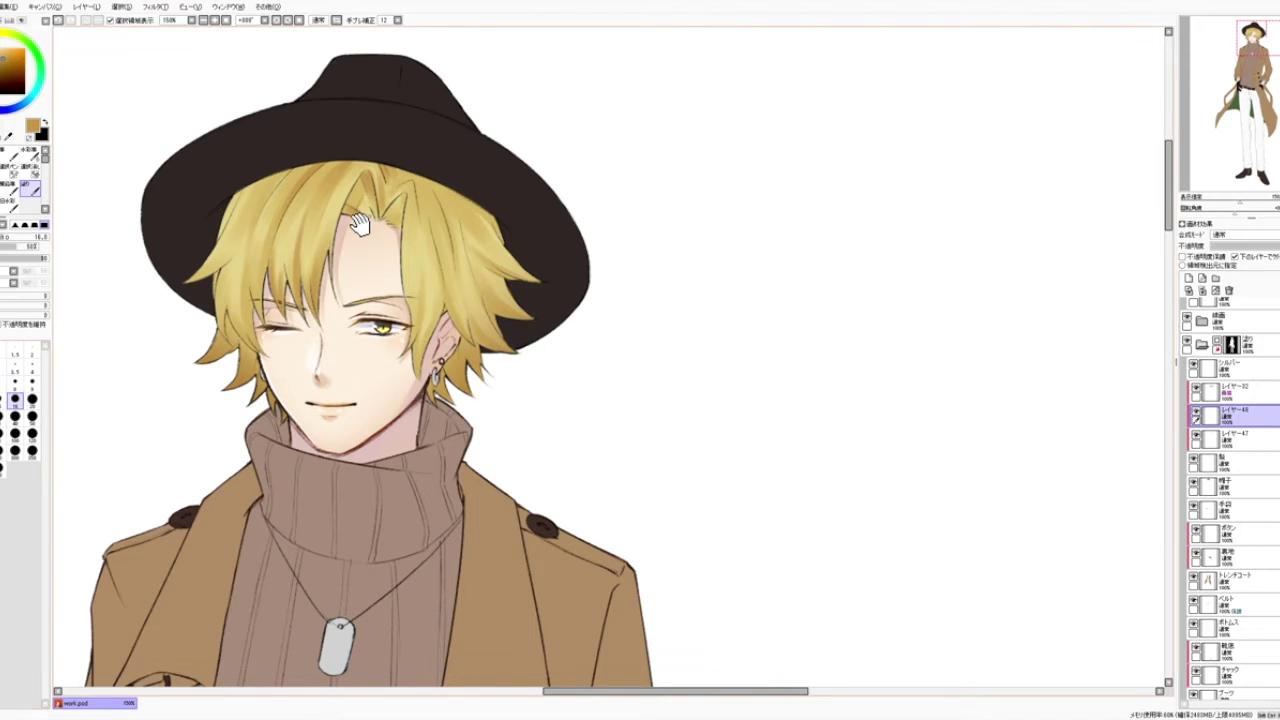
drag(360, 224, 358, 224)
Step: Shade the outer fringe under the hat brim on the closed-eye side with ochre at brush sizes 14 and 35
click(15, 420)
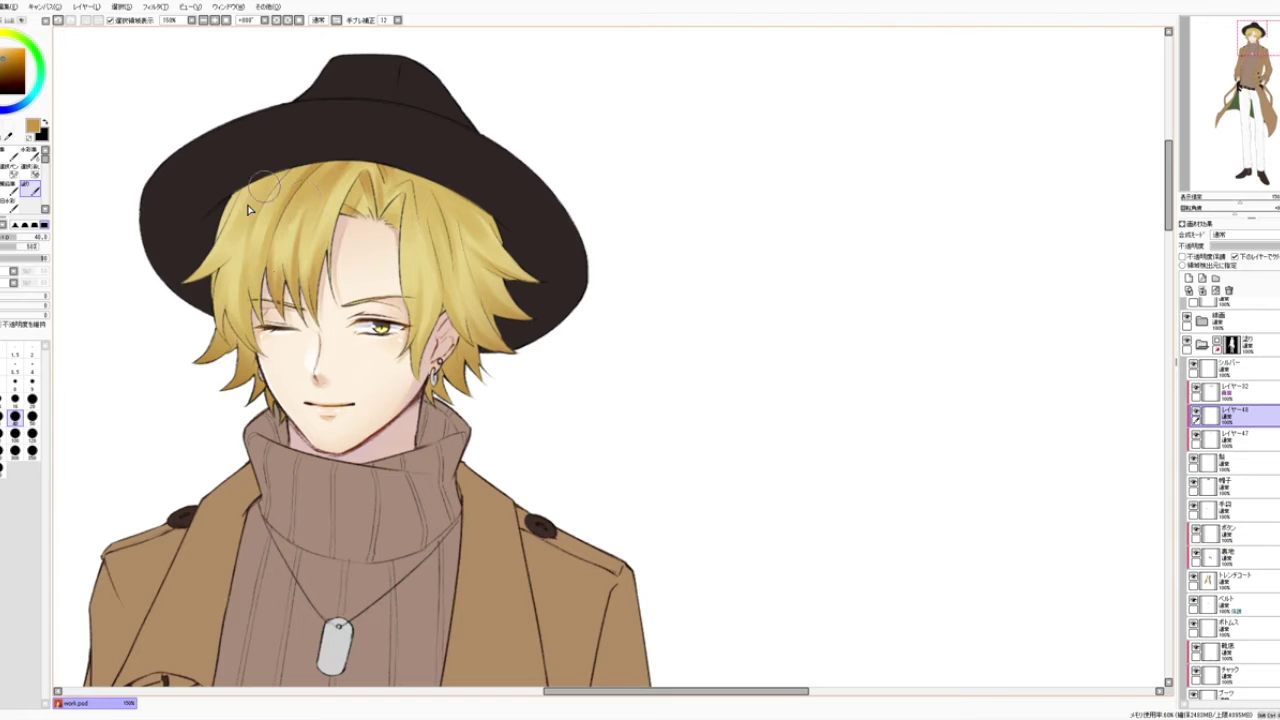
click(2, 401)
drag(287, 173, 258, 207)
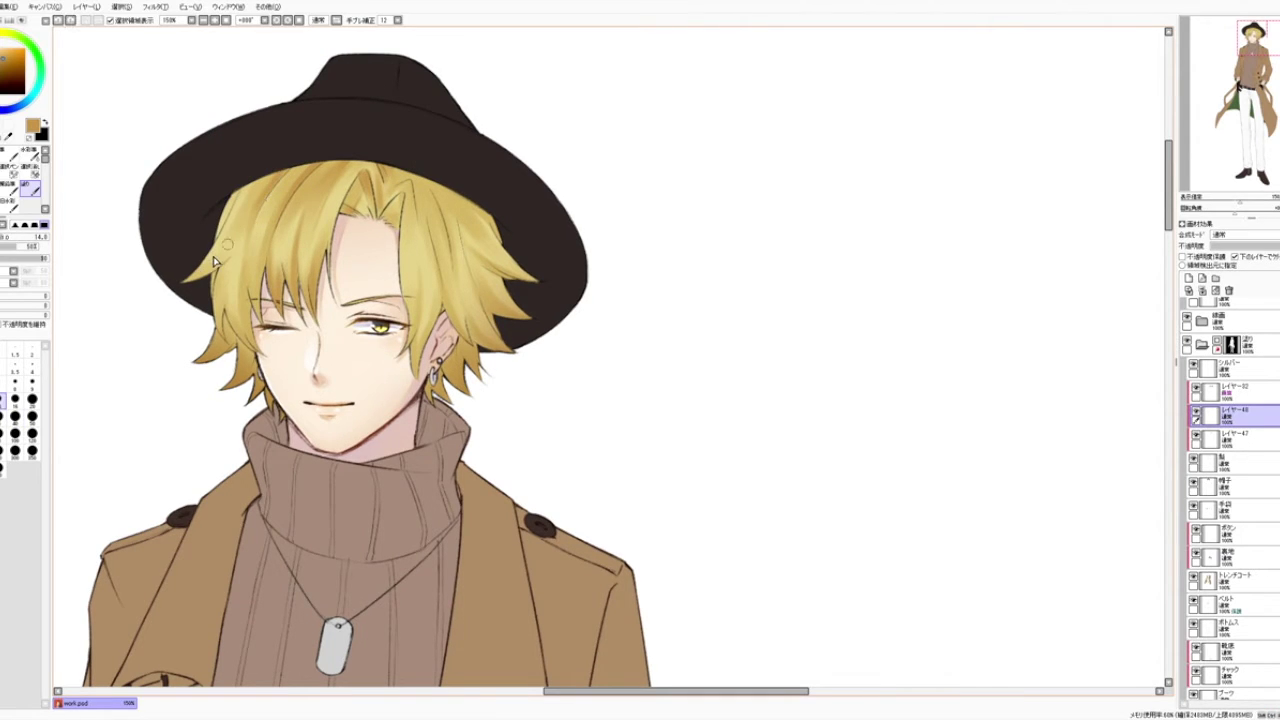
click(3, 416)
drag(264, 187, 218, 247)
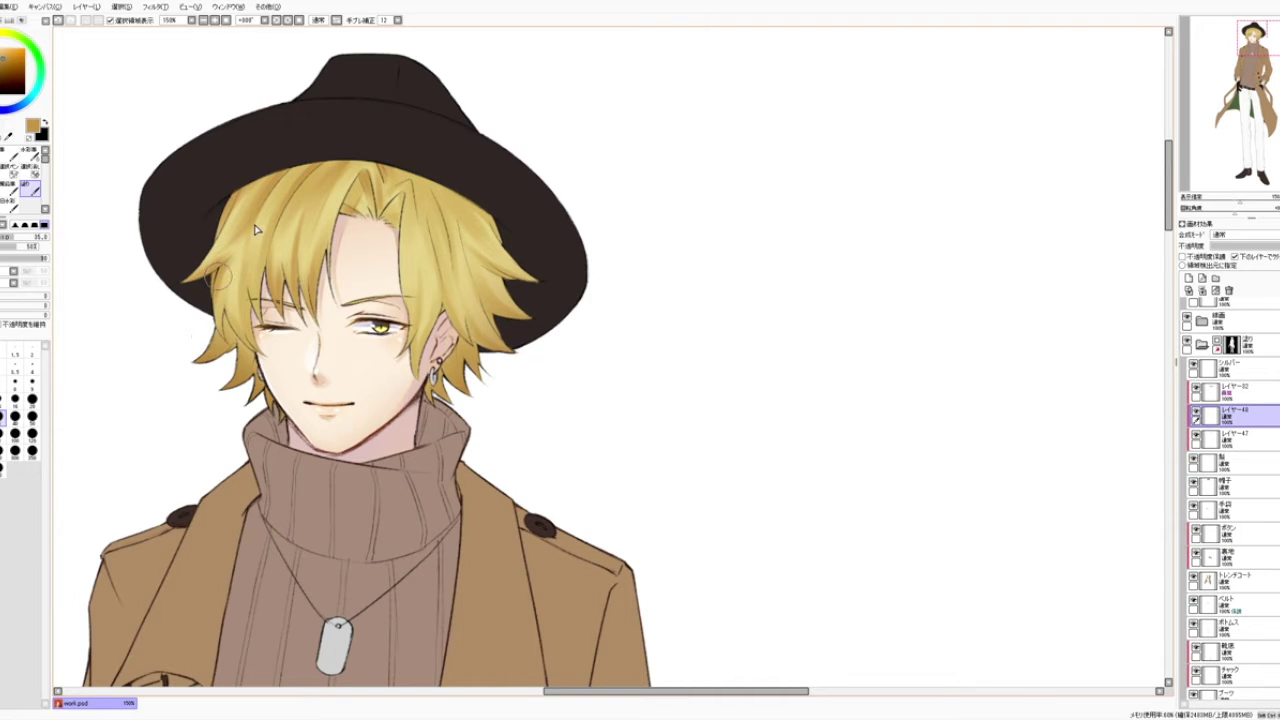
Step: Undo the last stroke and shade the outer fringe strands on the closed-eye side at brush size 14
key(ctrl+z)
click(2, 400)
drag(242, 266, 244, 263)
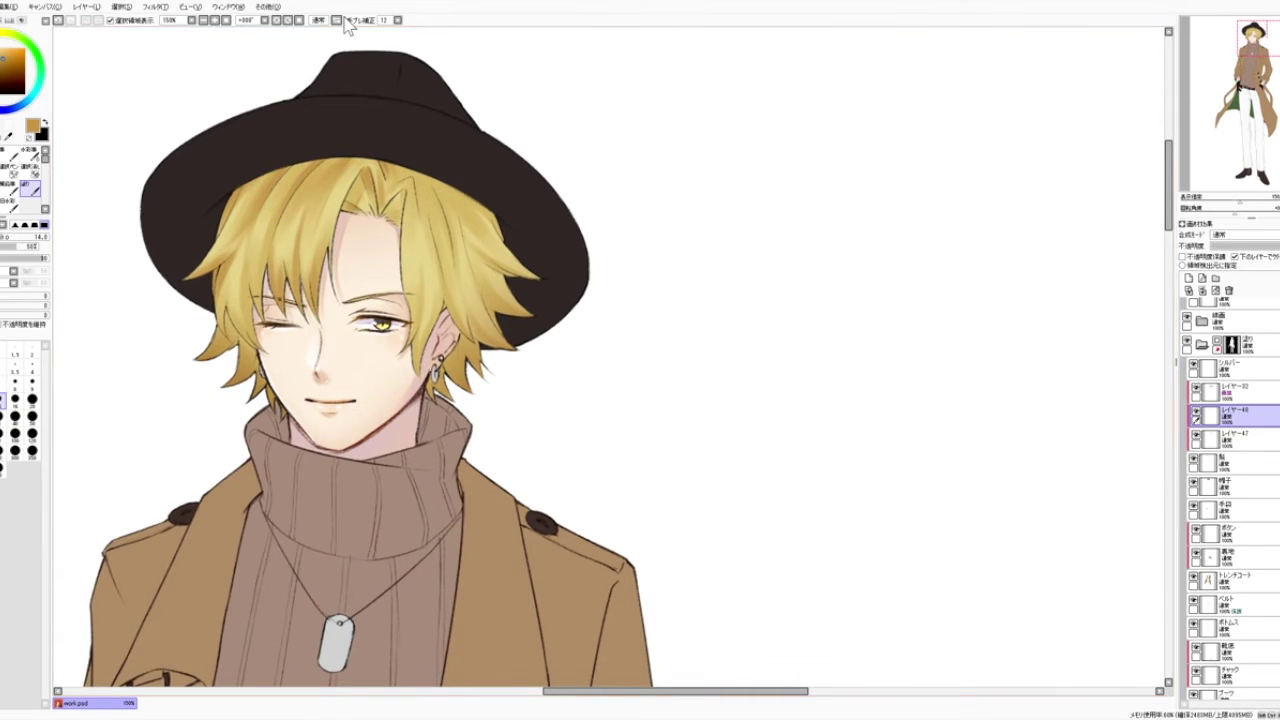
Step: Mirror the view and darken the lower locks by the neck on the closed-eye side with ochre at brush size 16
click(345, 24)
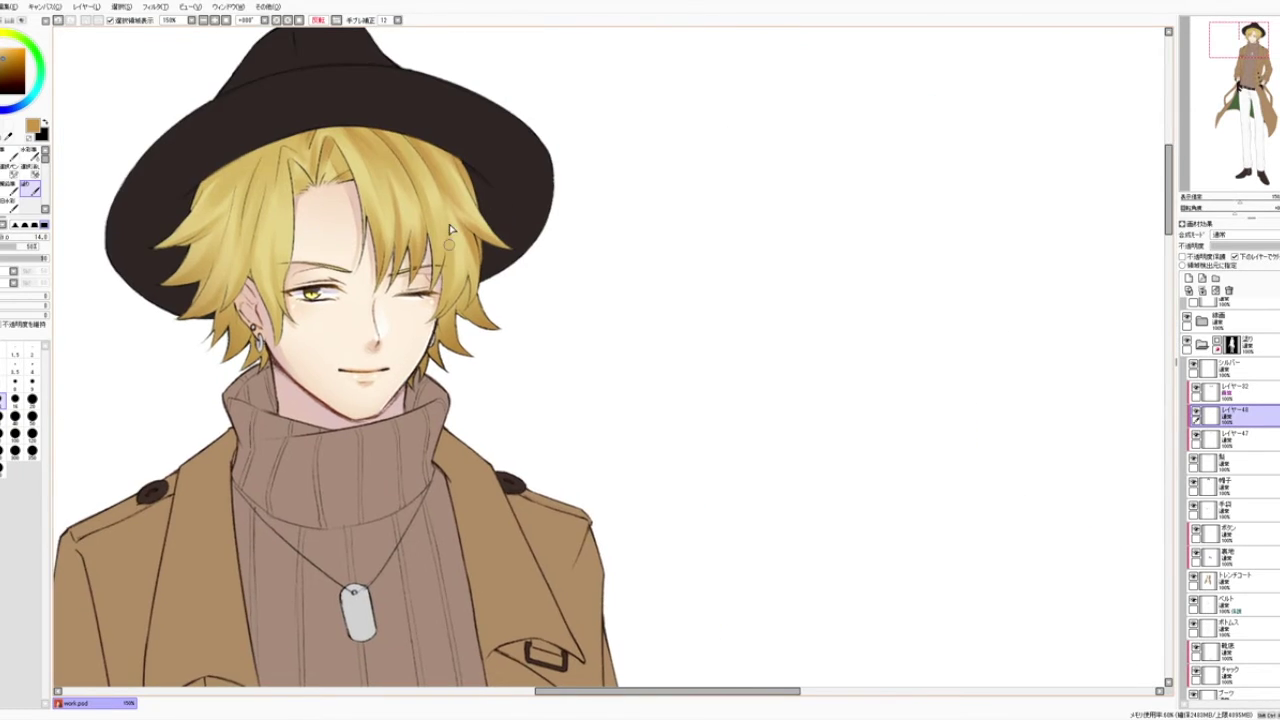
key(bracketleft)
key(bracketleft)
key(bracketright)
key(bracketright)
key(bracketright)
key(bracketright)
key(bracketright)
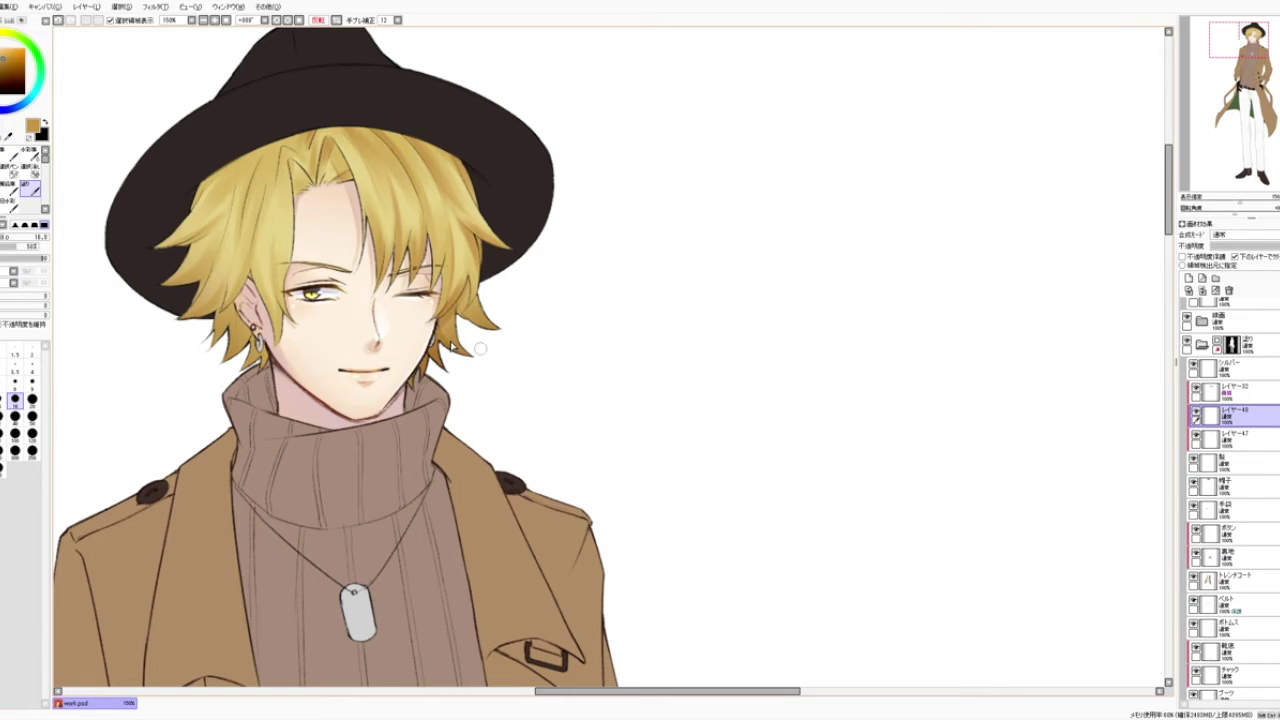
drag(530, 297, 518, 319)
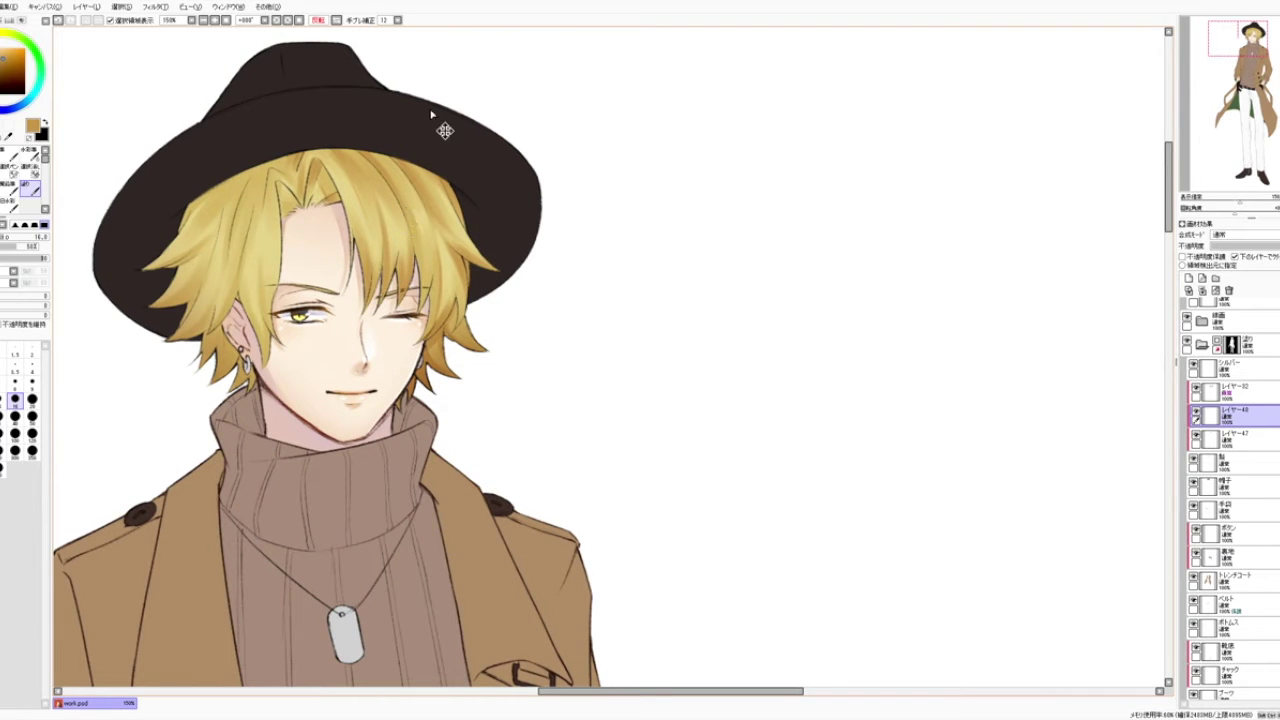
Step: Restore the unmirrored view and shade the hair strands on the open-eye side with ochre at brush size 16
click(2, 384)
click(317, 19)
drag(301, 231, 234, 229)
drag(634, 229, 236, 248)
click(15, 401)
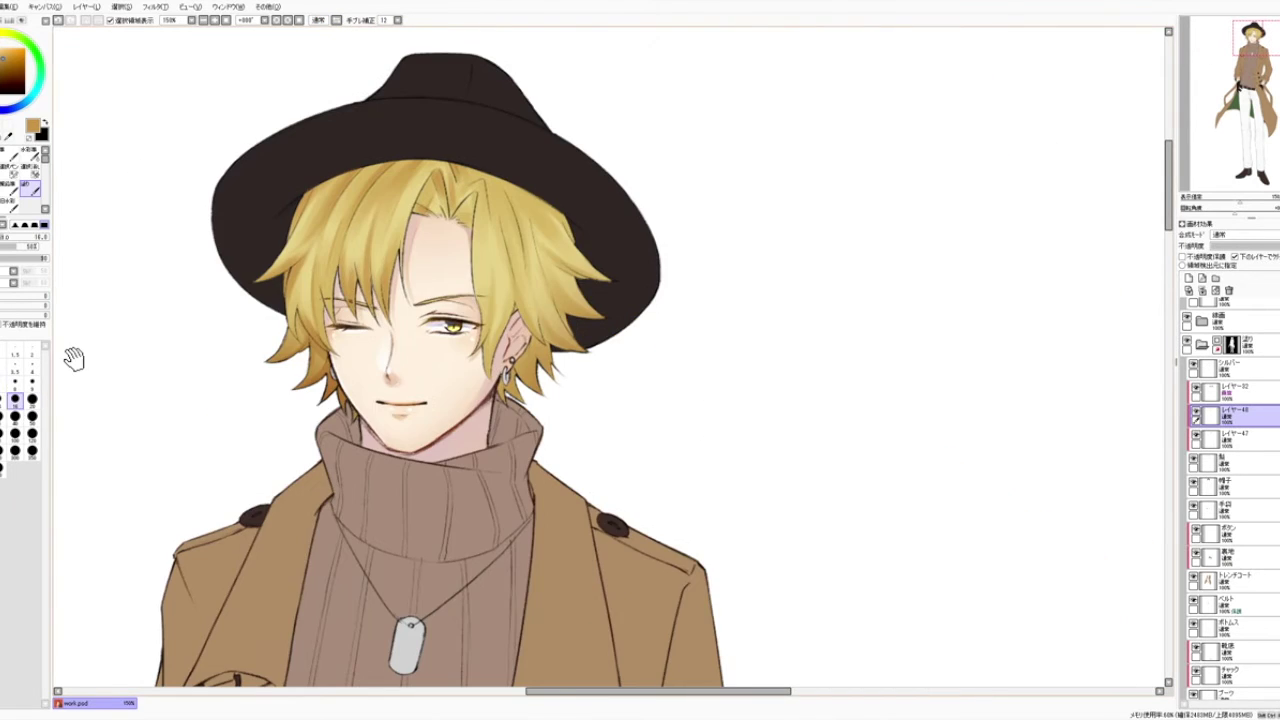
drag(457, 190, 300, 229)
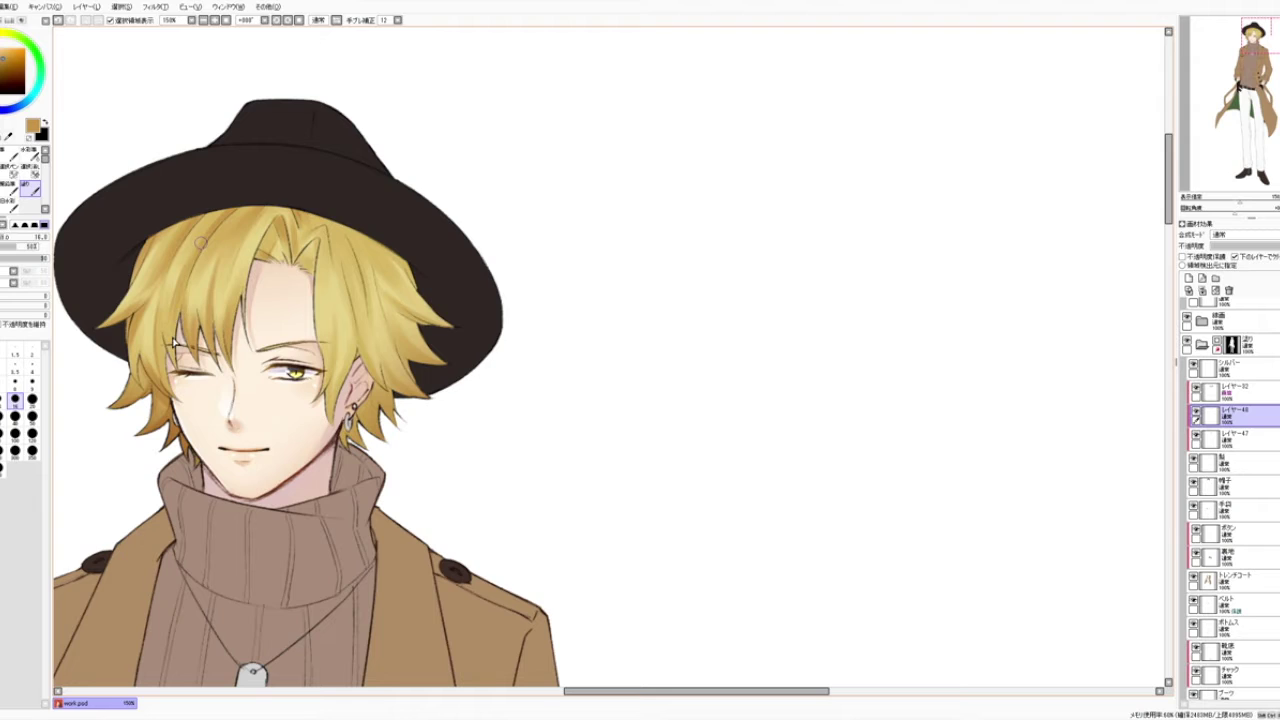
drag(401, 236, 397, 226)
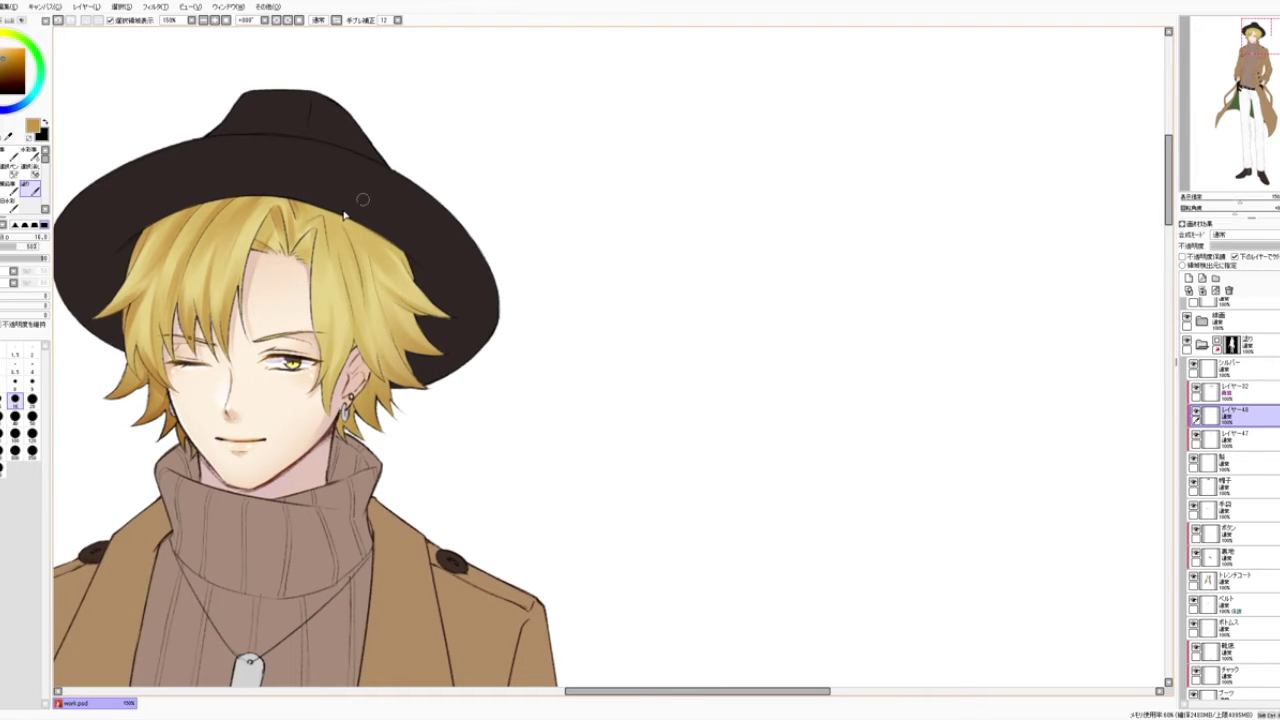
scroll(336, 270, down, 1)
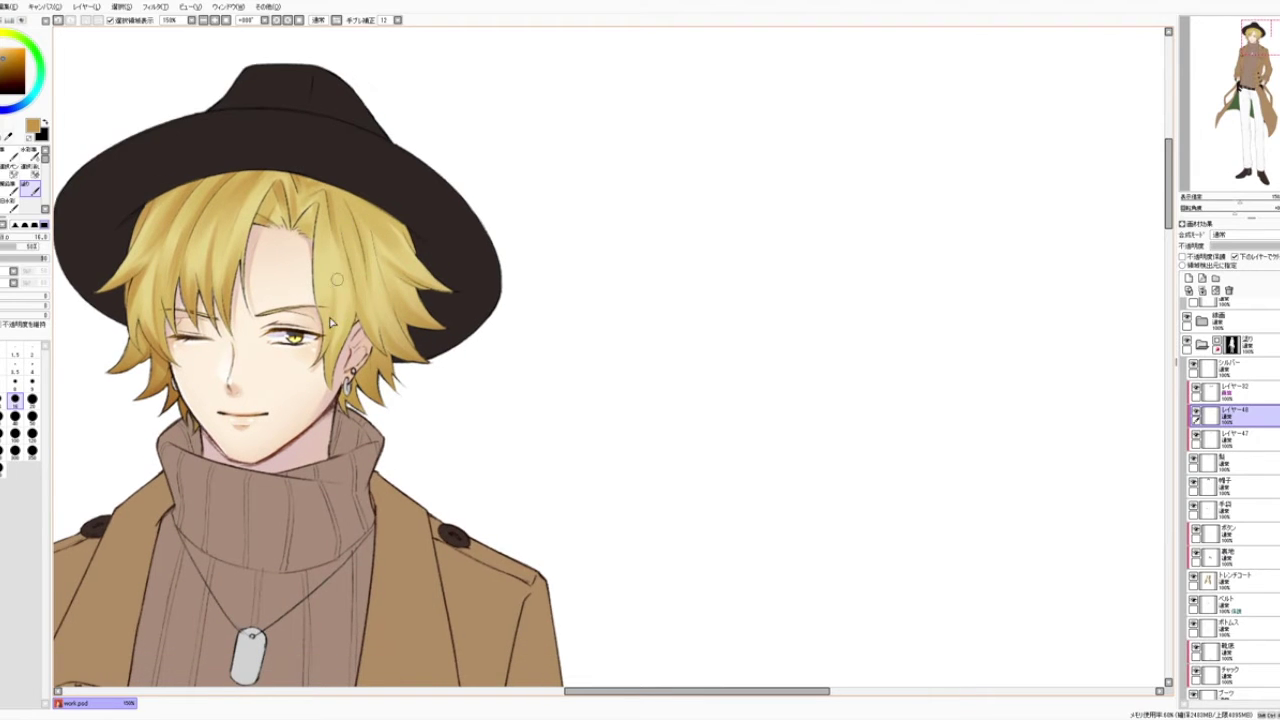
drag(320, 372, 318, 369)
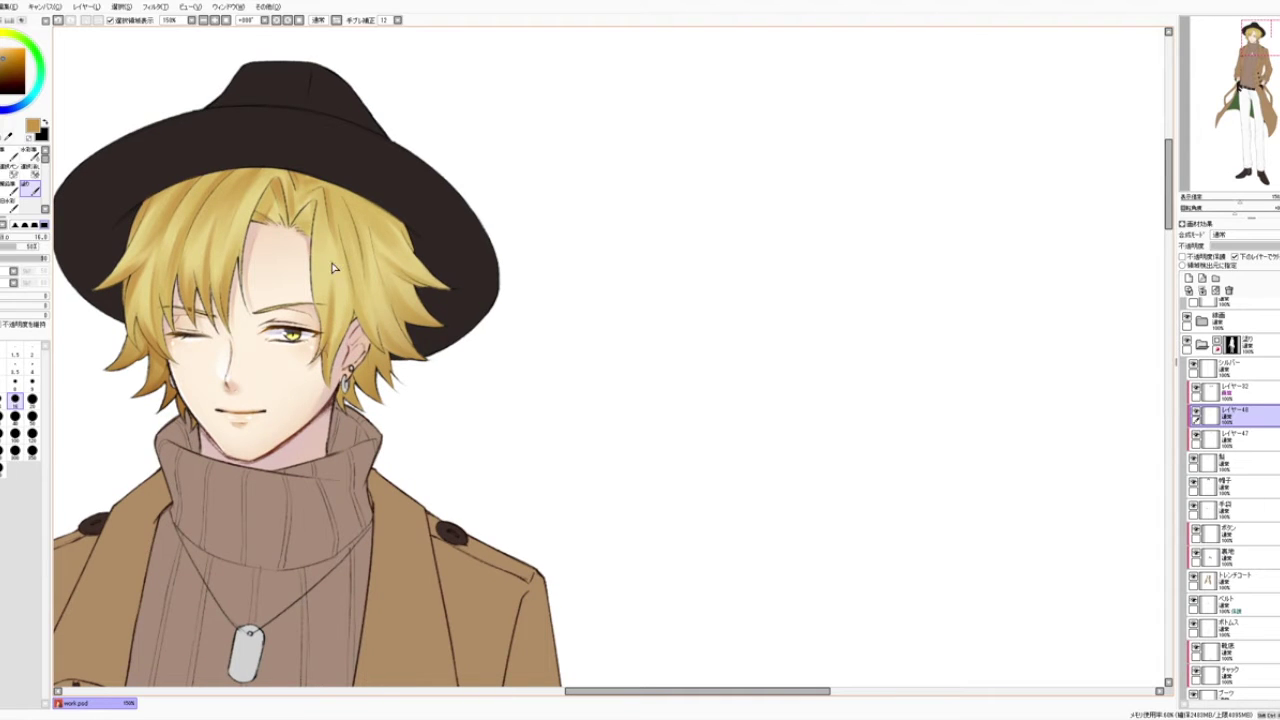
Step: Undo the last stroke and deepen the ochre shading on the open-eye side strands at brush sizes 35 and 16
key(ctrl+z)
key(bracketright)
key(bracketright)
key(bracketright)
key(bracketright)
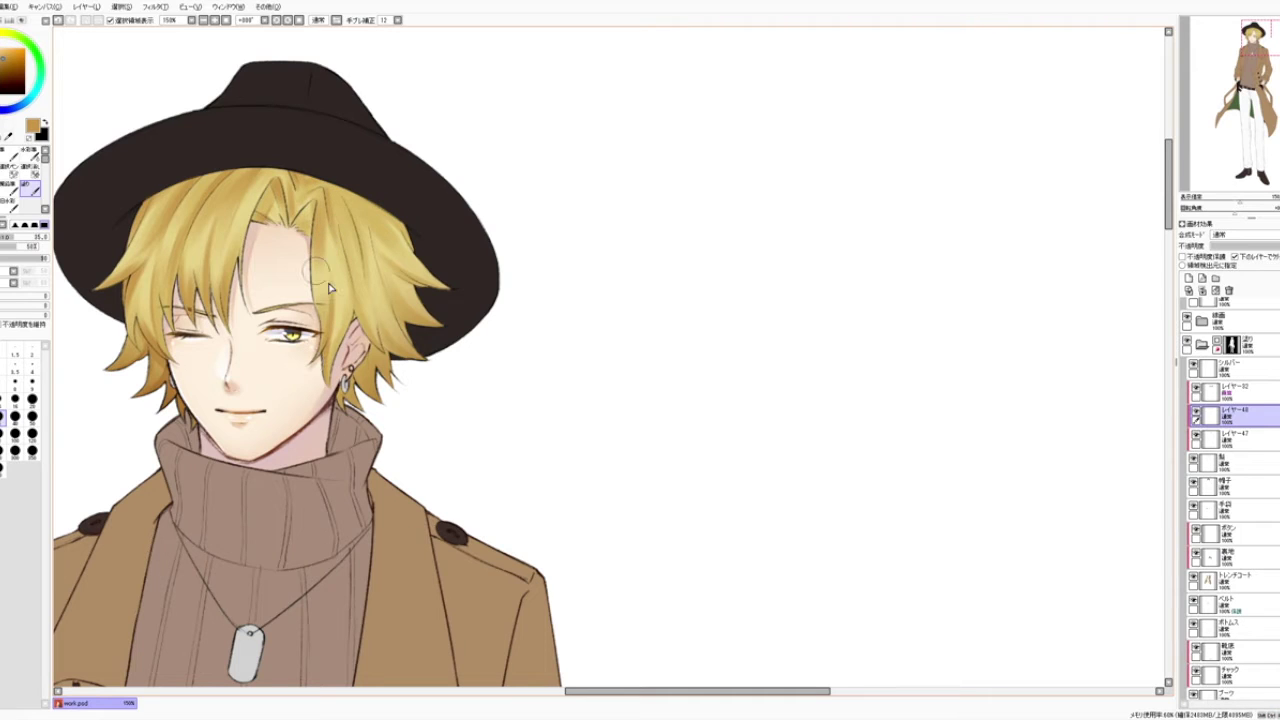
click(15, 384)
click(15, 401)
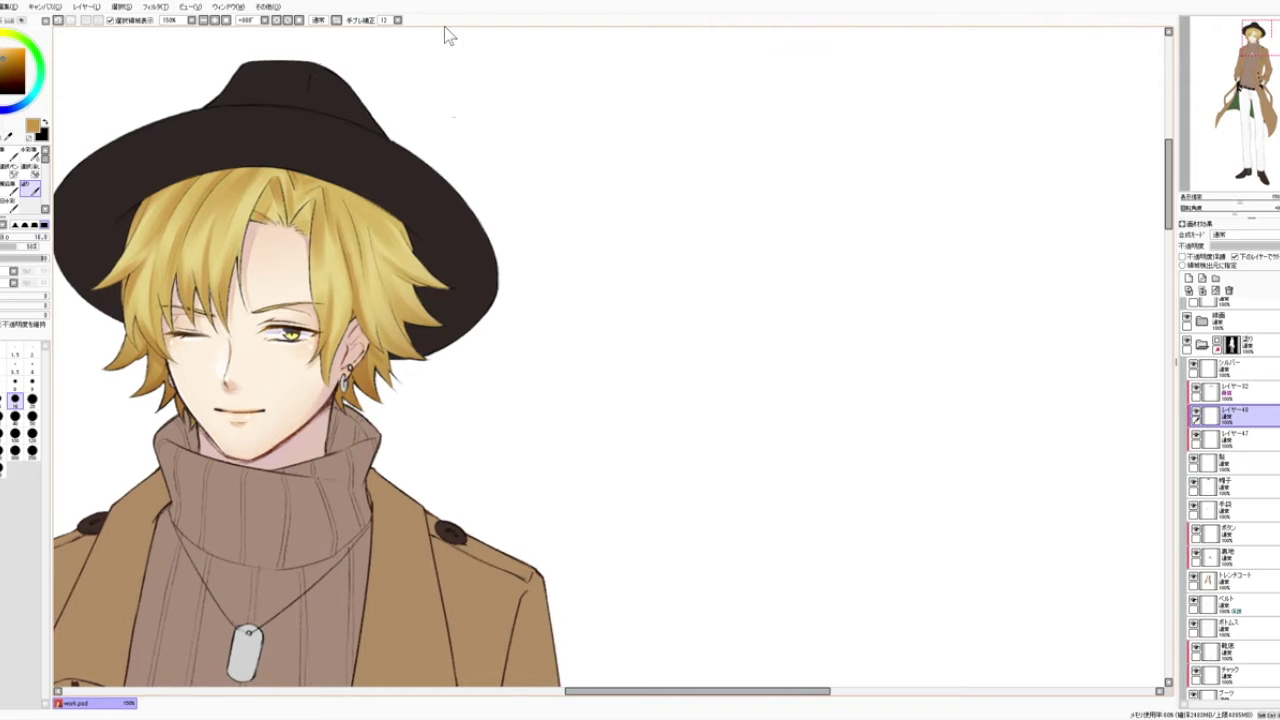
Step: Mirror the view, try an ochre stroke at brush size 40 on the outer lock of the open-eye side, and undo it
click(318, 20)
drag(802, 213, 394, 227)
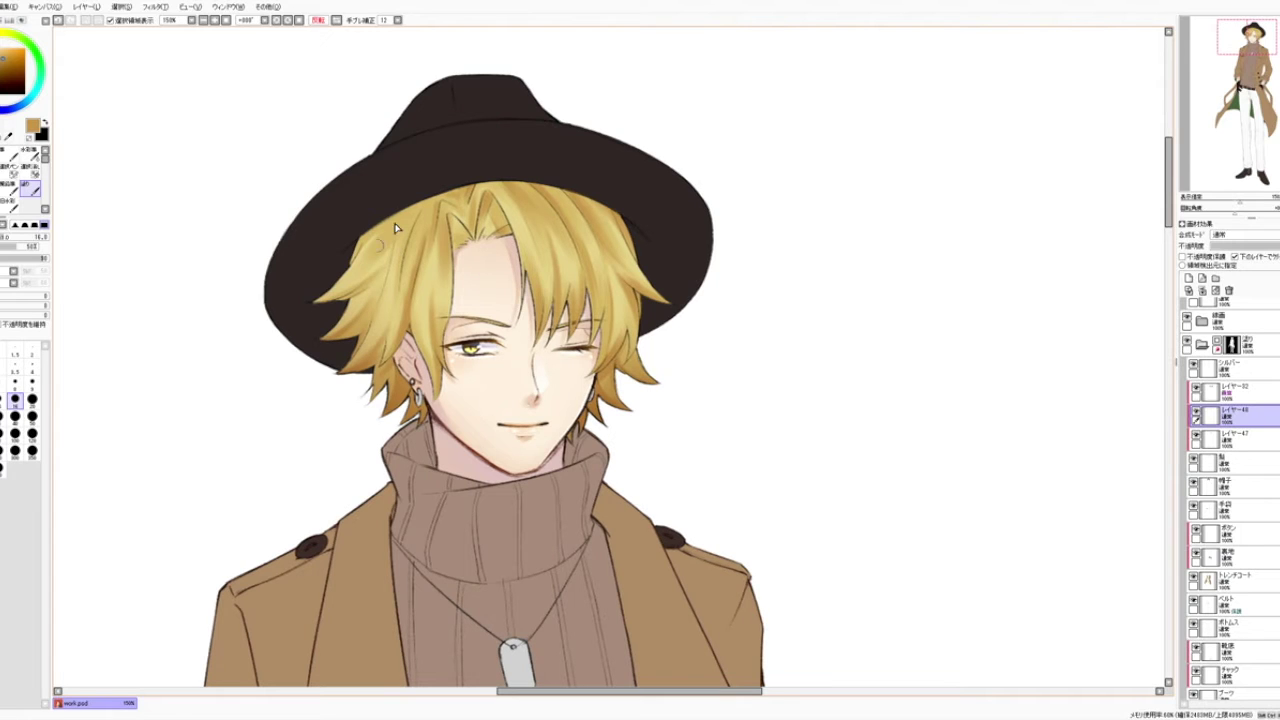
click(15, 418)
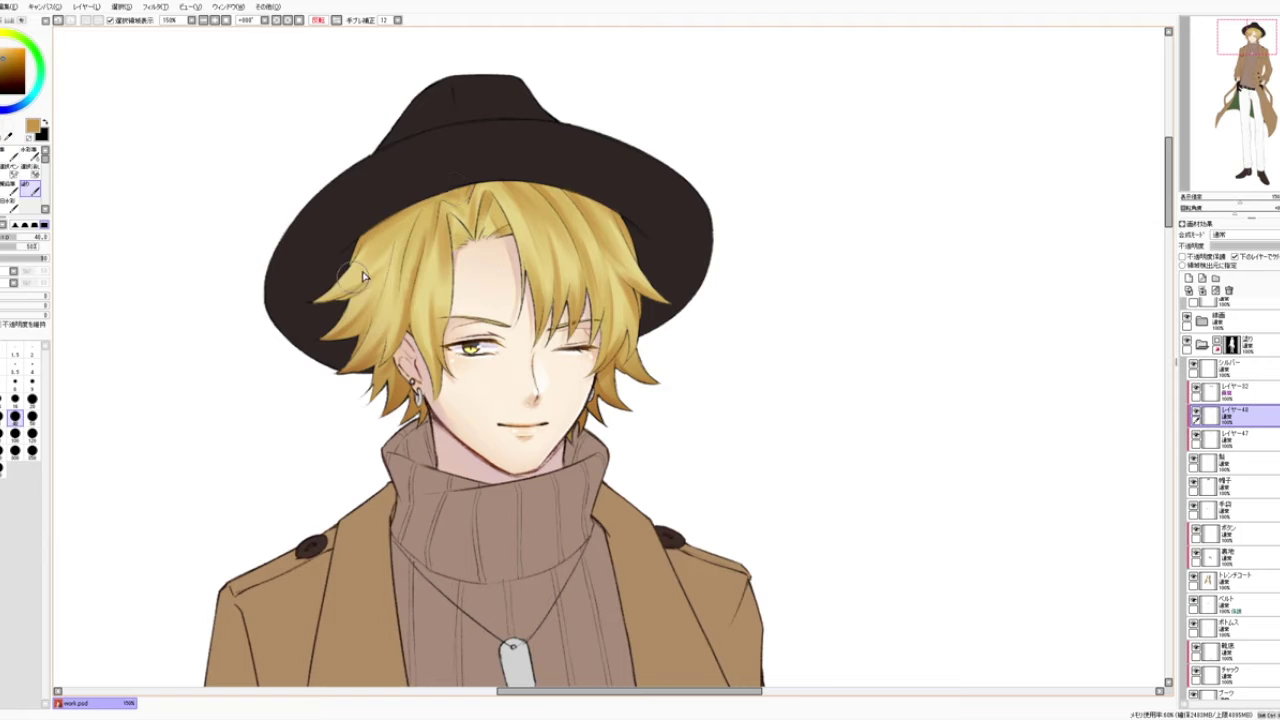
drag(333, 318, 363, 281)
key(ctrl+z)
Step: Examine the hair at 100% zoom in mirrored and normal view, comparing it with and without the two clipped shadow layers
drag(539, 36, 528, 30)
key(Page_Down)
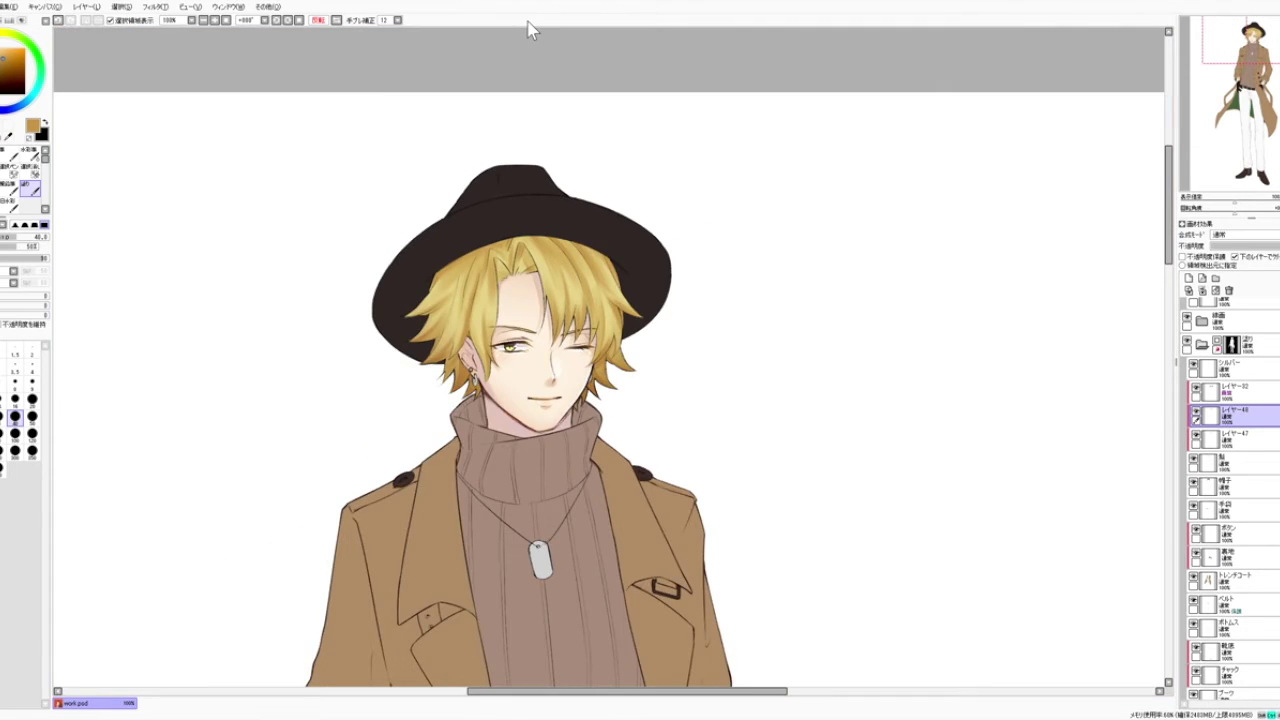
drag(411, 289, 247, 172)
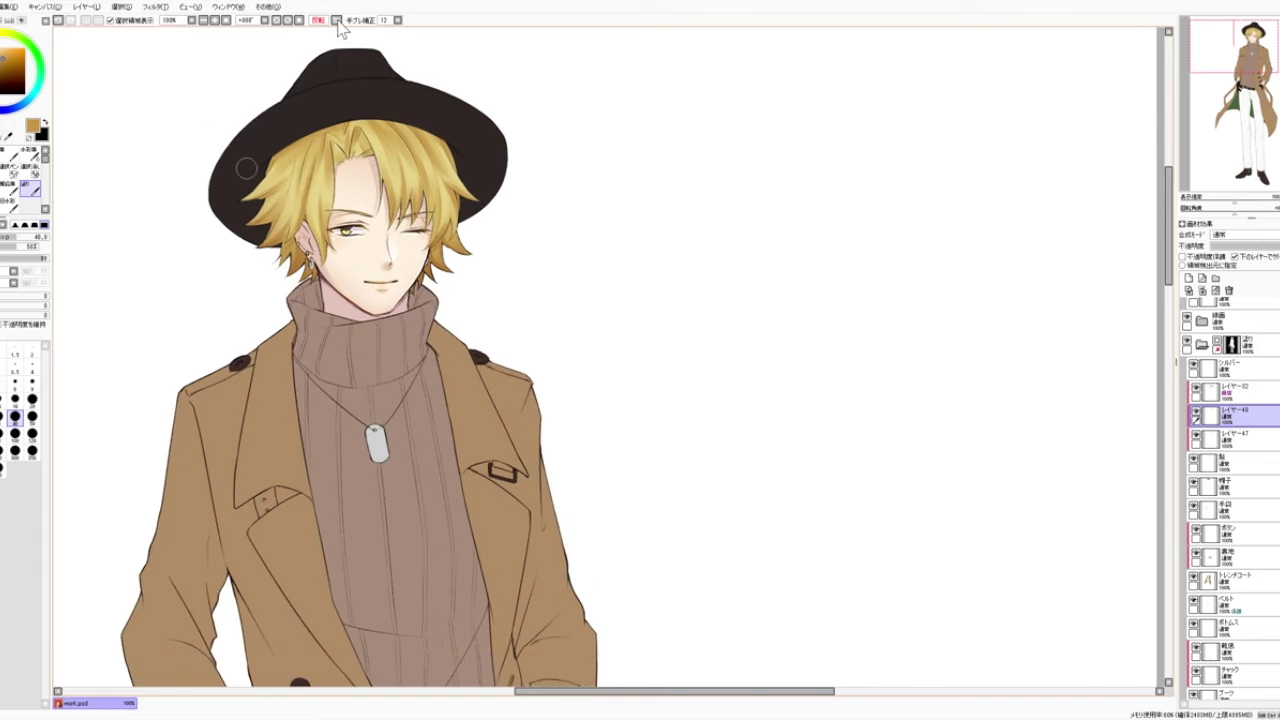
click(337, 21)
drag(708, 323, 352, 408)
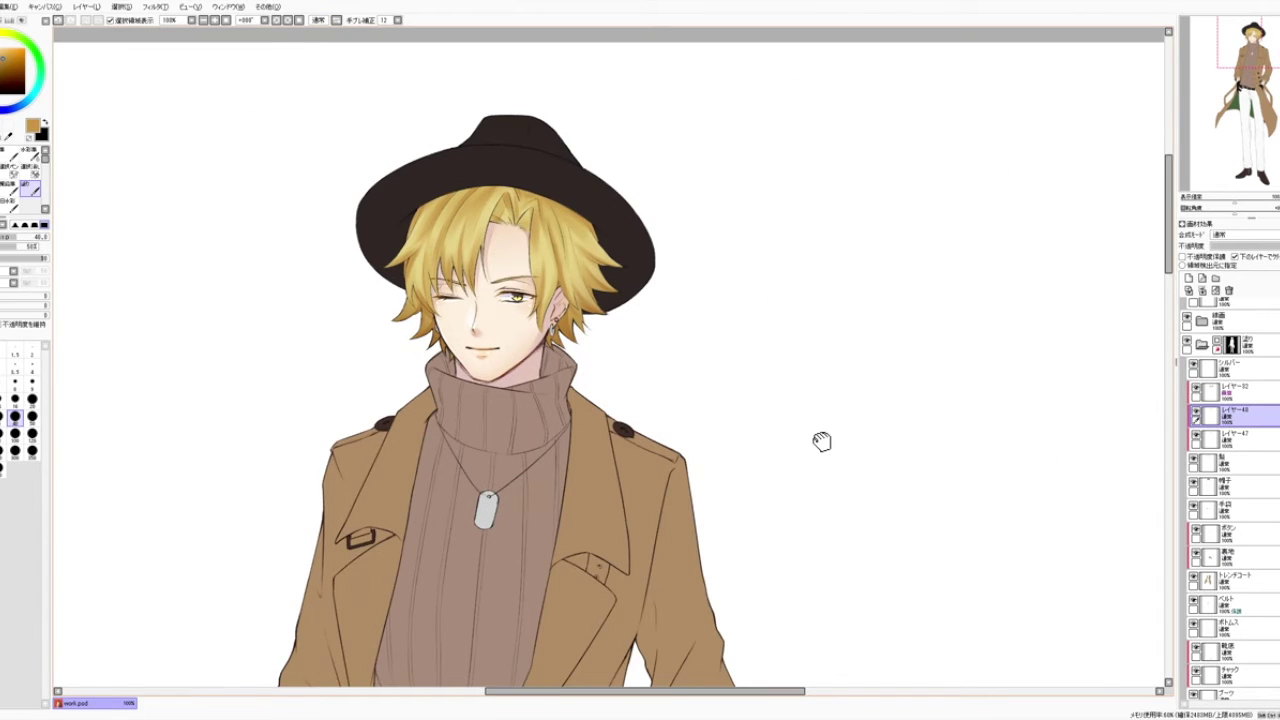
drag(842, 444, 732, 422)
drag(1196, 412, 1198, 435)
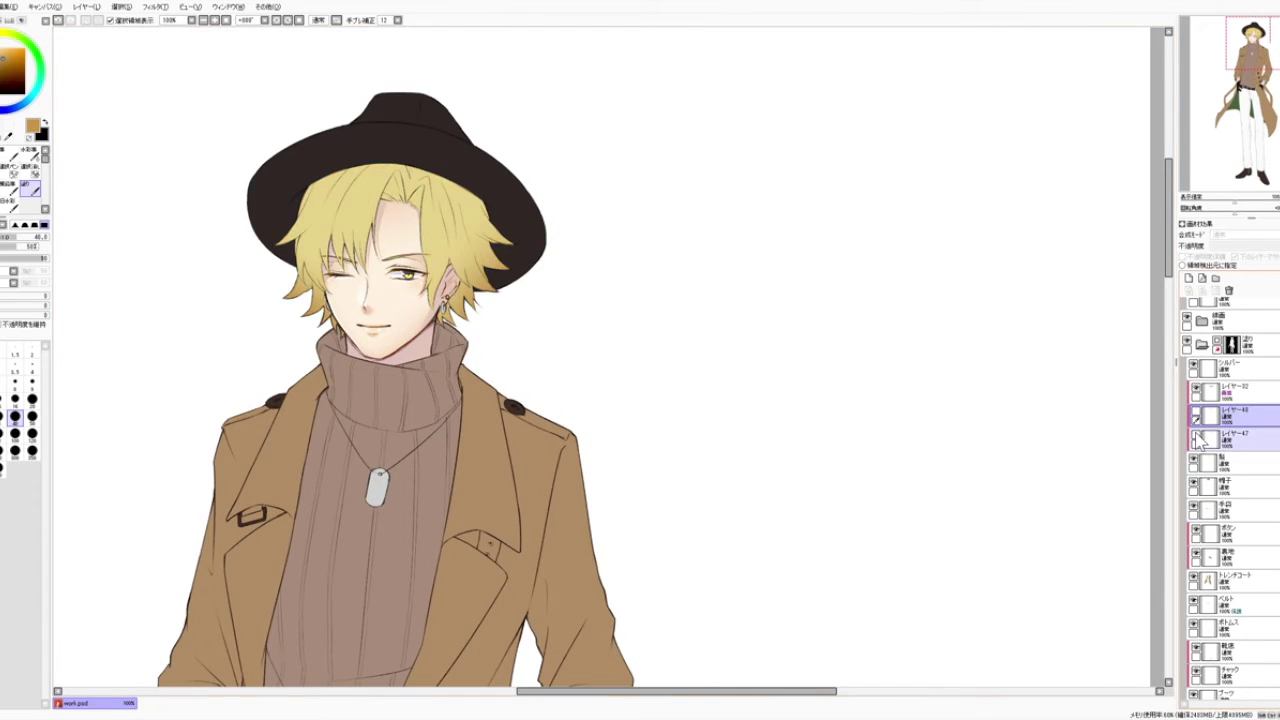
click(1197, 438)
click(1196, 413)
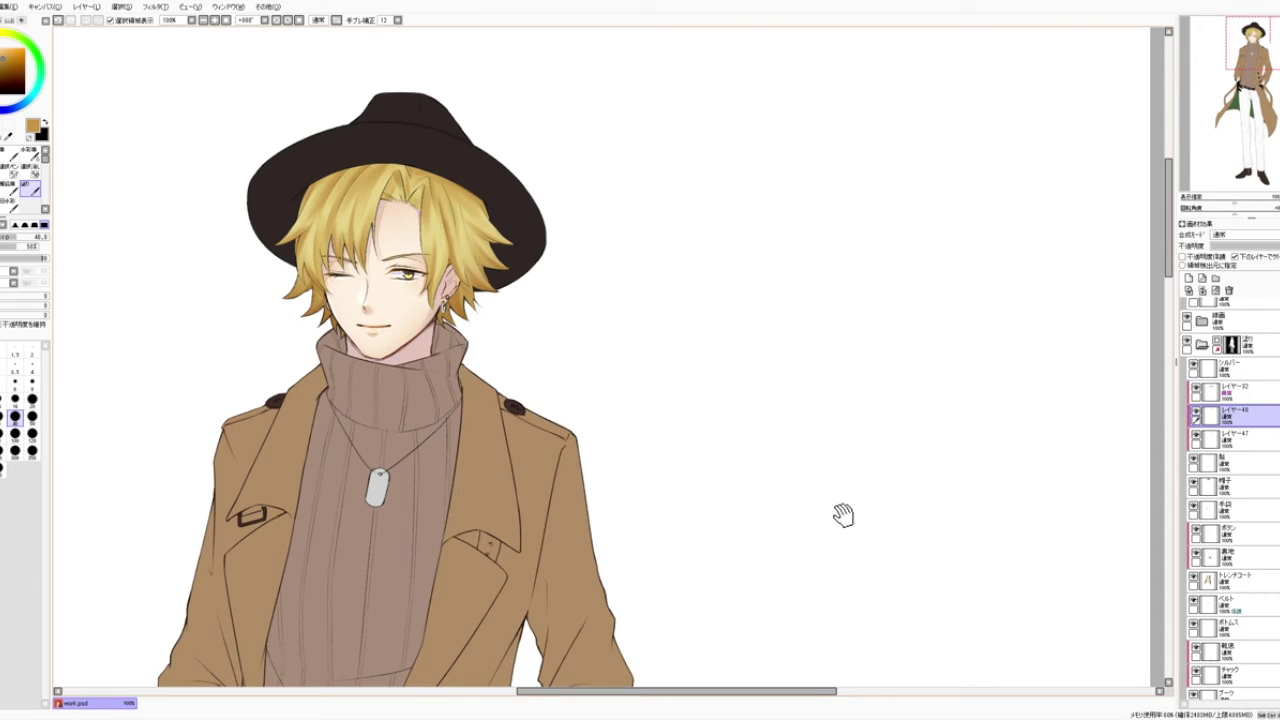
drag(843, 514, 806, 486)
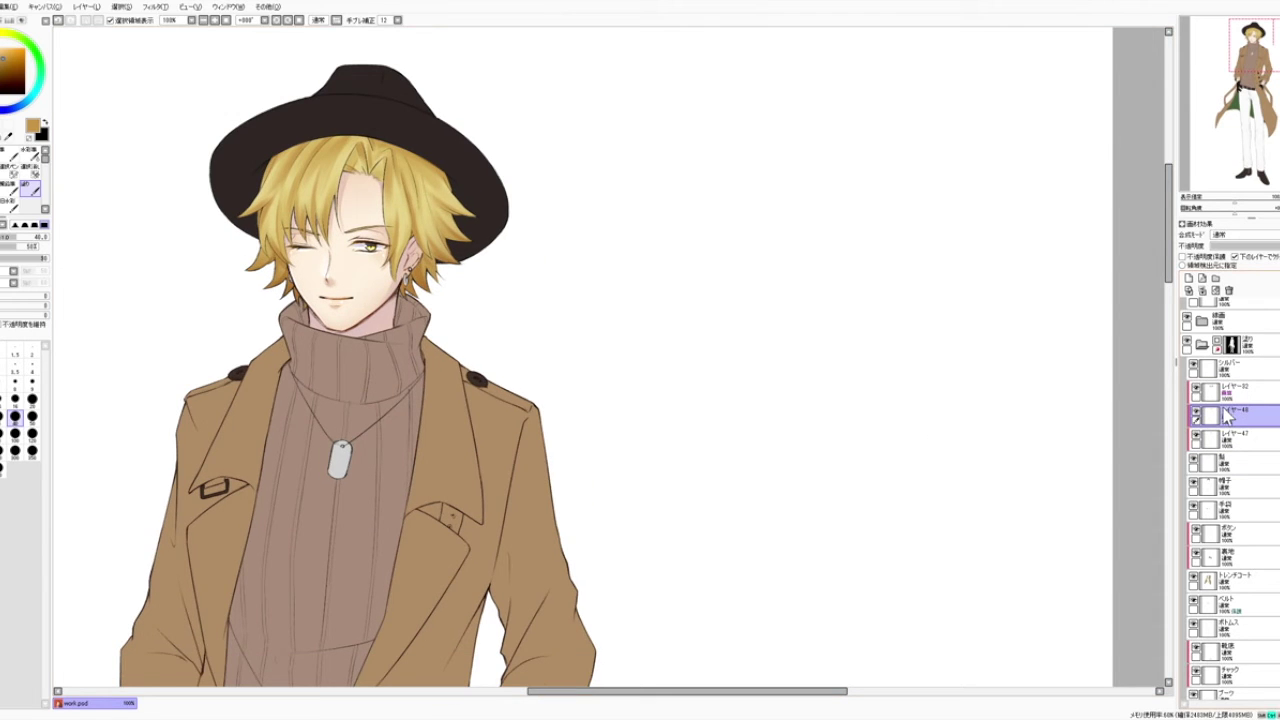
Step: Slightly adjust the lightness of the second ochre shadow layer with Hue/Saturation and reselect that layer
key(ctrl+u)
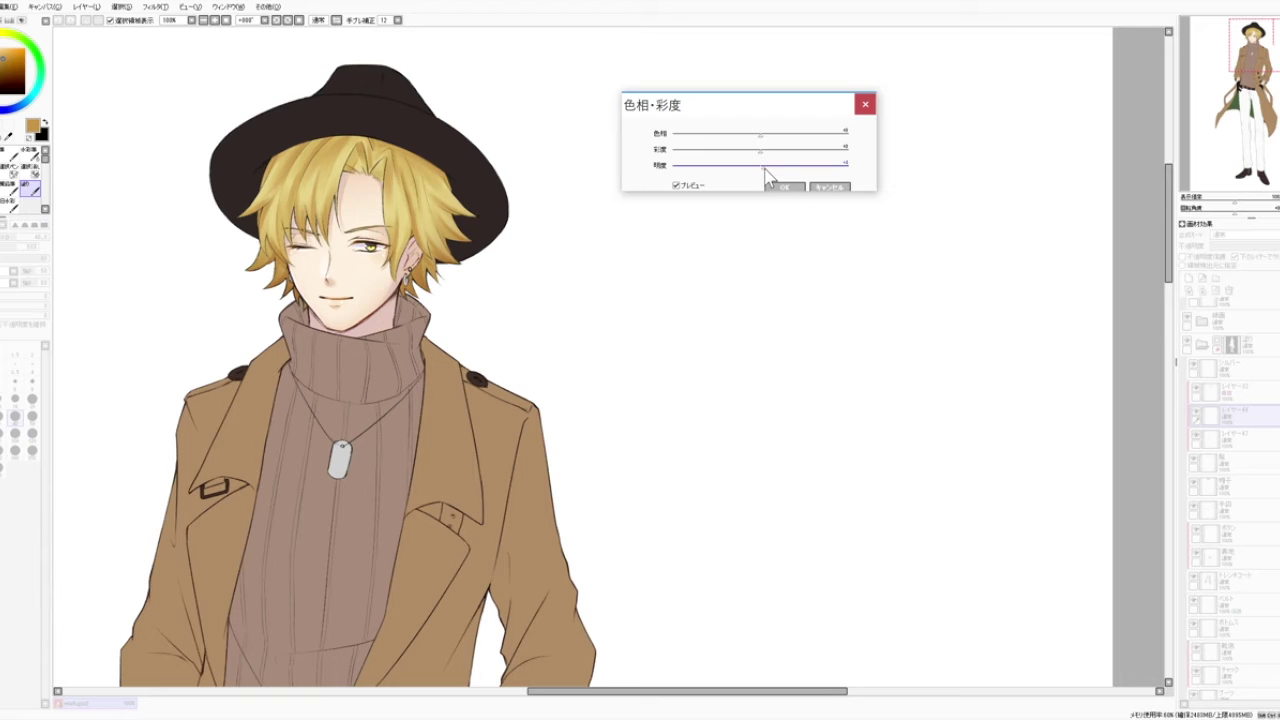
click(784, 187)
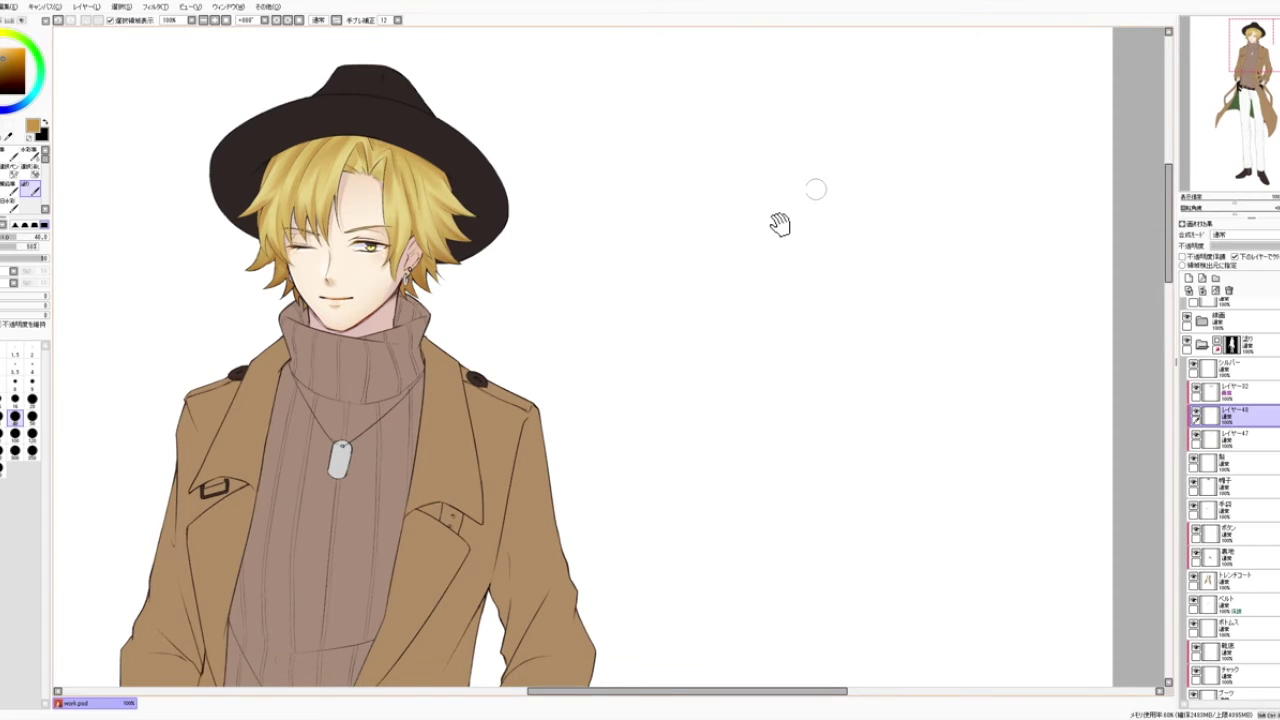
drag(777, 220, 784, 206)
click(1245, 392)
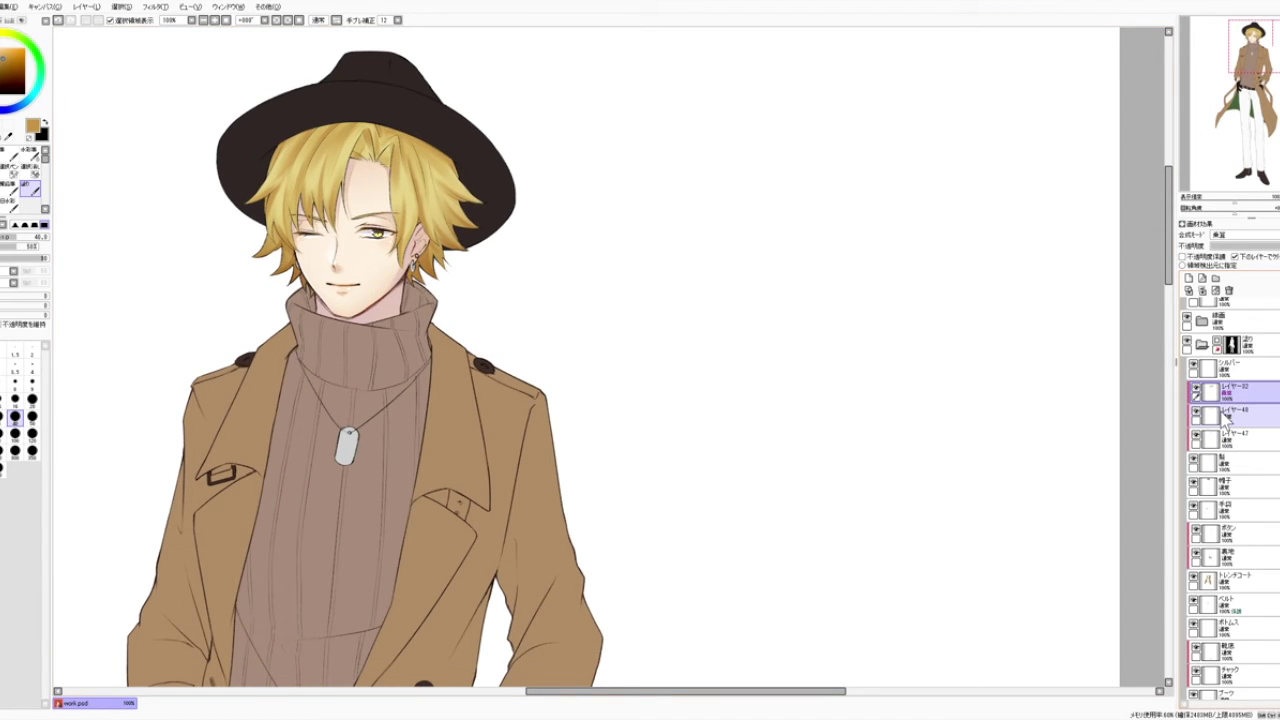
click(1264, 413)
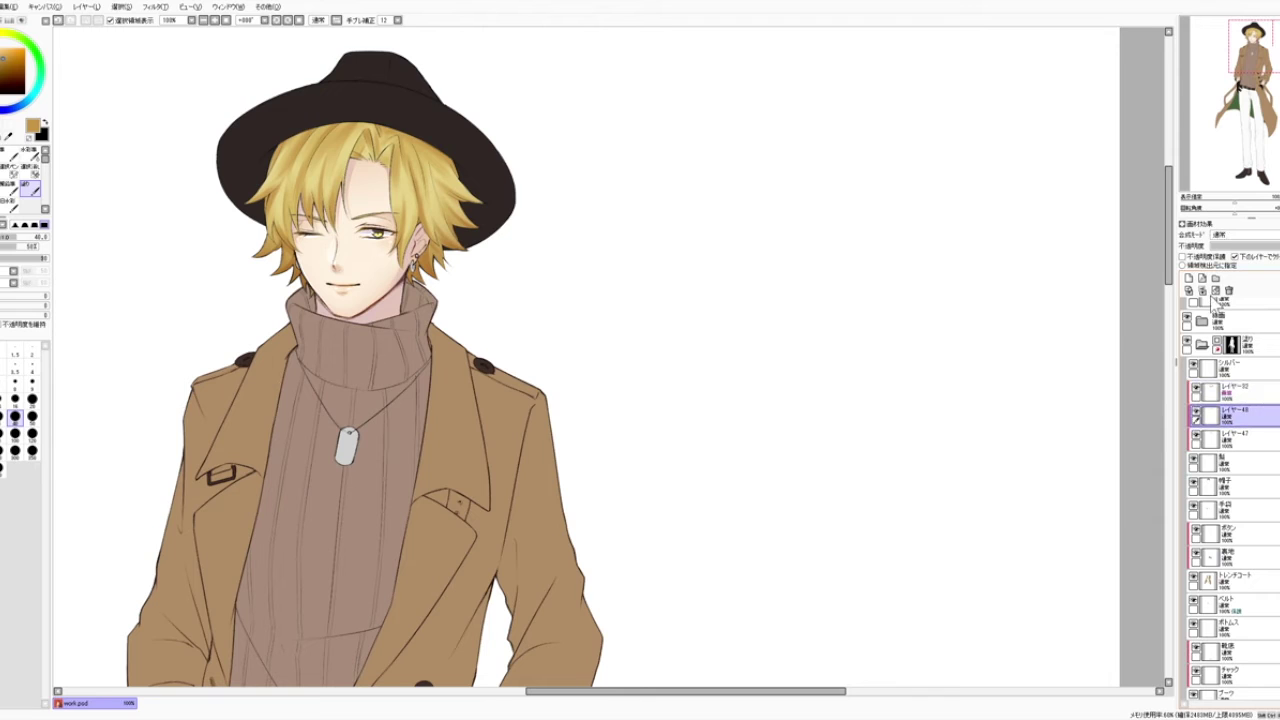
Step: Add a new clipped layer above the hair's multiply layer and pick a pale cream colour for the highlights
click(1248, 391)
click(1189, 278)
click(1248, 257)
key(Page_Up)
drag(420, 280, 577, 470)
right_click(326, 281)
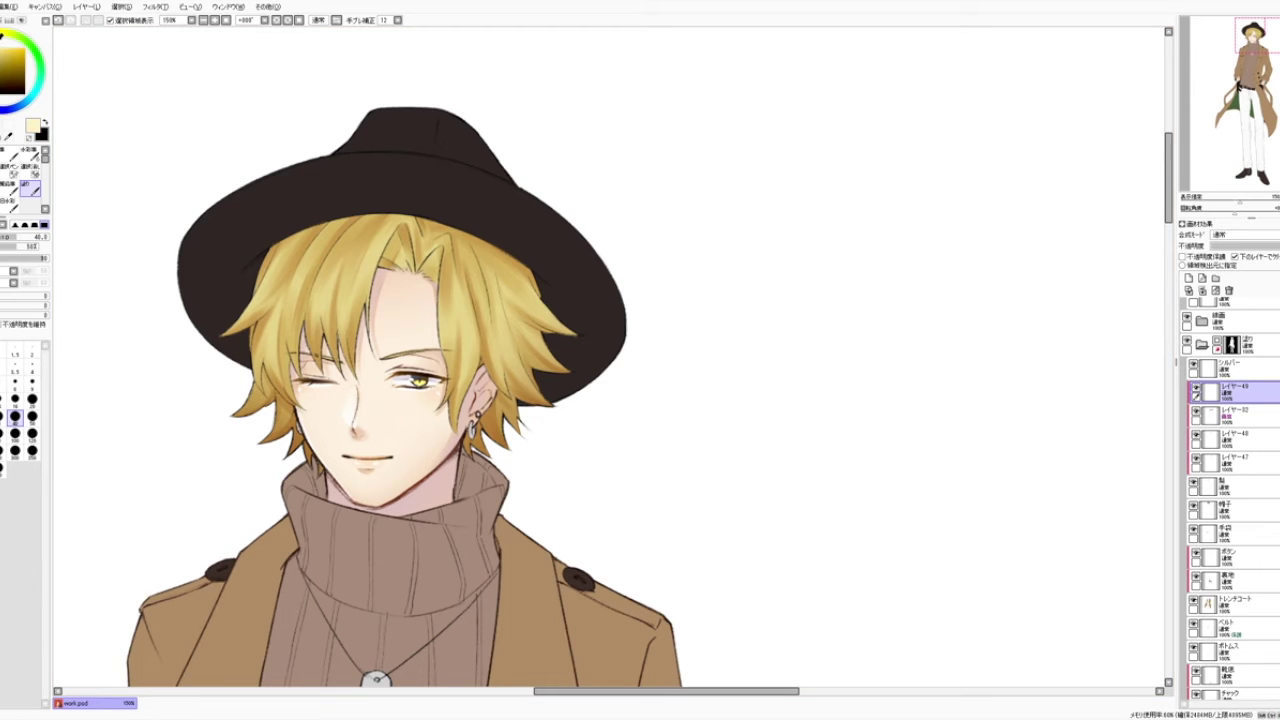
Step: Paint a pale cream highlight on the outer fringe lock of the closed-eye side at brush sizes 16 and 8, flipping the view to check
drag(400, 300, 416, 304)
click(15, 400)
drag(267, 317, 287, 281)
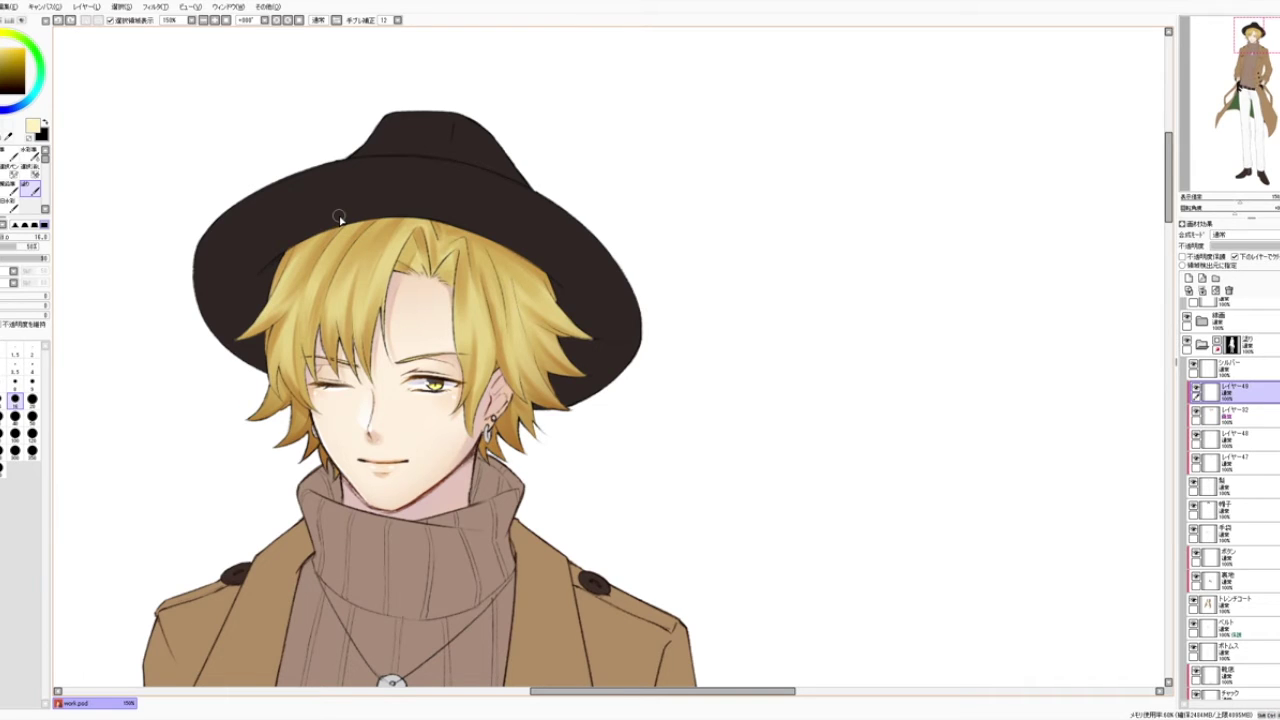
key(h)
key(h)
key(h)
key(h)
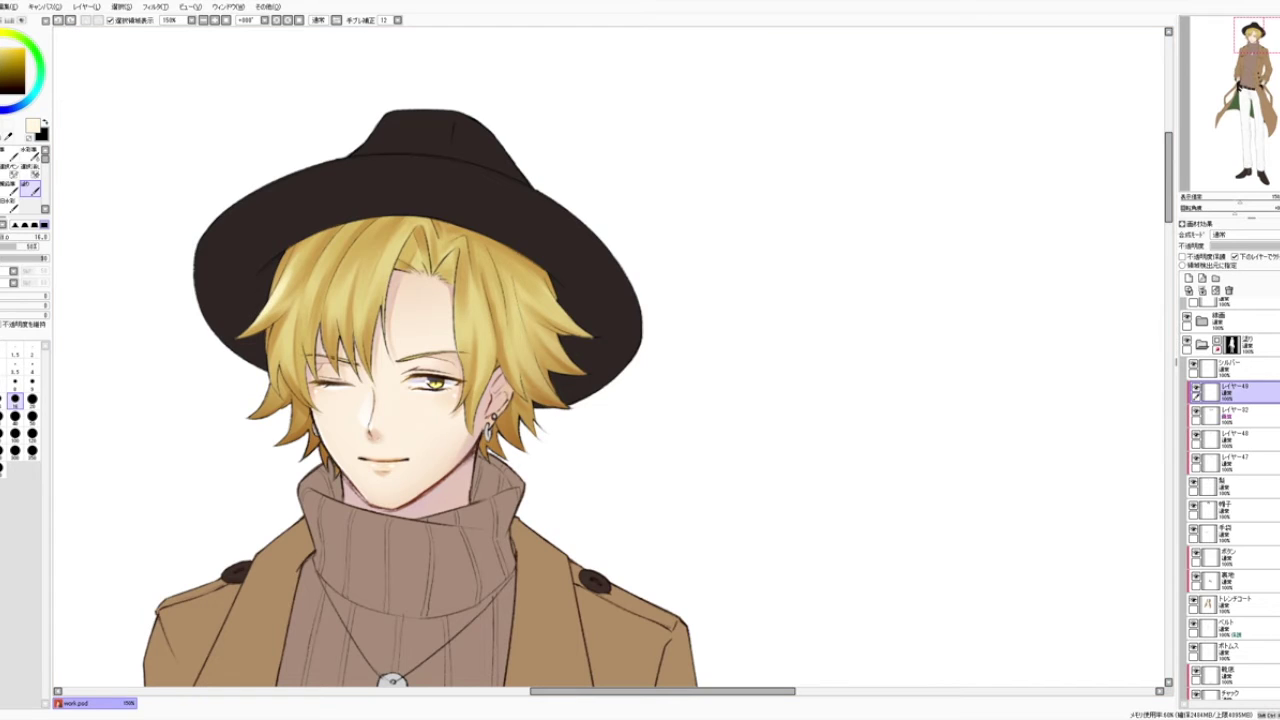
key(h)
key(h)
key(h)
key(h)
key(h)
key(h)
key(h)
mouse_move(1030, 375)
mouse_down()
mouse_move(433, 247)
mouse_move(228, 235)
mouse_move(249, 219)
mouse_up()
click(15, 385)
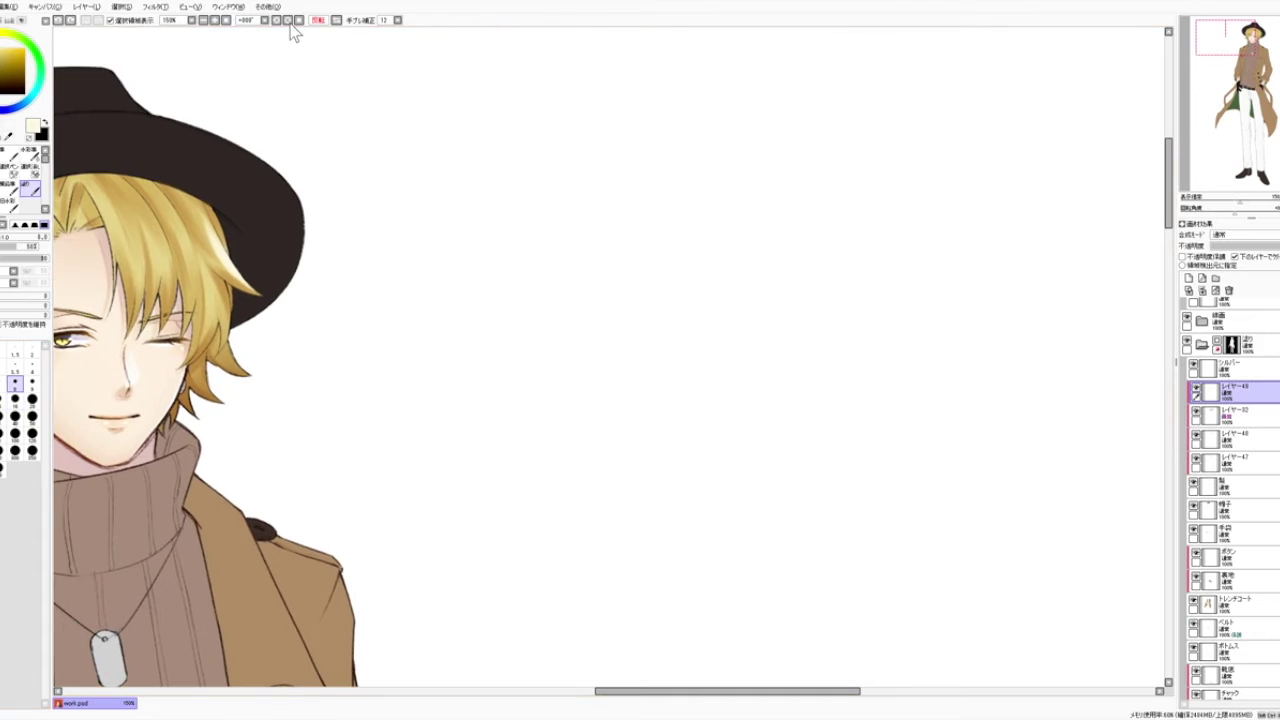
Step: Rotate the view, refine the highlight along the outer fringe lock, and undo the last two strokes
click(288, 21)
click(288, 21)
click(288, 21)
drag(331, 209, 330, 418)
drag(339, 305, 341, 256)
click(17, 398)
key(ctrl+z)
key(ctrl+z)
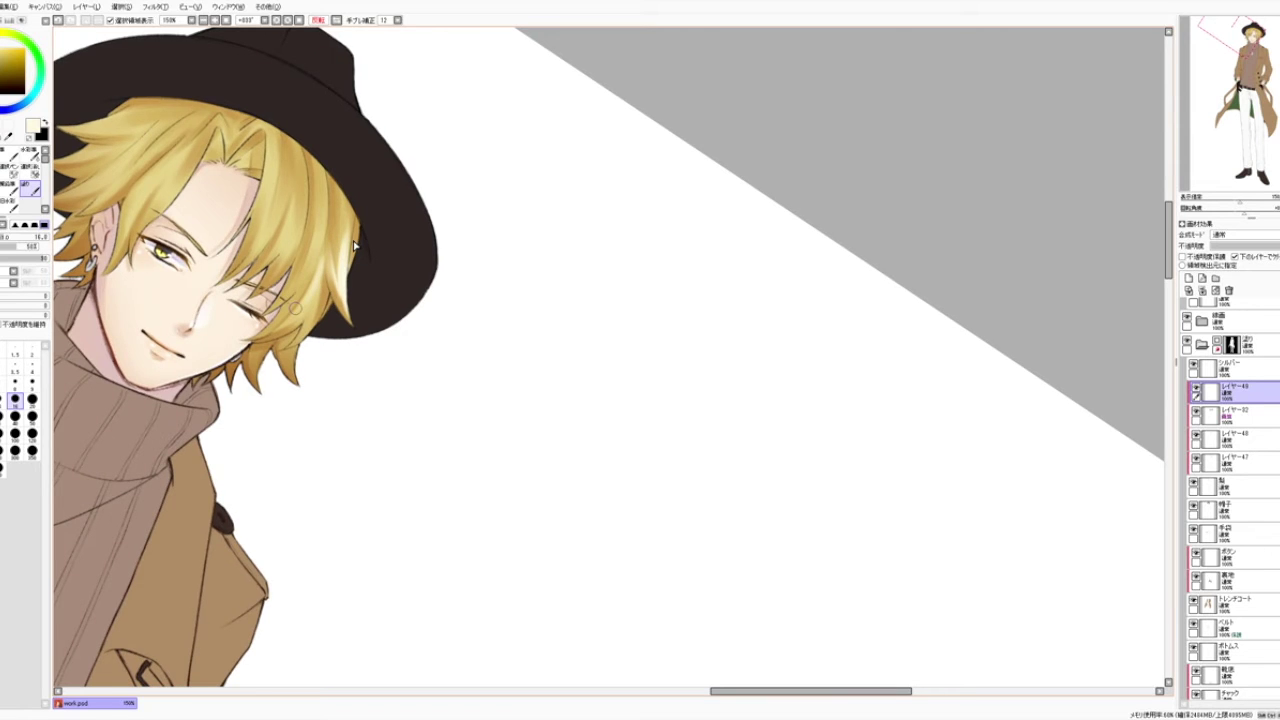
Step: Restore the upright, unmirrored view and paint a highlight down the neighbouring fringe strand at brush size 14, replacing the first attempt
click(337, 20)
click(300, 20)
drag(784, 358, 369, 251)
drag(566, 247, 398, 253)
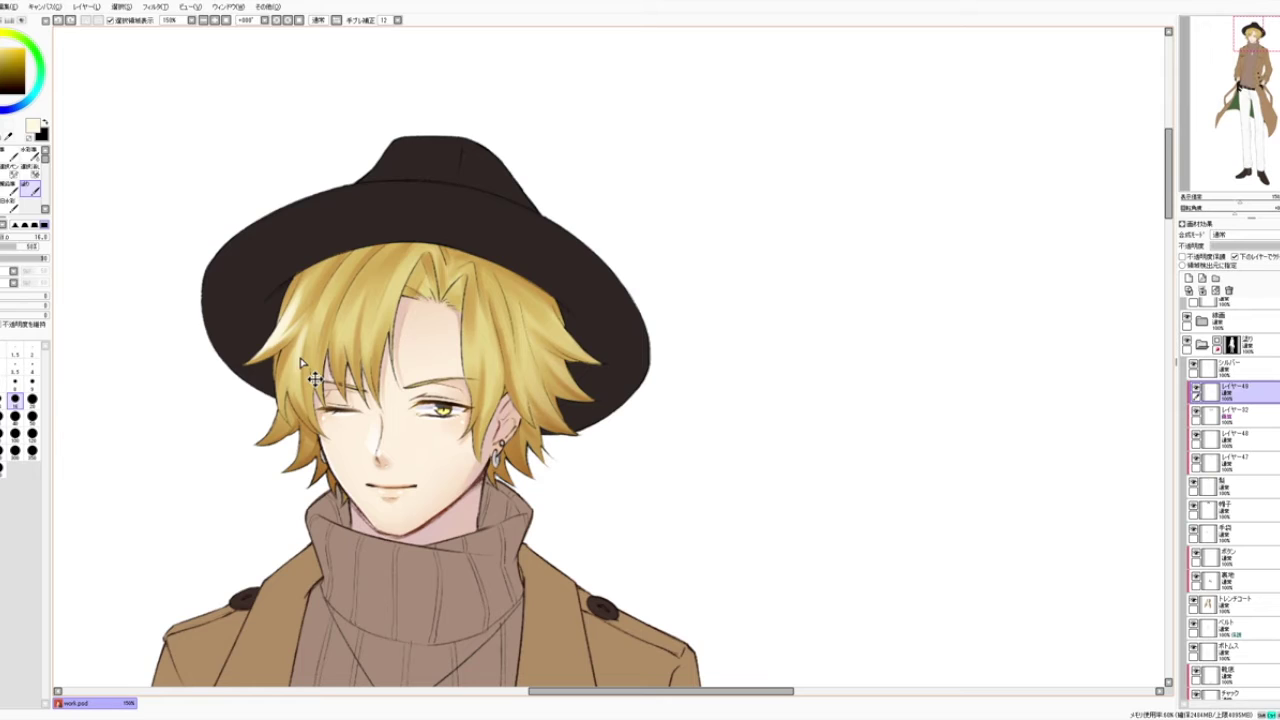
drag(290, 330, 302, 378)
click(2, 400)
key(ctrl+z)
drag(299, 340, 304, 392)
Step: Add broader pale highlights to the fringe and the open-eye side hair at brush size 35
drag(345, 273, 335, 235)
key(bracketright)
key(bracketright)
key(bracketright)
key(bracketright)
key(bracketright)
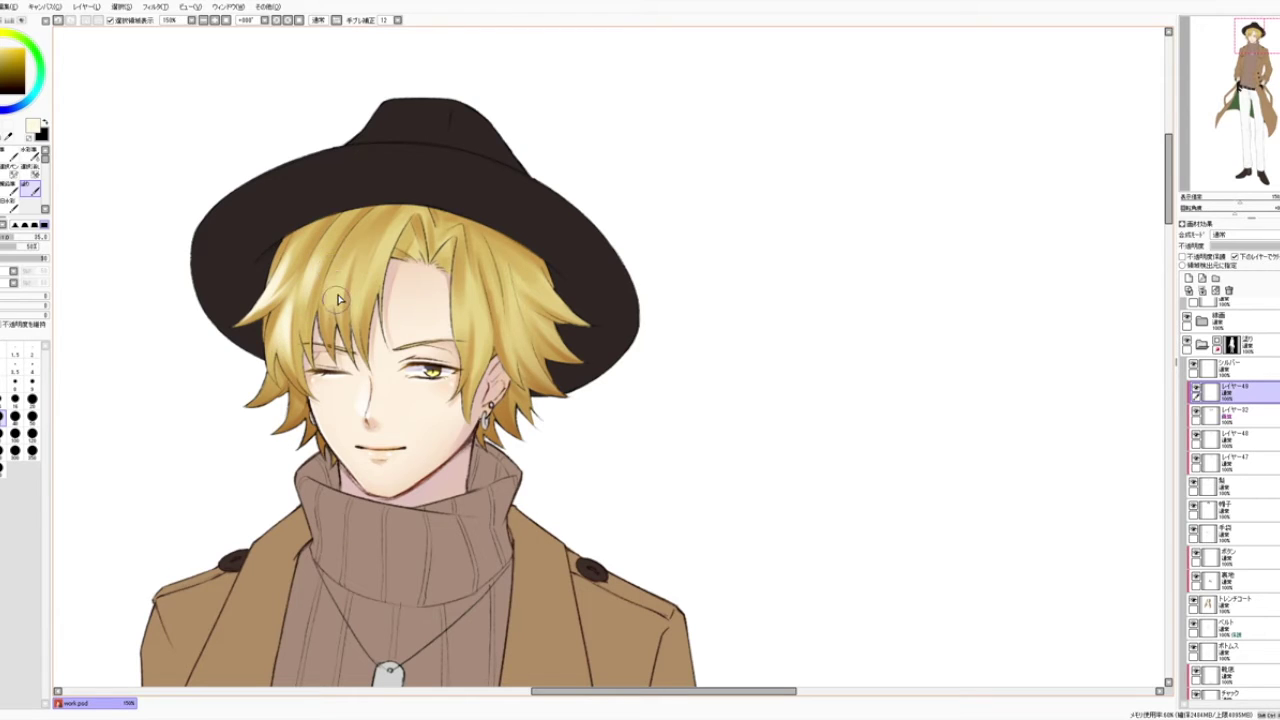
Step: Soften the lower ends of the highlights on the closed-eye side with a large soft eraser, raising its size from 100 to 250
scroll(388, 190, up, 2)
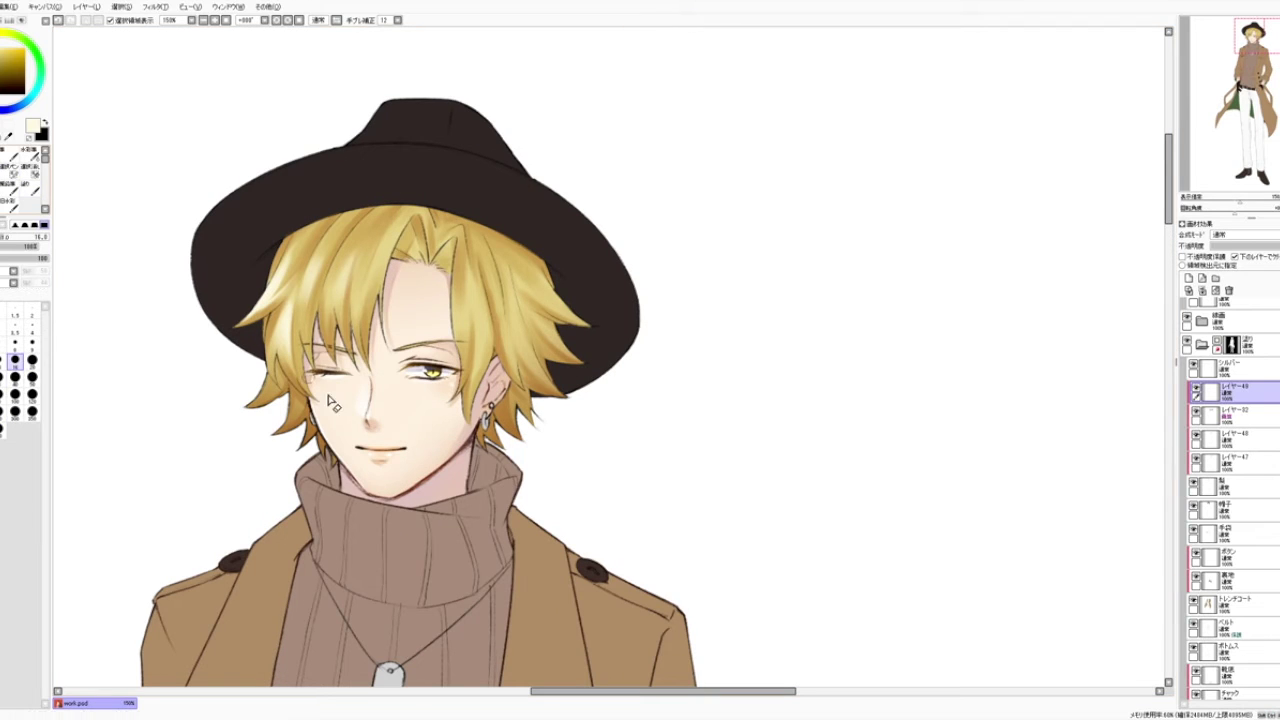
click(15, 394)
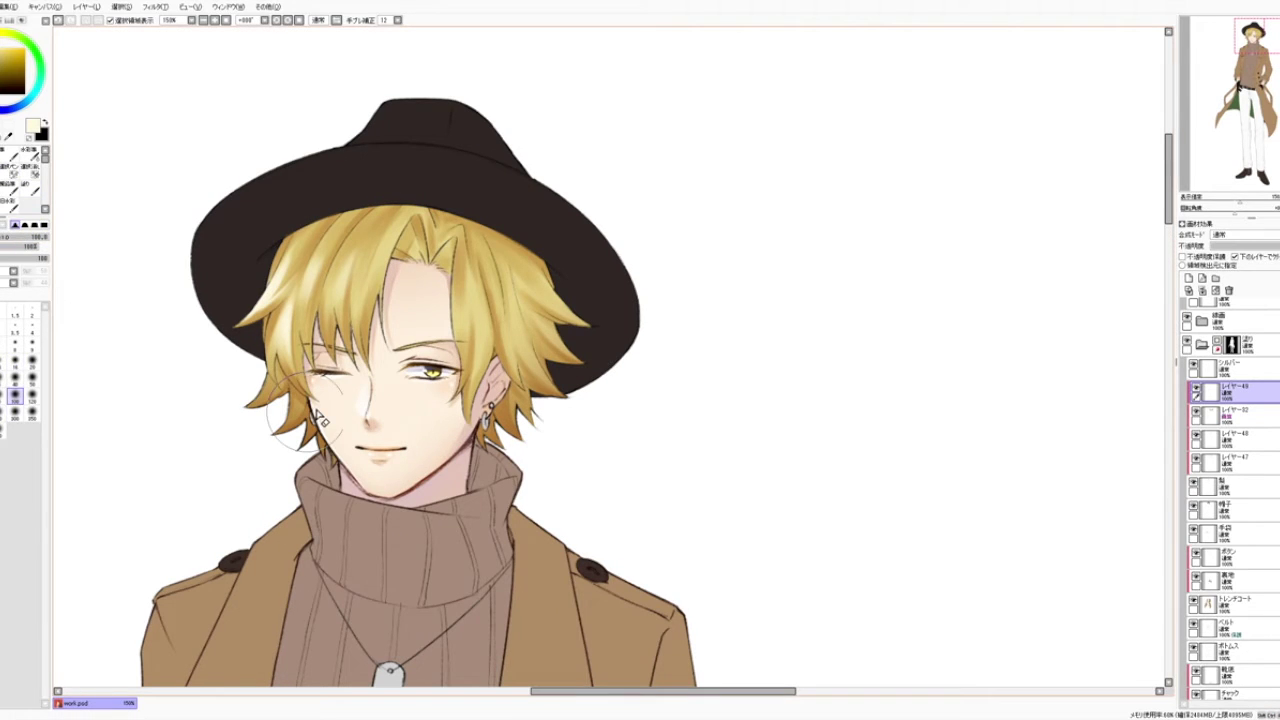
click(4, 412)
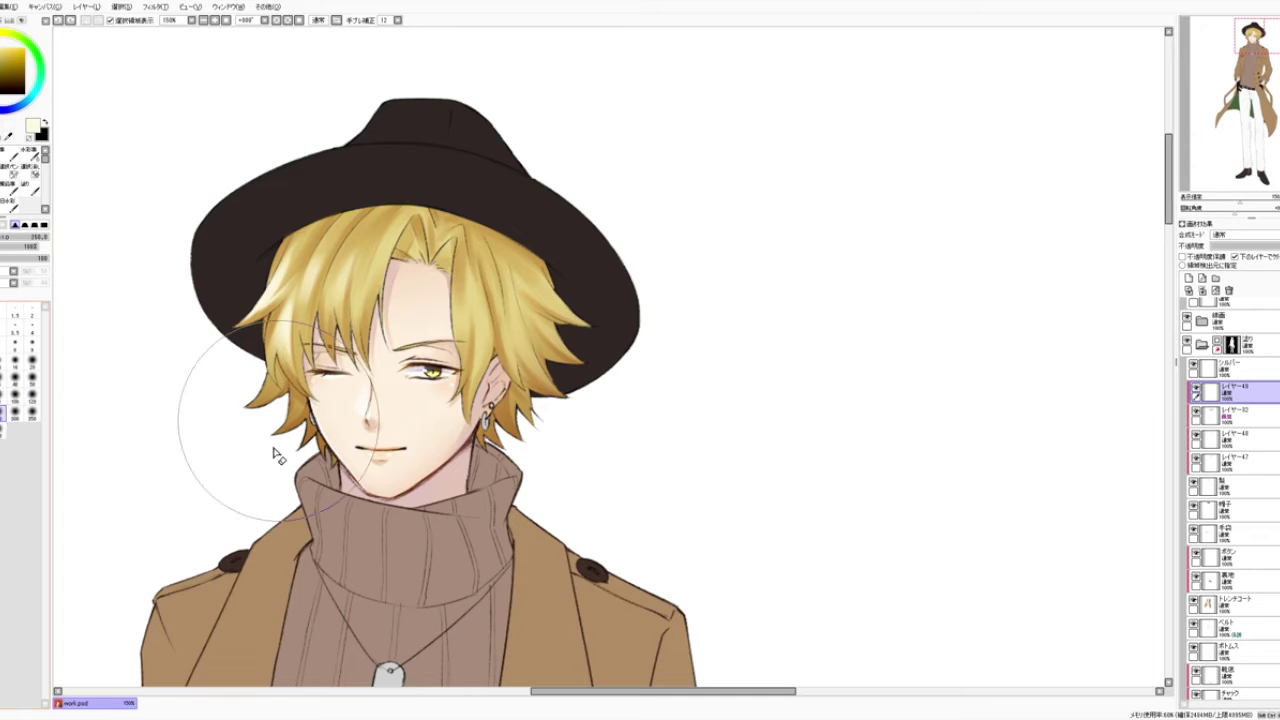
drag(277, 484, 272, 486)
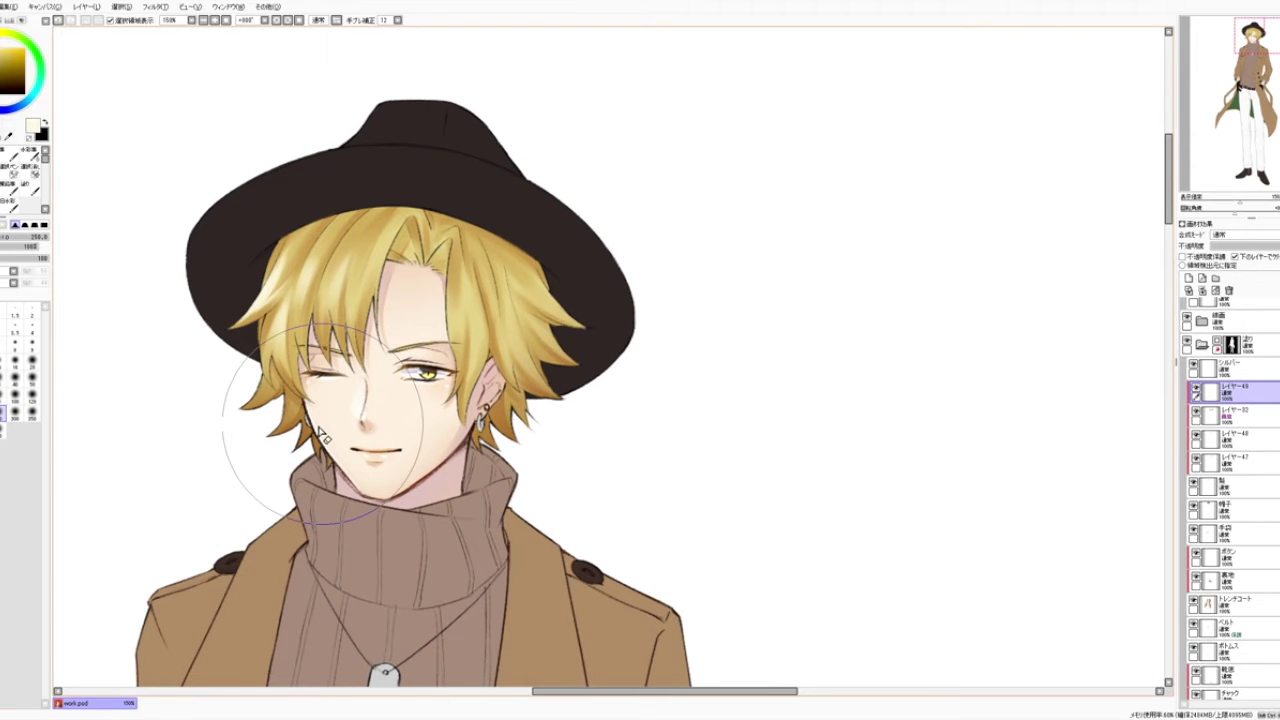
drag(328, 418, 324, 417)
Step: Switch back to the painting brush and build up pale highlights on the fringe at sizes 16, 40 and 30
click(32, 189)
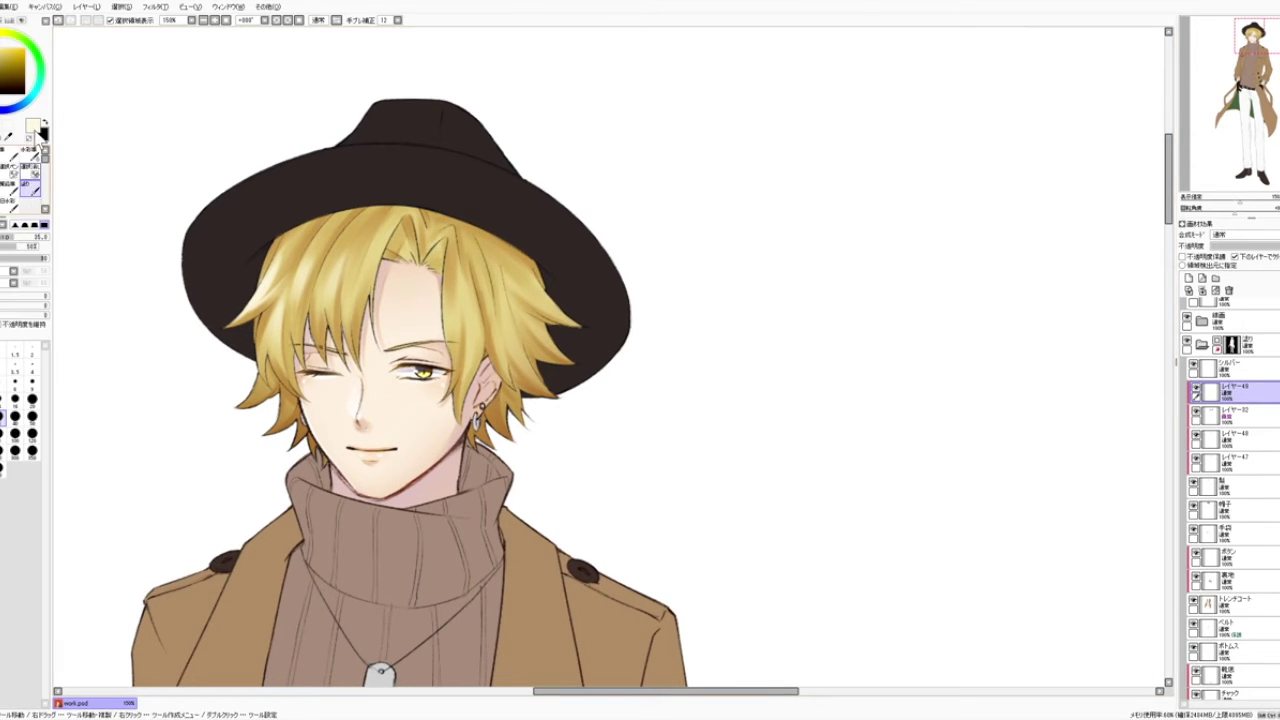
click(15, 402)
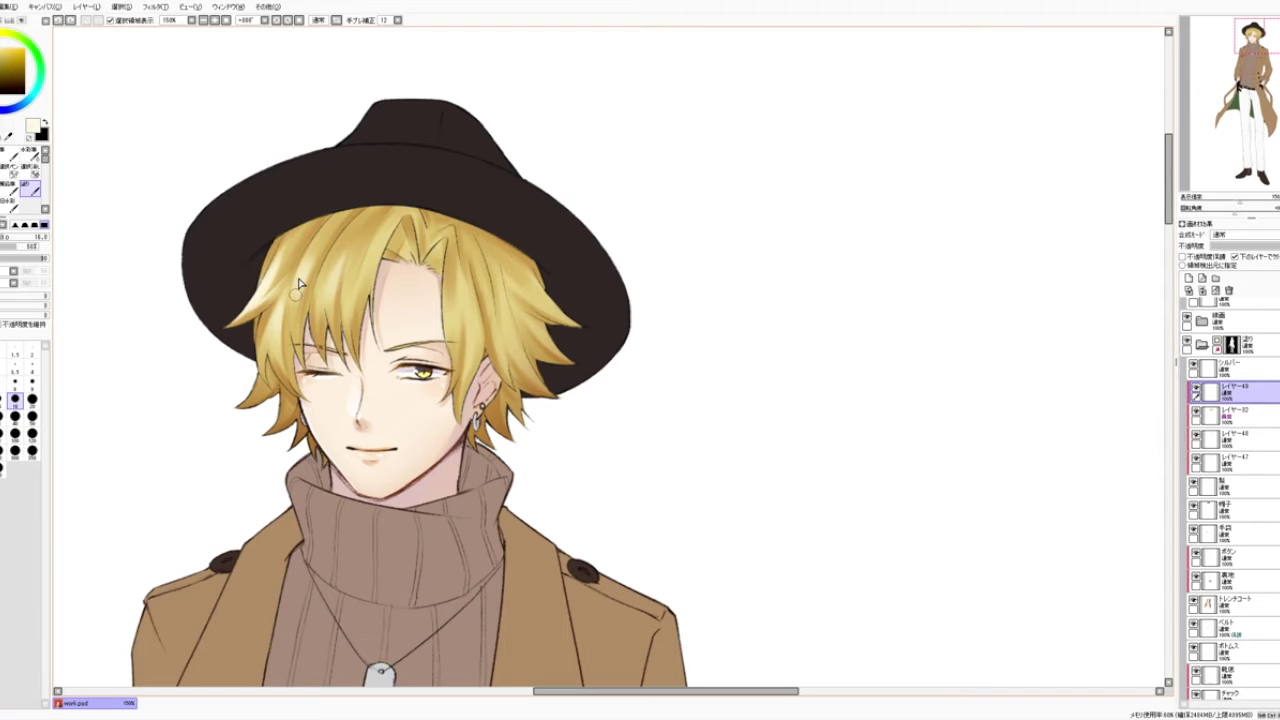
key(bracketright)
key(bracketright)
key(bracketright)
key(bracketright)
key(bracketright)
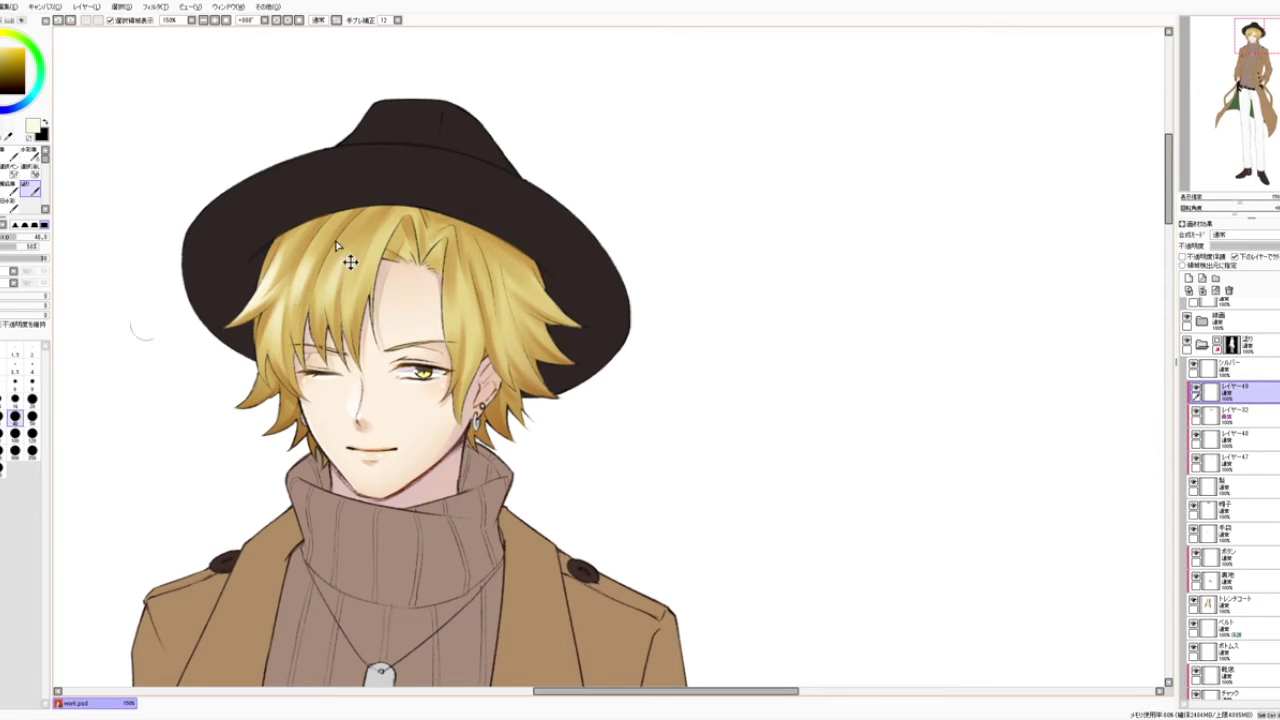
key(bracketleft)
key(bracketleft)
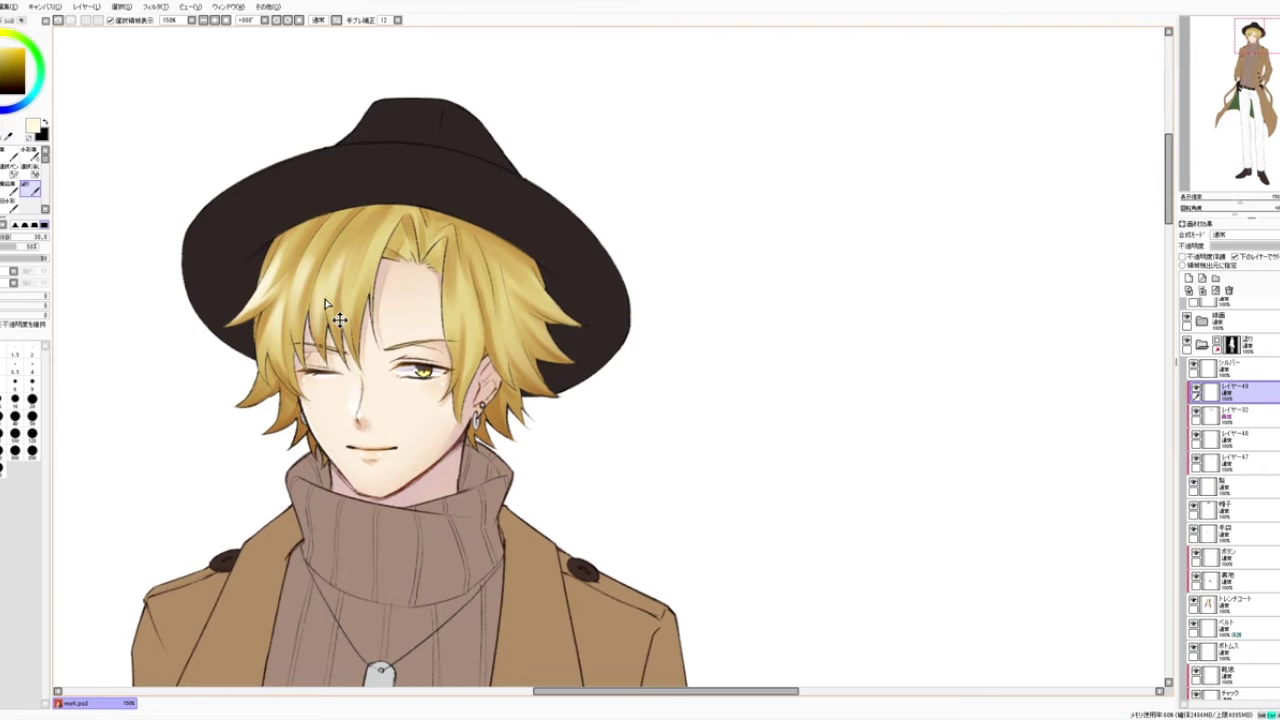
Step: Mirror the view and build up pale highlights on the fringe and closed-eye side hair at brush size 40
key(bracketright)
key(bracketright)
key(bracketleft)
key(bracketleft)
key(bracketleft)
click(336, 22)
drag(884, 300, 372, 260)
click(15, 416)
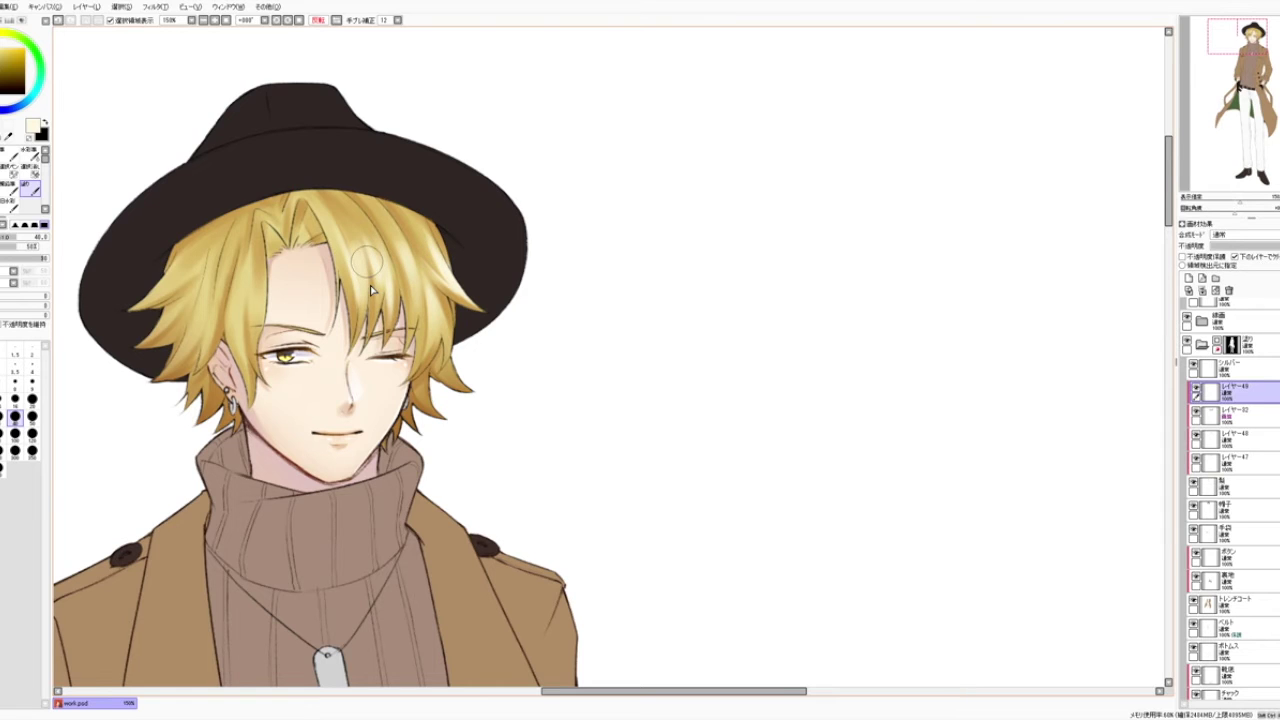
drag(491, 251, 475, 255)
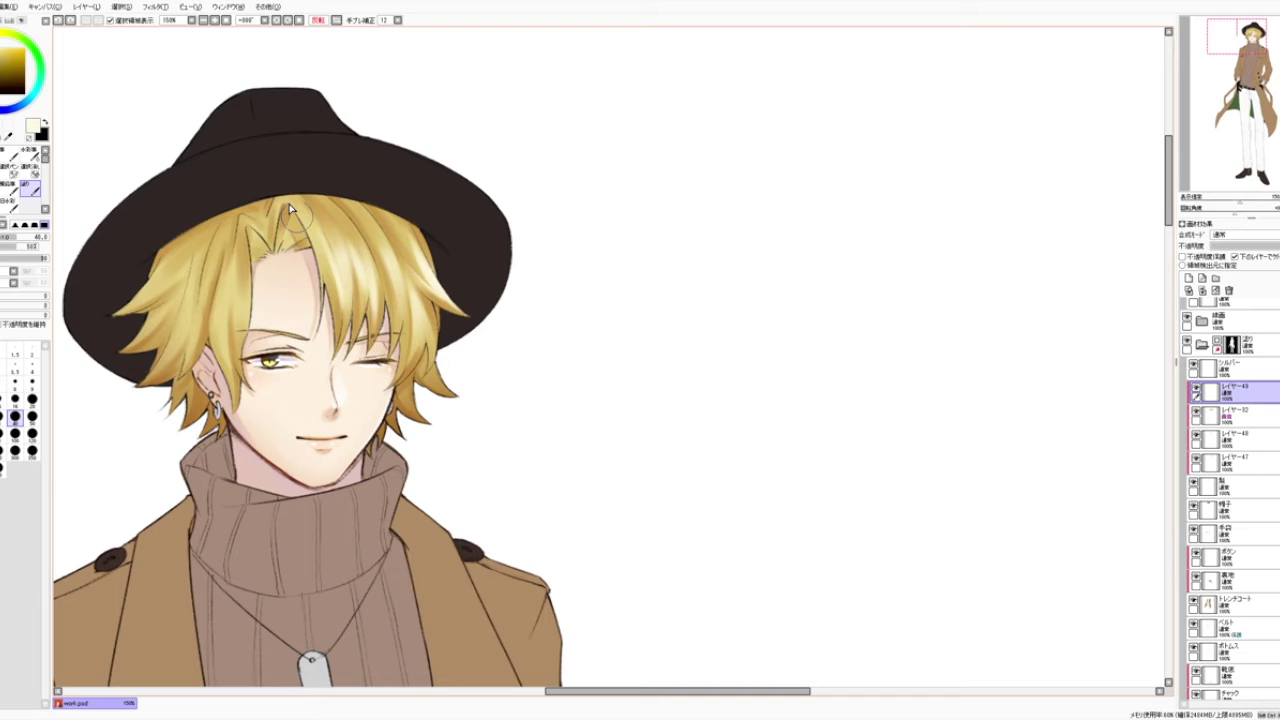
drag(335, 221, 318, 214)
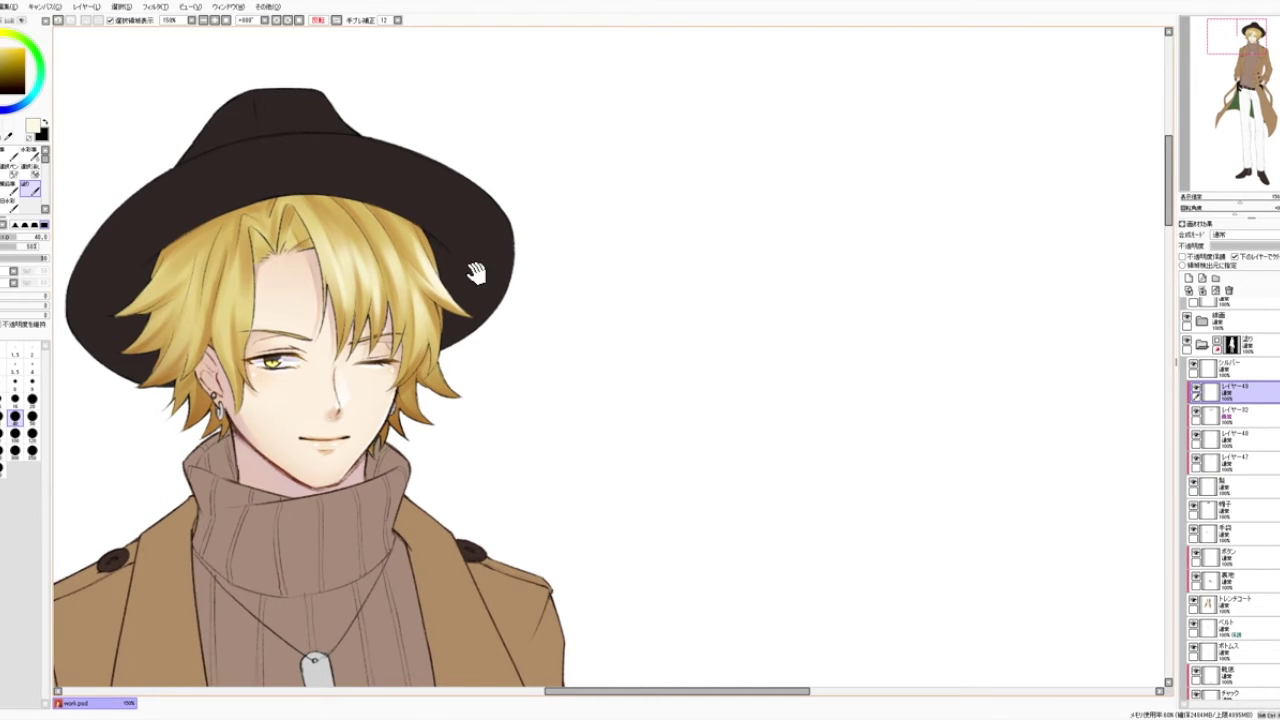
drag(409, 240, 455, 260)
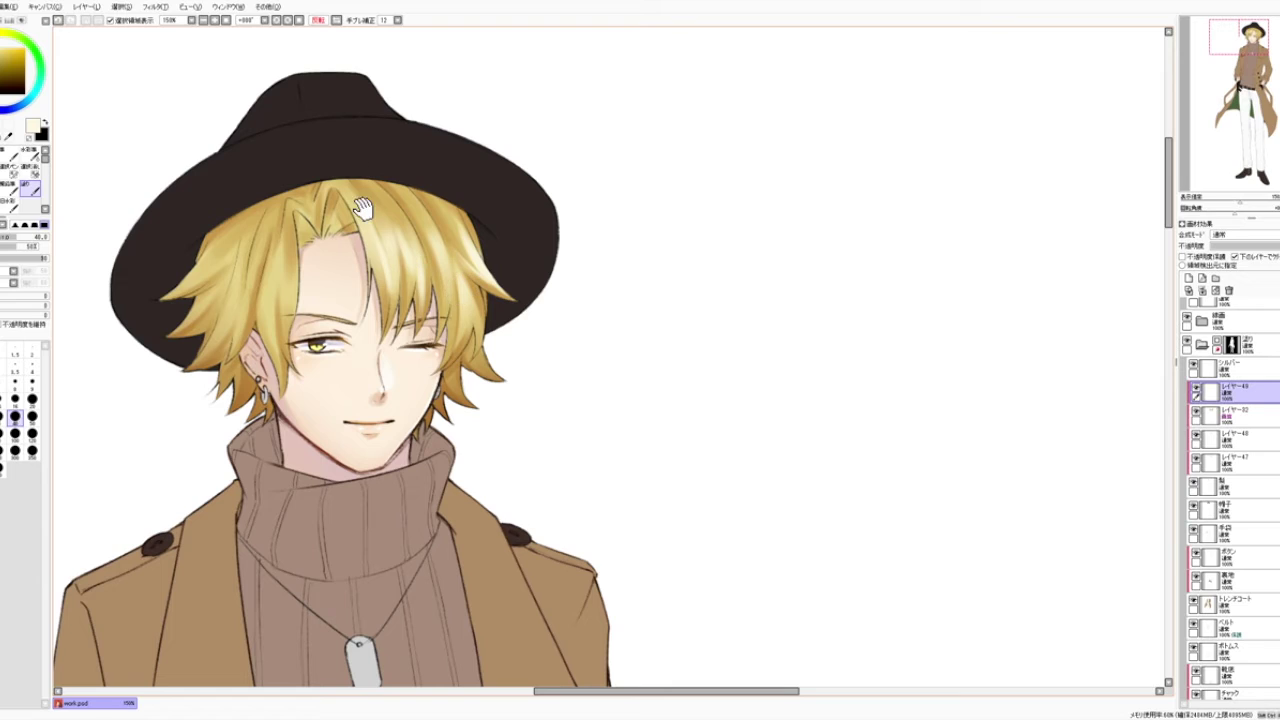
Step: Paint pale highlights on the hair beside the open eye, alternating brush sizes 14, 16 and 40
click(1, 401)
click(15, 402)
click(15, 415)
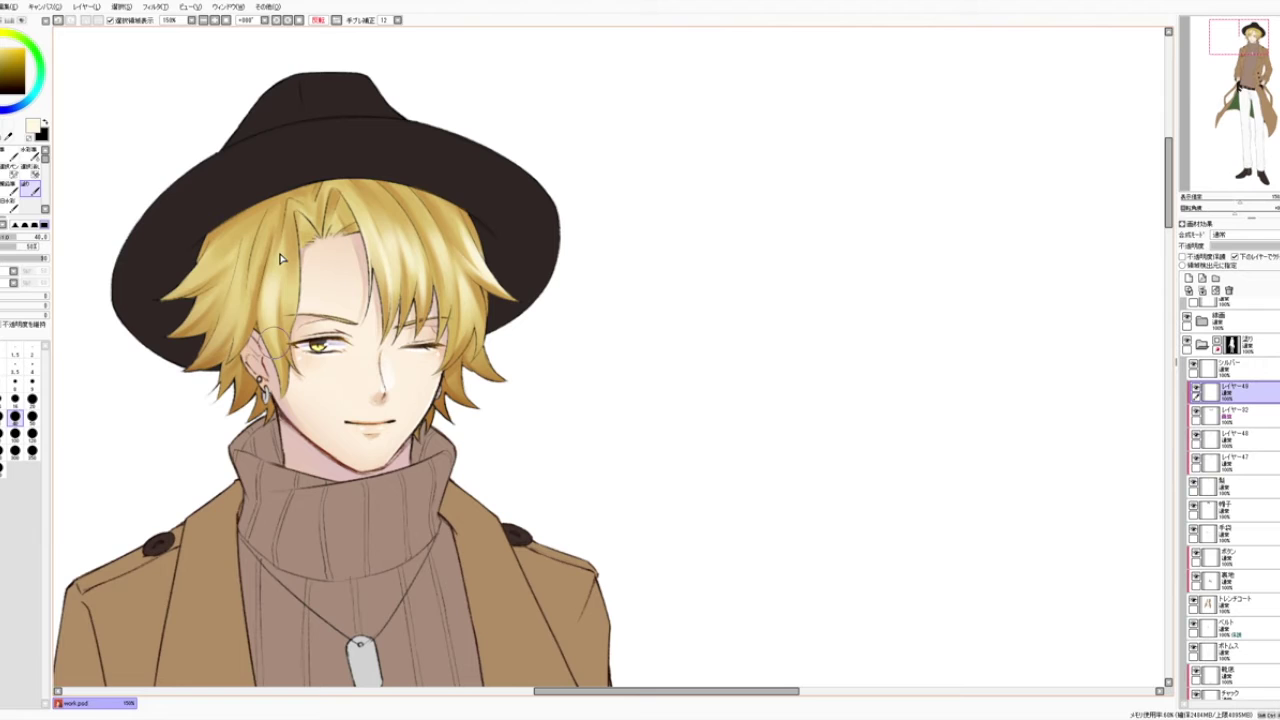
key(bracketleft)
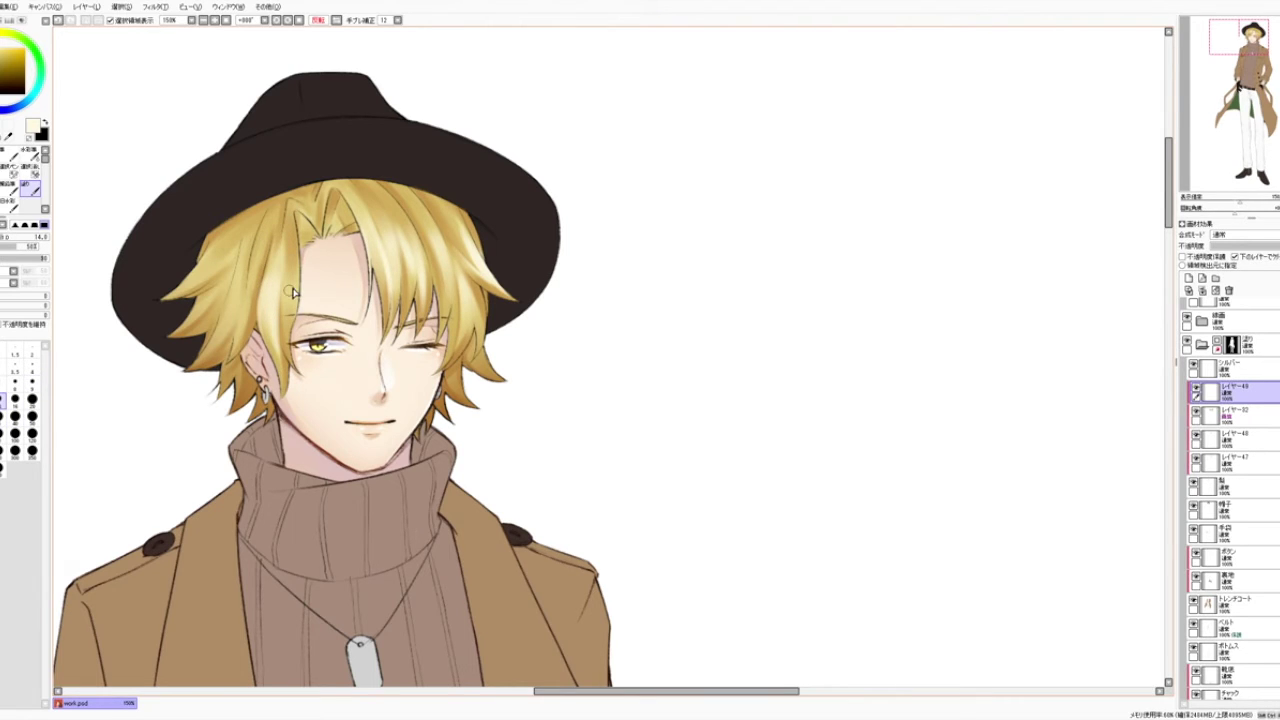
Step: Restore the unmirrored view and brighten the outer locks on the open-eye side at brush size 40, undoing one stroke
click(334, 22)
drag(1003, 230, 438, 235)
click(14, 420)
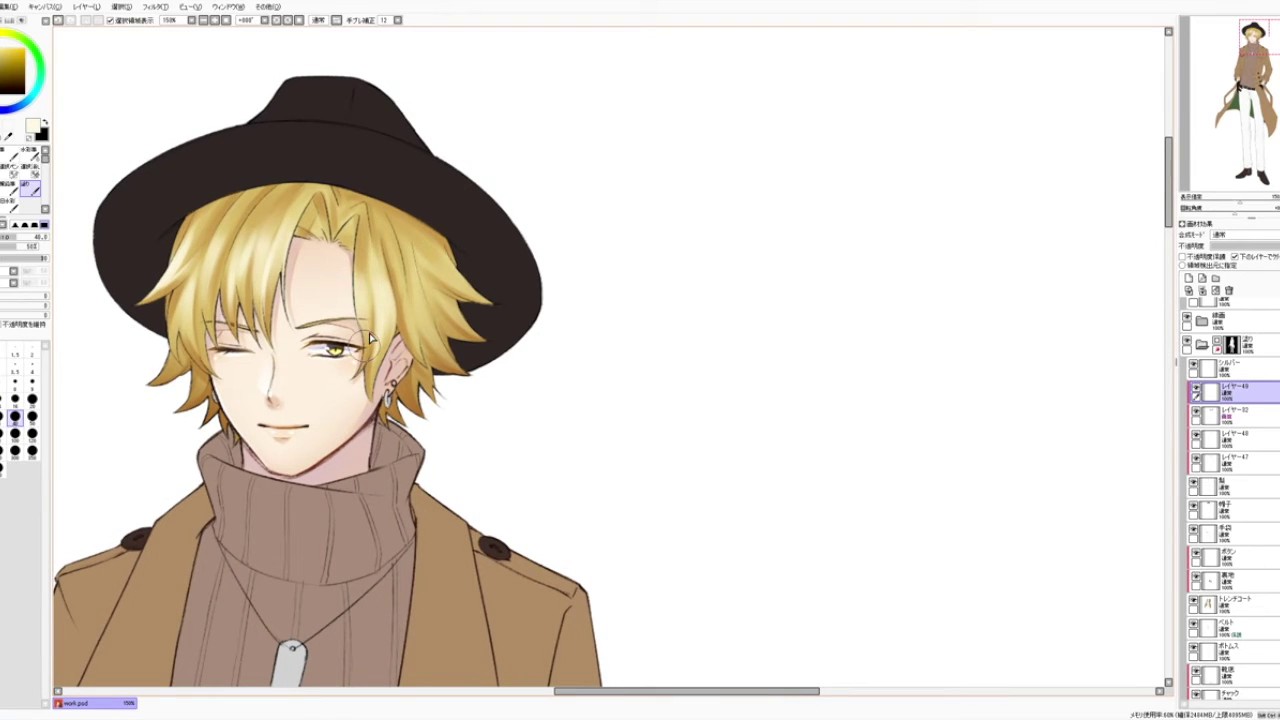
mouse_move(407, 314)
mouse_down()
mouse_move(423, 346)
mouse_move(421, 323)
mouse_move(479, 312)
mouse_move(478, 323)
mouse_up()
key(ctrl+z)
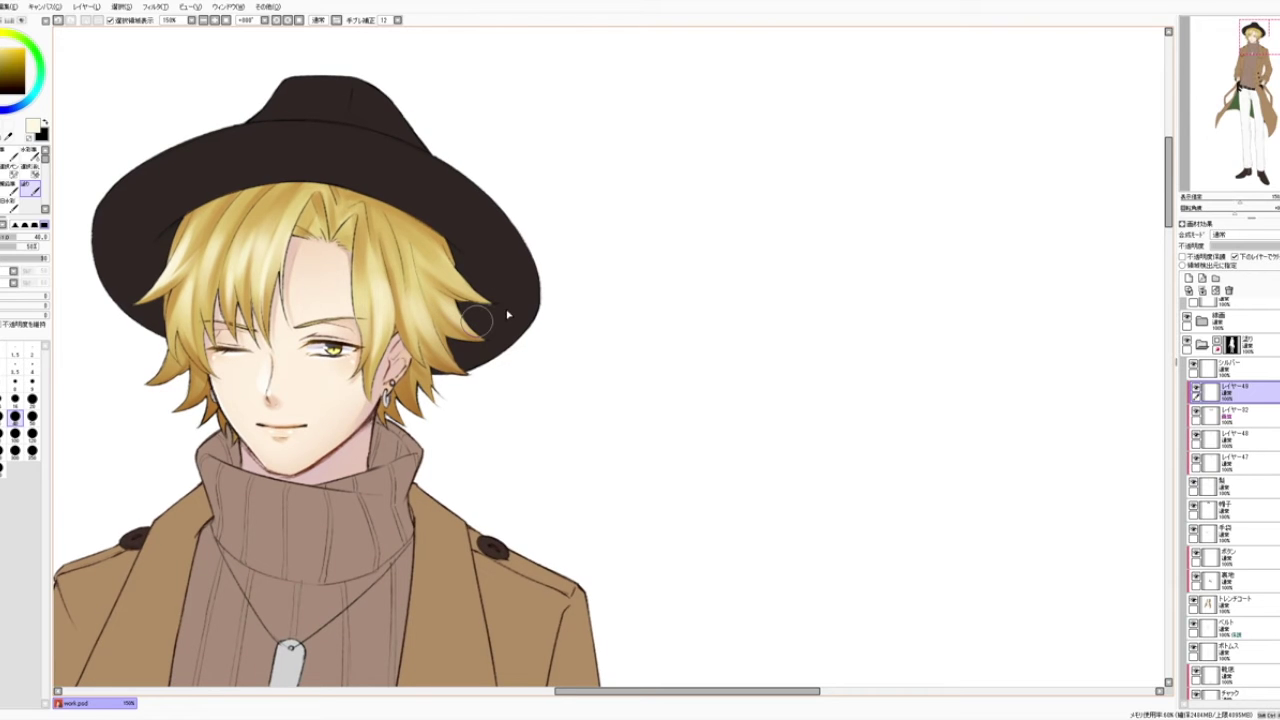
drag(412, 289, 422, 293)
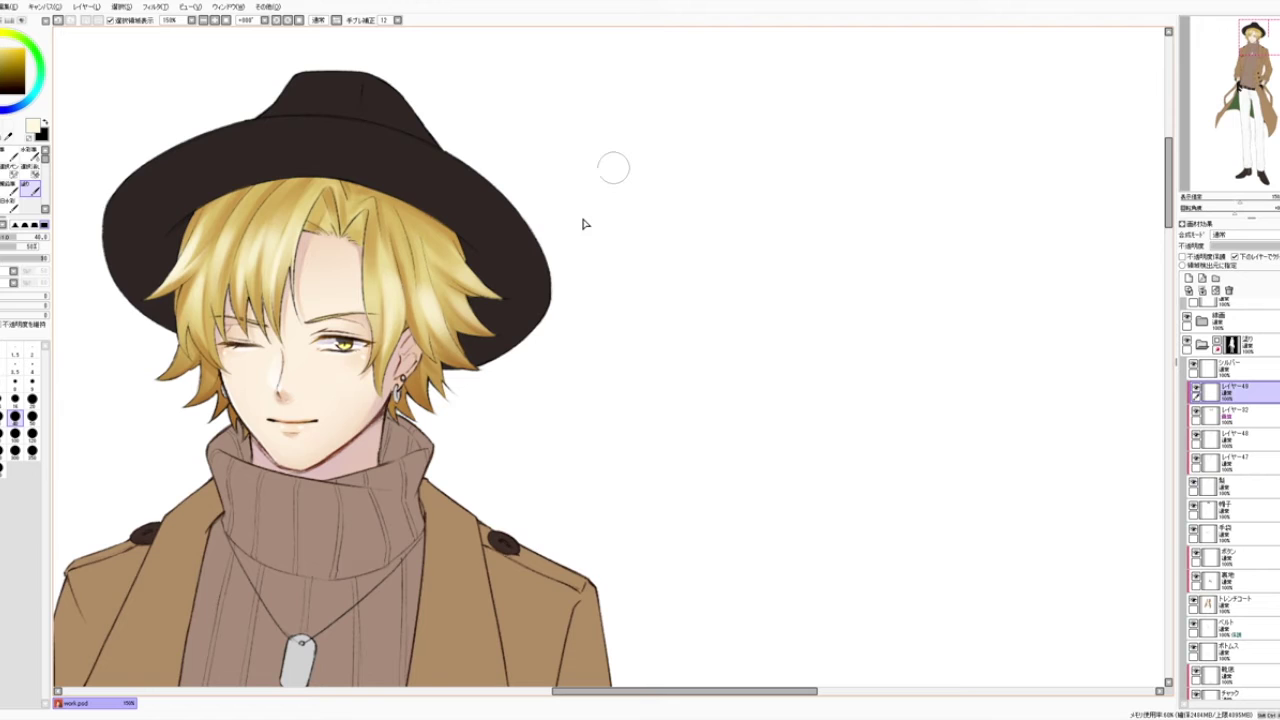
Step: Soften the hair highlights below the hat brim with the soft eraser at size 250
scroll(573, 71, down, 1)
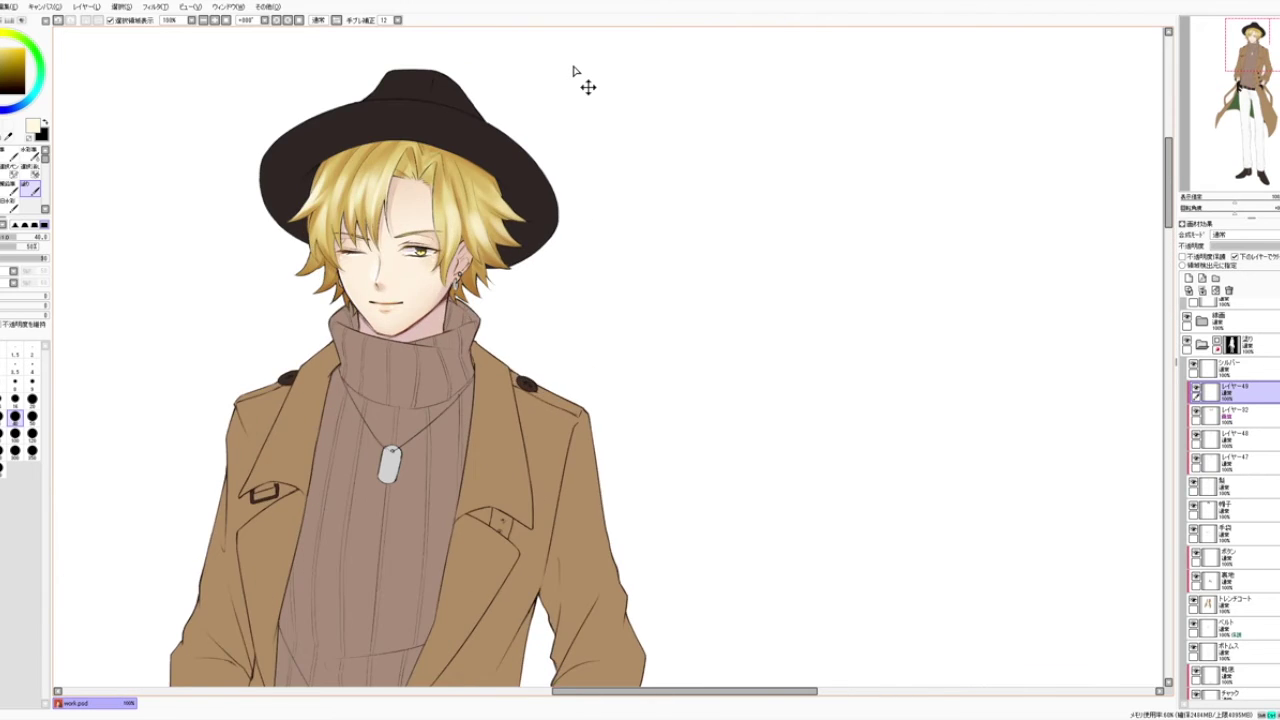
scroll(573, 71, up, 1)
drag(109, 220, 143, 218)
key(e)
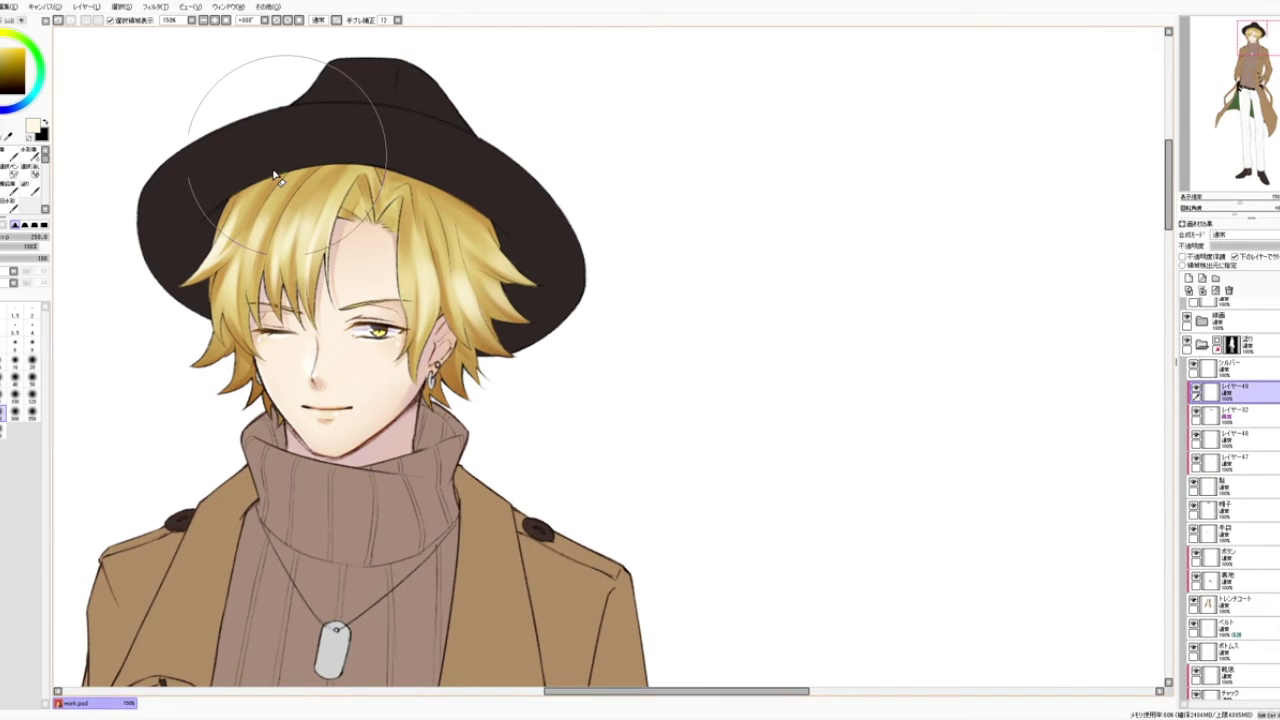
scroll(291, 40, down, 3)
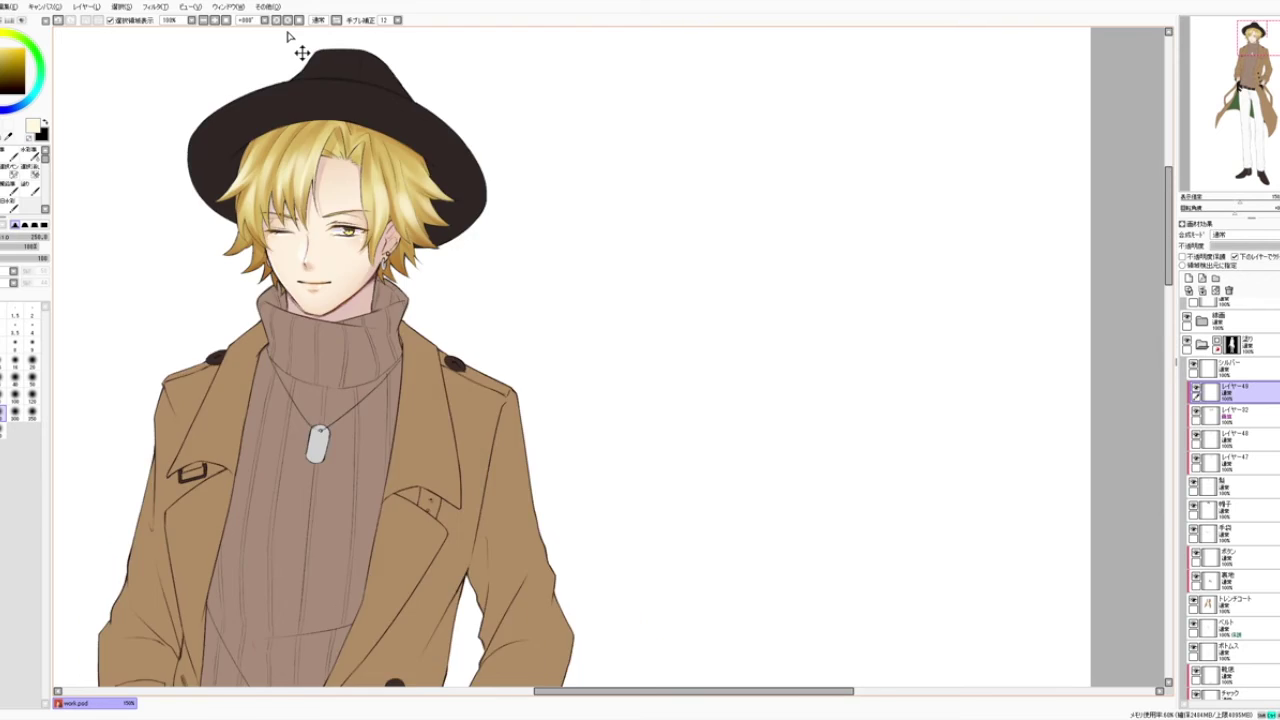
scroll(291, 40, up, 1)
drag(481, 232, 593, 250)
Step: Lay a broad, soft pale glow over the hair with the soft-edged brush at sizes 100, 300 and 250, mirroring the view
click(31, 188)
click(15, 450)
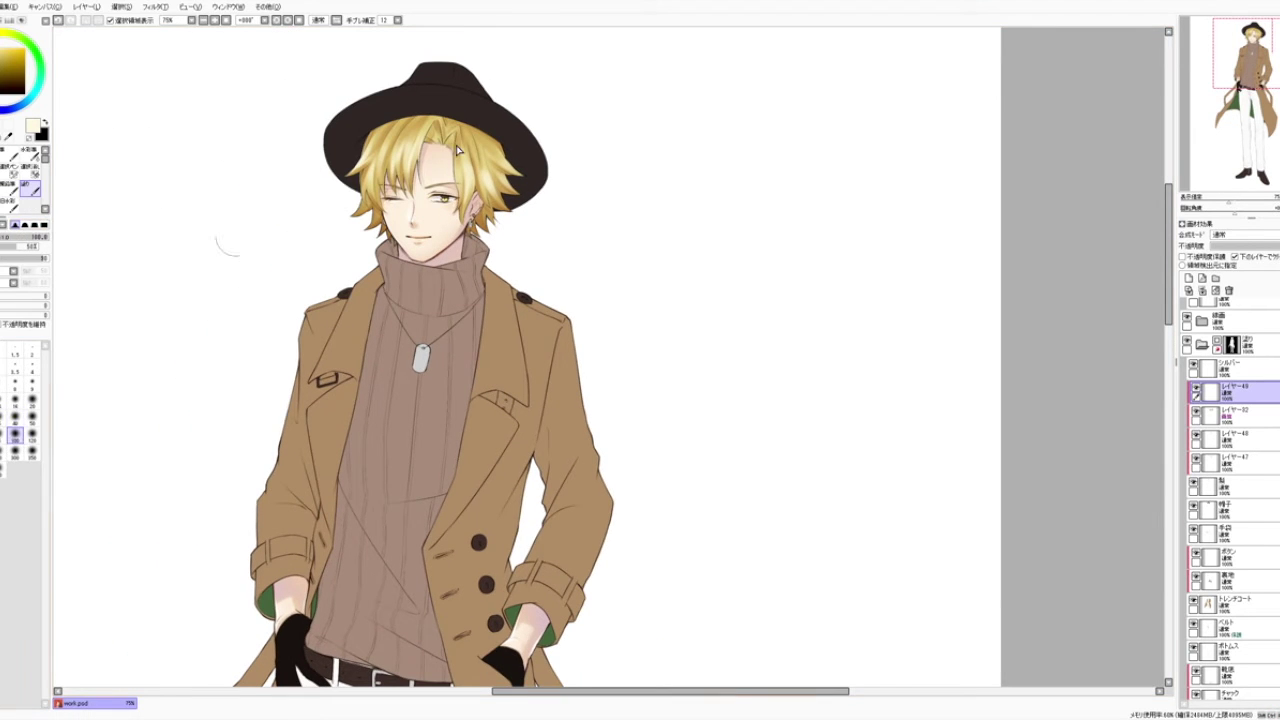
drag(343, 180, 365, 225)
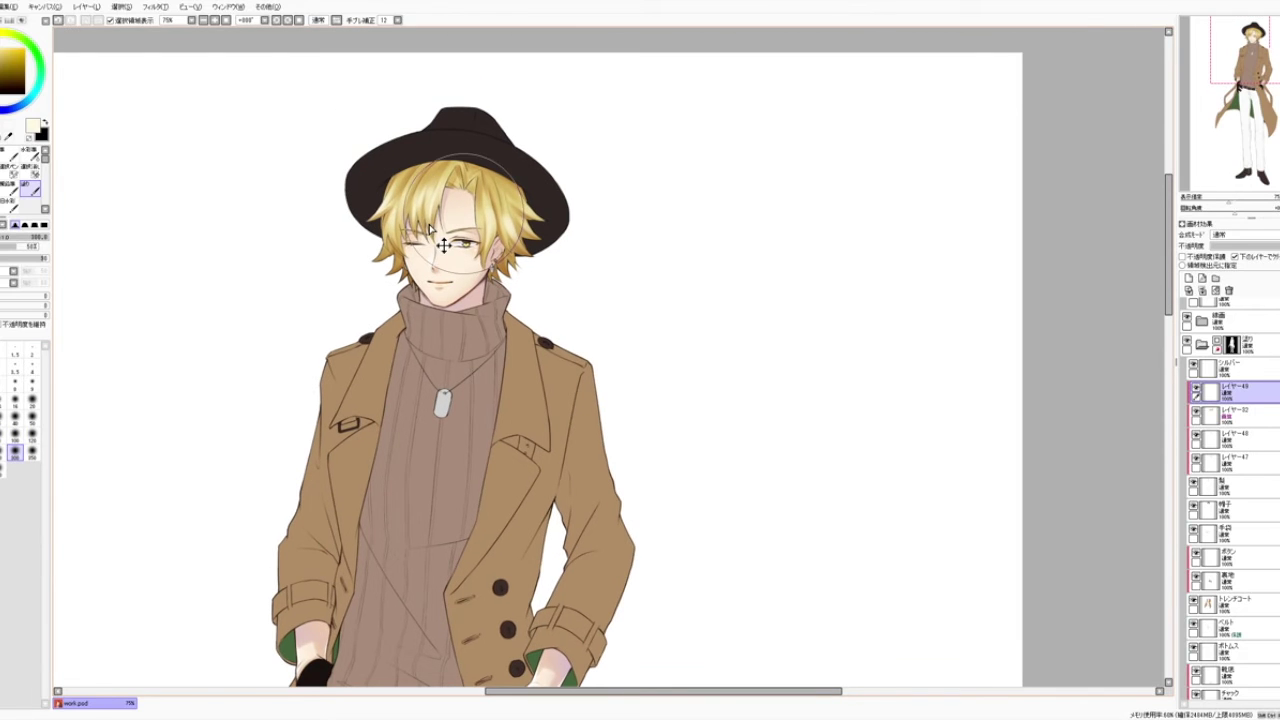
drag(603, 146, 597, 174)
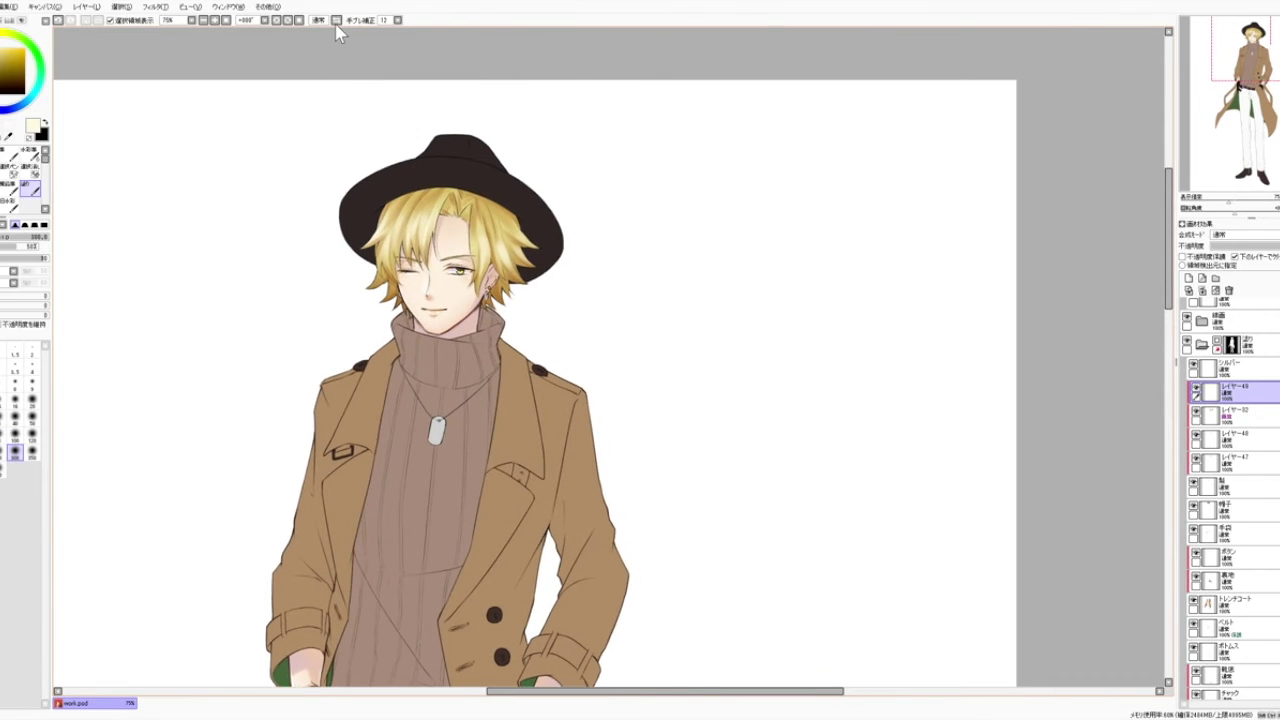
click(318, 20)
drag(735, 270, 605, 335)
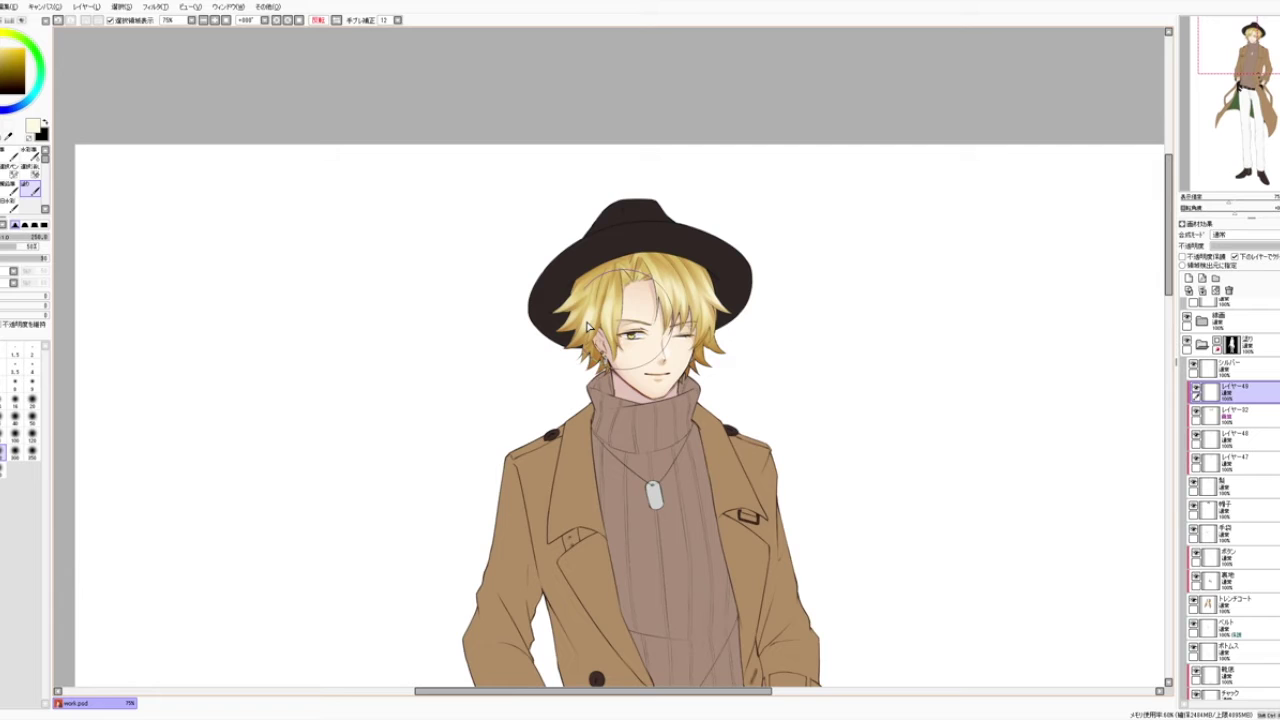
drag(805, 326, 611, 305)
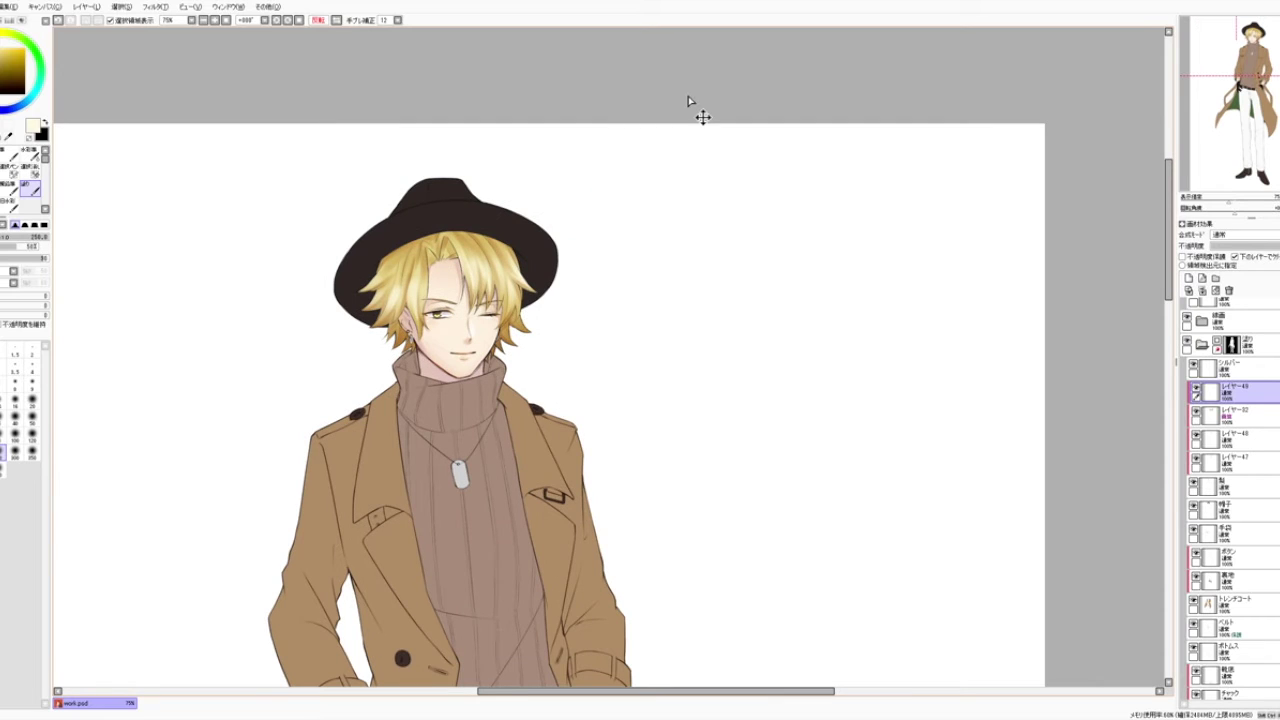
scroll(688, 100, up, 1)
scroll(686, 97, down, 1)
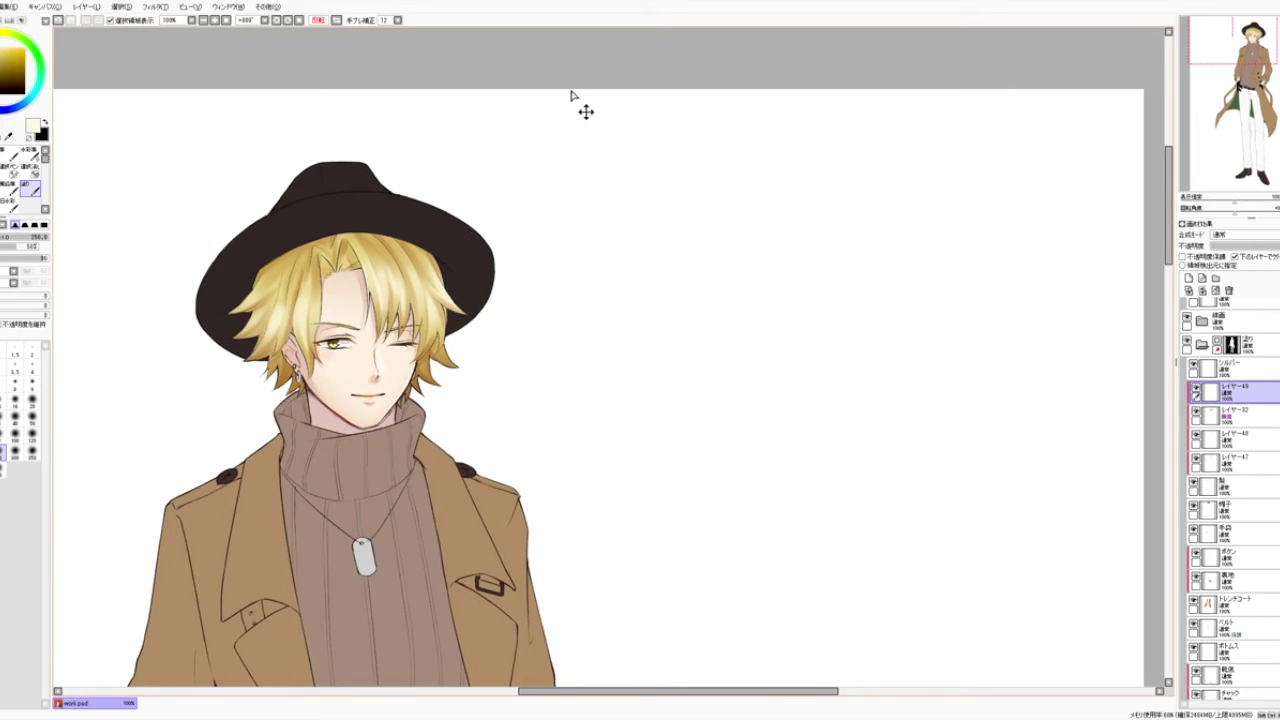
scroll(572, 95, up, 1)
scroll(440, 200, up, 1)
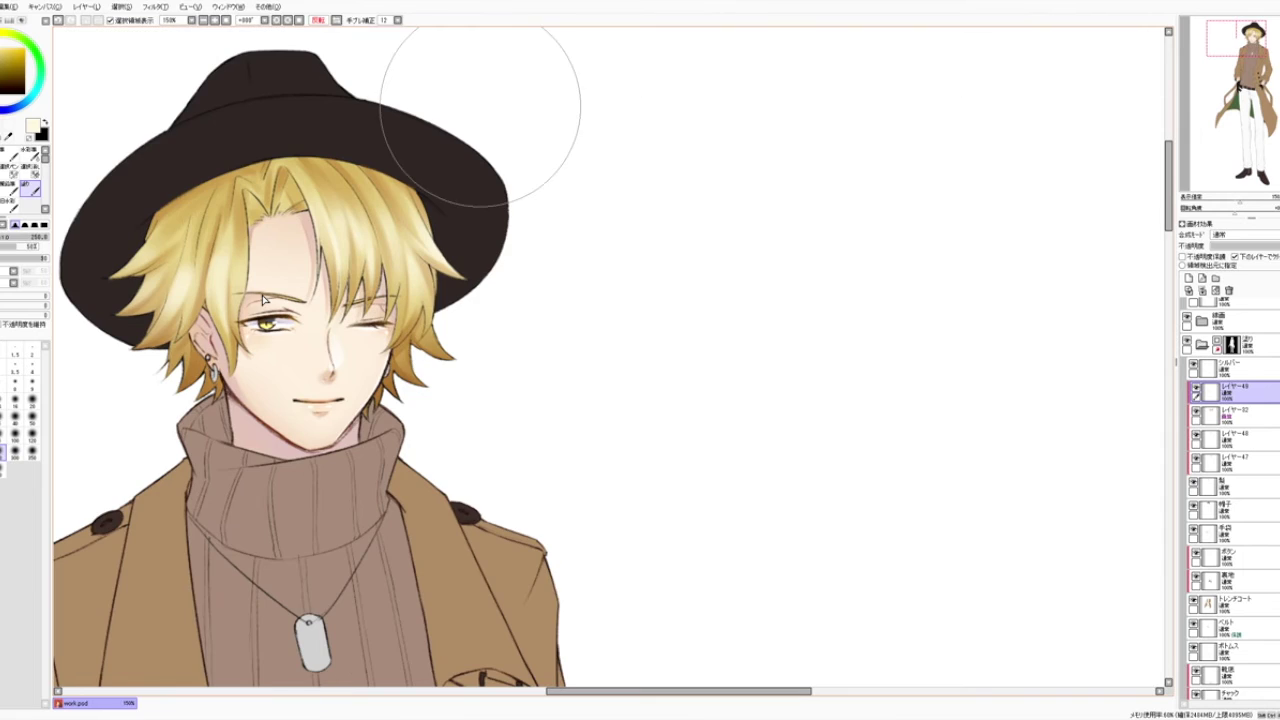
Step: Restore the unmirrored view and paint white highlights on the outer closed-eye side locks at brush size 16, undoing the first attempts
click(15, 400)
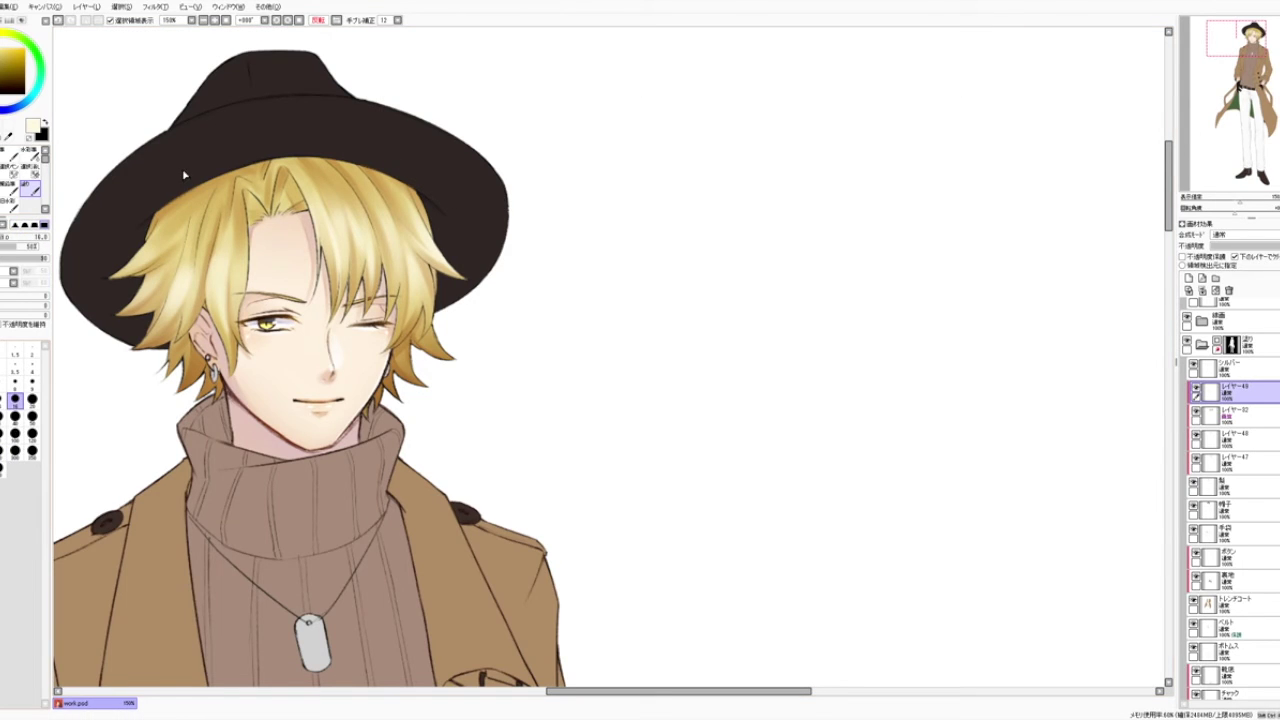
click(315, 20)
drag(543, 154, 237, 166)
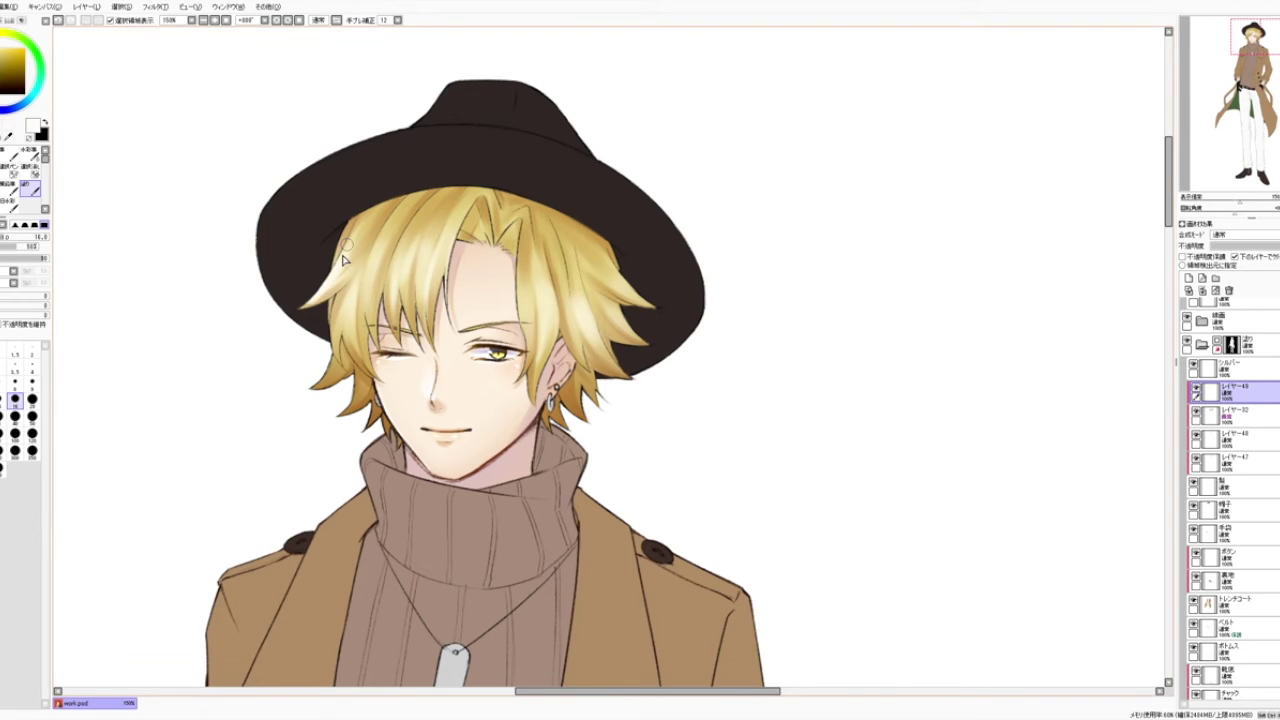
drag(423, 269, 421, 267)
key(ctrl+z)
mouse_move(334, 300)
mouse_down()
mouse_move(339, 373)
mouse_move(335, 299)
mouse_move(337, 346)
mouse_move(304, 388)
mouse_move(343, 331)
mouse_up()
key(ctrl+z)
key(ctrl+z)
drag(321, 419, 338, 381)
drag(560, 264, 535, 264)
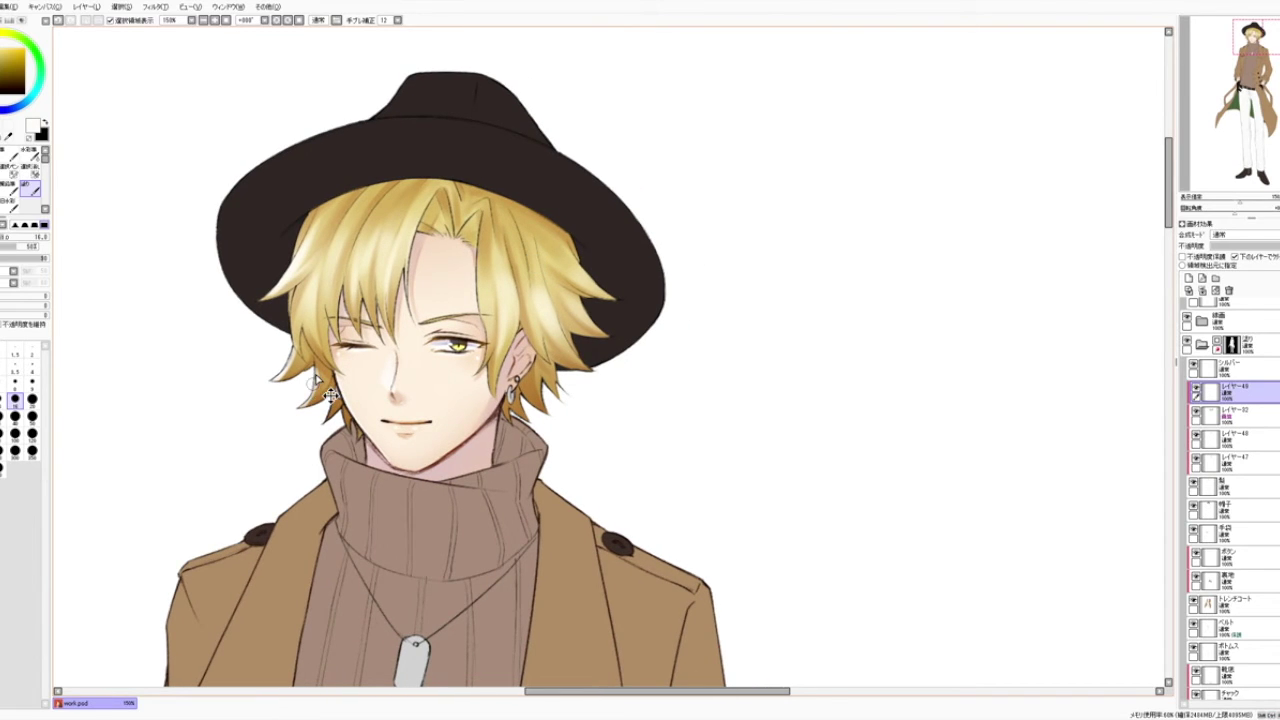
Step: Refine the white highlights on the closed-eye side lock tips and fringe at brush sizes 14, 8 and 20
drag(338, 222, 315, 226)
click(4, 400)
click(15, 383)
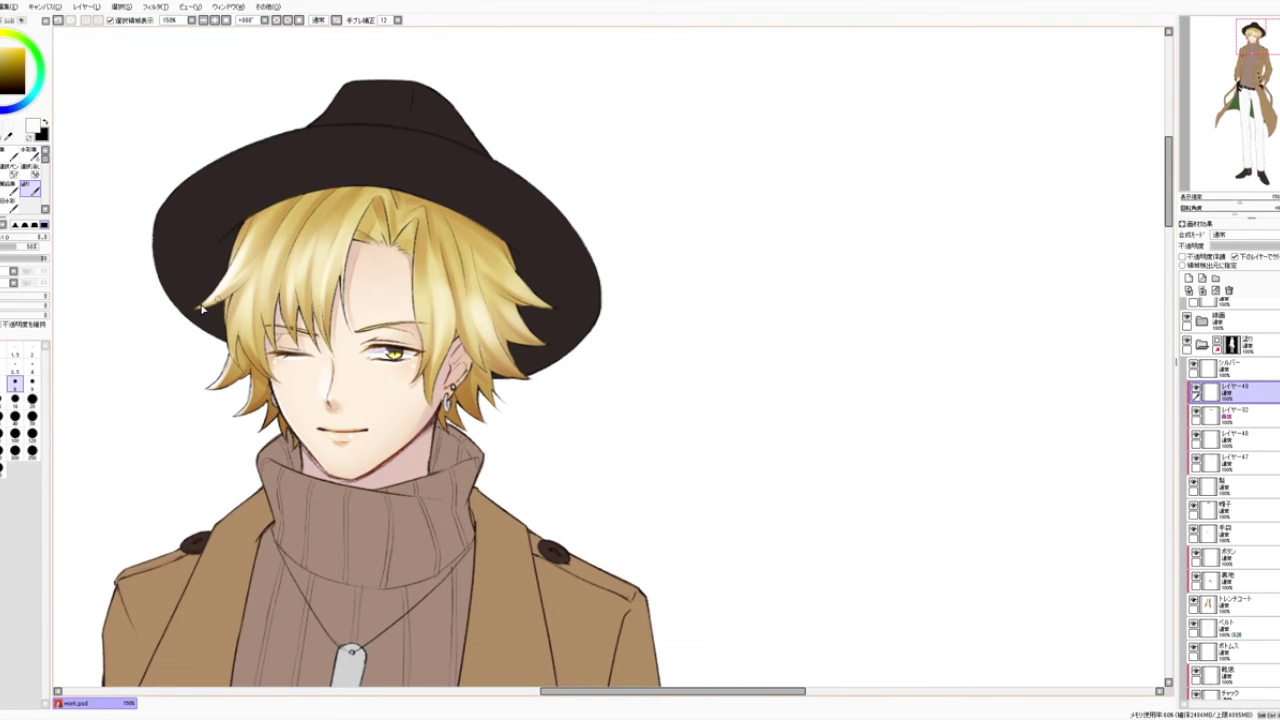
click(32, 401)
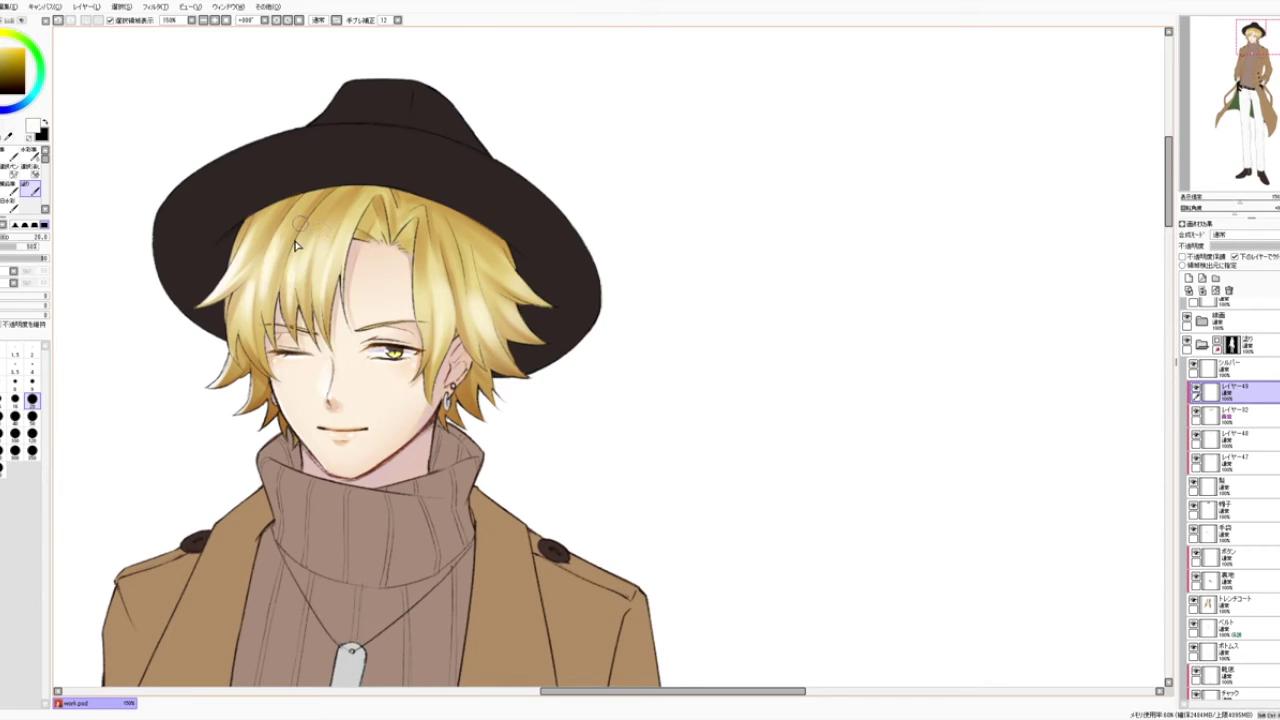
Step: Add thin white highlight strokes to the fringe strands at brush size 14
click(4, 400)
scroll(495, 73, down, 1)
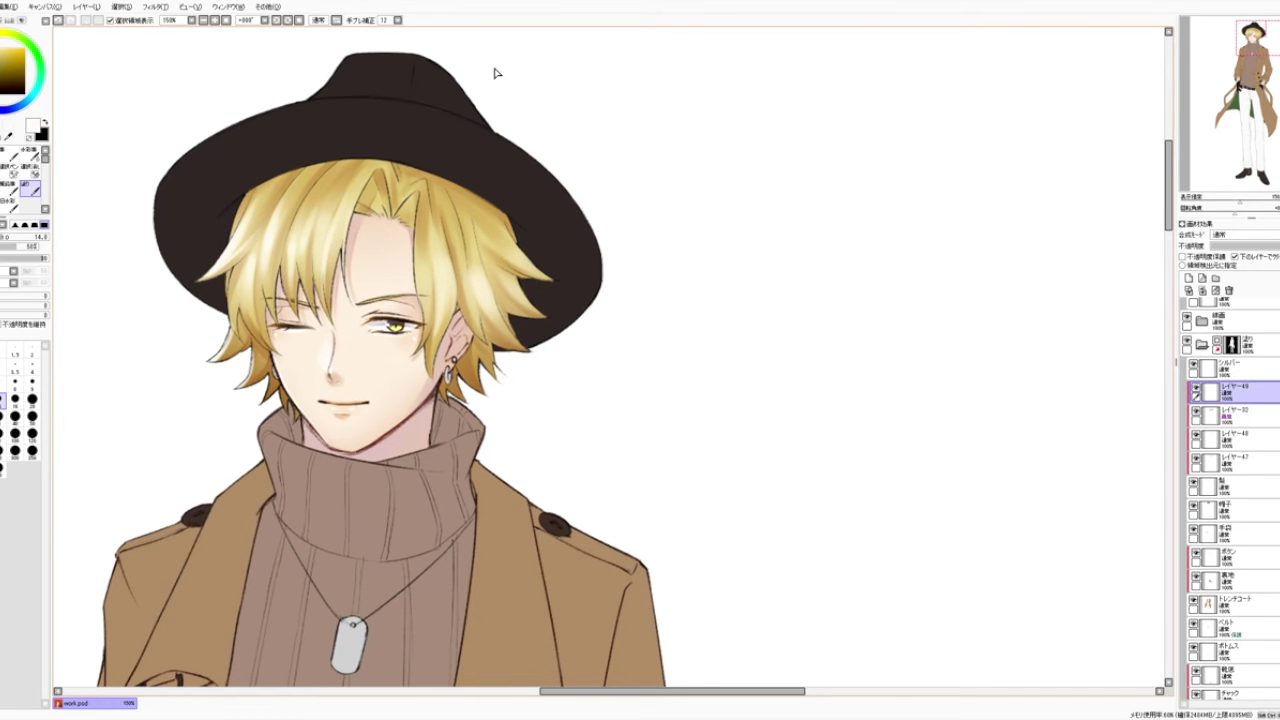
scroll(416, 238, down, 3)
scroll(460, 120, down, 1)
scroll(460, 120, up, 3)
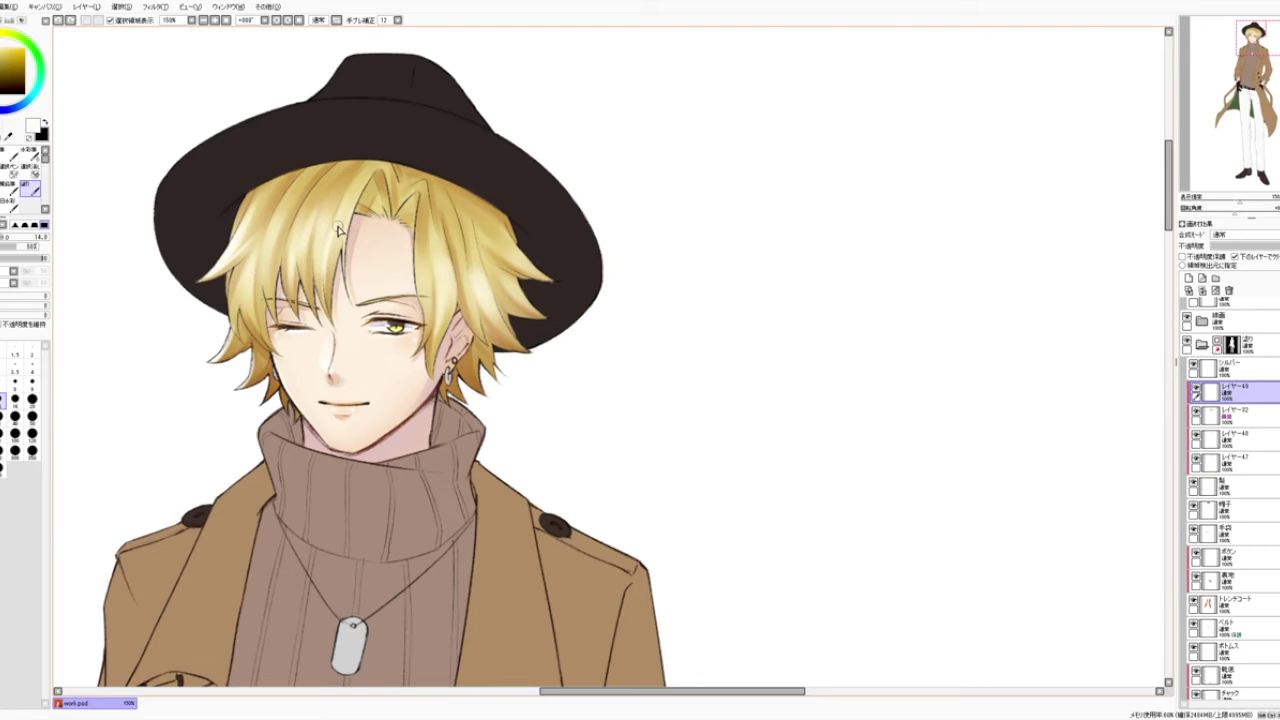
Step: Fade the white fringe highlights with the soft eraser at size 80 and touch them up with the brush at size 16
click(13, 143)
click(3, 397)
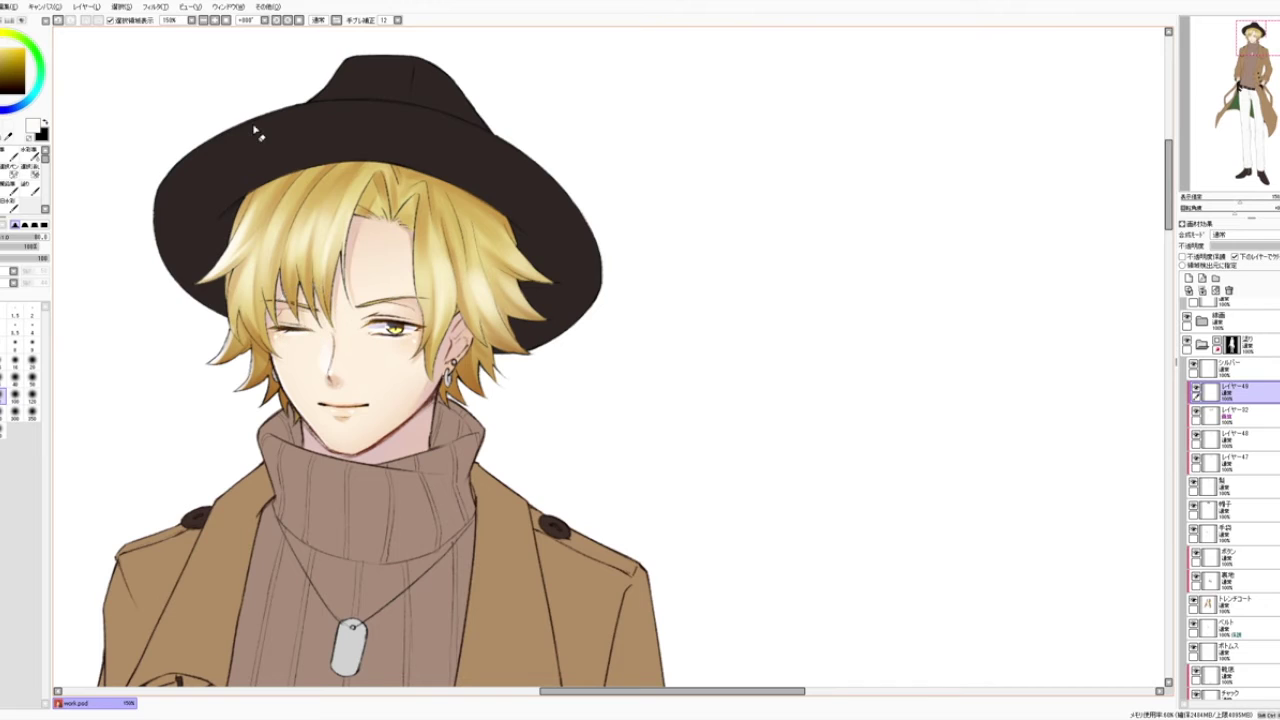
click(35, 190)
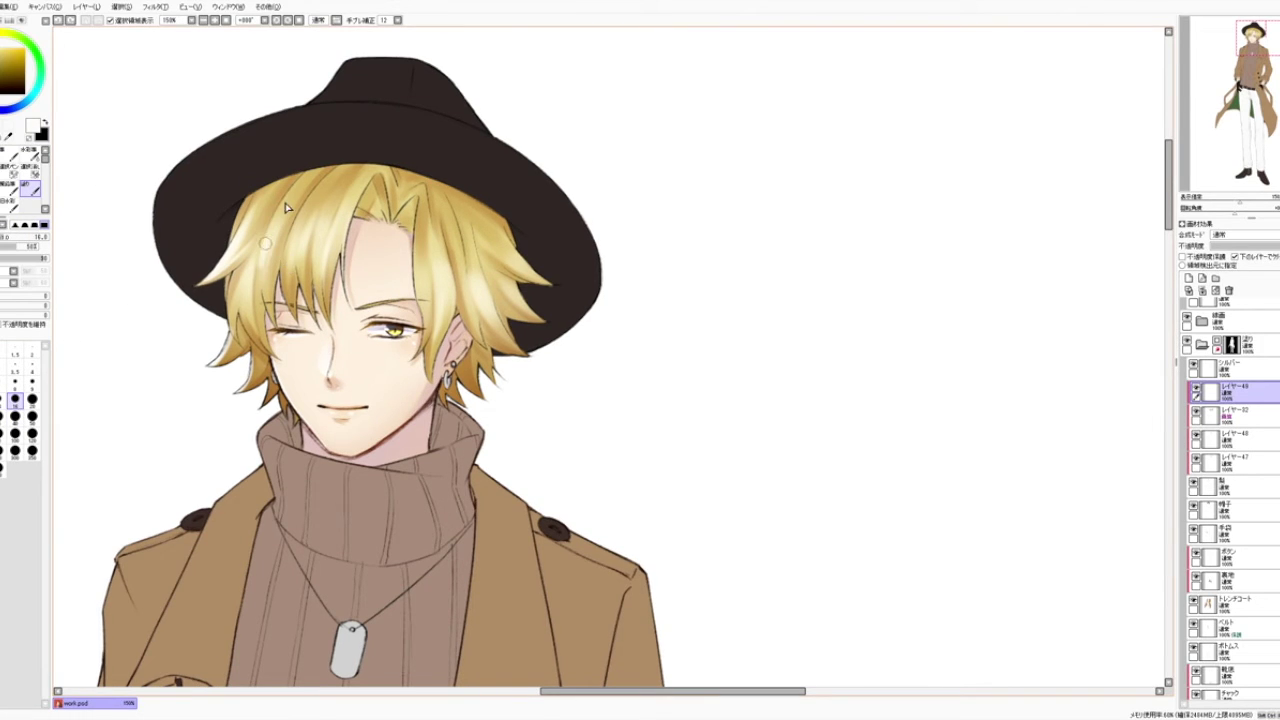
Step: Mirror the view and touch up the white highlights on the closed-eye side hair at brush size 20, checking the whole figure
click(336, 20)
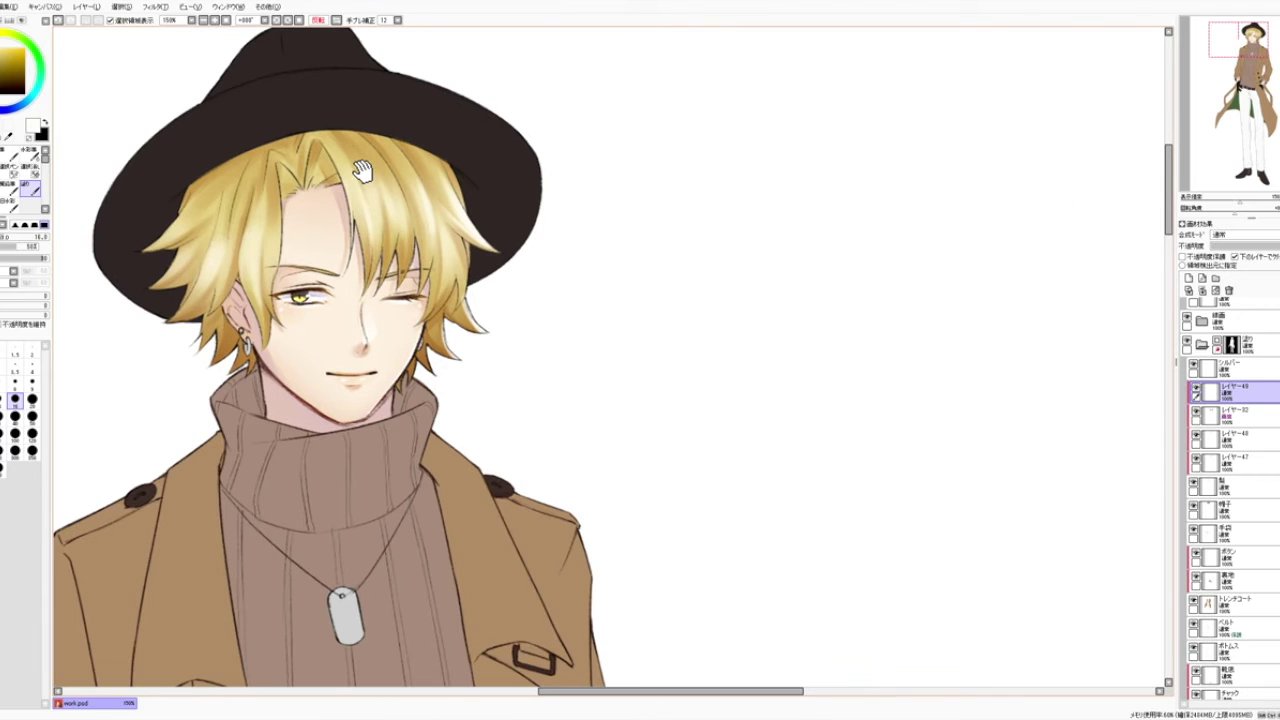
scroll(500, 349, right, 3)
click(32, 399)
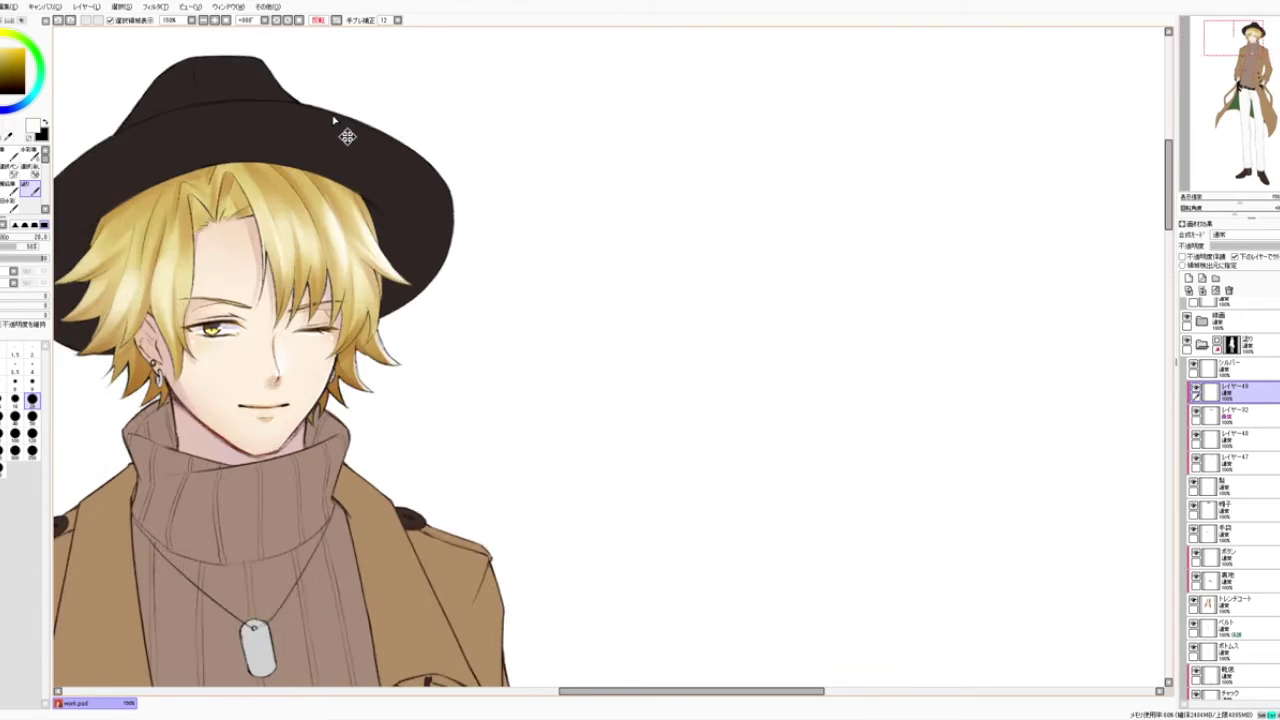
scroll(347, 136, down, 2)
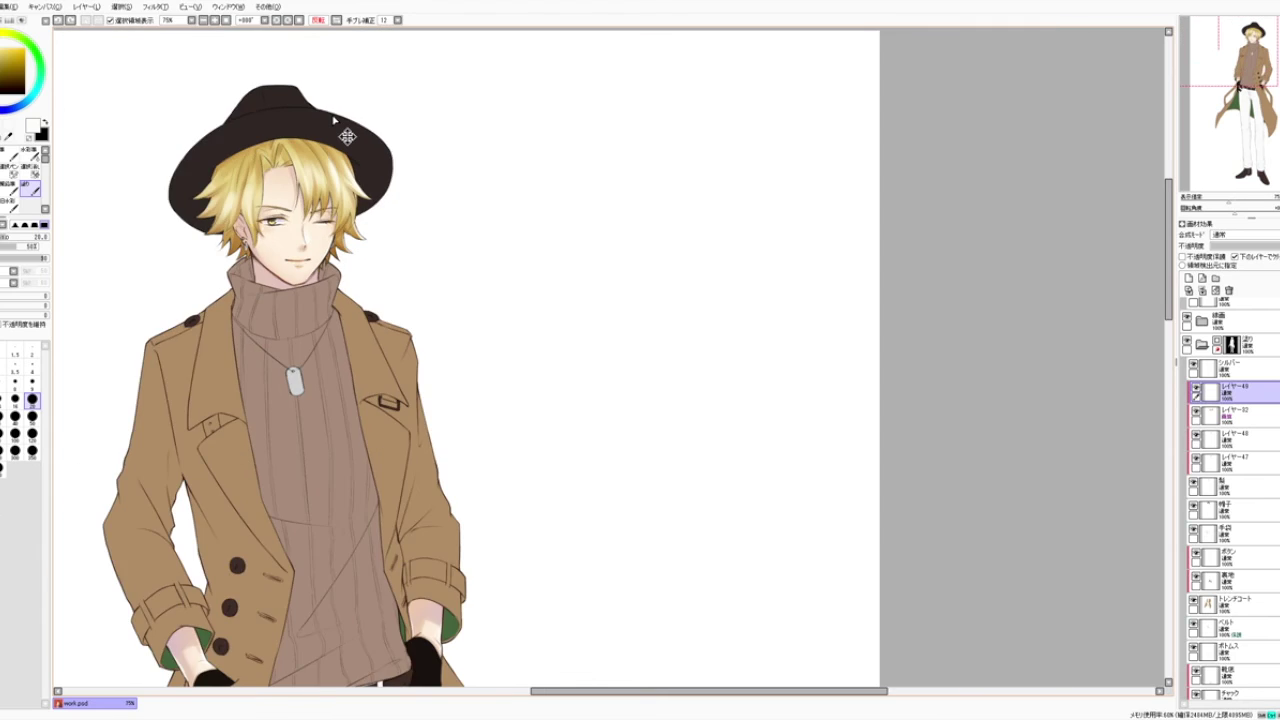
scroll(334, 120, down, 1)
scroll(334, 120, up, 2)
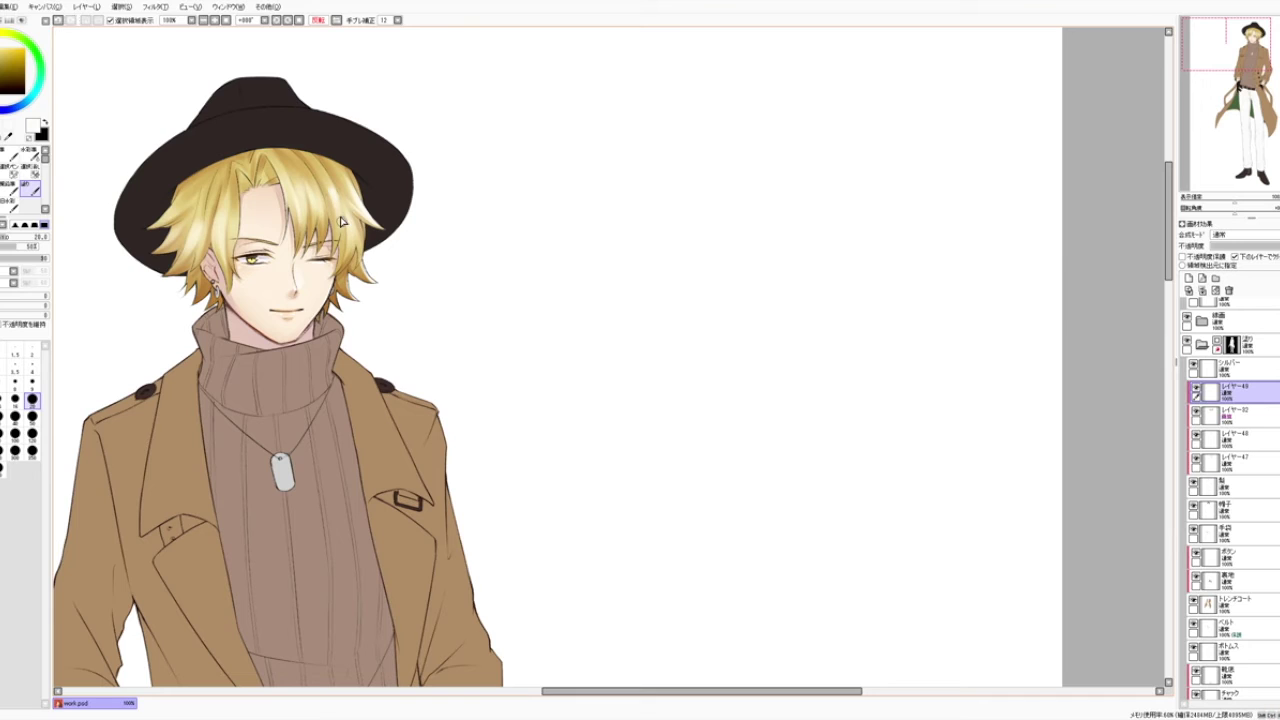
drag(370, 93, 371, 91)
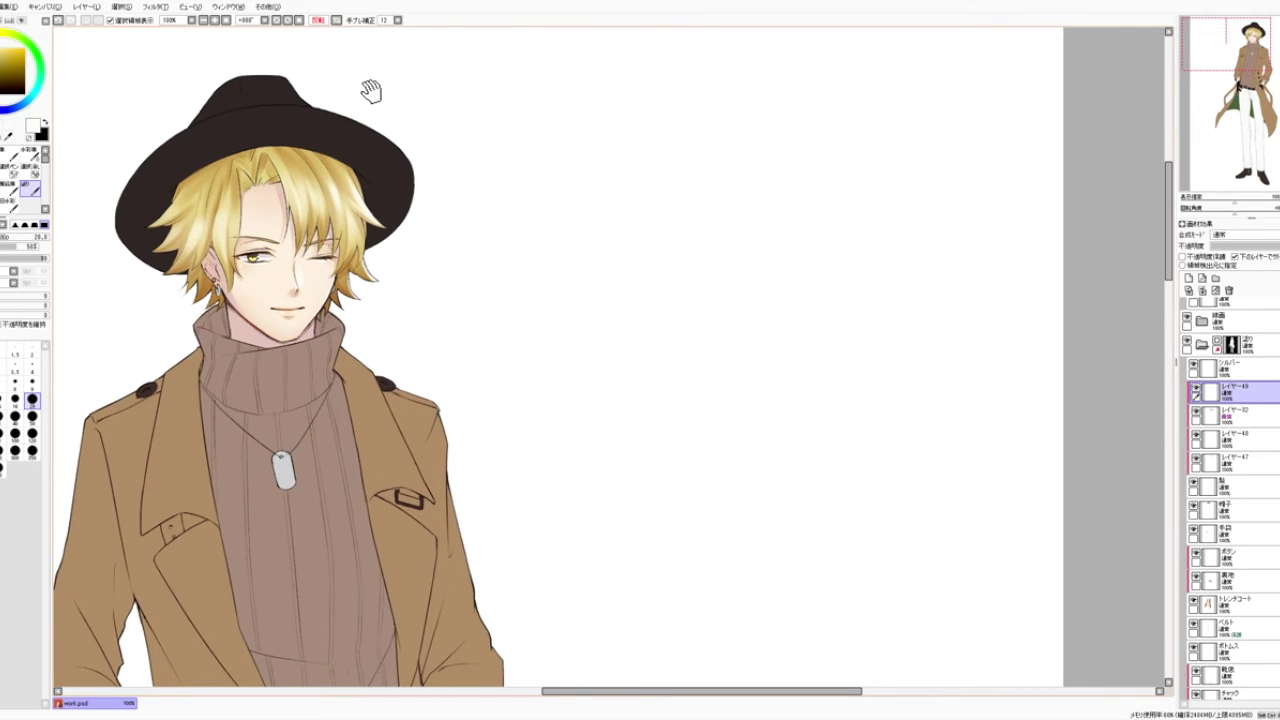
scroll(371, 94, up, 1)
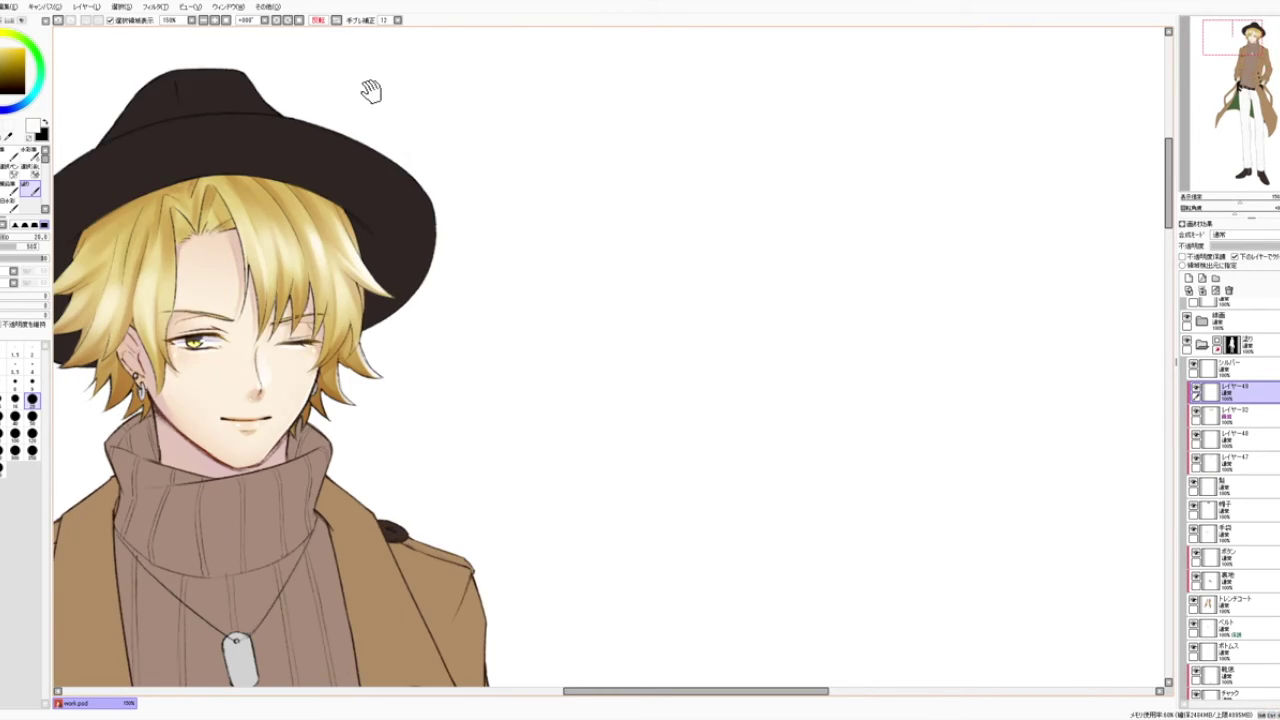
scroll(627, 108, down, 3)
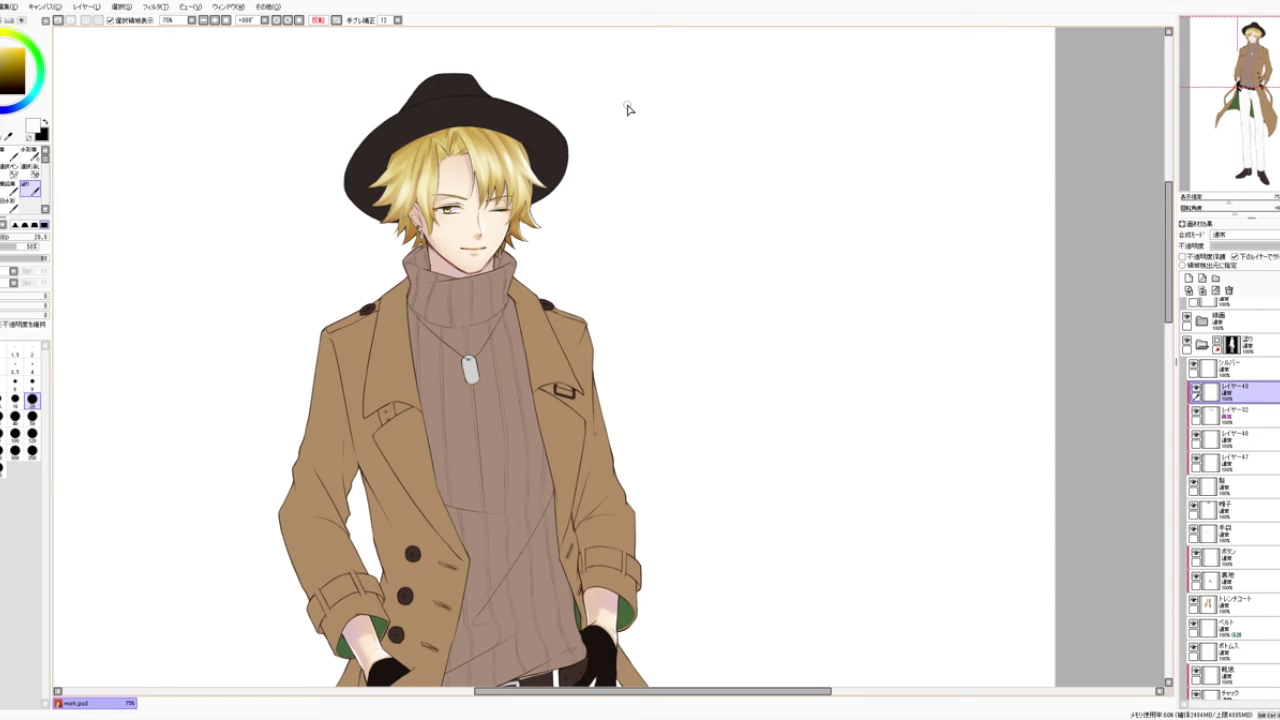
Step: Return to the unmirrored view, compare the hair with the white highlight layer hidden and shown, and add a clipped layer above it
click(336, 20)
drag(853, 217, 574, 229)
click(1196, 388)
click(1196, 388)
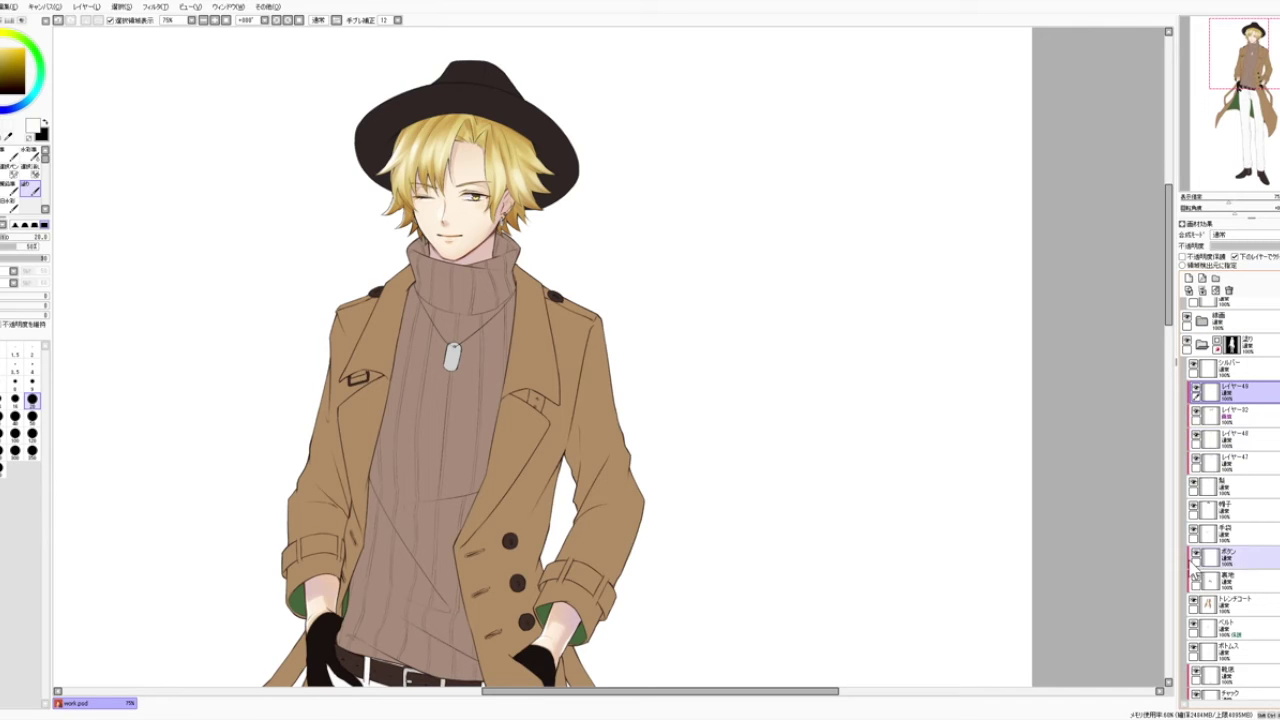
click(1189, 278)
click(1251, 262)
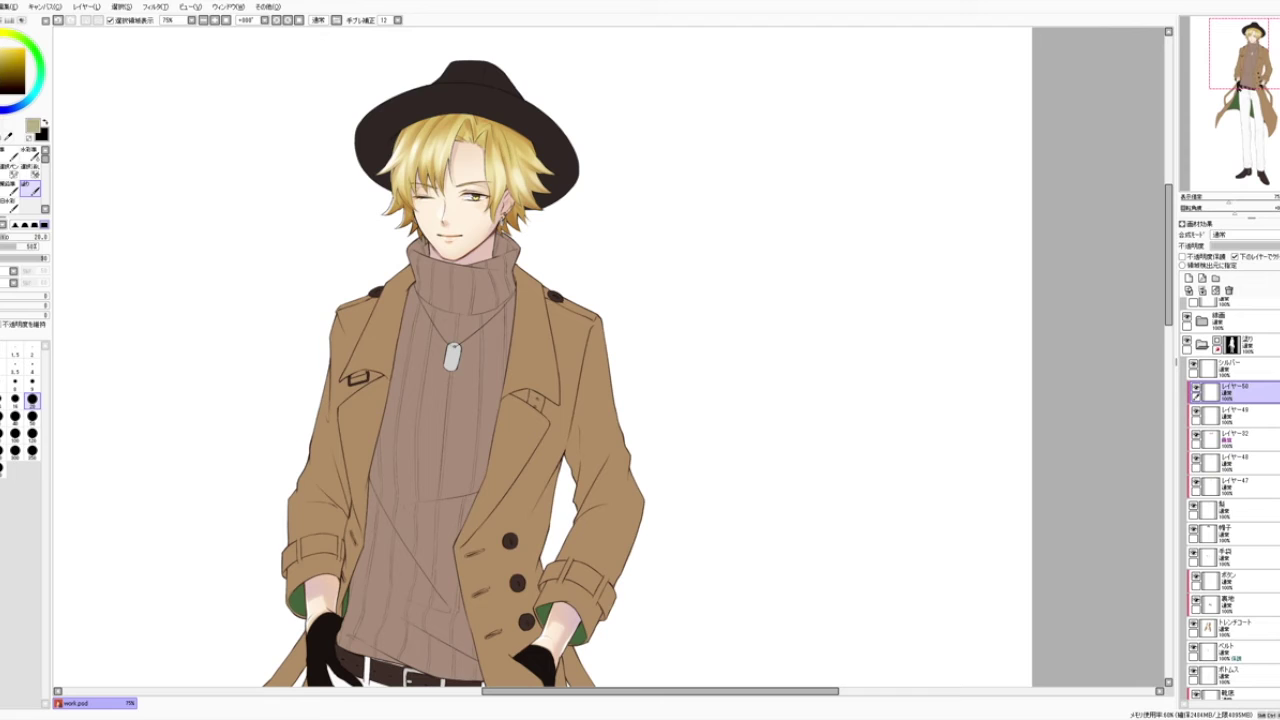
Step: Paint muted purple shadows at brush size 20 on the lower hair tufts behind the neck on both sides
click(2, 106)
key(ctrl+plus)
drag(336, 214, 394, 509)
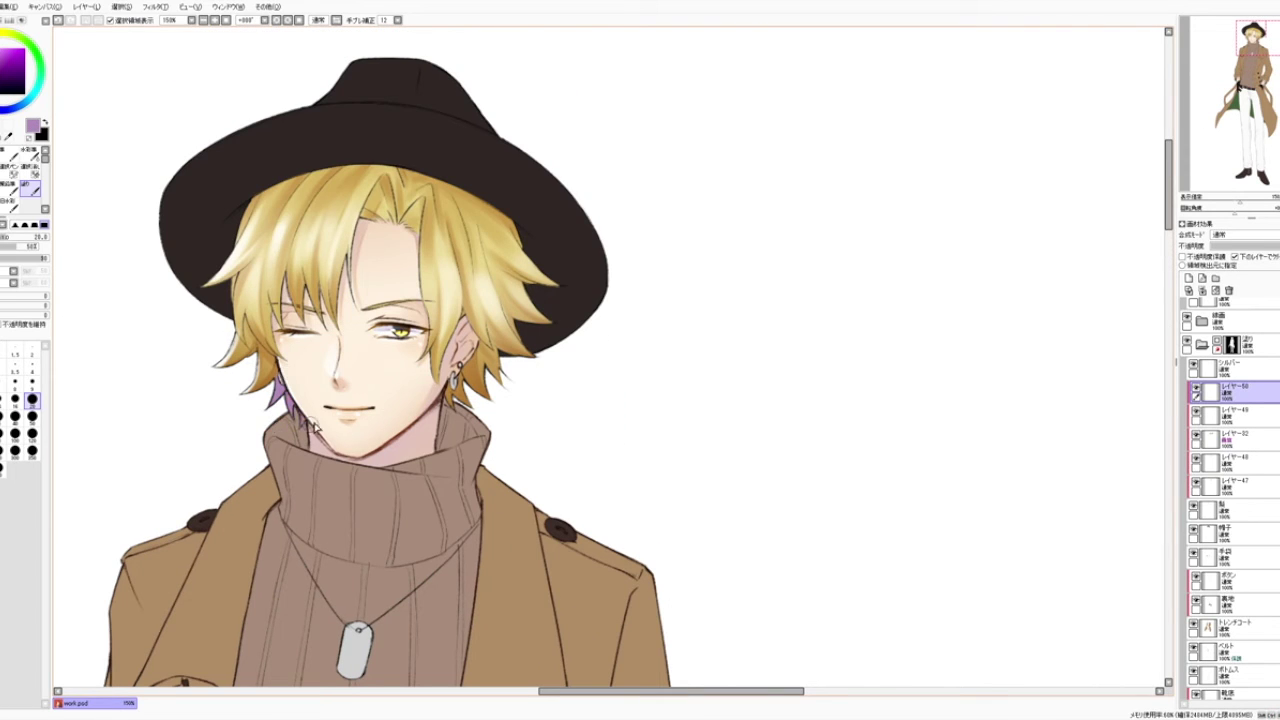
drag(284, 366, 252, 388)
mouse_move(458, 364)
mouse_down()
mouse_move(487, 352)
mouse_move(478, 401)
mouse_move(506, 396)
mouse_up()
Step: Paint purple shadows at brush size 35 on the inner strands of the hair parting below the hat brim
click(15, 417)
drag(506, 294, 509, 293)
mouse_move(395, 233)
mouse_down()
mouse_move(337, 230)
mouse_move(342, 212)
mouse_move(350, 203)
mouse_move(382, 222)
mouse_up()
key(bracketleft)
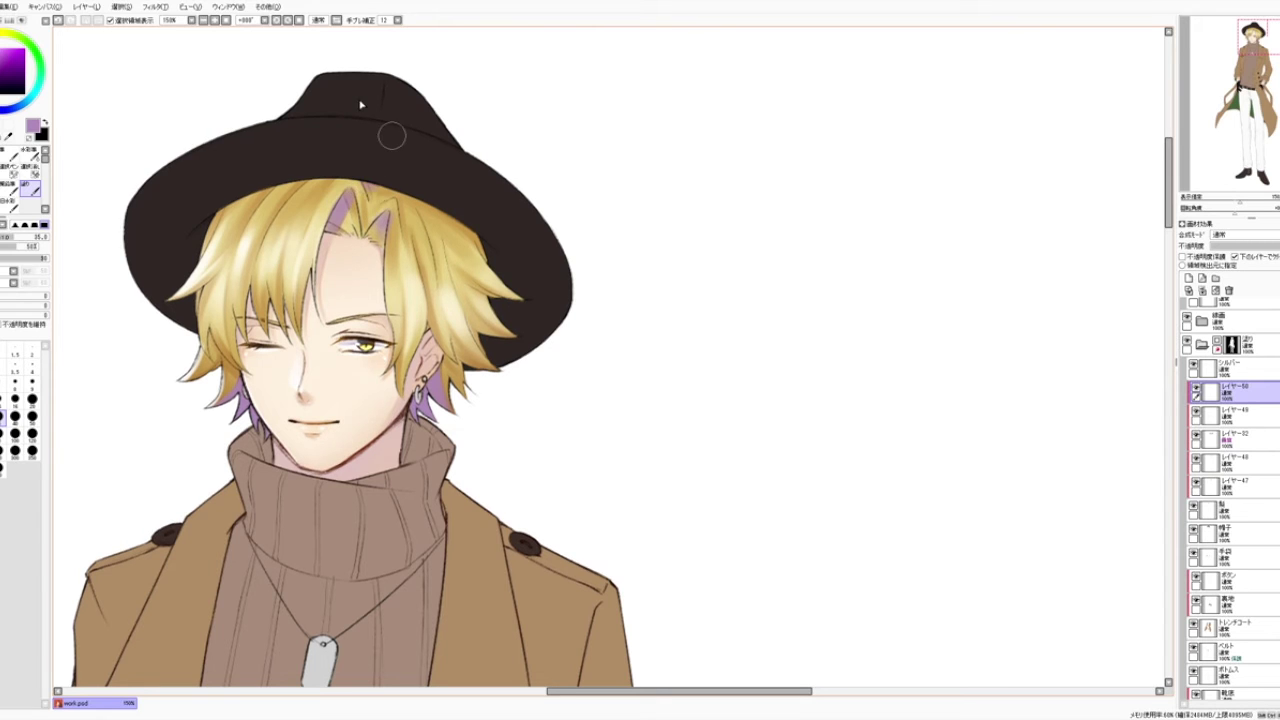
Step: Mirror the view and add a purple shadow along the hair under the hat brim on the open-eye side
key(h)
drag(692, 85, 623, 186)
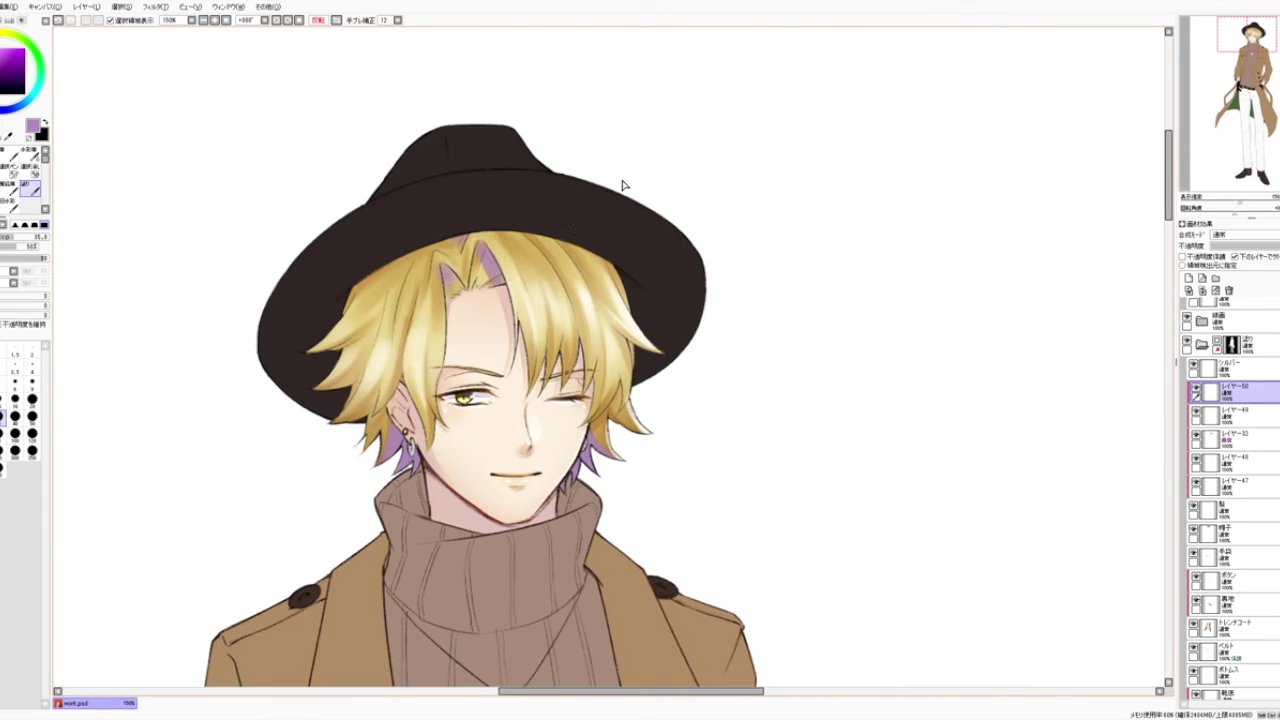
drag(432, 256, 450, 243)
drag(341, 310, 438, 247)
drag(523, 216, 522, 216)
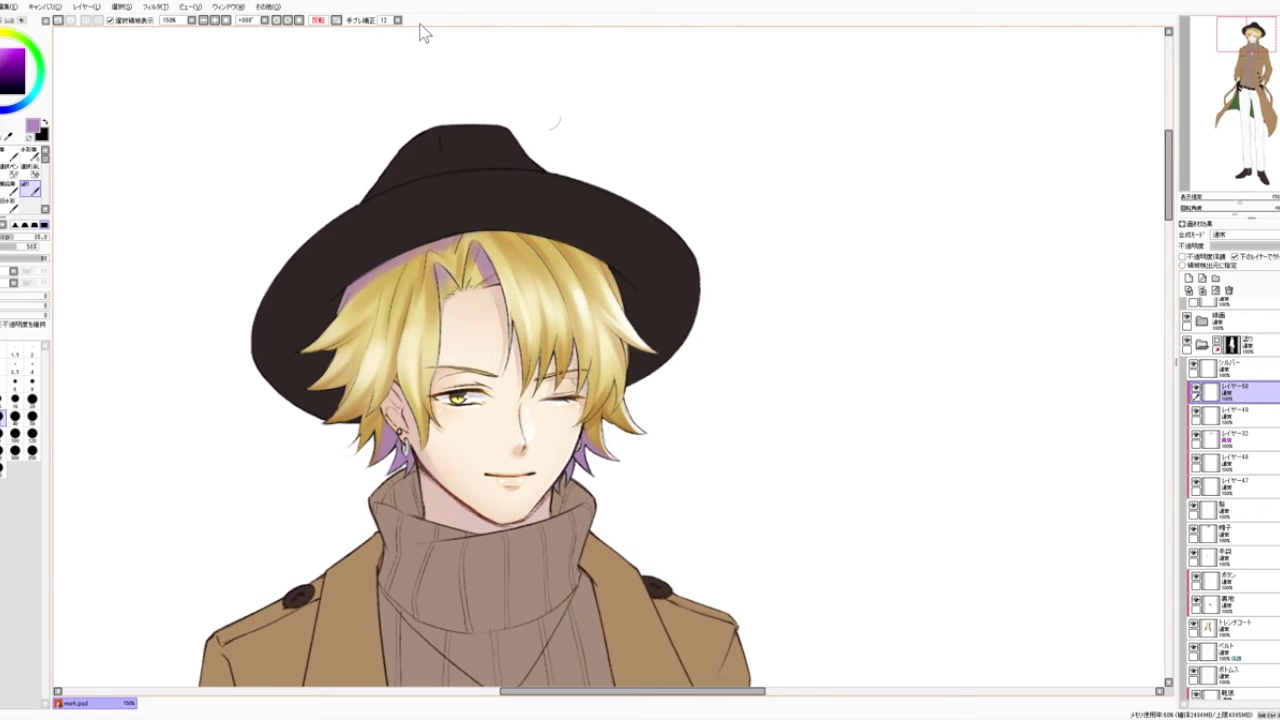
Step: Return to the unmirrored view and add purple shadow under the hat brim on the closed-eye side of the hair
click(318, 20)
drag(688, 157, 688, 165)
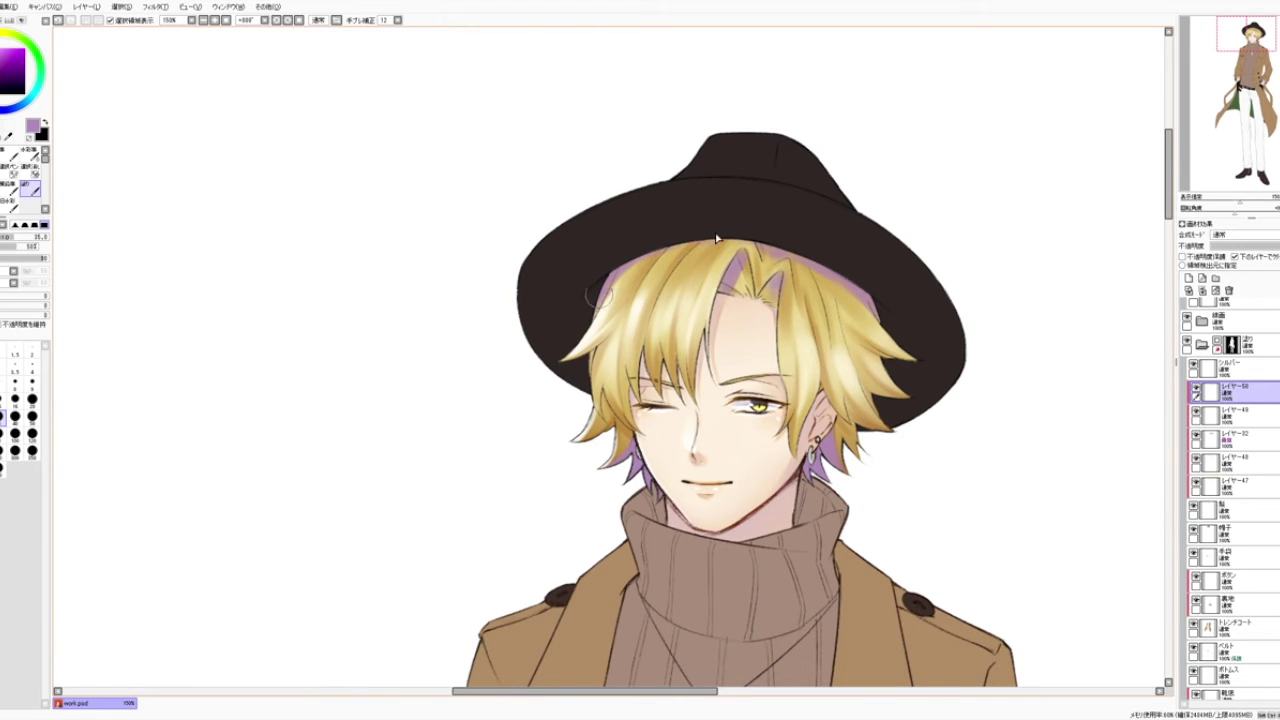
drag(643, 277, 230, 287)
drag(540, 222, 473, 197)
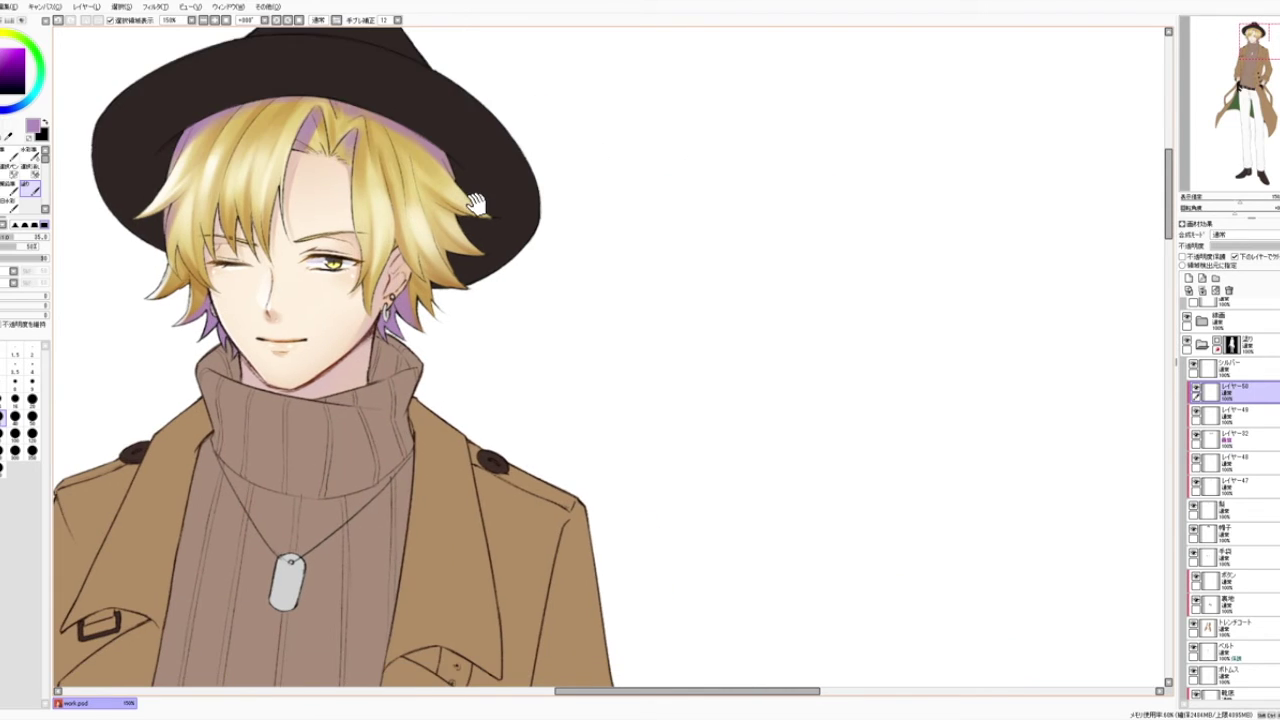
Step: Mirror the view and brush purple shadow onto the side locks above the ear on the open-eye side
click(317, 22)
drag(592, 223, 96, 274)
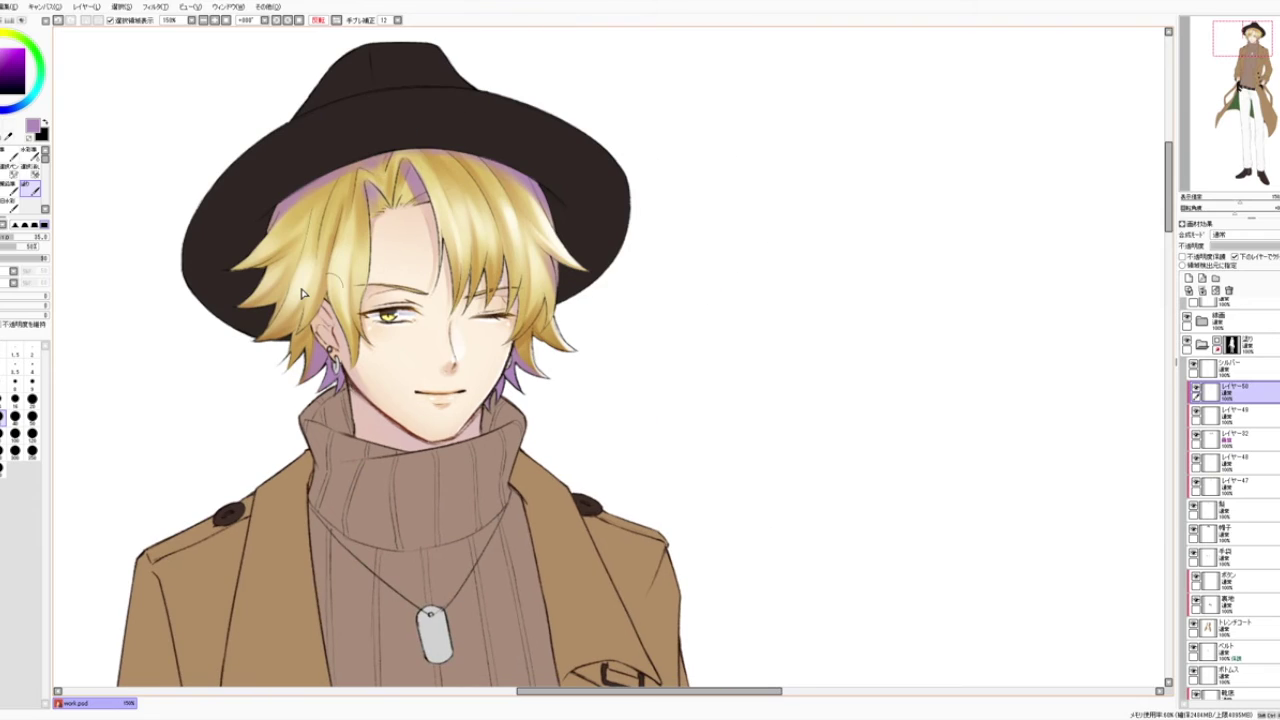
drag(253, 328, 284, 297)
drag(280, 364, 303, 333)
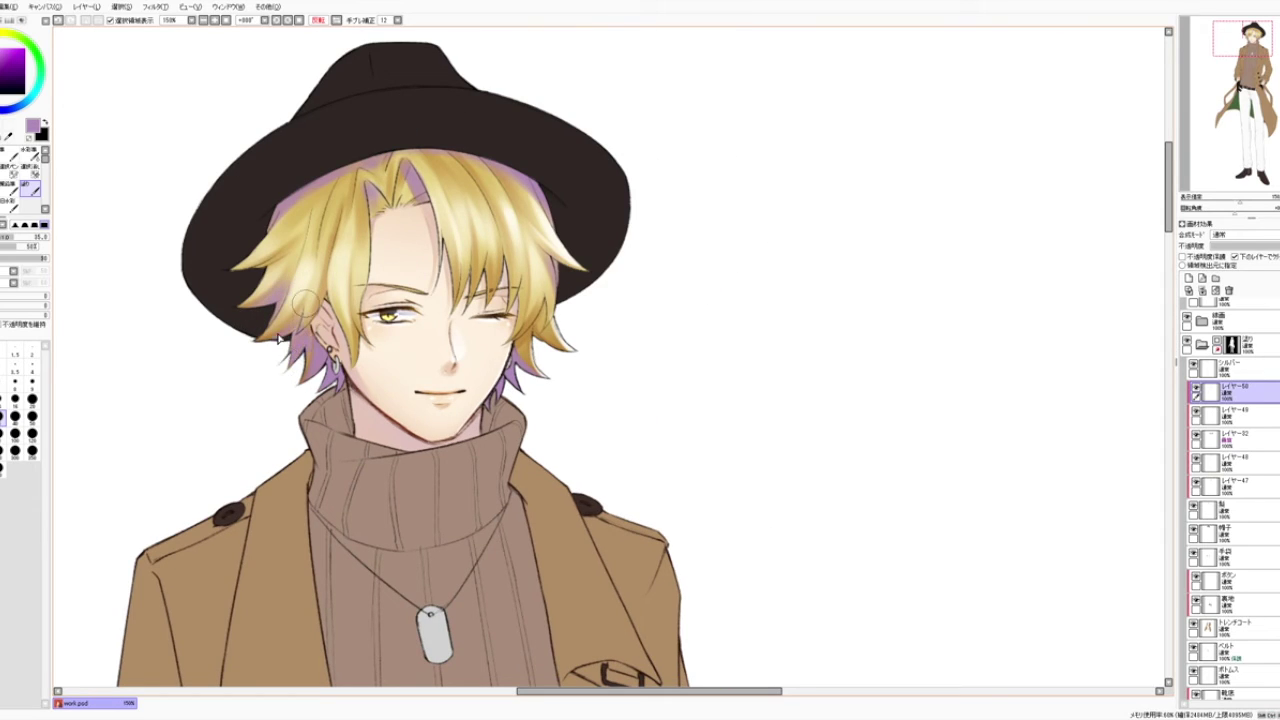
drag(440, 280, 440, 276)
scroll(438, 205, down, 1)
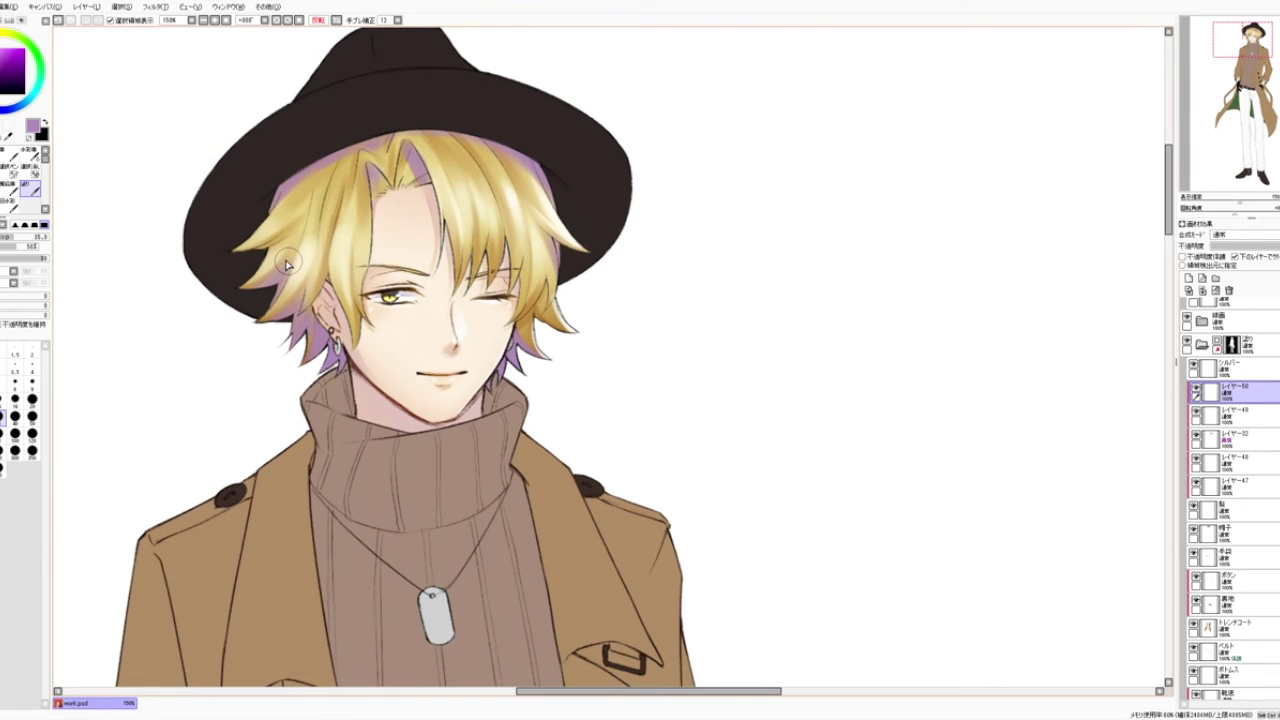
scroll(409, 95, down, 1)
drag(516, 92, 441, 71)
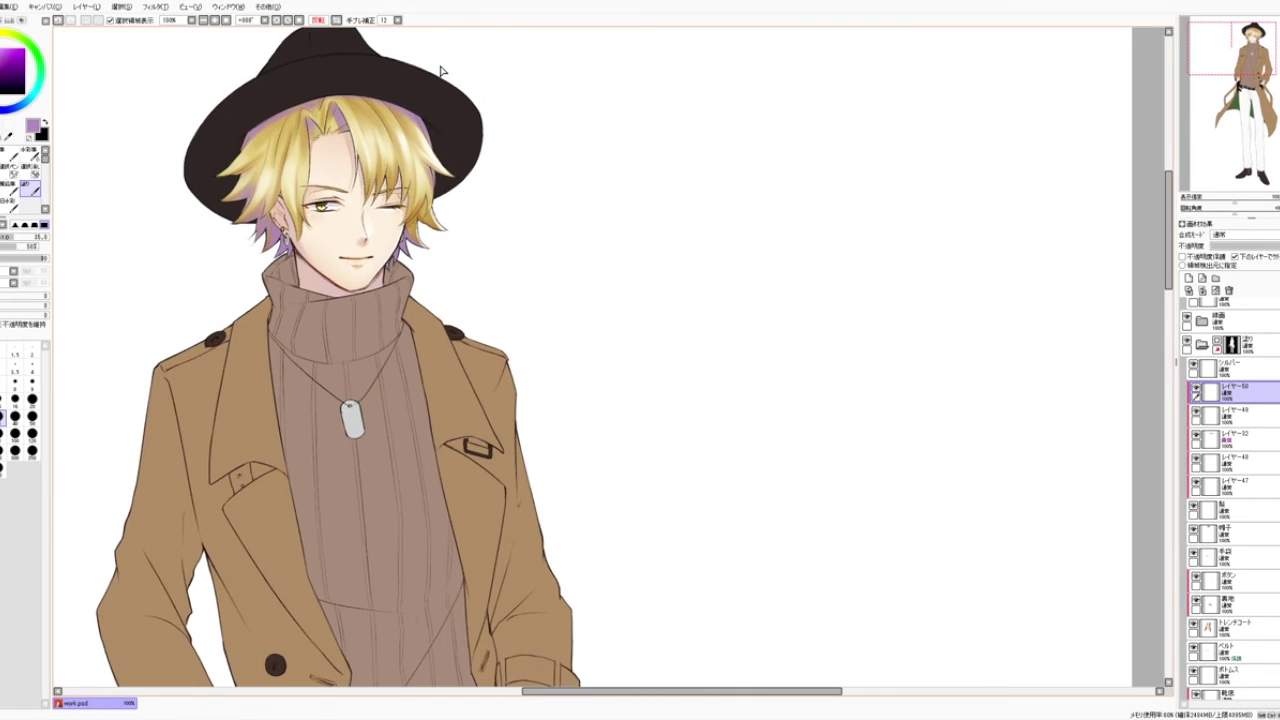
Step: Soften the purple hair shadows with the soft eraser at size 250 and check them in the unmirrored view
key(e)
drag(340, 140, 323, 154)
click(2, 412)
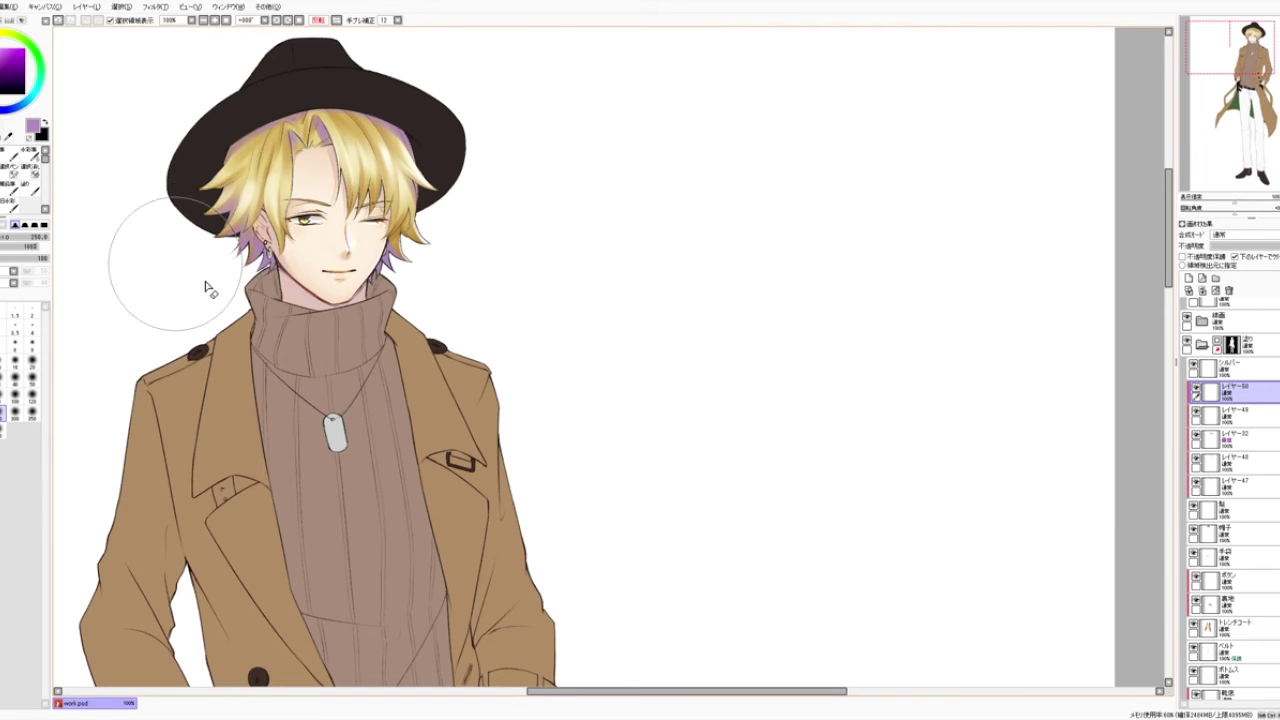
drag(469, 166, 464, 174)
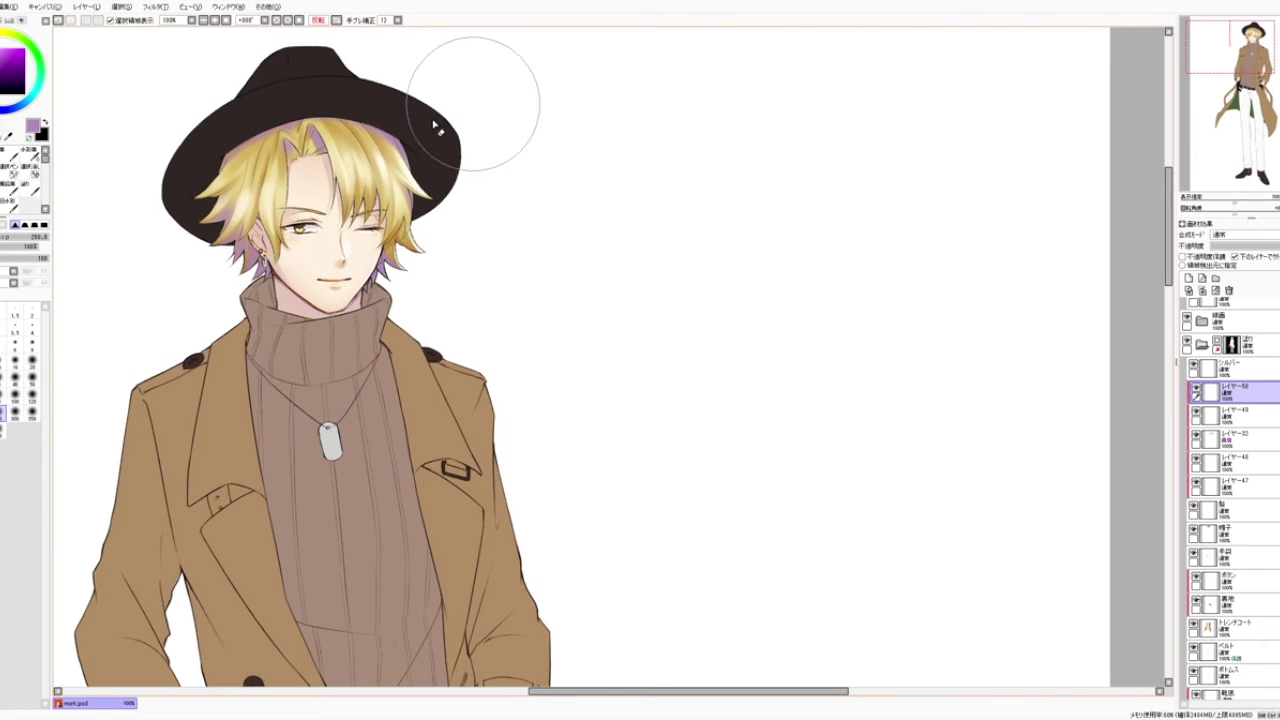
drag(494, 231, 489, 235)
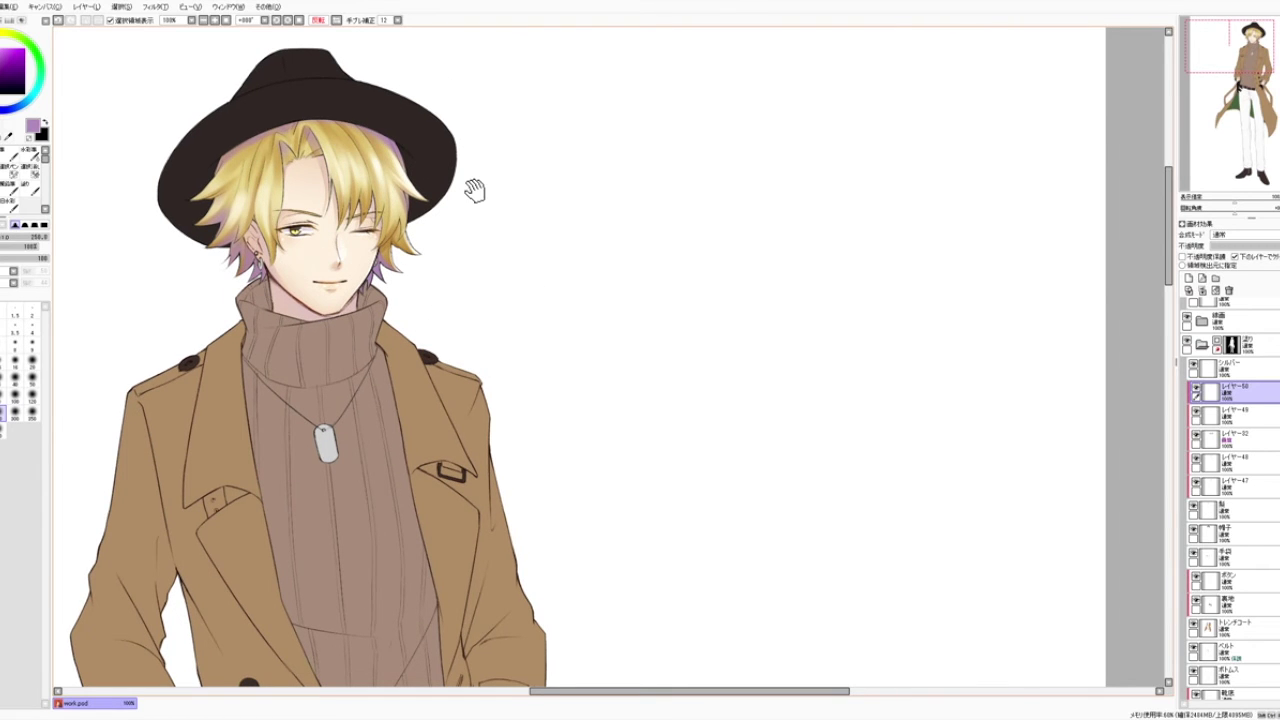
drag(480, 191, 435, 195)
click(322, 20)
drag(597, 217, 54, 208)
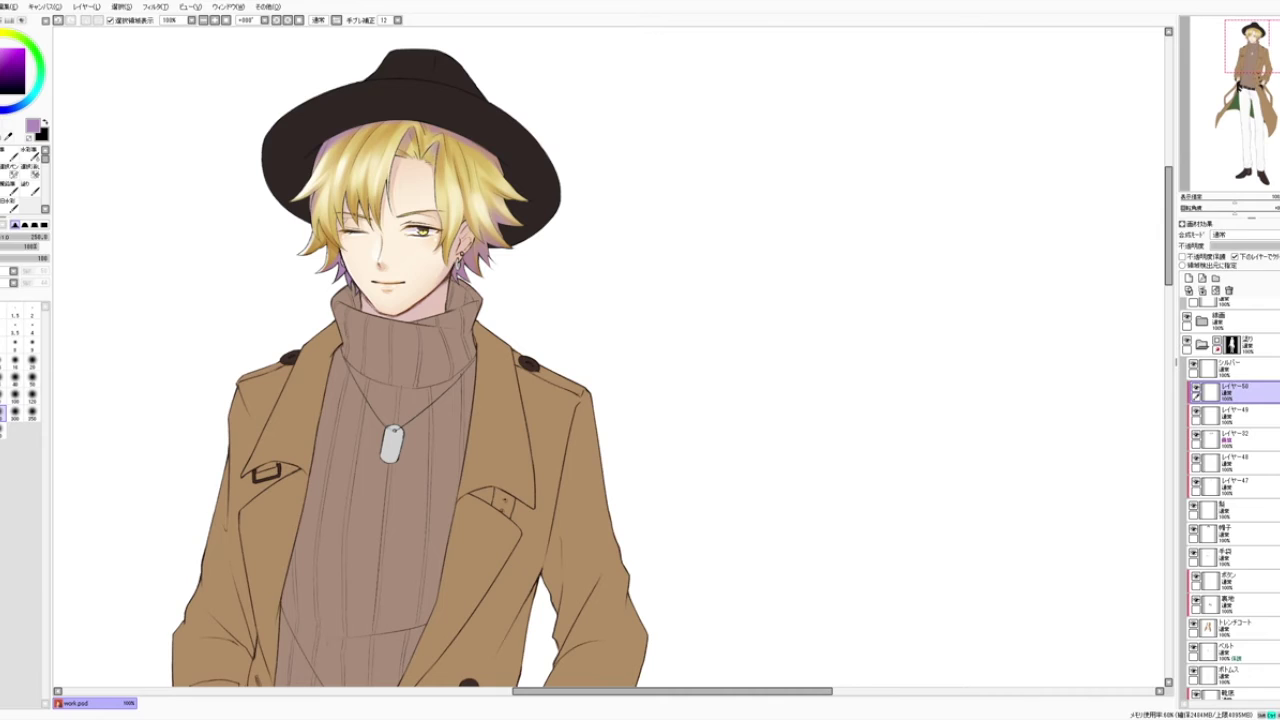
Step: Shift the hue of the purple shadow layer slightly towards blue and check the figure at different zoom levels
key(ctrl+u)
drag(773, 135, 750, 140)
click(784, 188)
drag(611, 267, 626, 260)
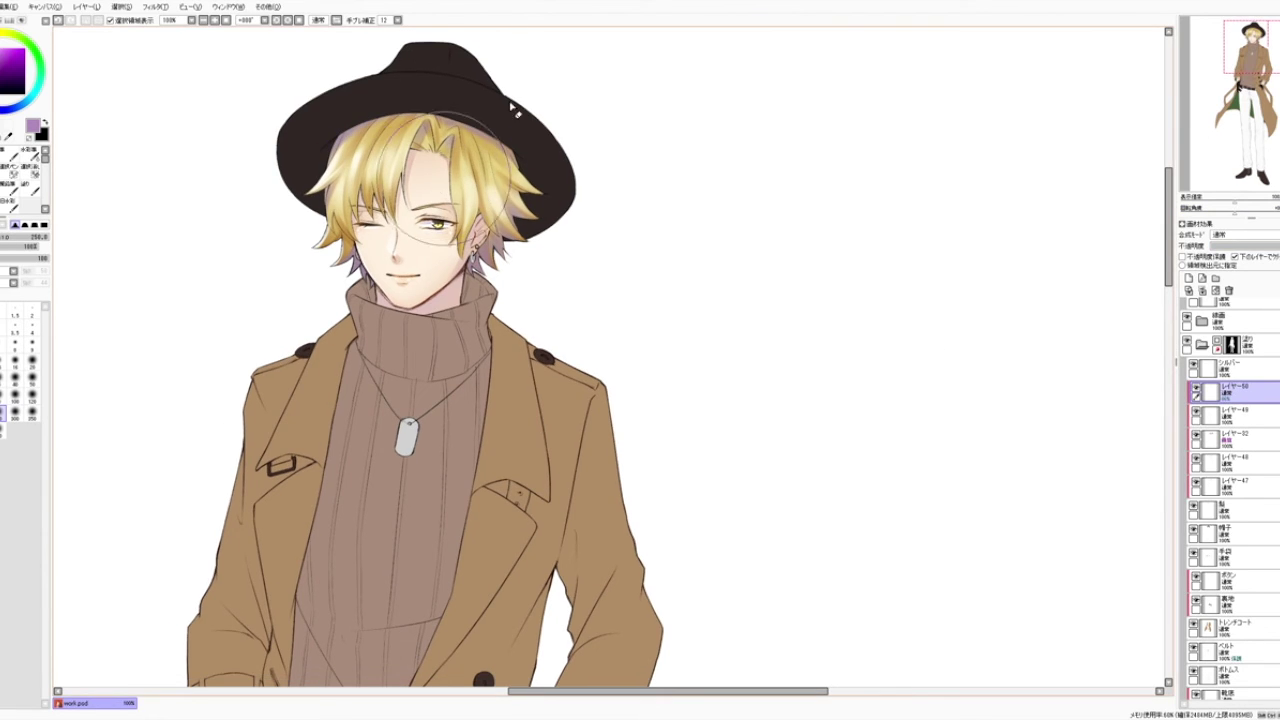
scroll(543, 48, down, 2)
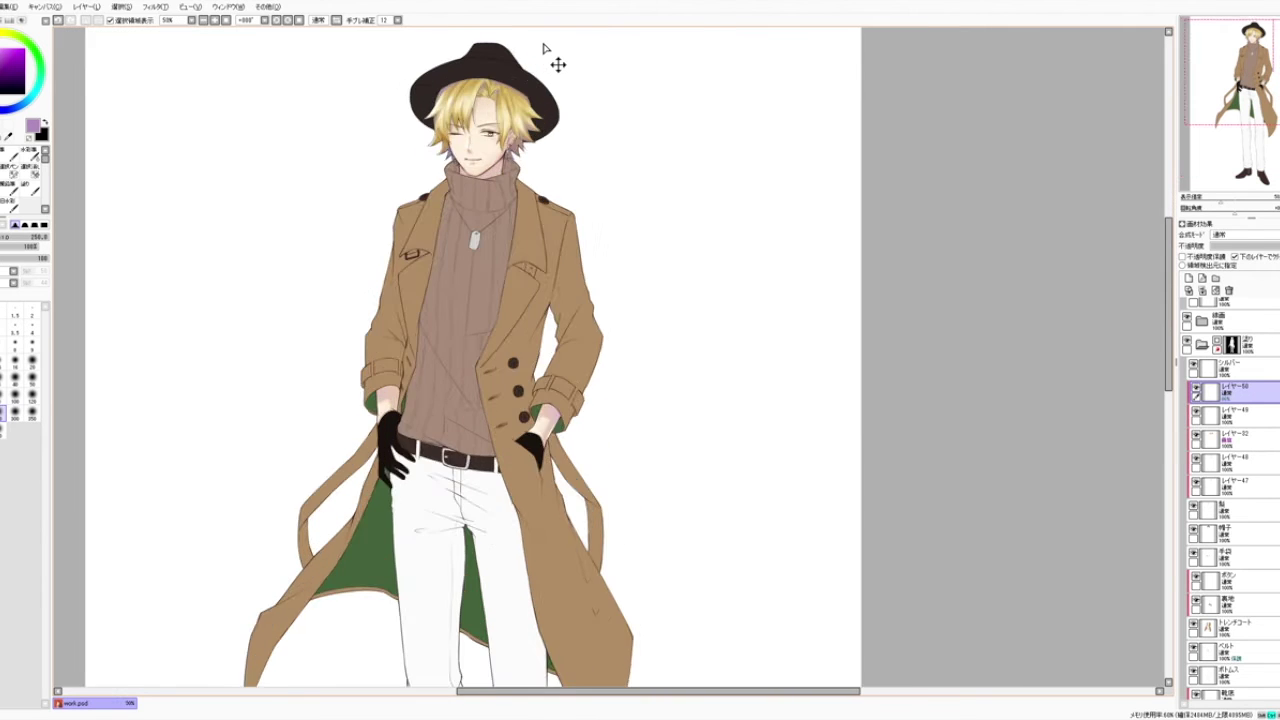
scroll(543, 48, up, 2)
drag(641, 191, 598, 150)
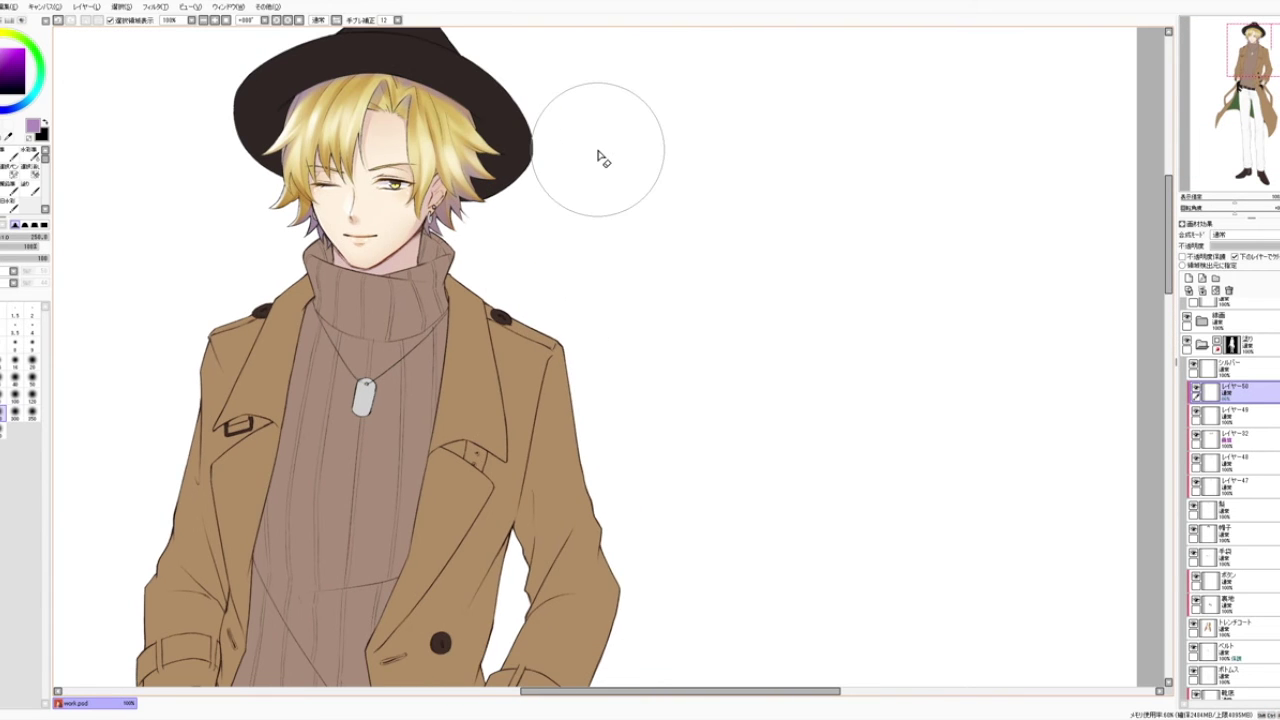
Step: Move the purple shadow layer below the white highlight layer and keep it selected
drag(1235, 391, 1245, 432)
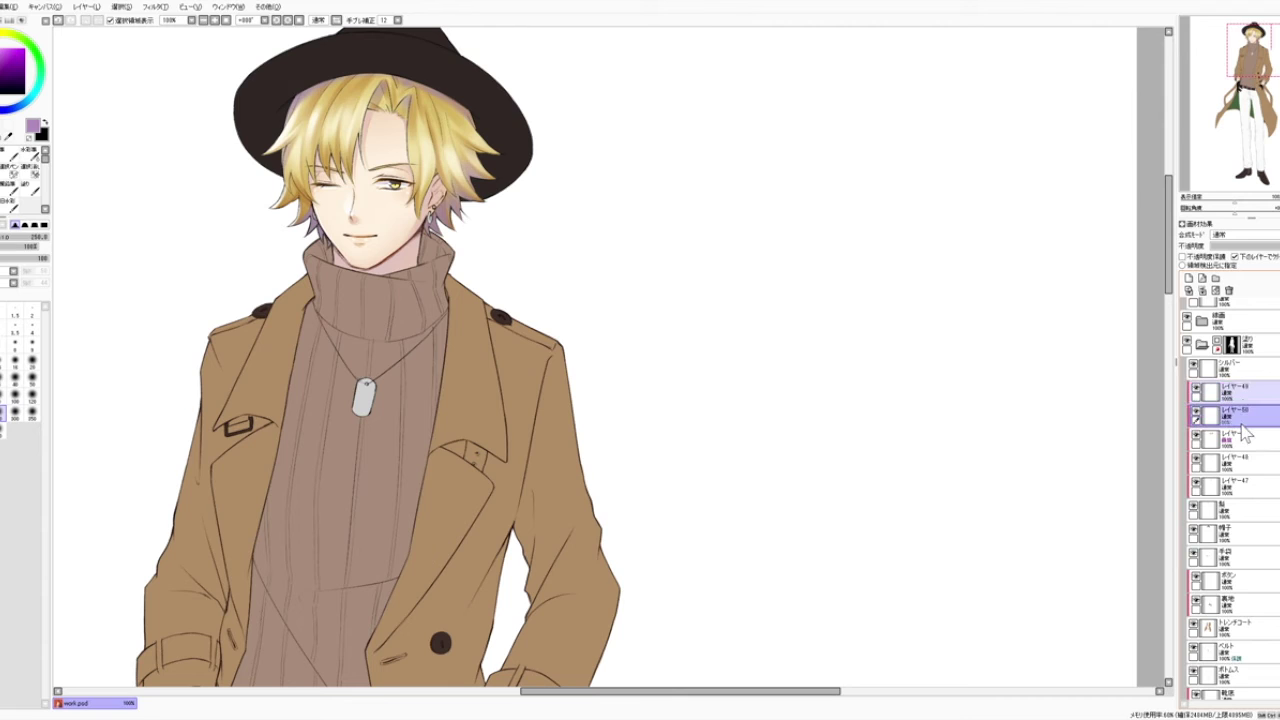
drag(837, 506, 900, 512)
click(1237, 420)
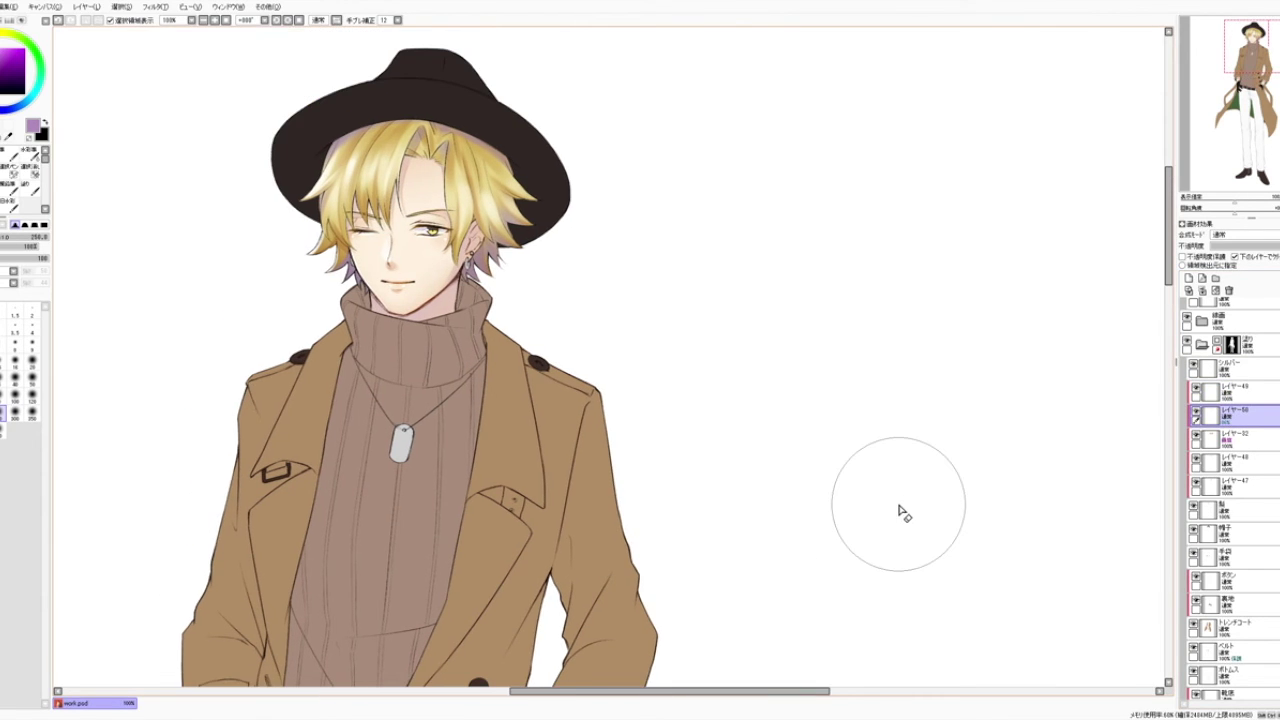
Step: Set the eraser to size 16, readjust the purple shadow layer's hue and saturation, and review the figure
click(4, 379)
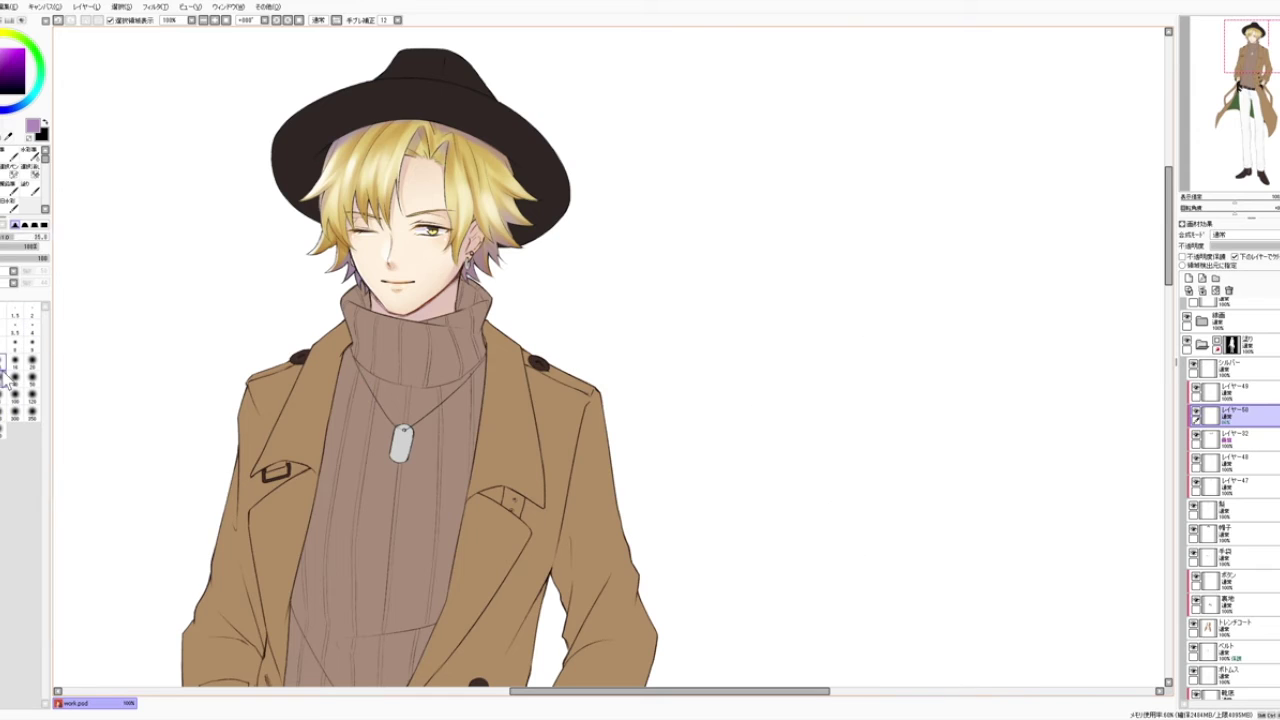
click(16, 362)
key(ctrl+u)
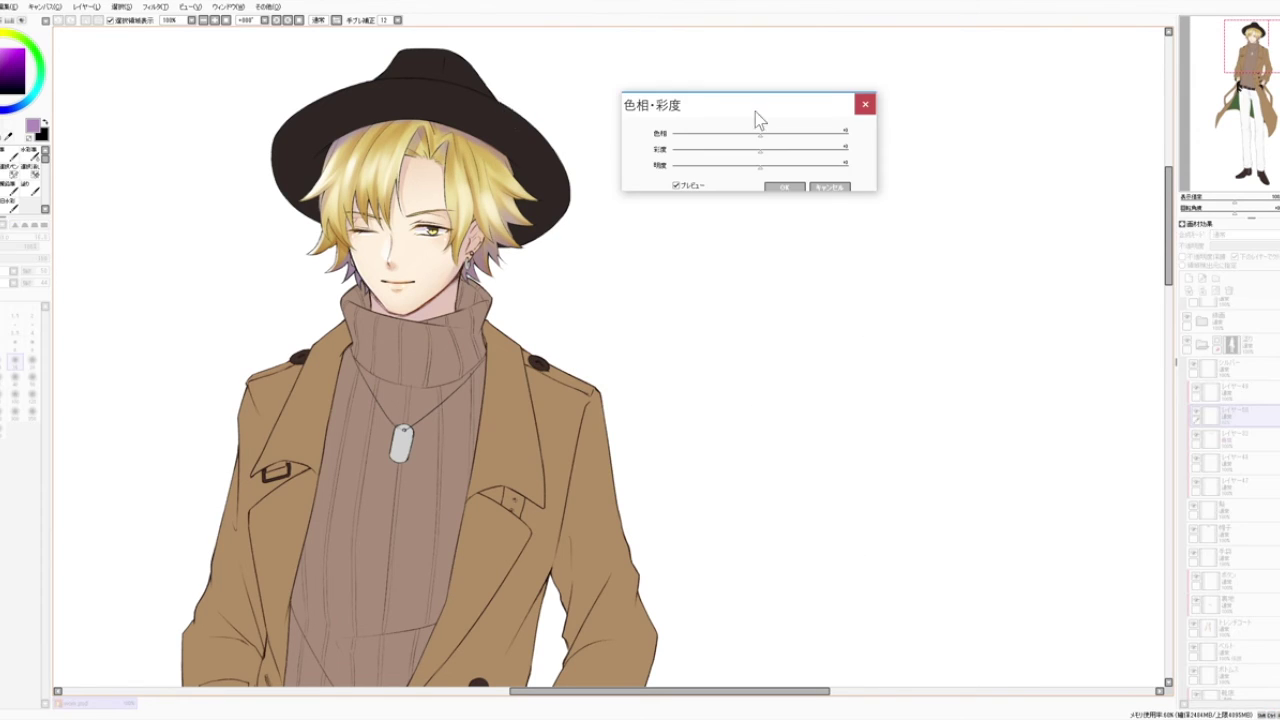
click(784, 187)
scroll(790, 145, down, 2)
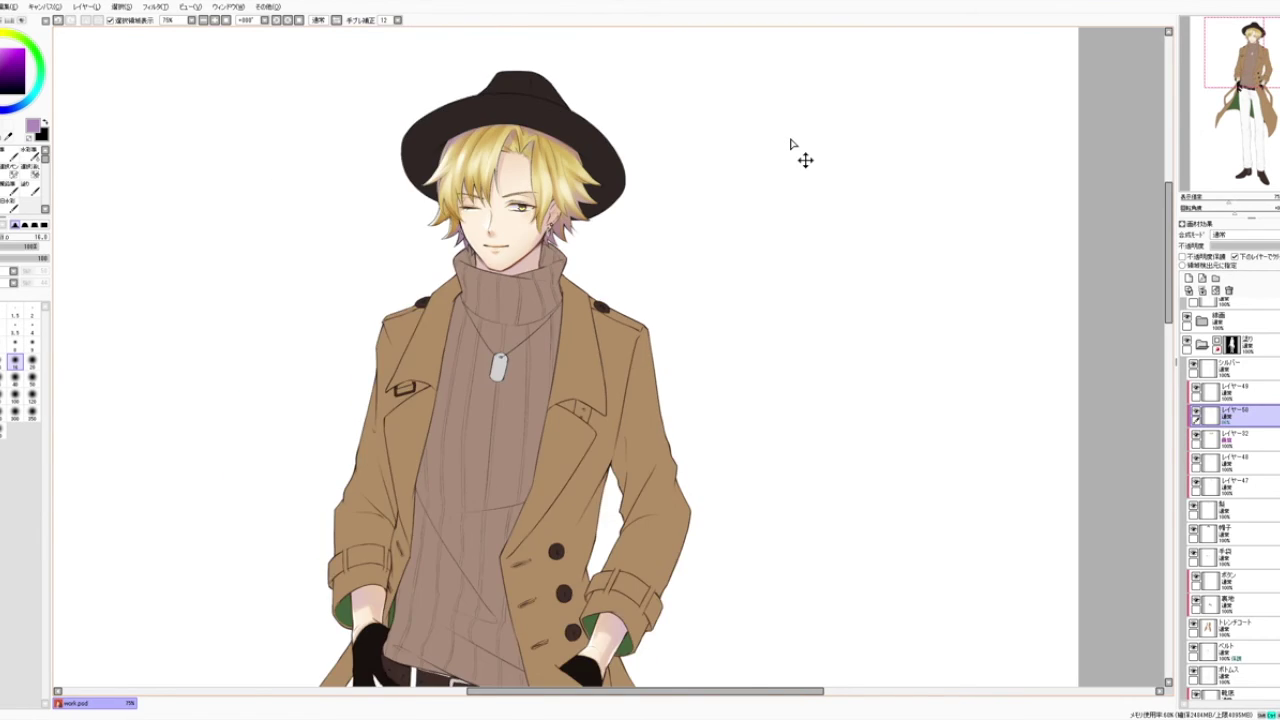
scroll(790, 141, up, 1)
drag(790, 140, 543, 134)
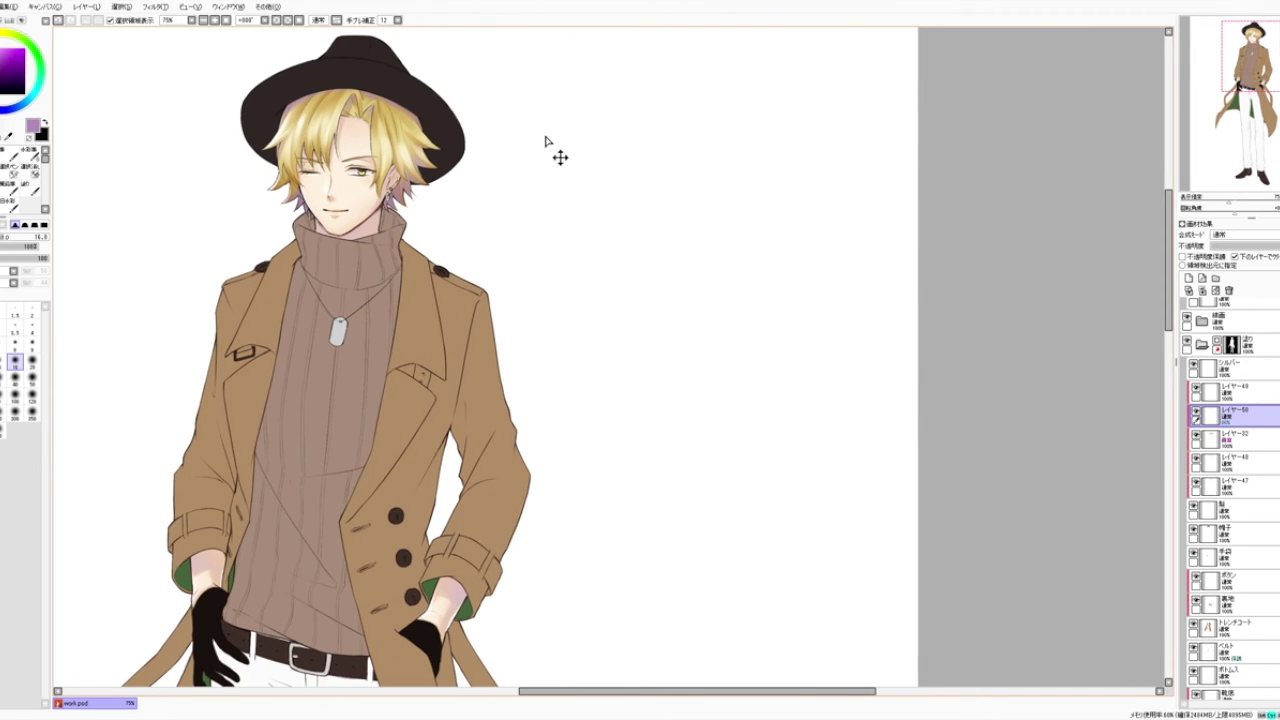
scroll(545, 141, up, 1)
scroll(665, 265, up, 1)
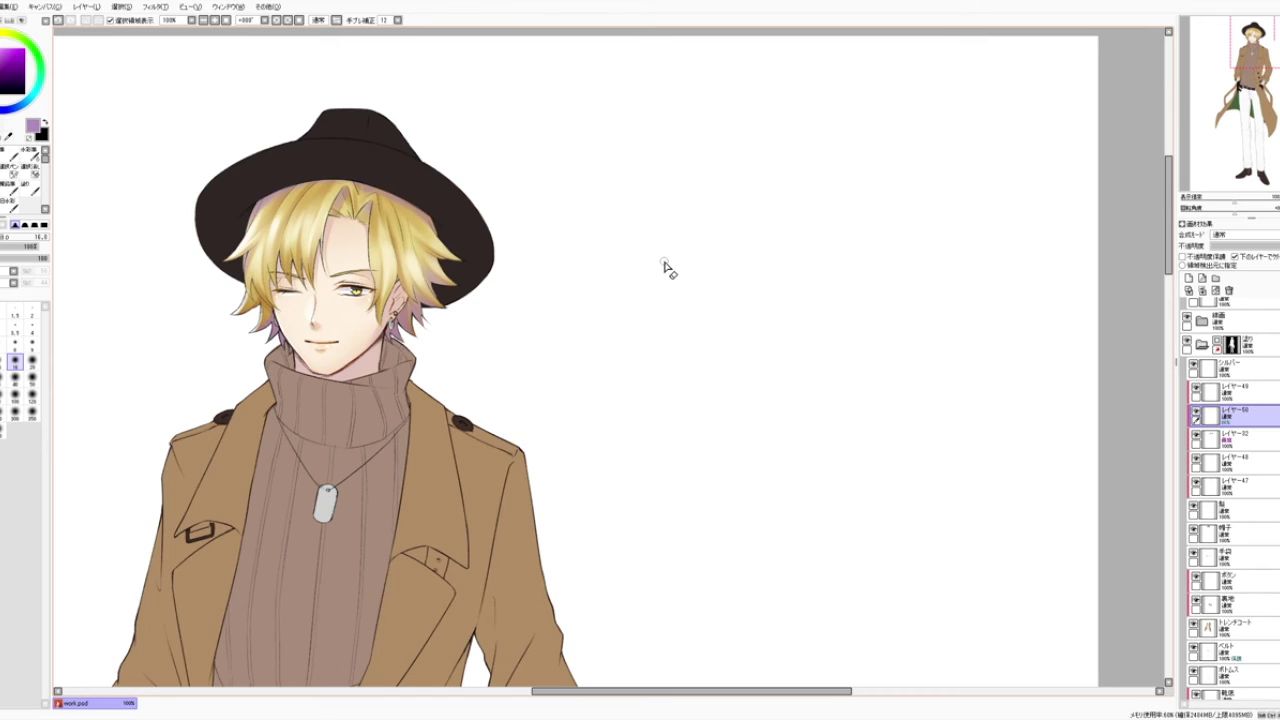
Step: Add a clipped Screen layer above the white highlights and prepare the brush at size 250 with the pale forehead skin tone
click(1262, 392)
click(1195, 387)
click(1196, 392)
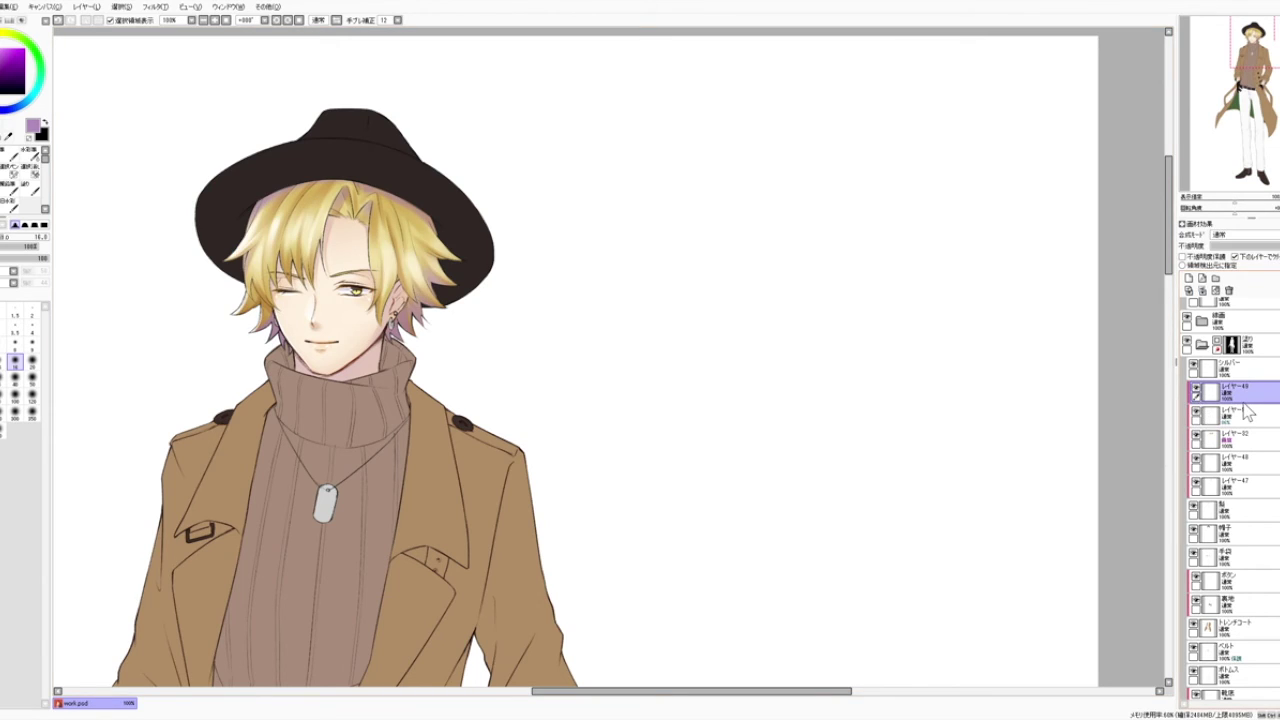
click(1201, 279)
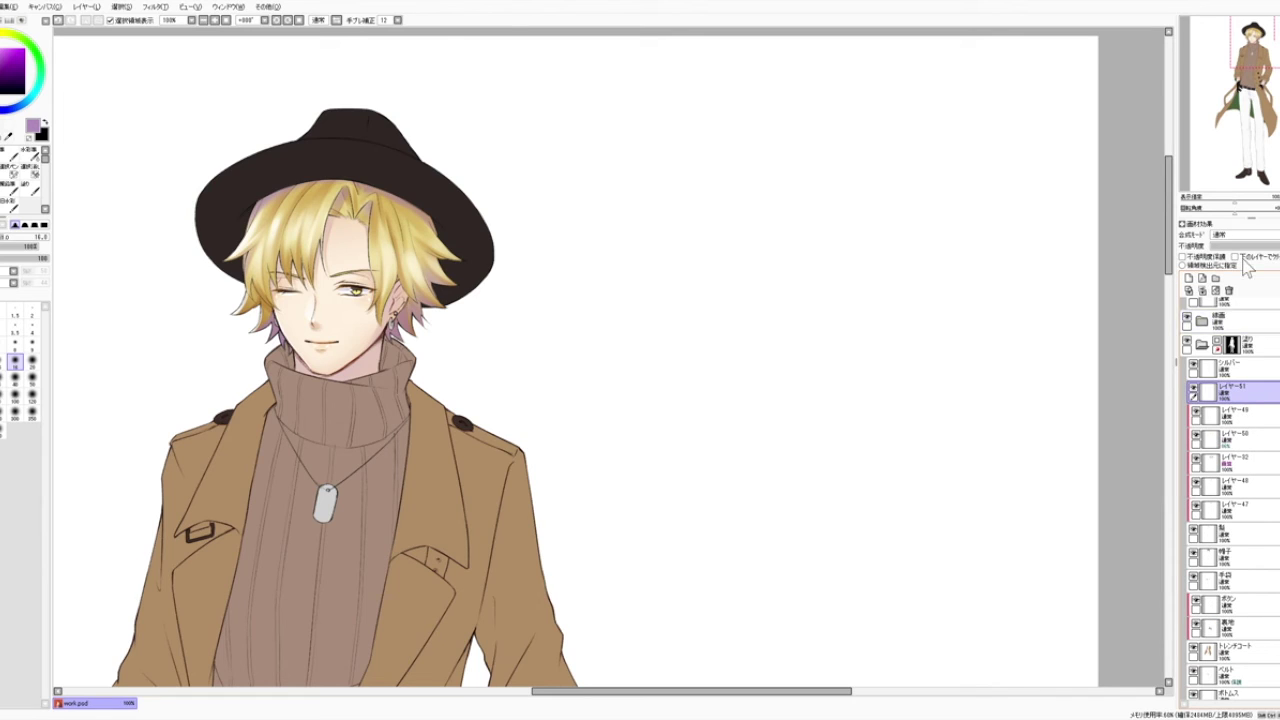
alt+click(325, 263)
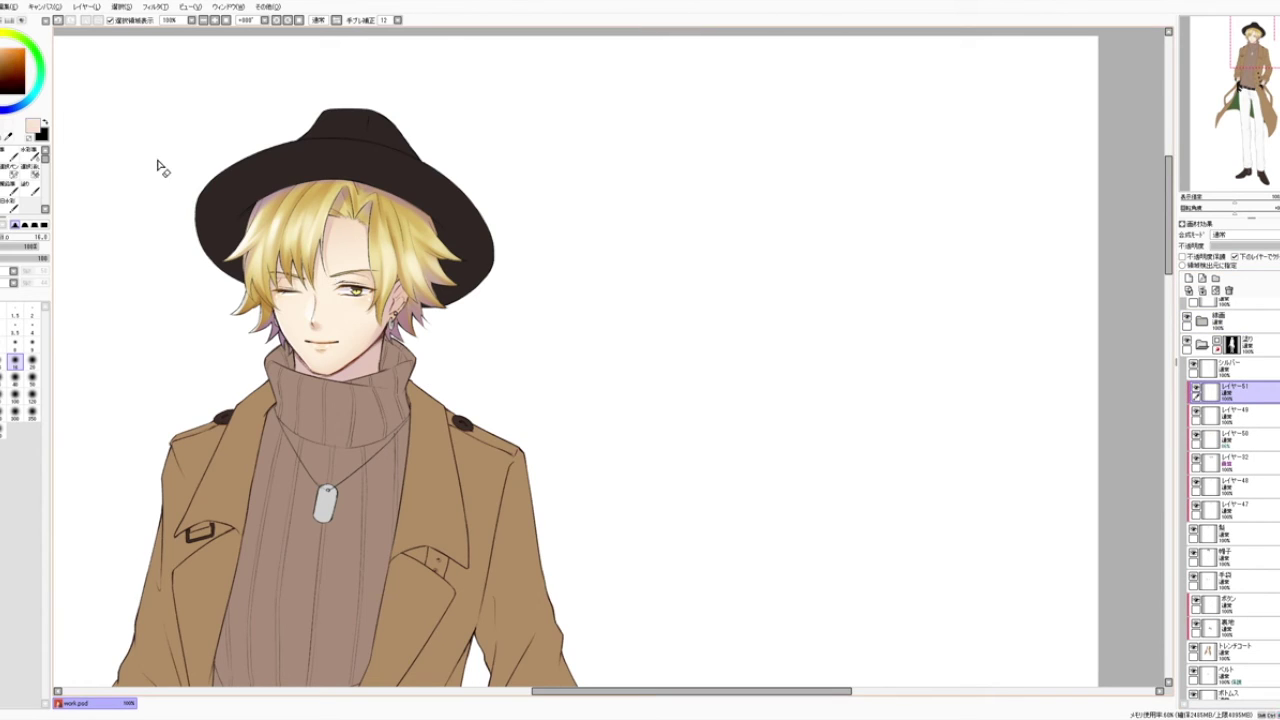
click(33, 189)
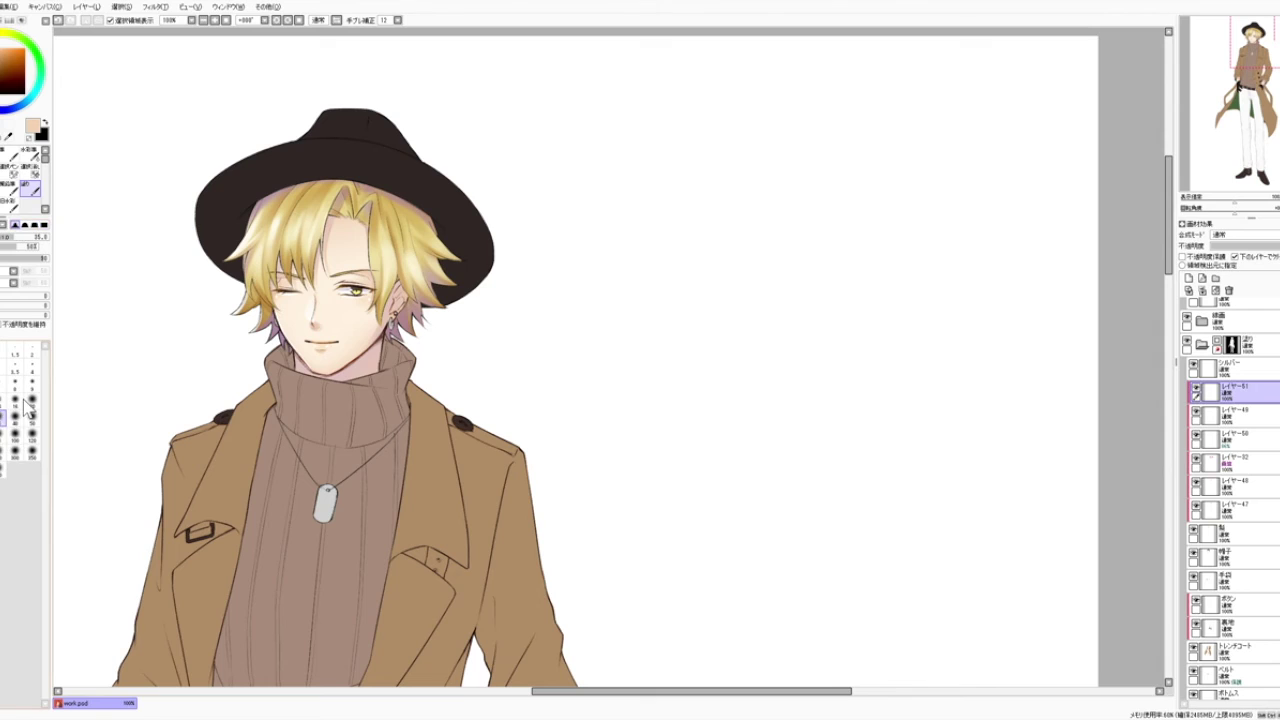
click(3, 453)
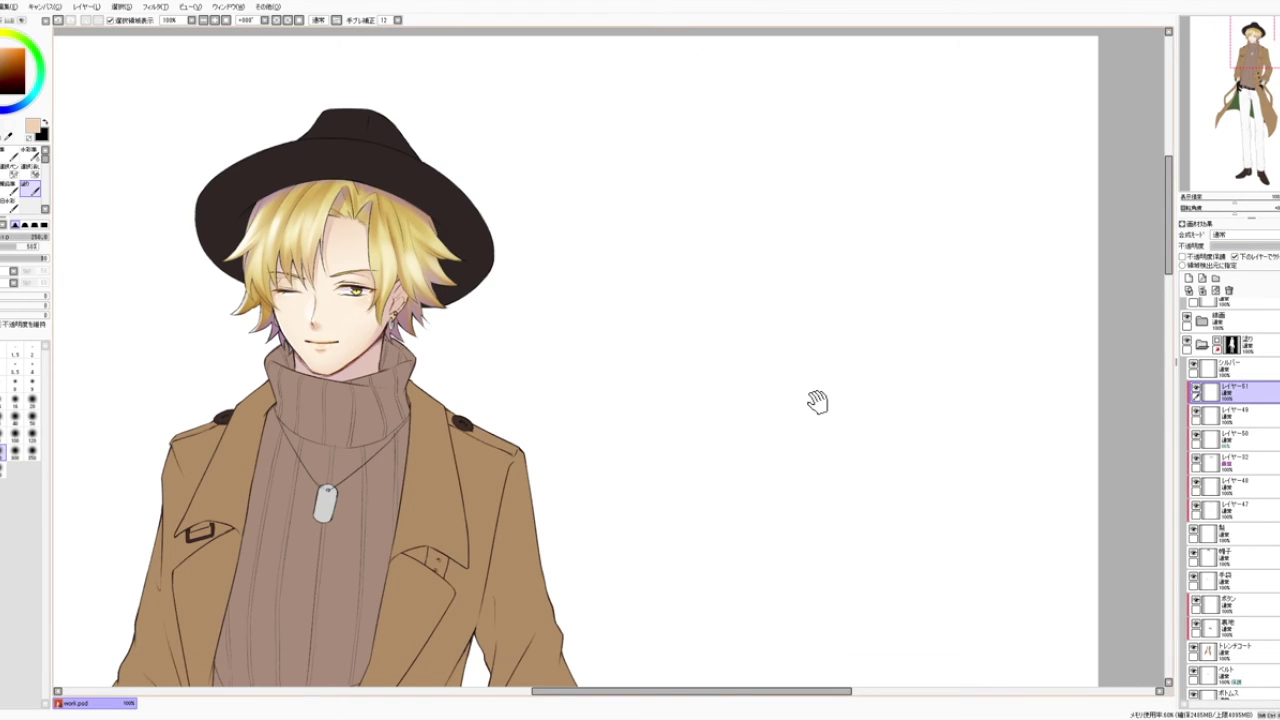
drag(814, 403, 822, 401)
click(1232, 234)
click(1226, 260)
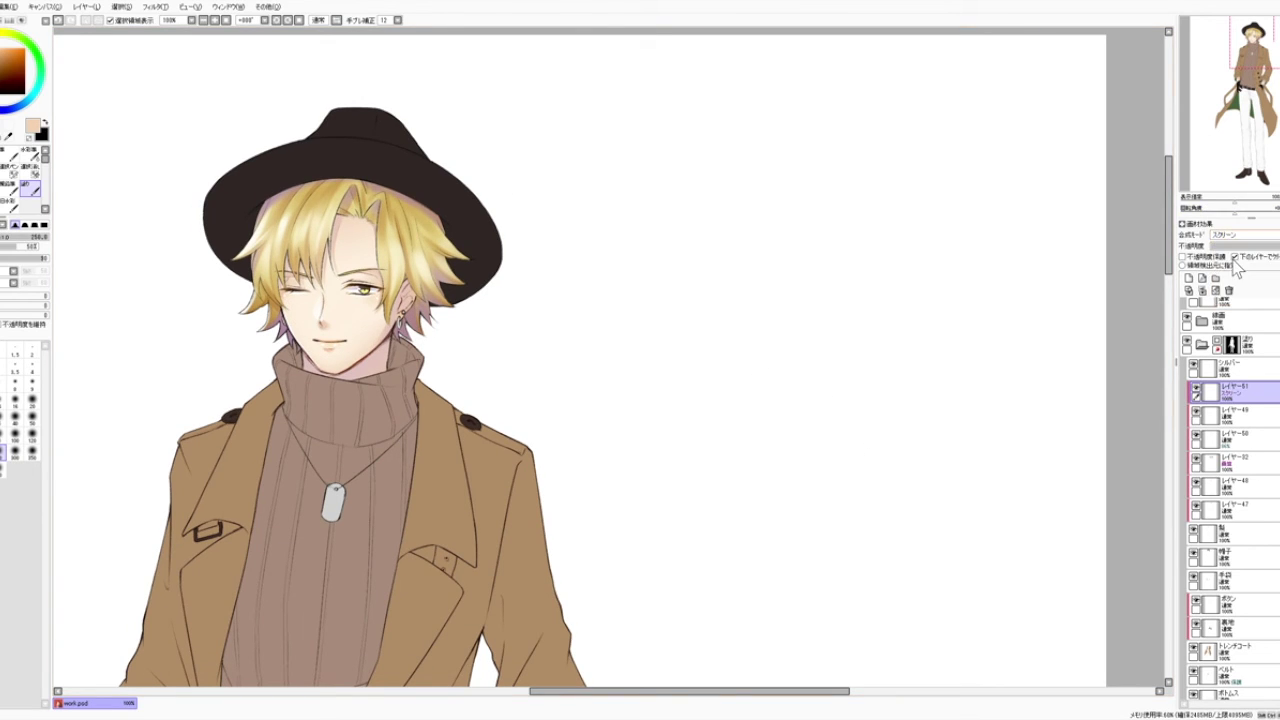
drag(737, 409, 749, 409)
Step: Open the line art folder, add a clipped layer above the hair line layer, and choose a dark brown colour
click(1235, 367)
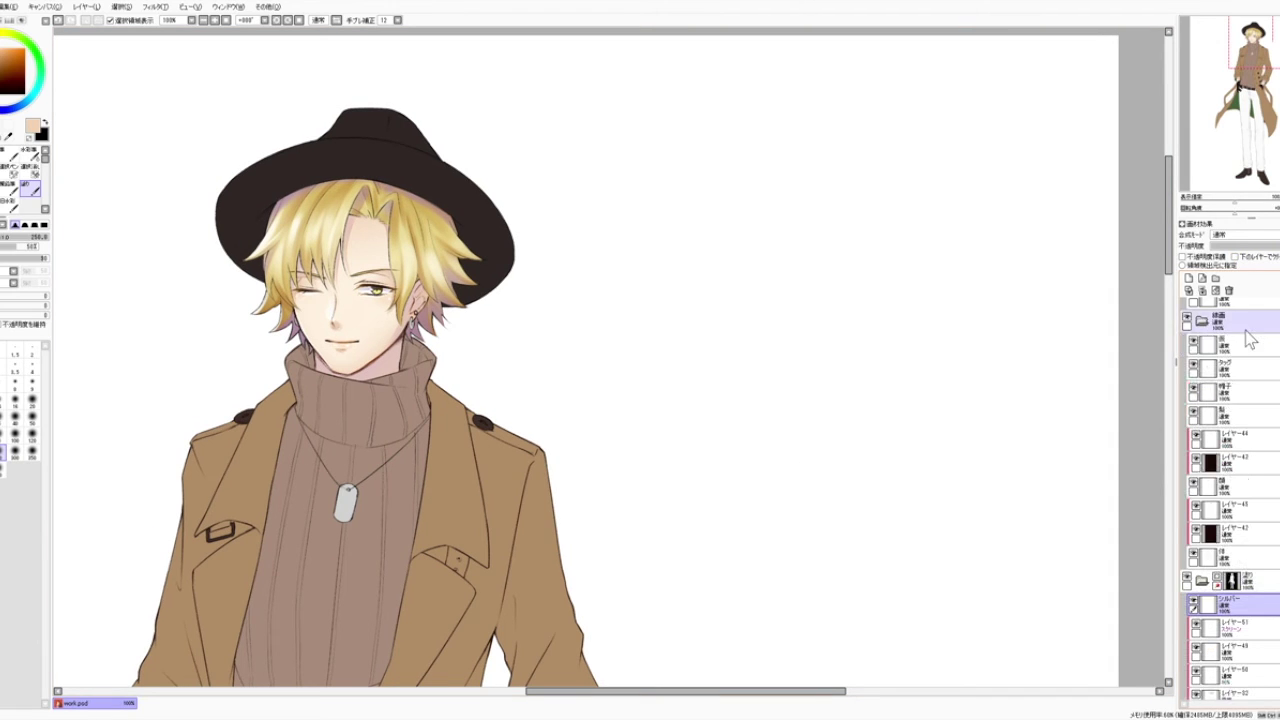
click(1203, 320)
click(1228, 410)
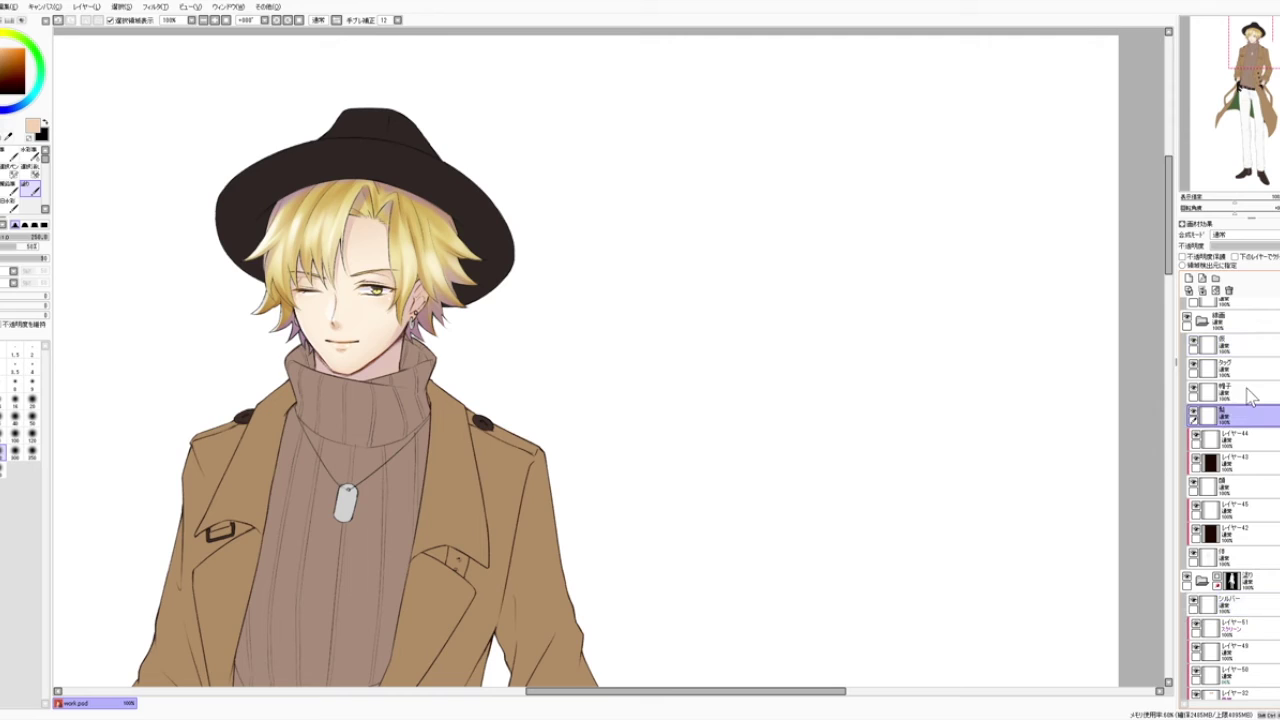
click(1188, 278)
click(1262, 257)
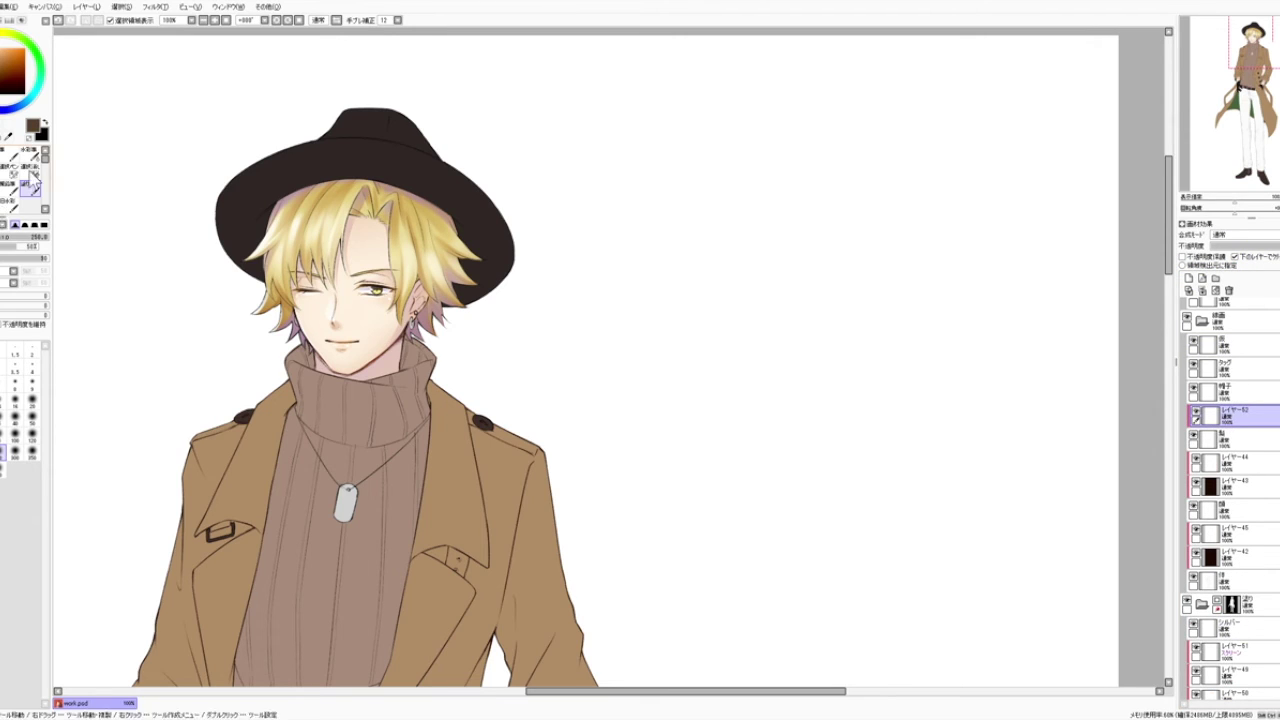
Step: Fill the clipped layer above the hair line art with dark brown and adjust its hue, saturation and lightness
click(3, 205)
click(431, 316)
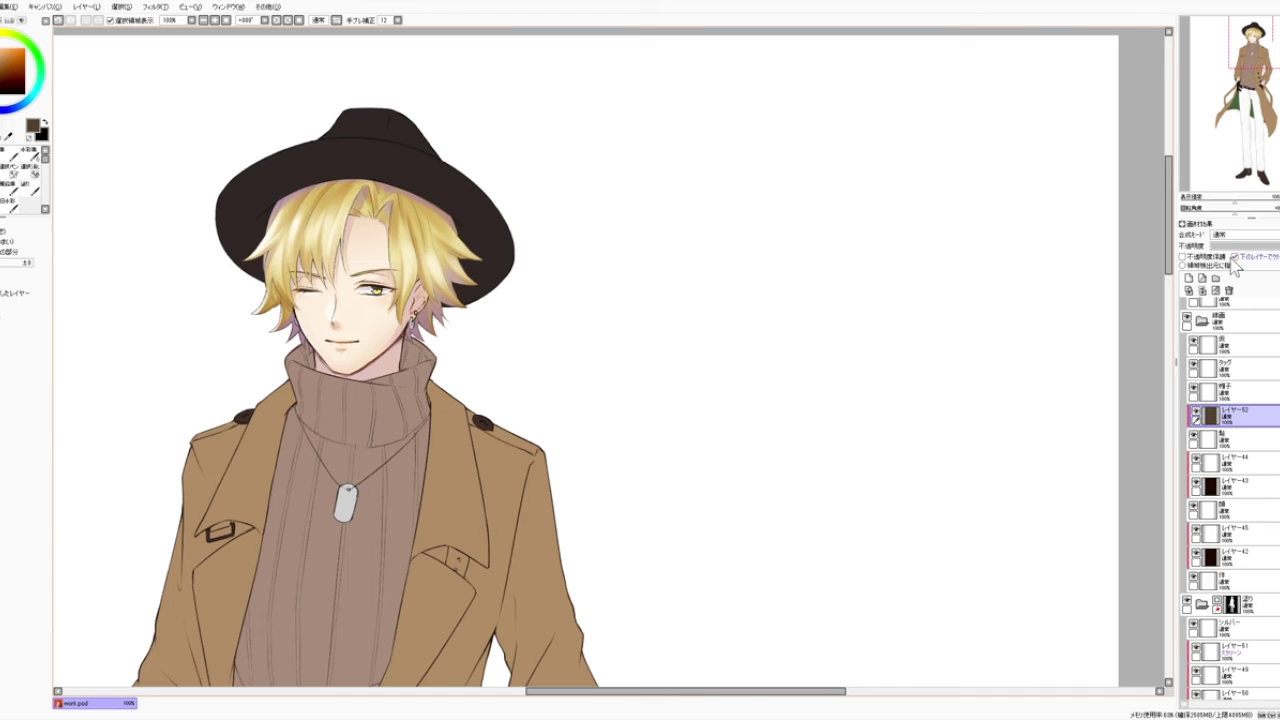
drag(709, 415, 724, 413)
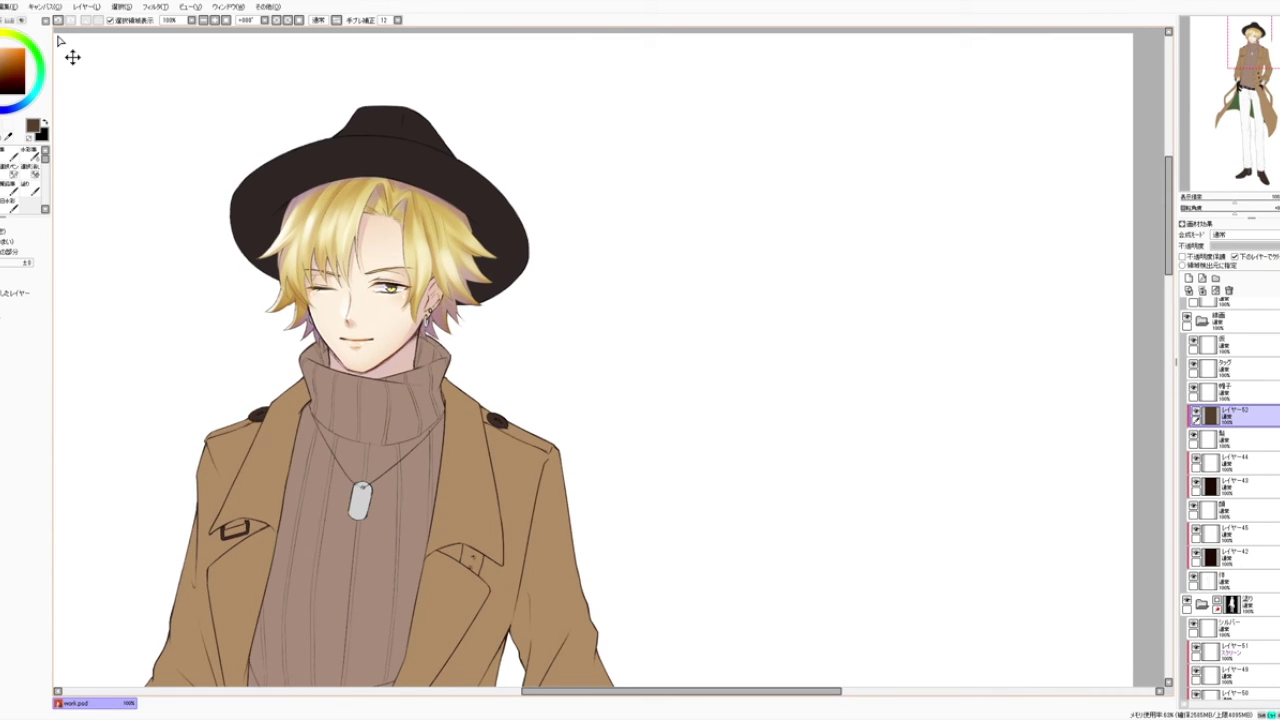
key(ctrl+u)
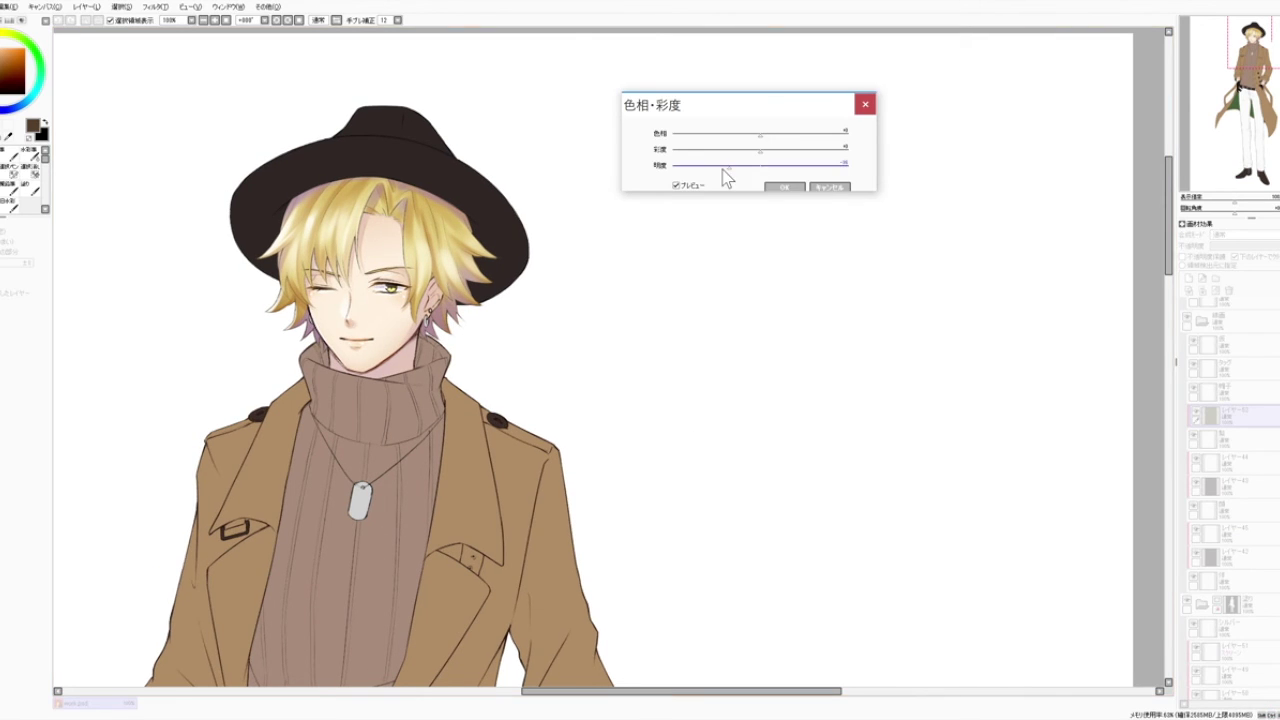
drag(723, 170, 798, 151)
click(768, 135)
click(783, 189)
Step: Examine the recoloured hair line art at several zoom levels, mirrored, and with its colour layer hidden and shown
scroll(780, 182, up, 2)
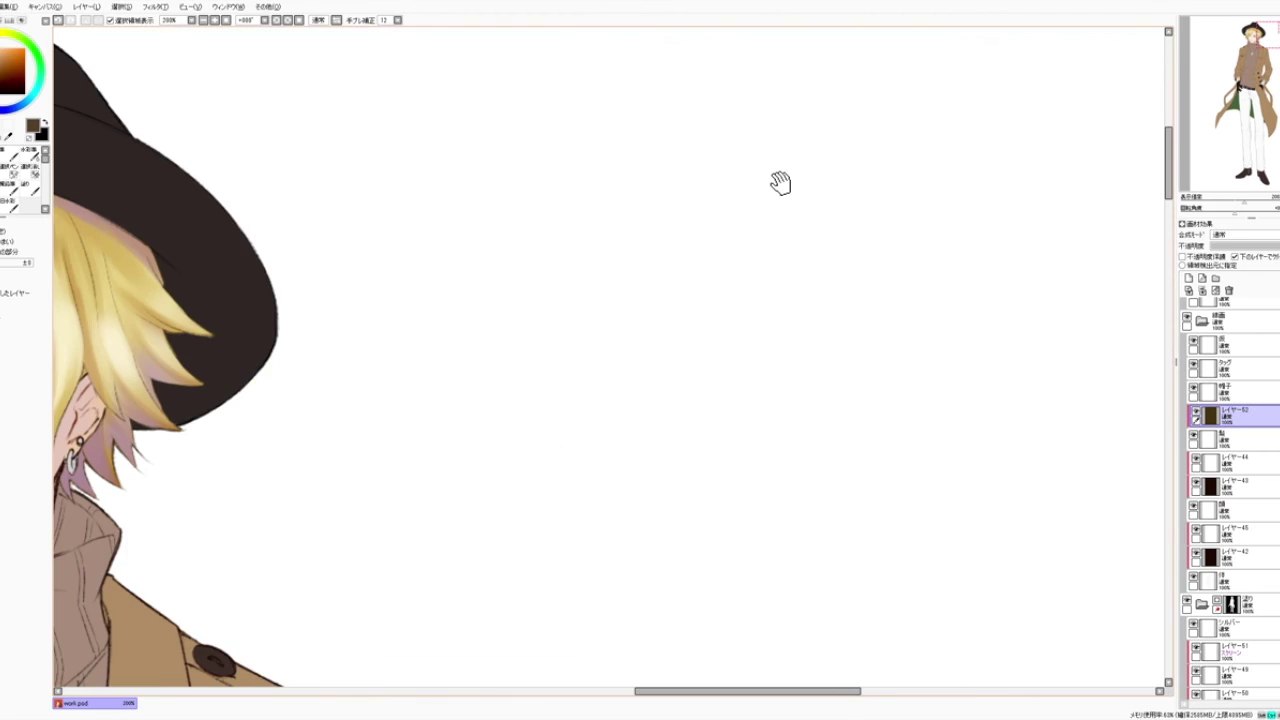
scroll(794, 214, down, 1)
scroll(794, 216, down, 1)
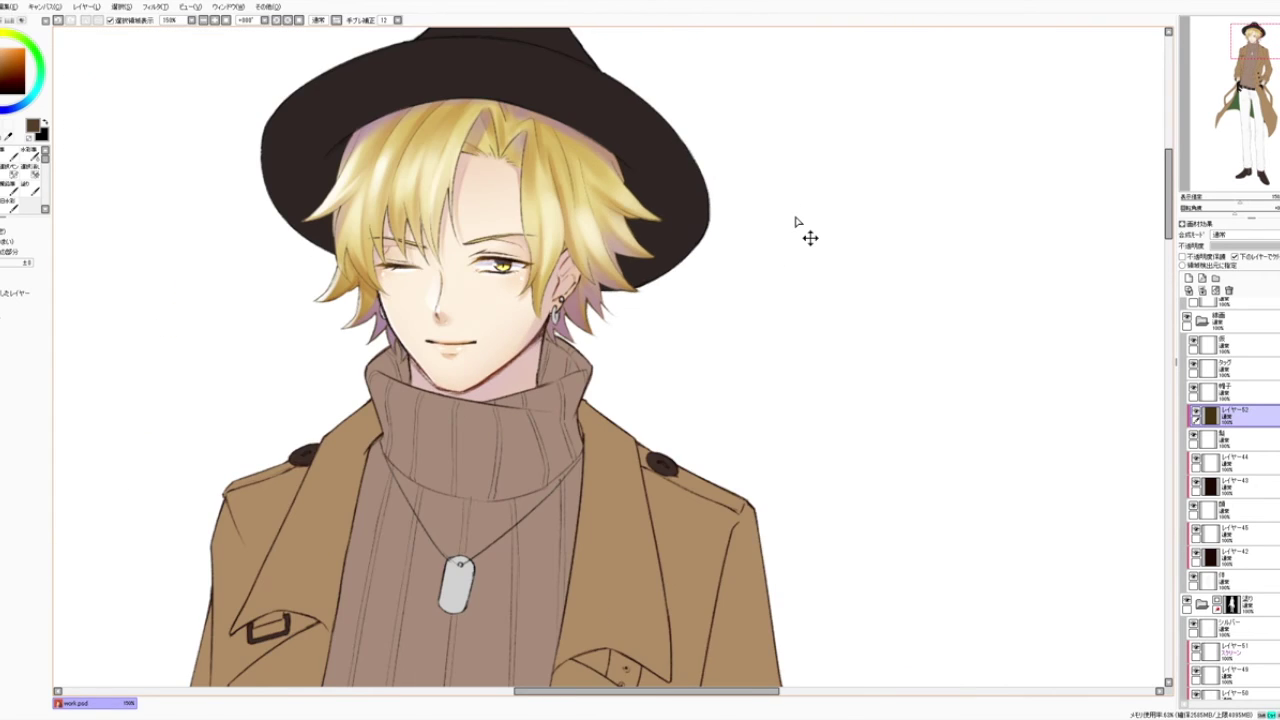
drag(794, 218, 741, 292)
click(340, 21)
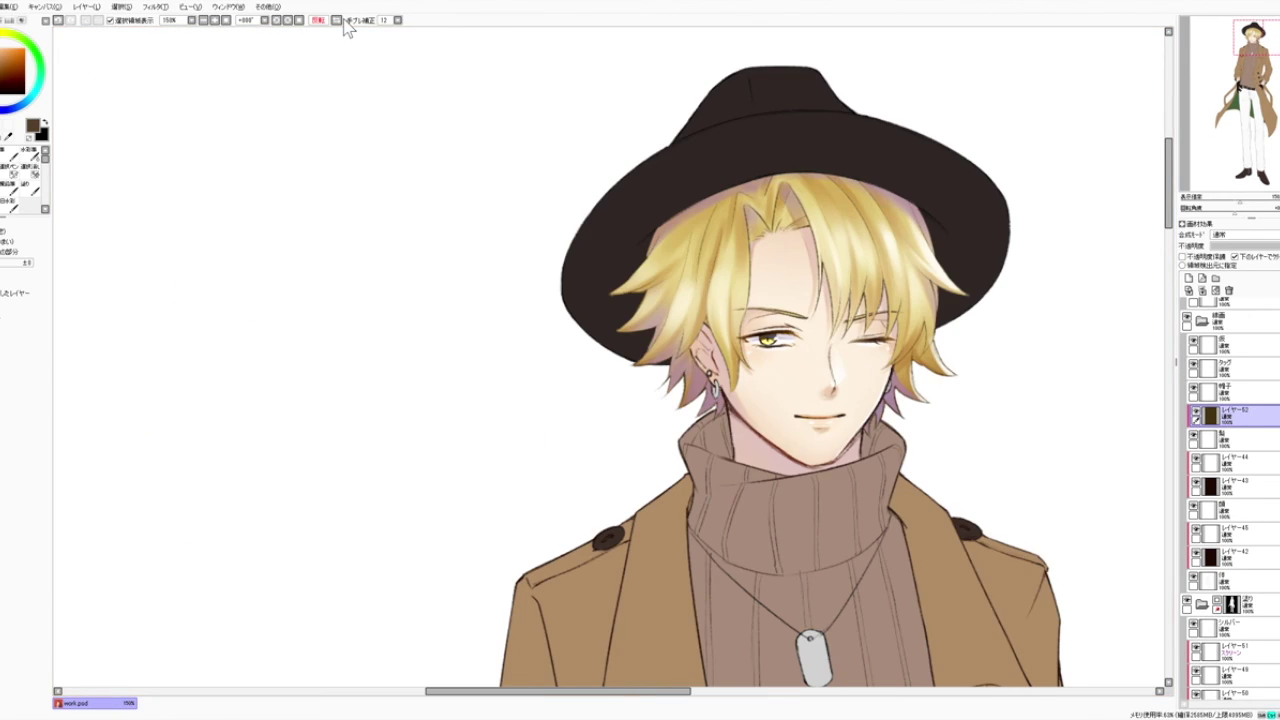
key(Page_Down)
key(Page_Down)
key(Page_Up)
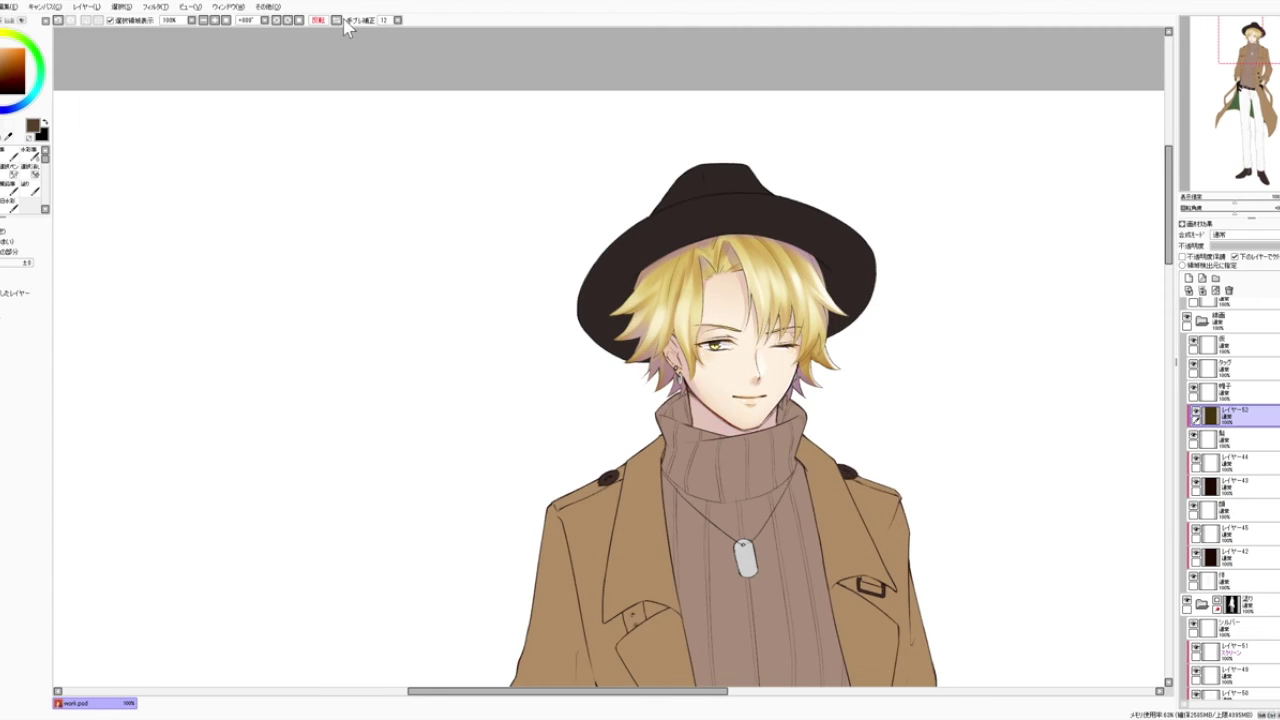
drag(557, 224, 386, 146)
click(1196, 412)
click(1196, 412)
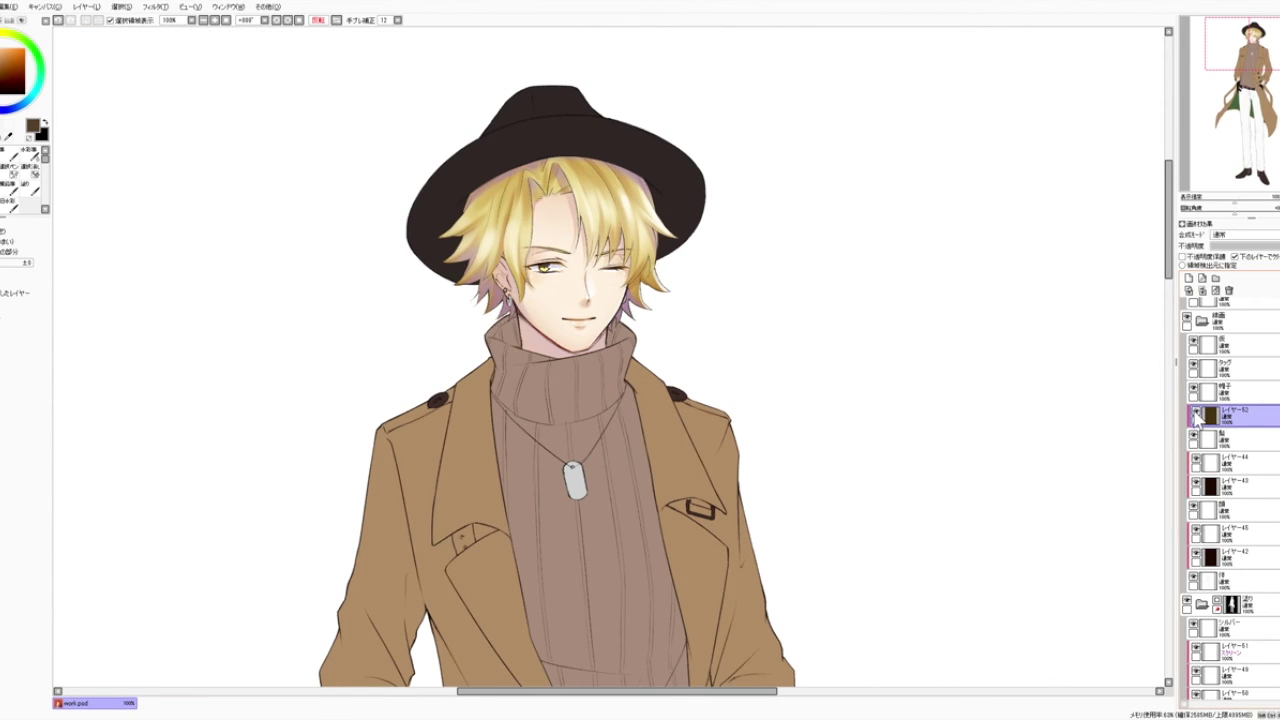
drag(1006, 488, 845, 440)
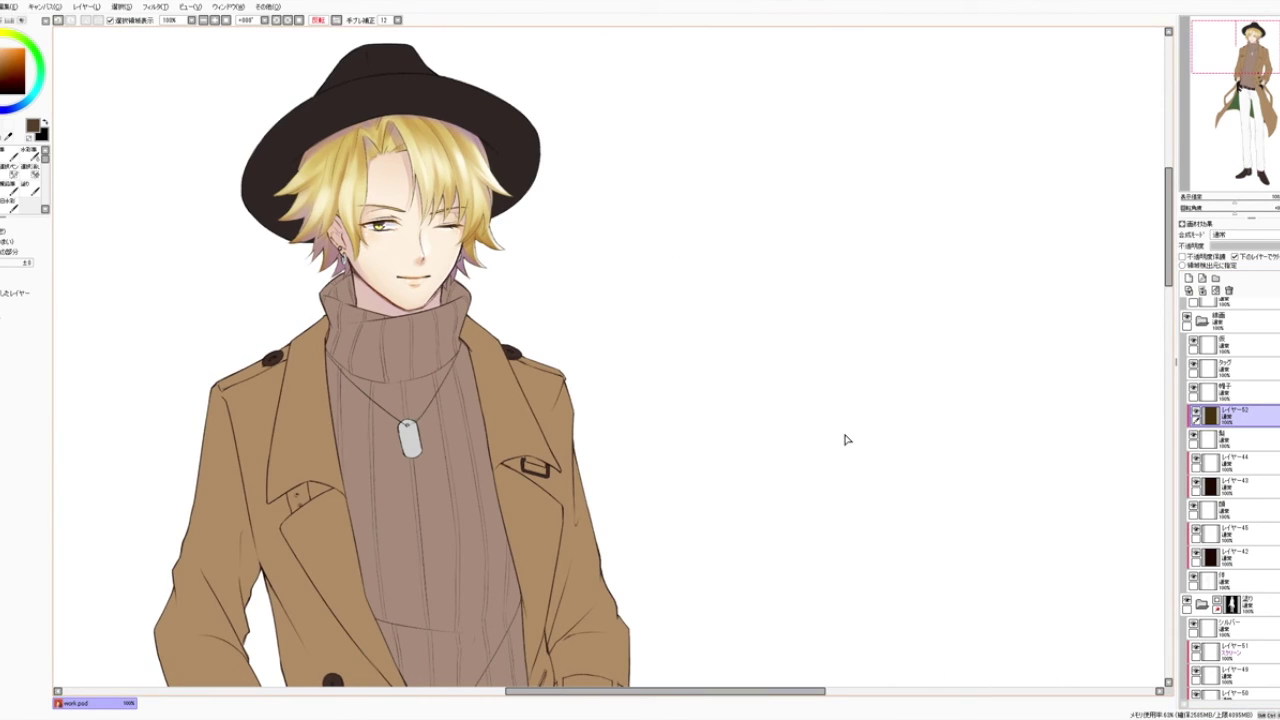
Step: Add another clipped layer above the hair line colour fill and prepare the size 250 painting brush with a more saturated orange-brown
click(1189, 278)
click(2, 67)
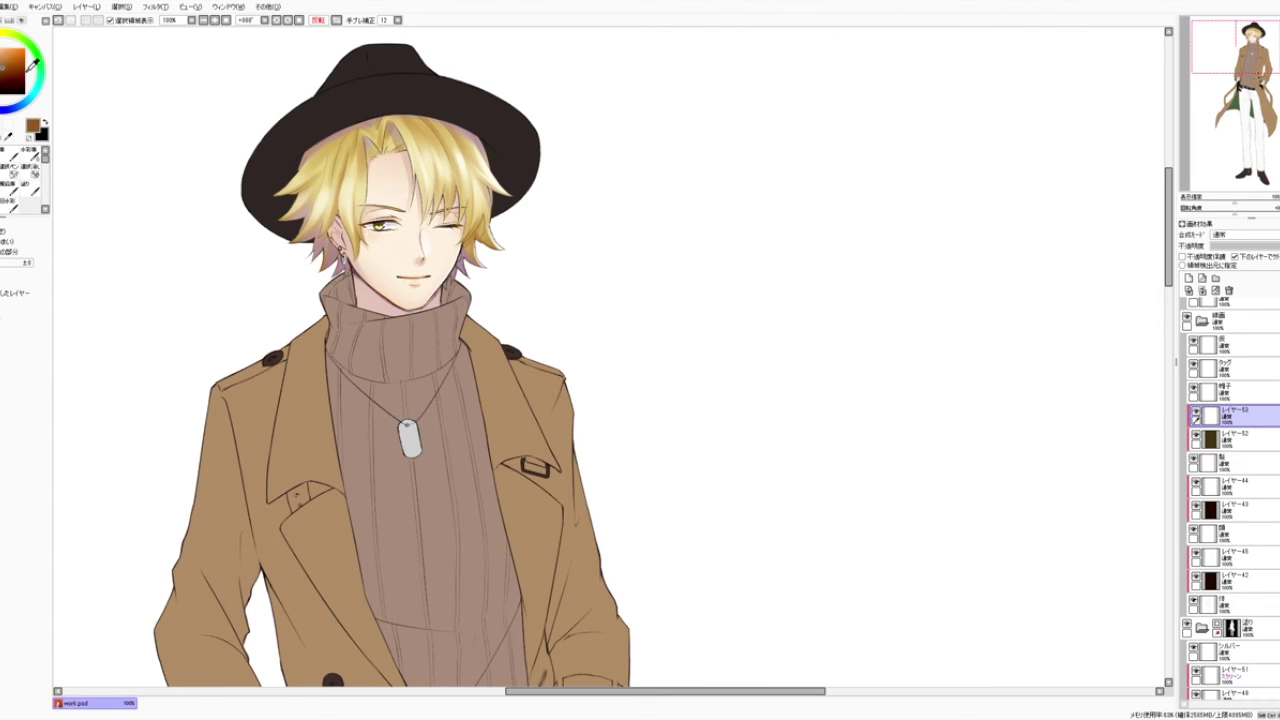
click(30, 189)
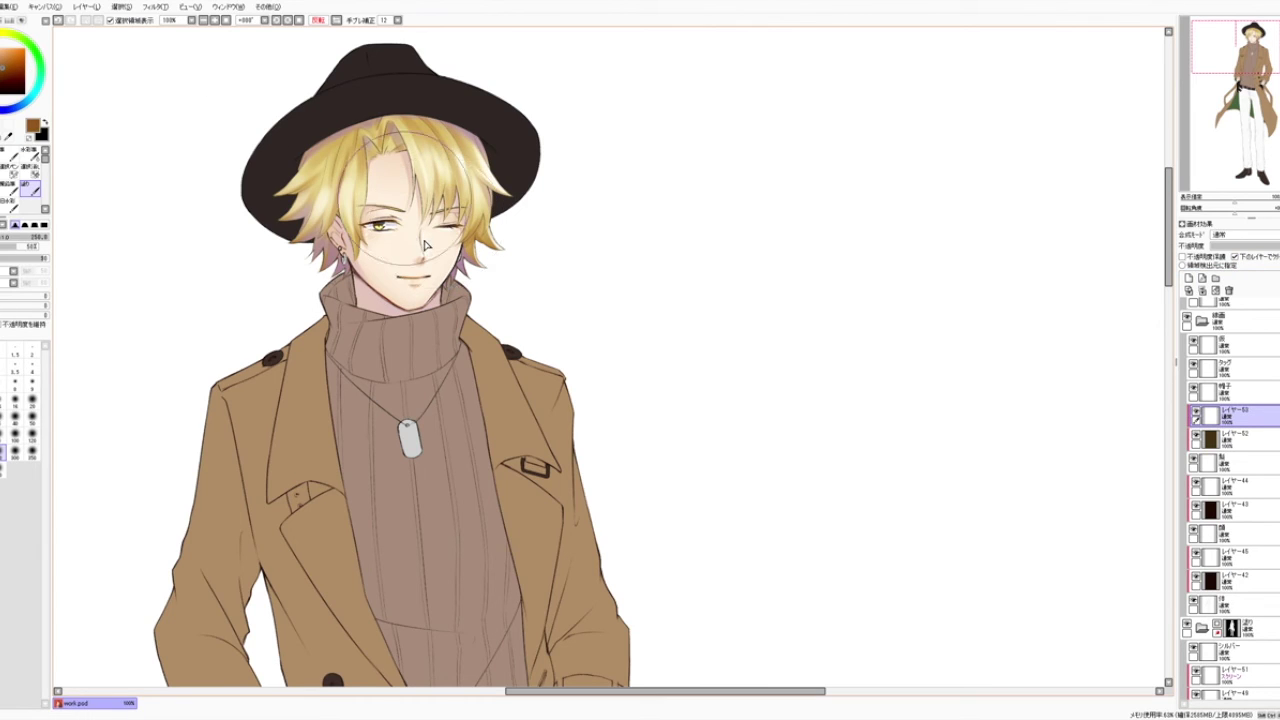
Step: Review the hair and the overall figure close up and from a distance, in mirrored and normal orientation
scroll(436, 184, down, 2)
scroll(436, 182, up, 3)
drag(623, 141, 62, 257)
click(337, 20)
scroll(190, 131, down, 1)
mouse_move(632, 142)
mouse_down()
mouse_move(612, 114)
mouse_move(646, 86)
mouse_move(634, 71)
mouse_up()
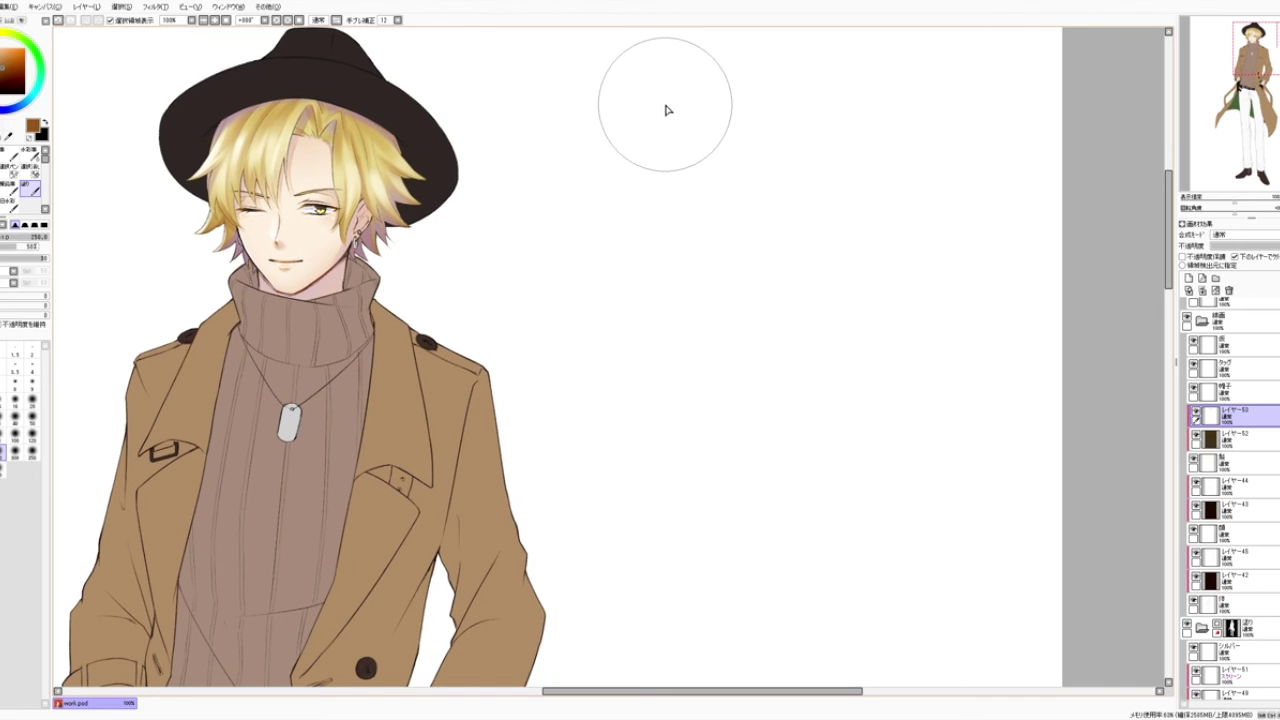
scroll(665, 110, down, 1)
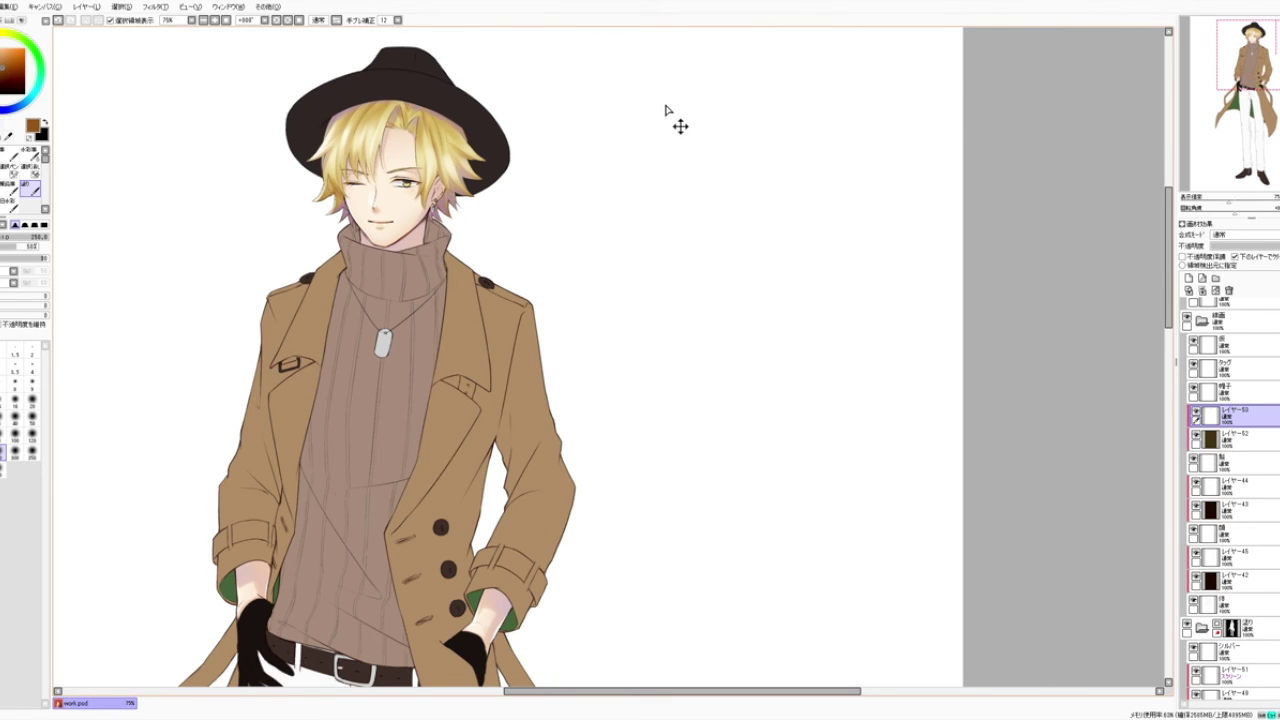
scroll(665, 110, down, 1)
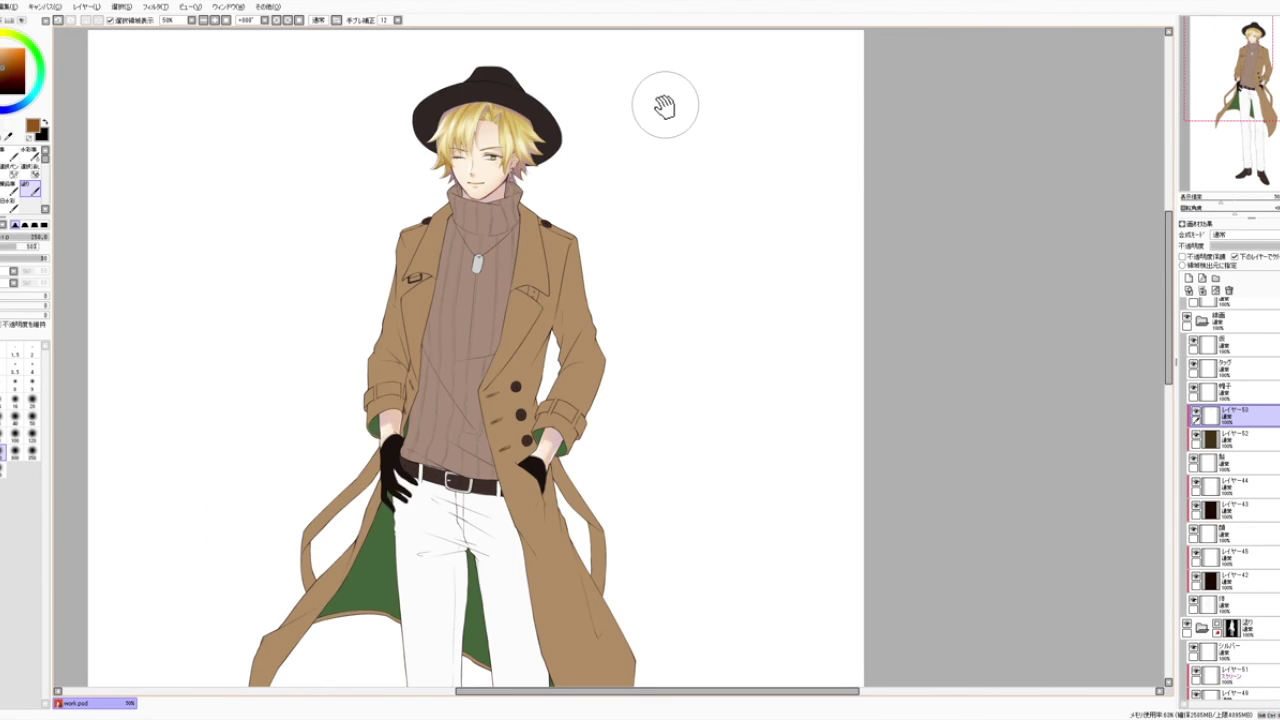
drag(763, 206, 679, 307)
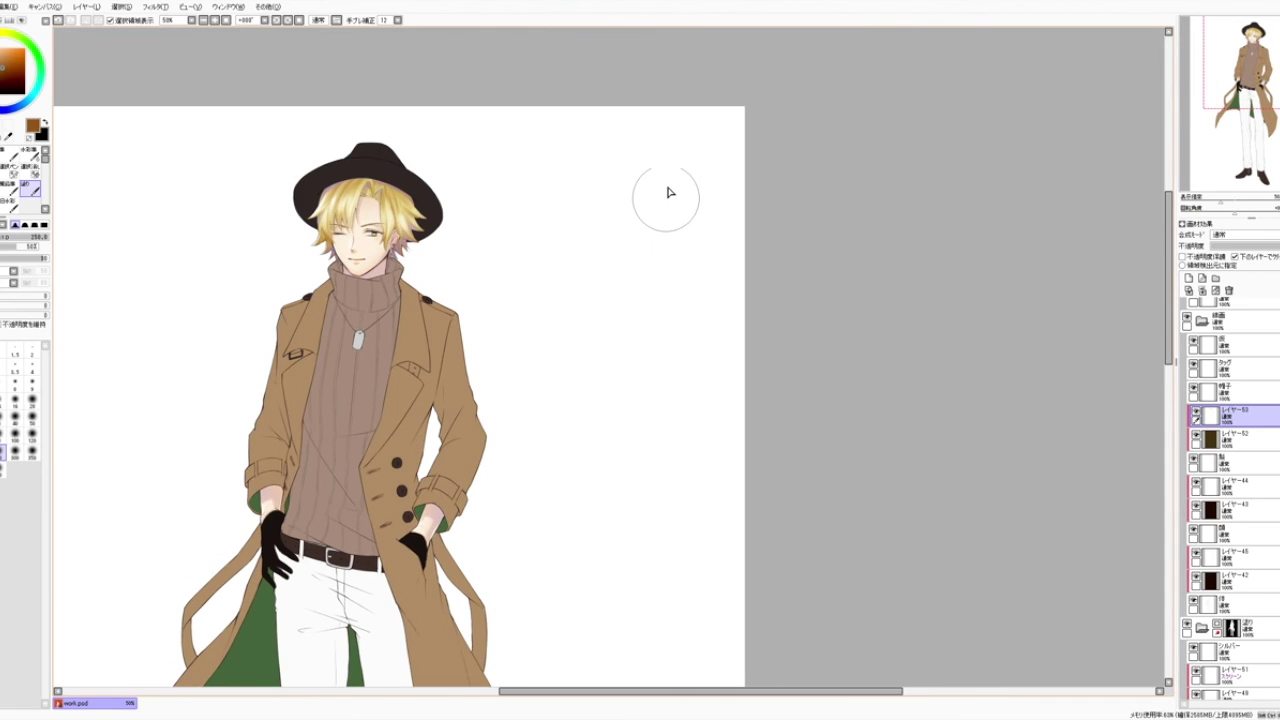
Step: Collapse the line art folder and add a new layer below the ハイライト layer in the 加筆 folder
click(1206, 323)
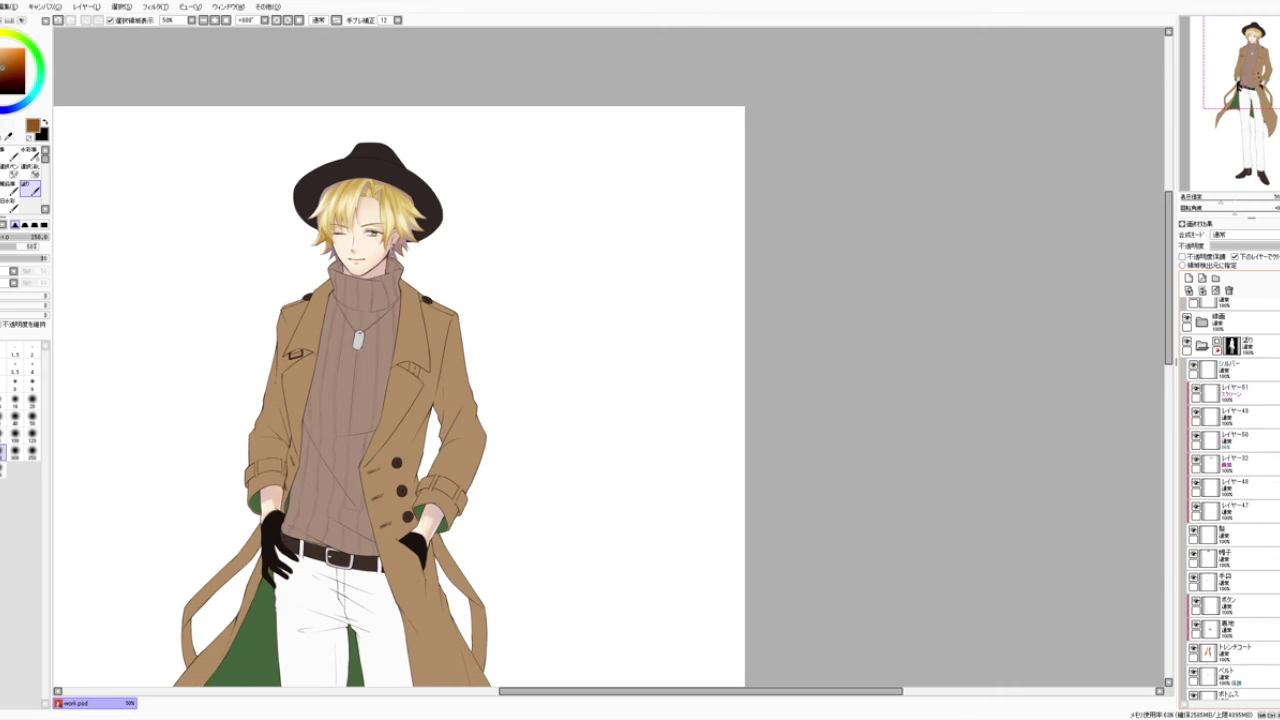
scroll(1215, 345, up, 3)
click(1262, 384)
click(1190, 279)
drag(1243, 386, 1242, 413)
key(Page_Up)
key(Page_Up)
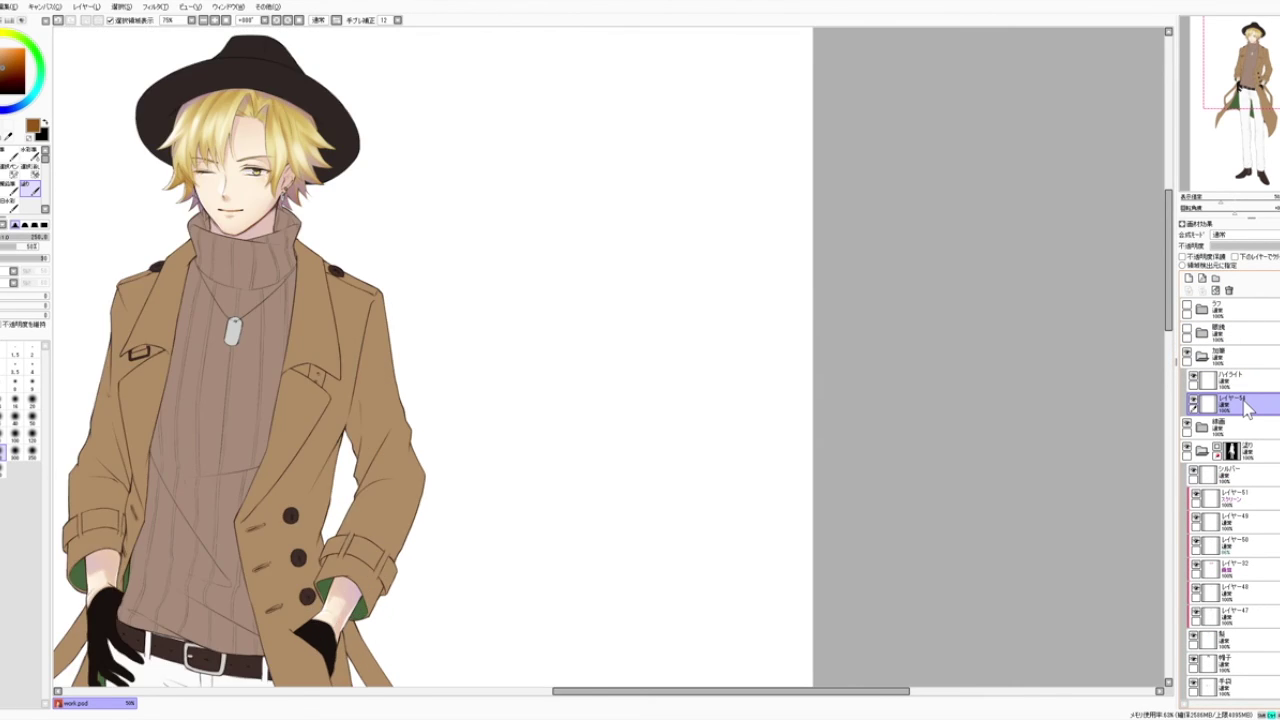
drag(437, 237, 692, 381)
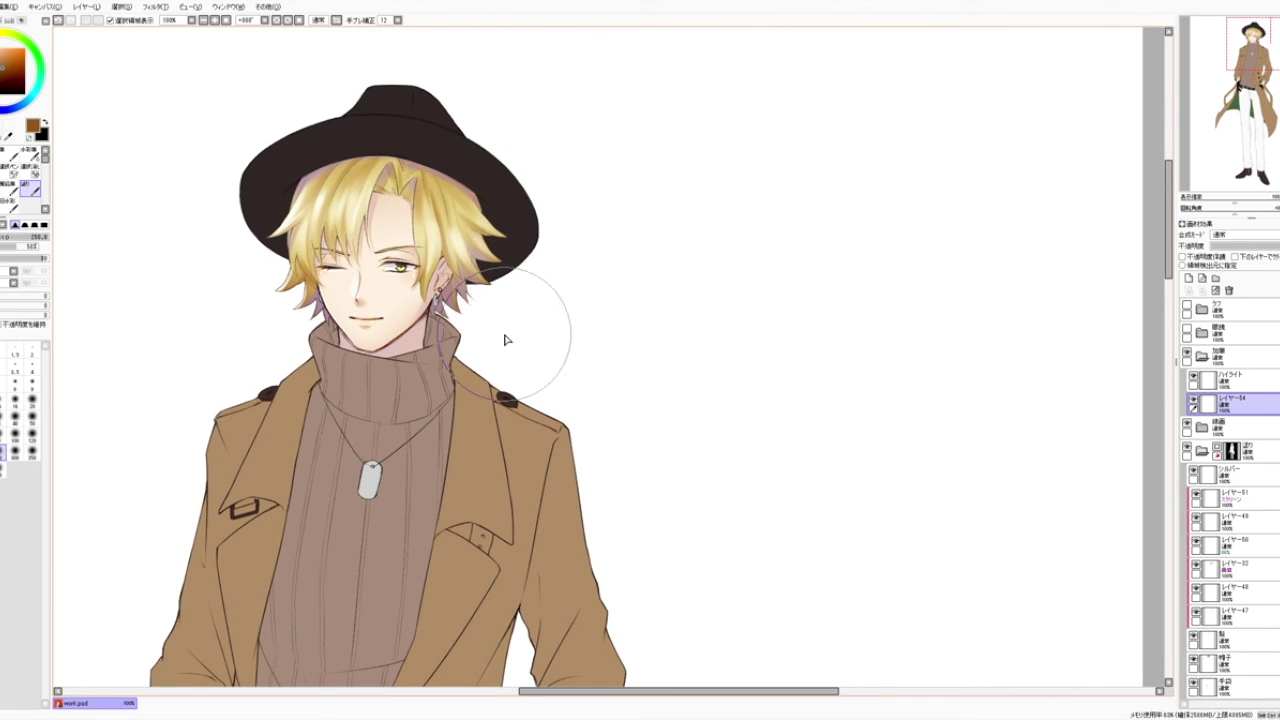
Step: Set up the thin brush for stray hairs, choosing a fine size and sampling the pale cream colour of the hair highlight
click(9, 153)
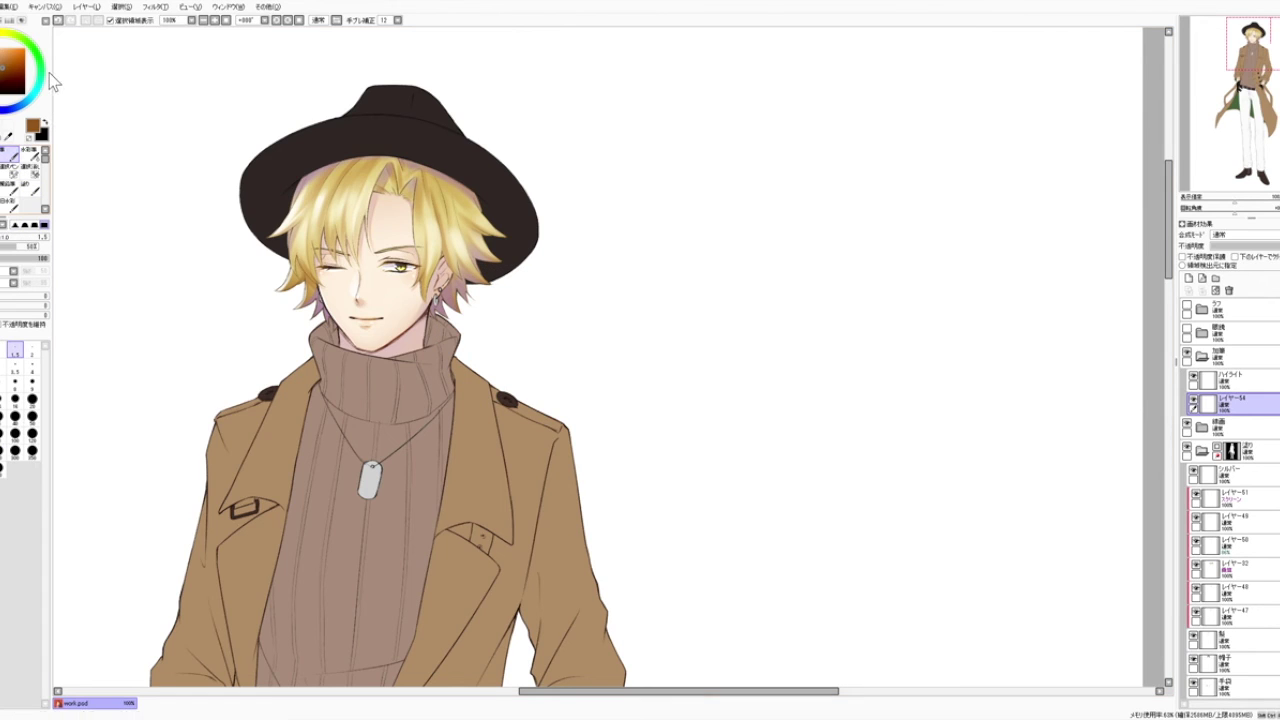
alt+click(362, 171)
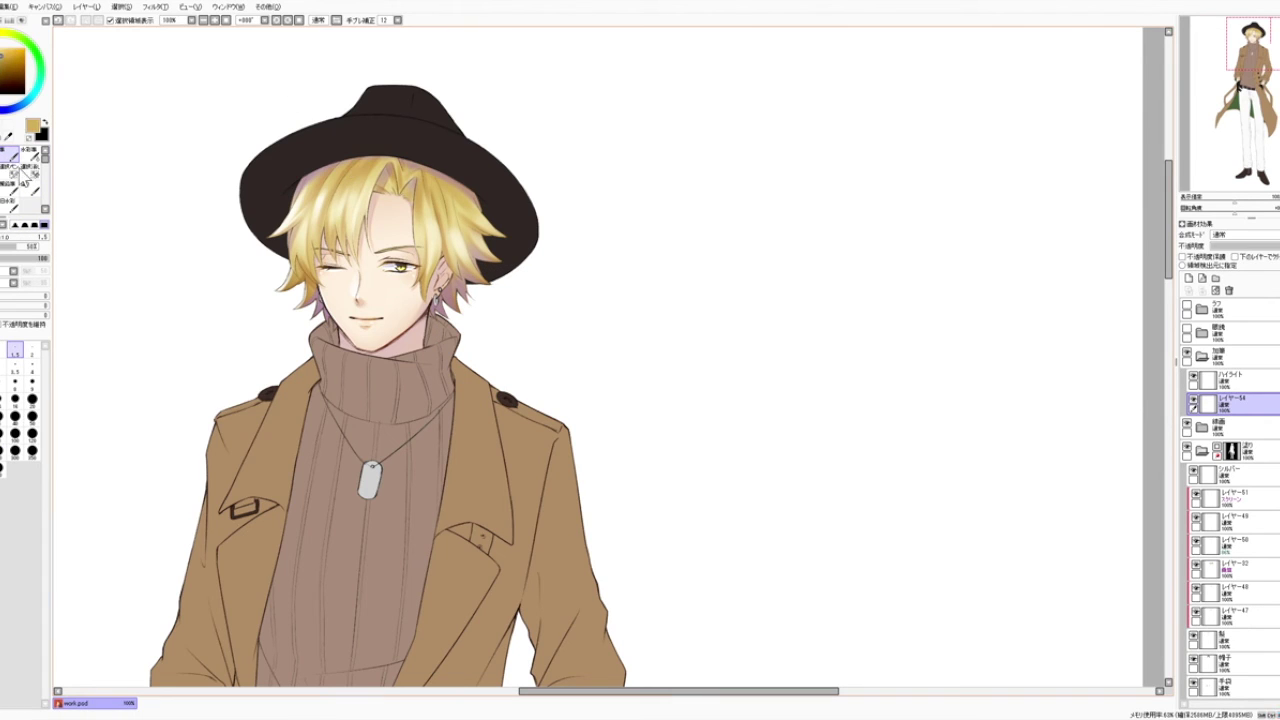
click(15, 367)
scroll(141, 143, down, 3)
scroll(141, 143, up, 3)
drag(404, 185, 466, 239)
scroll(530, 62, up, 2)
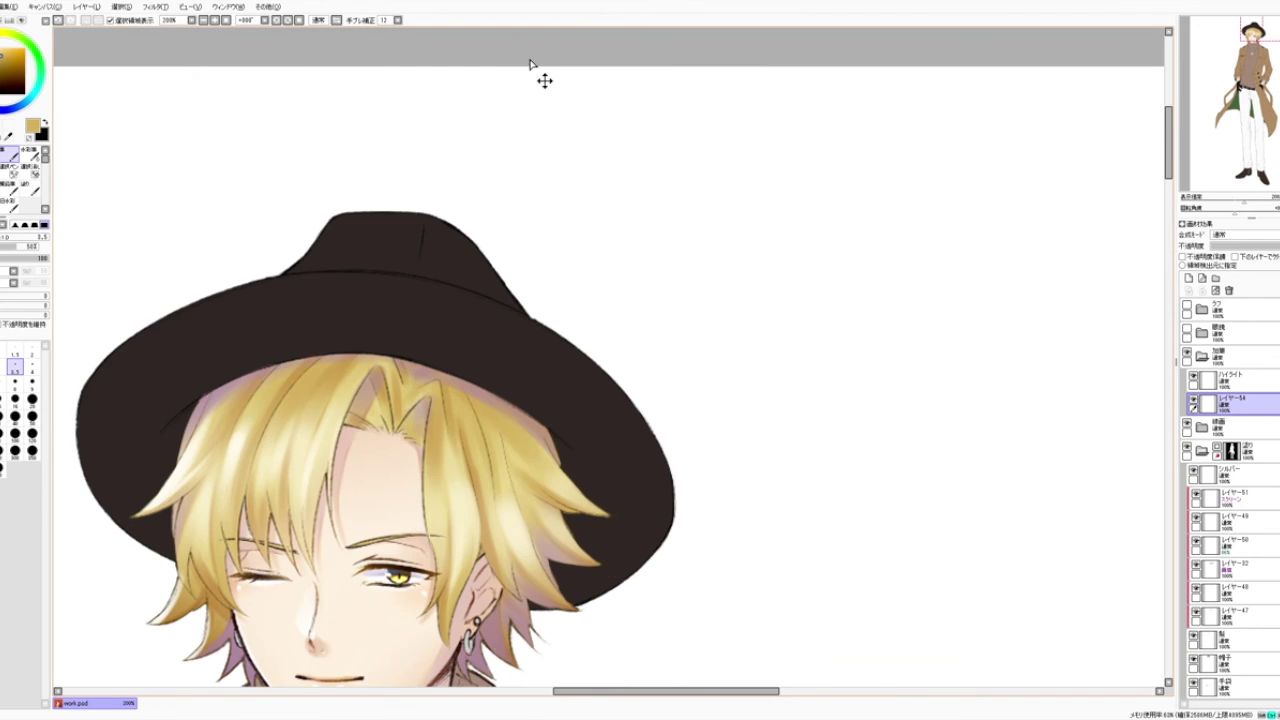
drag(280, 369, 493, 167)
alt+click(393, 252)
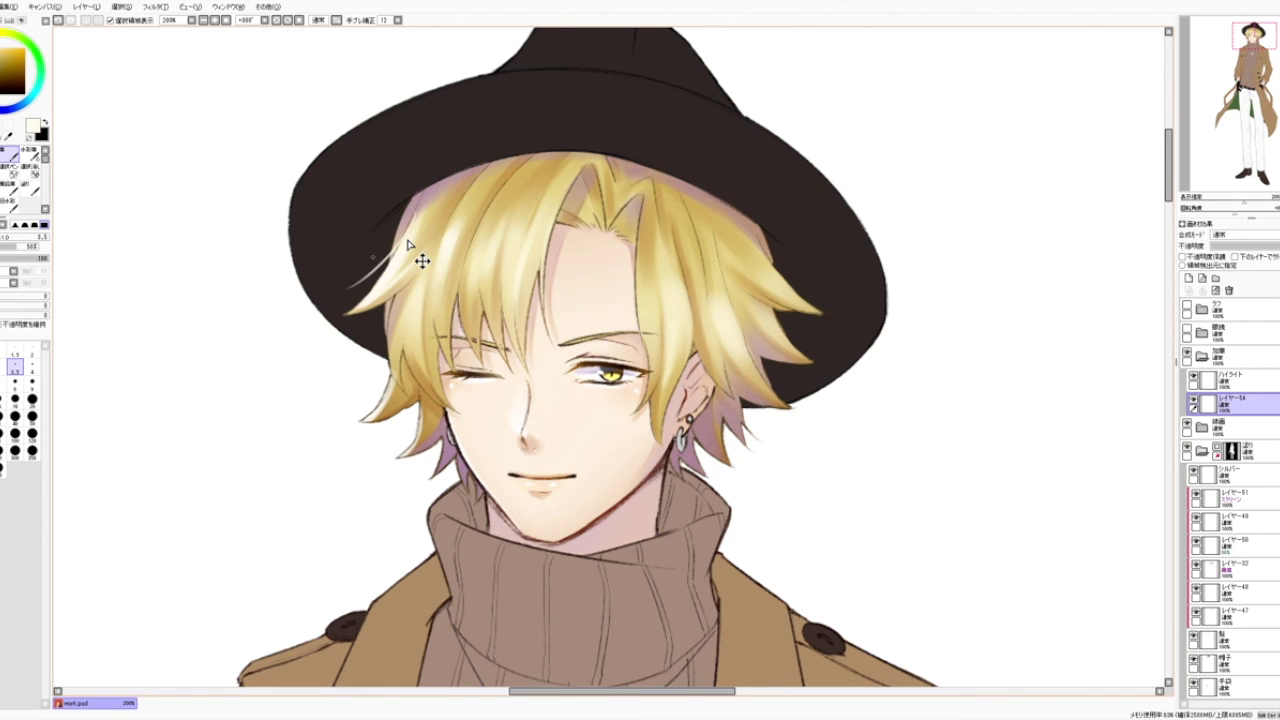
click(32, 371)
click(2, 384)
Step: Draw a thin pale stray strand over the hat brim beside the winking-eye side of the hair, redoing unsatisfactory strokes
mouse_move(412, 215)
mouse_down()
mouse_move(334, 292)
mouse_move(345, 291)
mouse_up()
key(ctrl+z)
key(ctrl+z)
drag(358, 285, 400, 251)
key(ctrl+z)
drag(342, 296, 399, 250)
scroll(398, 253, down, 3)
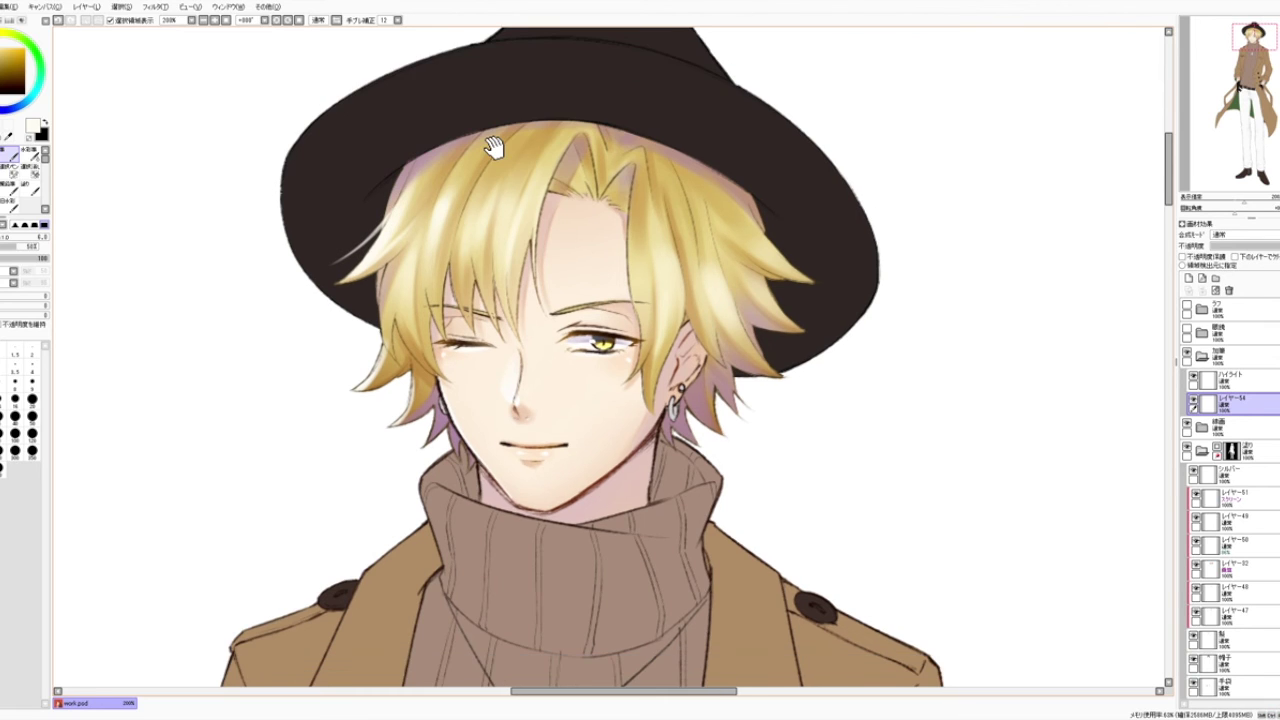
Step: Draw fine pale strands in the hair above the earring, resampling a light hair tone and redoing strokes until they fit
drag(487, 193, 443, 255)
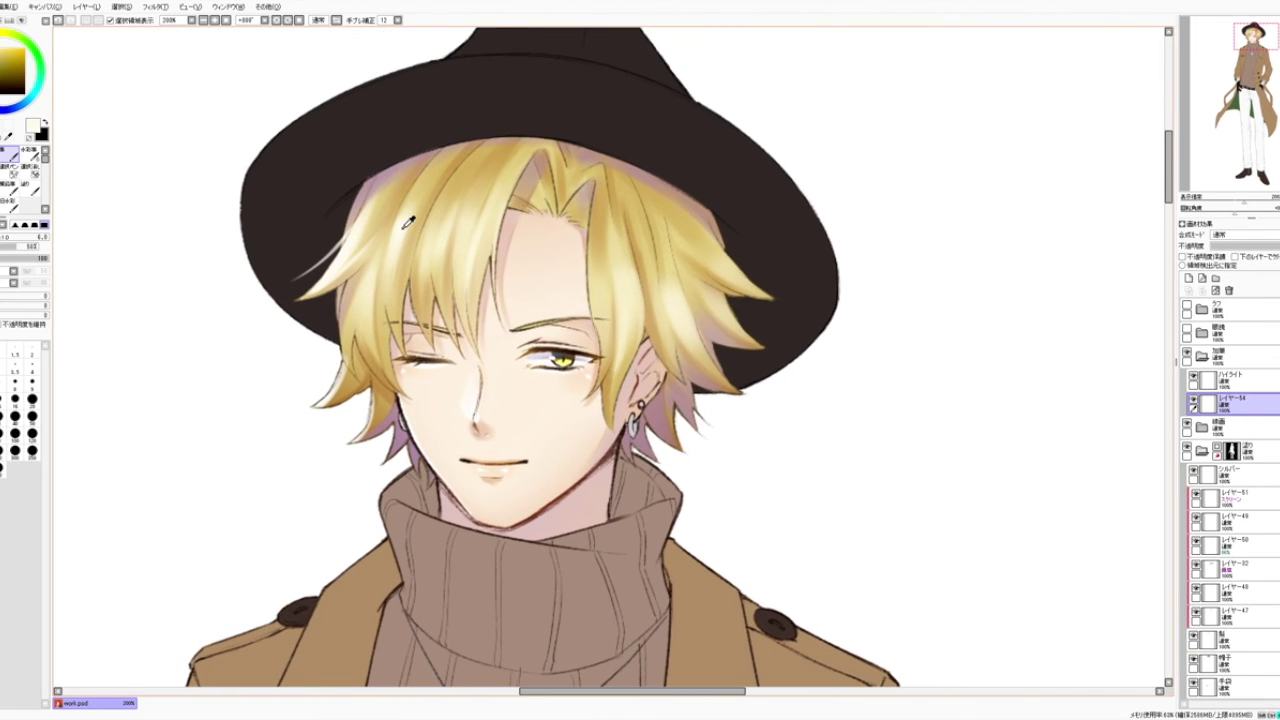
scroll(410, 212, right, 4)
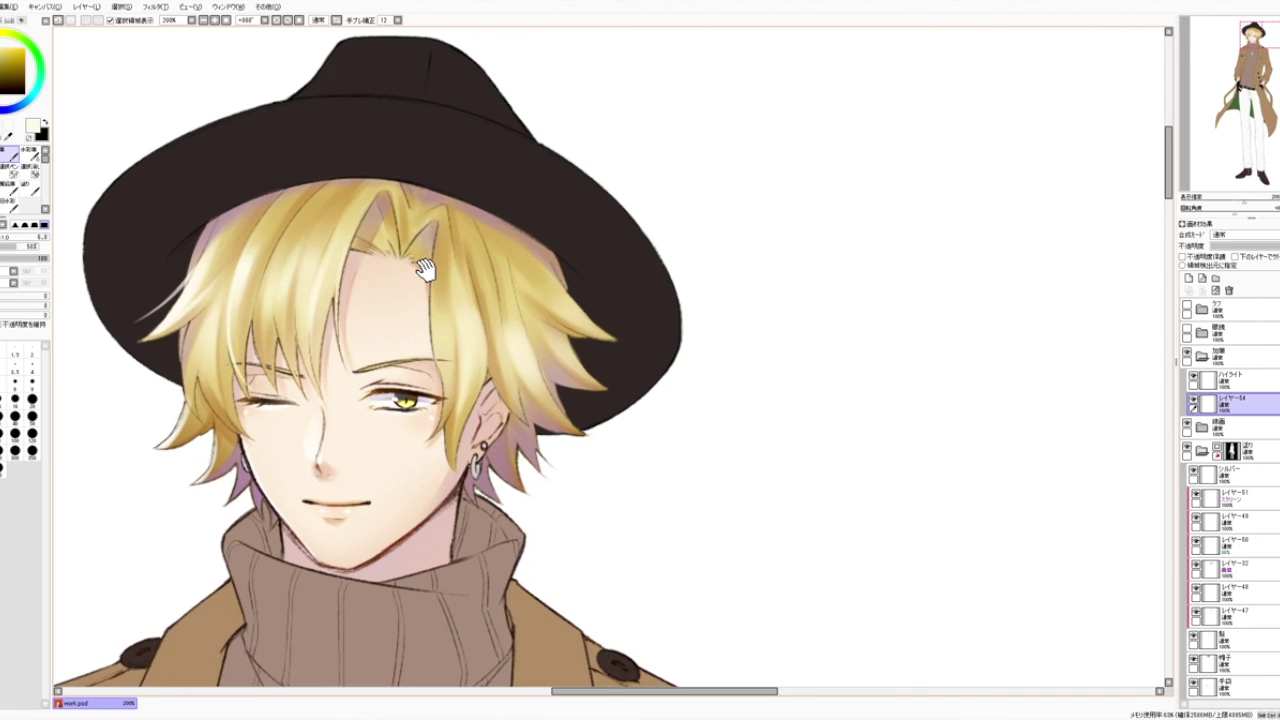
drag(657, 232, 605, 200)
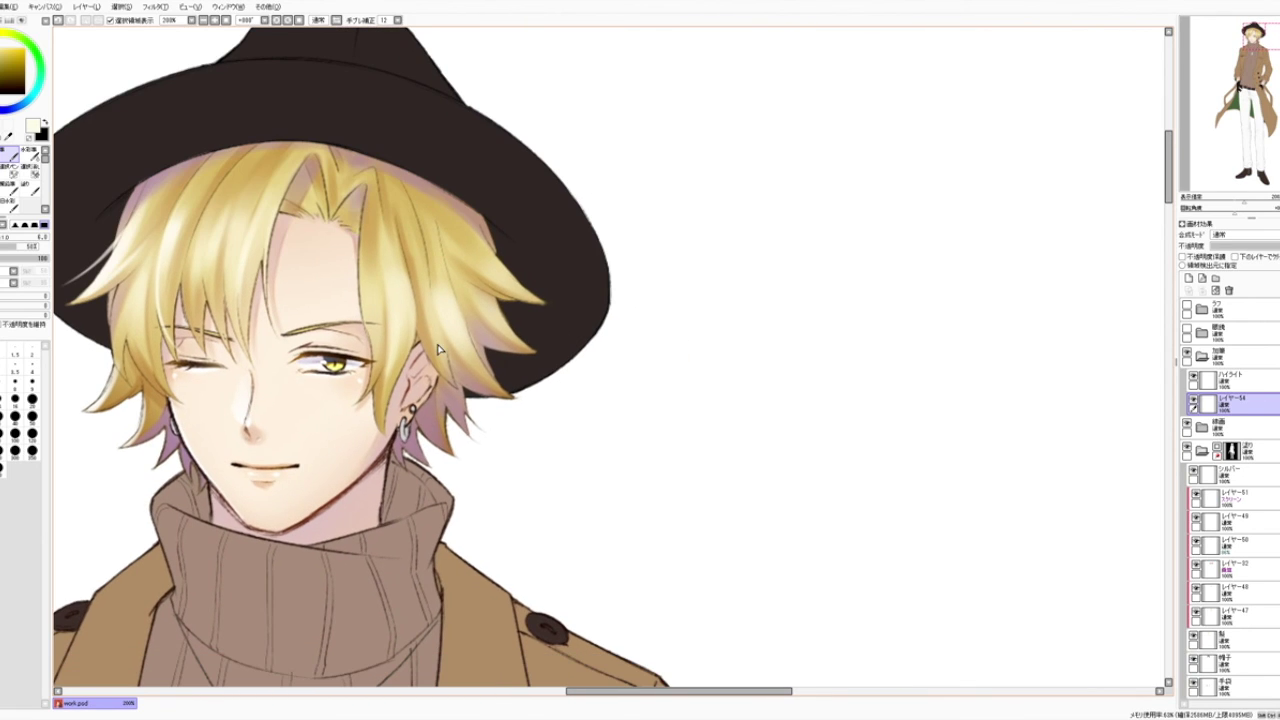
scroll(448, 286, right, 1)
key(ctrl+z)
mouse_move(438, 288)
mouse_down()
mouse_move(489, 380)
mouse_move(512, 375)
mouse_up()
key(ctrl+z)
drag(446, 322, 516, 376)
key(ctrl+z)
right_click(443, 309)
drag(446, 322, 511, 383)
key(ctrl+z)
drag(445, 325, 505, 388)
drag(455, 345, 503, 374)
Step: Mirror the canvas, sample a light blond tone, and refine the stray strands on the earring side of the hair
click(318, 20)
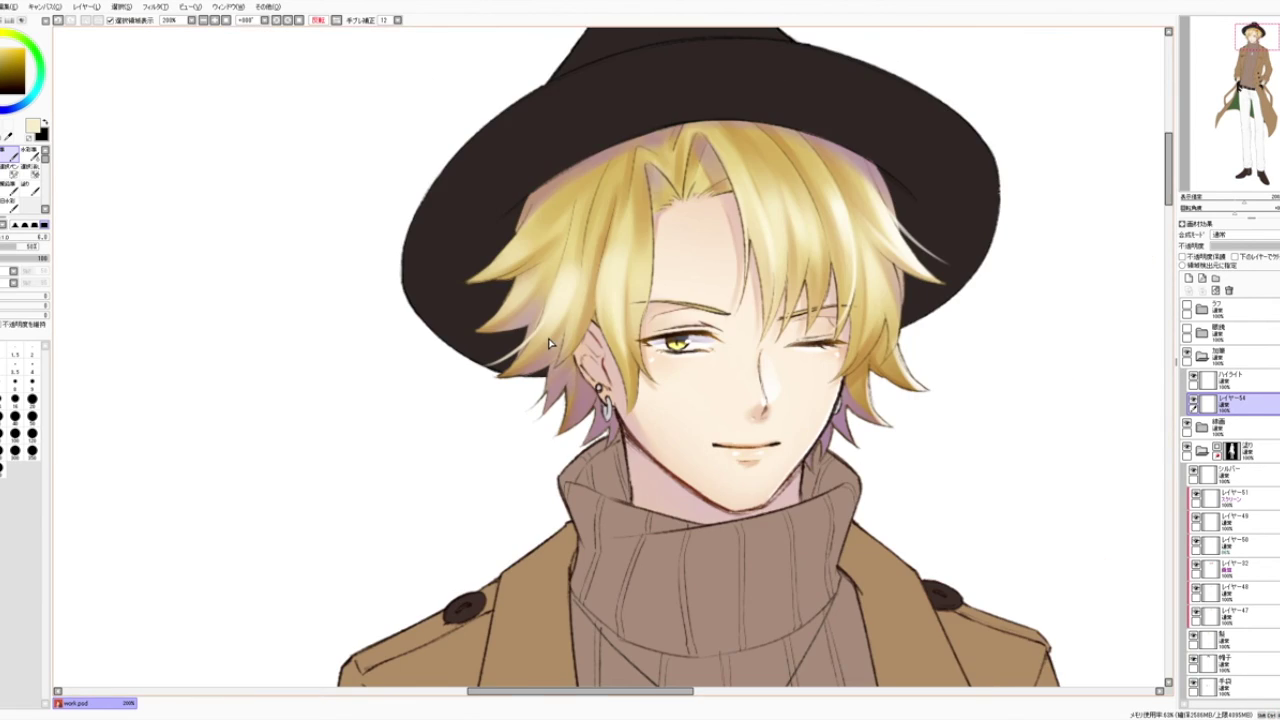
right_click(546, 317)
drag(534, 335, 493, 370)
key(ctrl+z)
drag(553, 243, 505, 325)
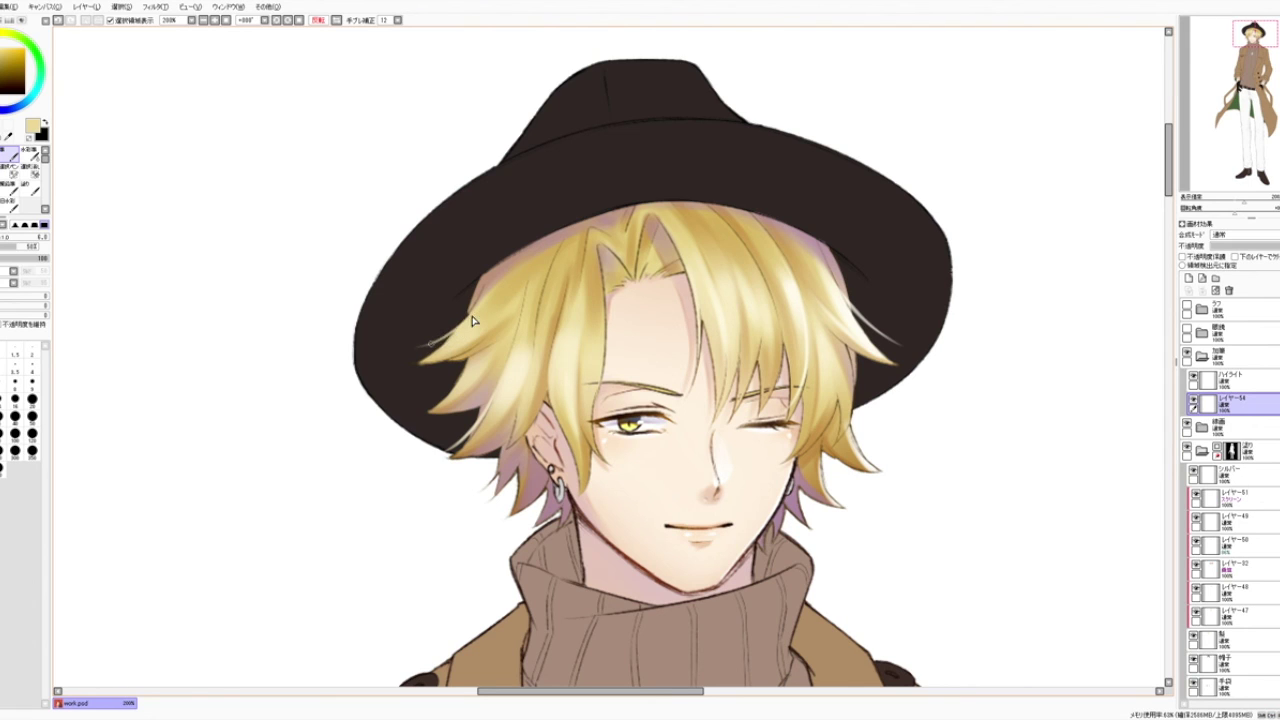
Step: Review the added stray hairs from farther out in the mirrored view, and restore the canvas to its normal orientation
scroll(510, 275, down, 1)
drag(823, 373, 587, 340)
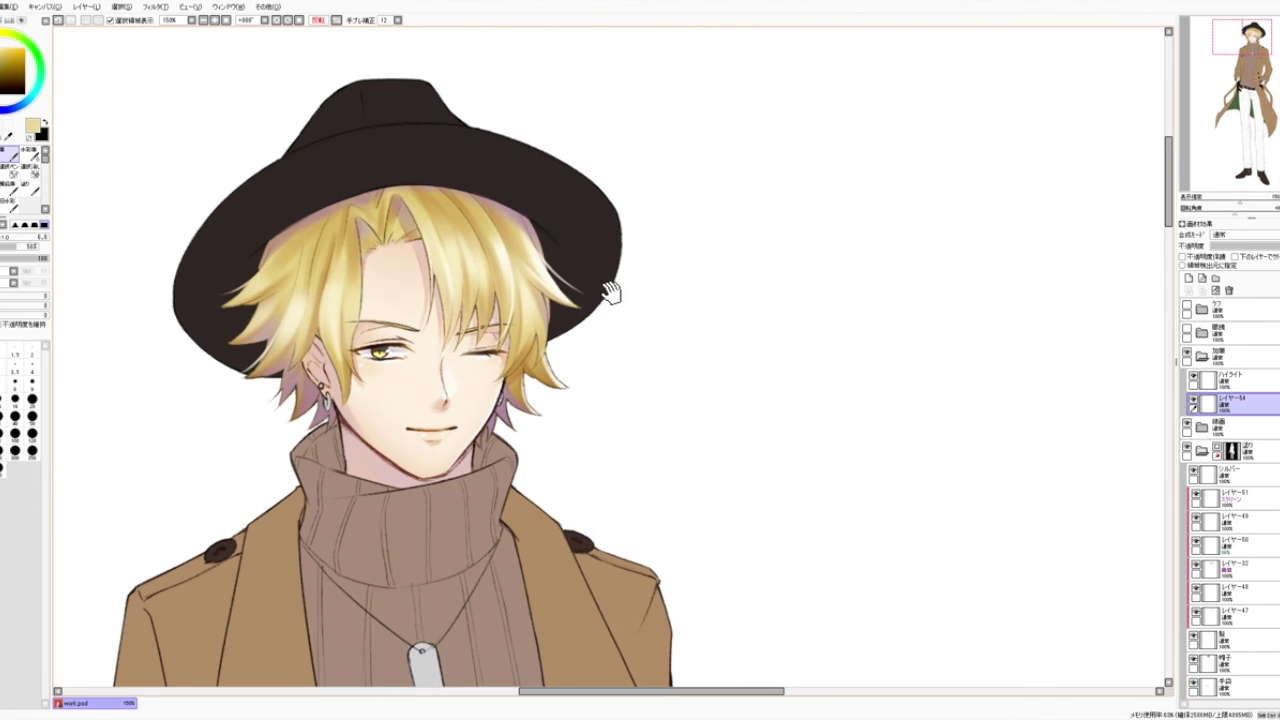
drag(703, 346, 718, 290)
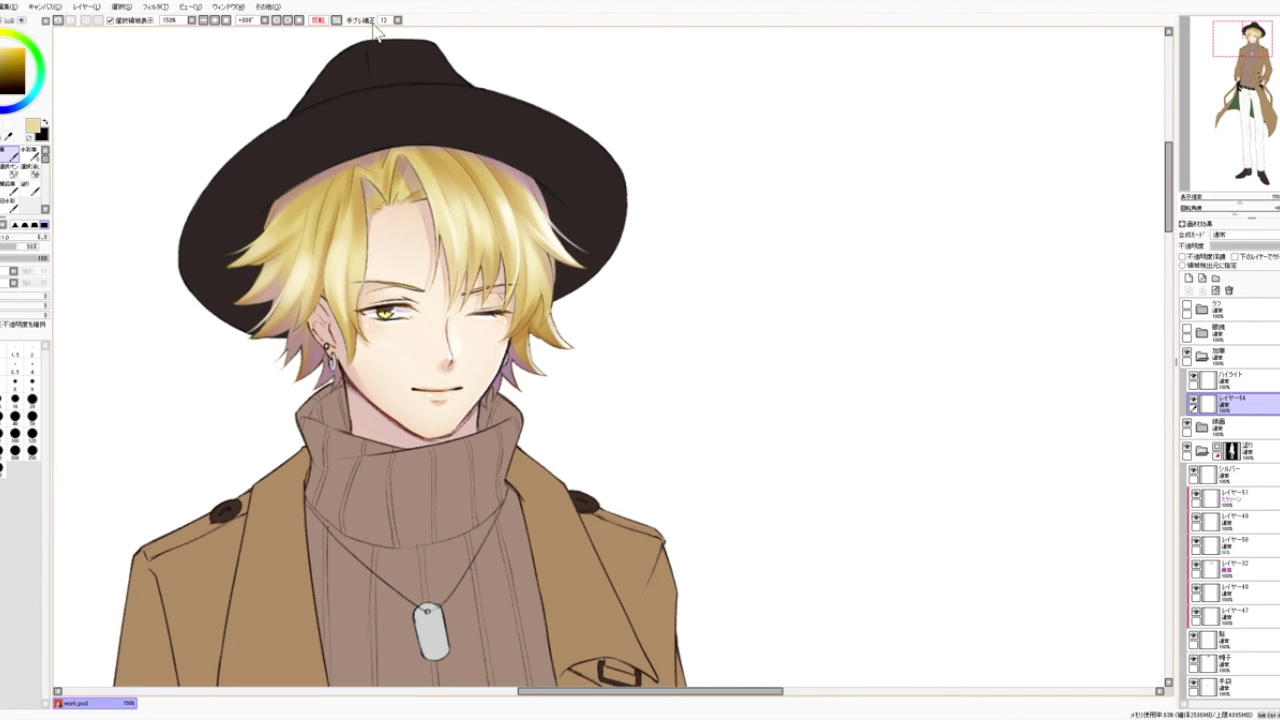
click(337, 20)
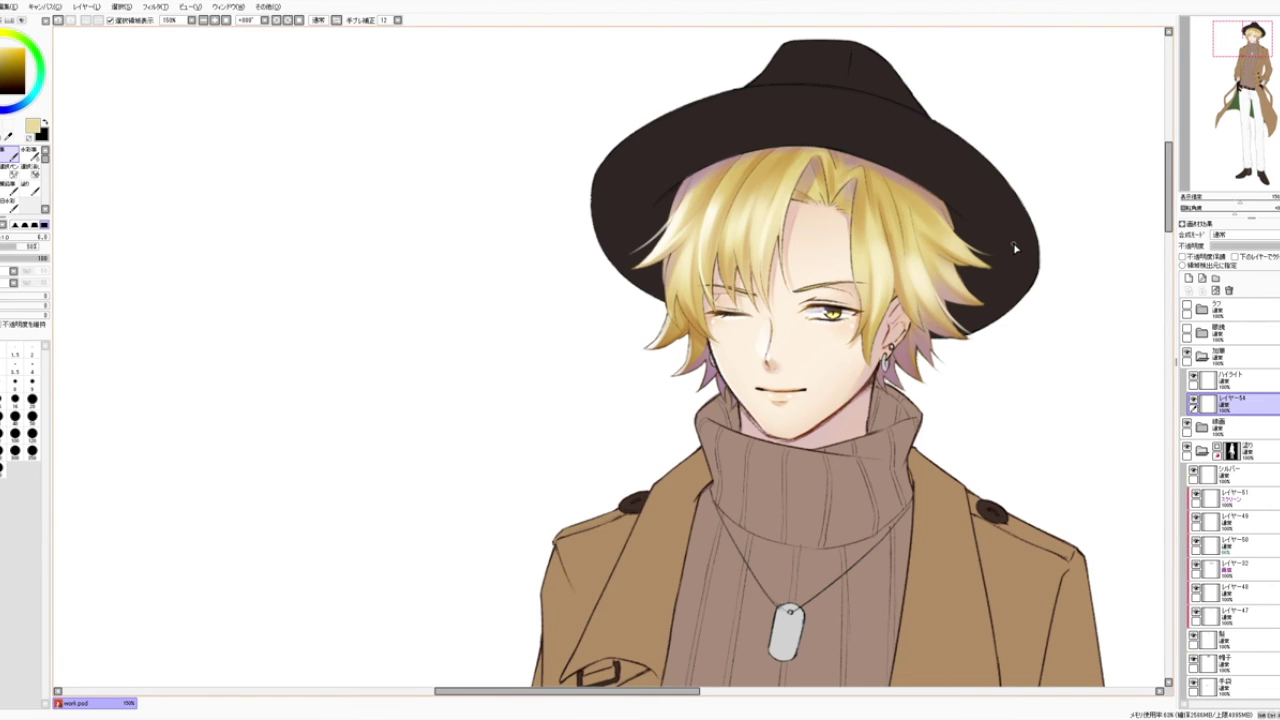
scroll(1015, 247, down, 1)
drag(741, 271, 388, 262)
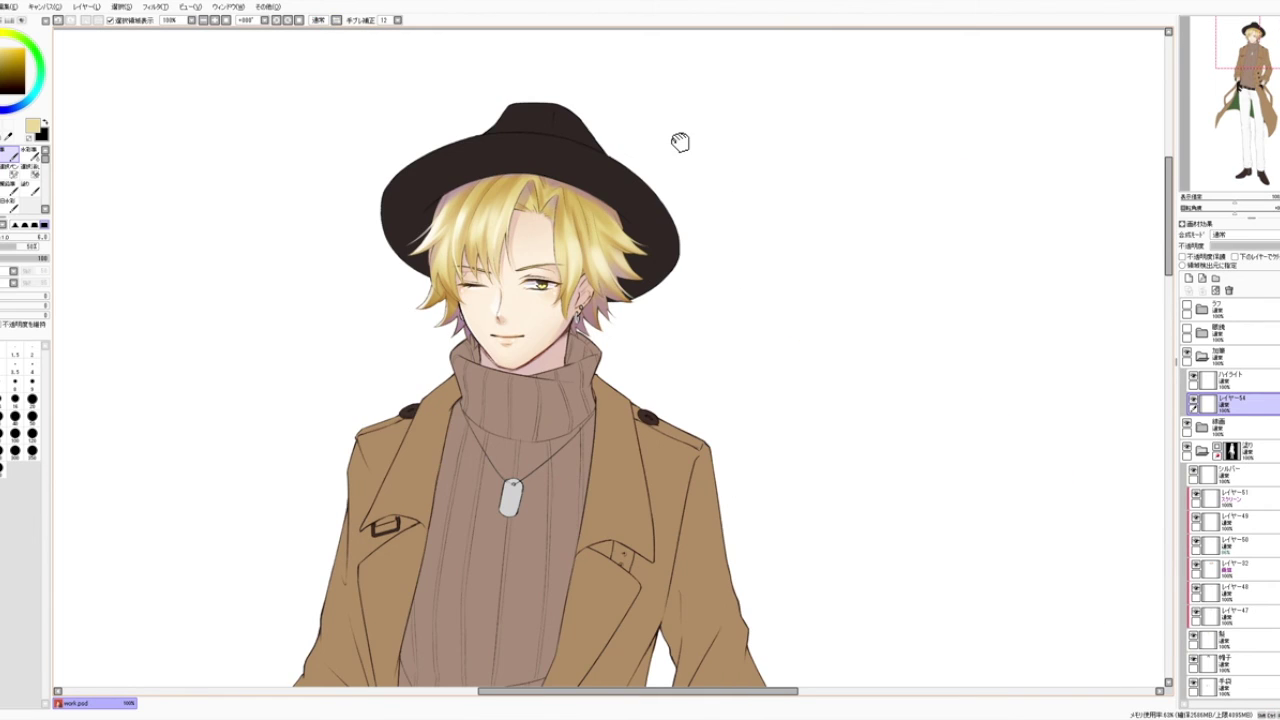
drag(681, 141, 667, 143)
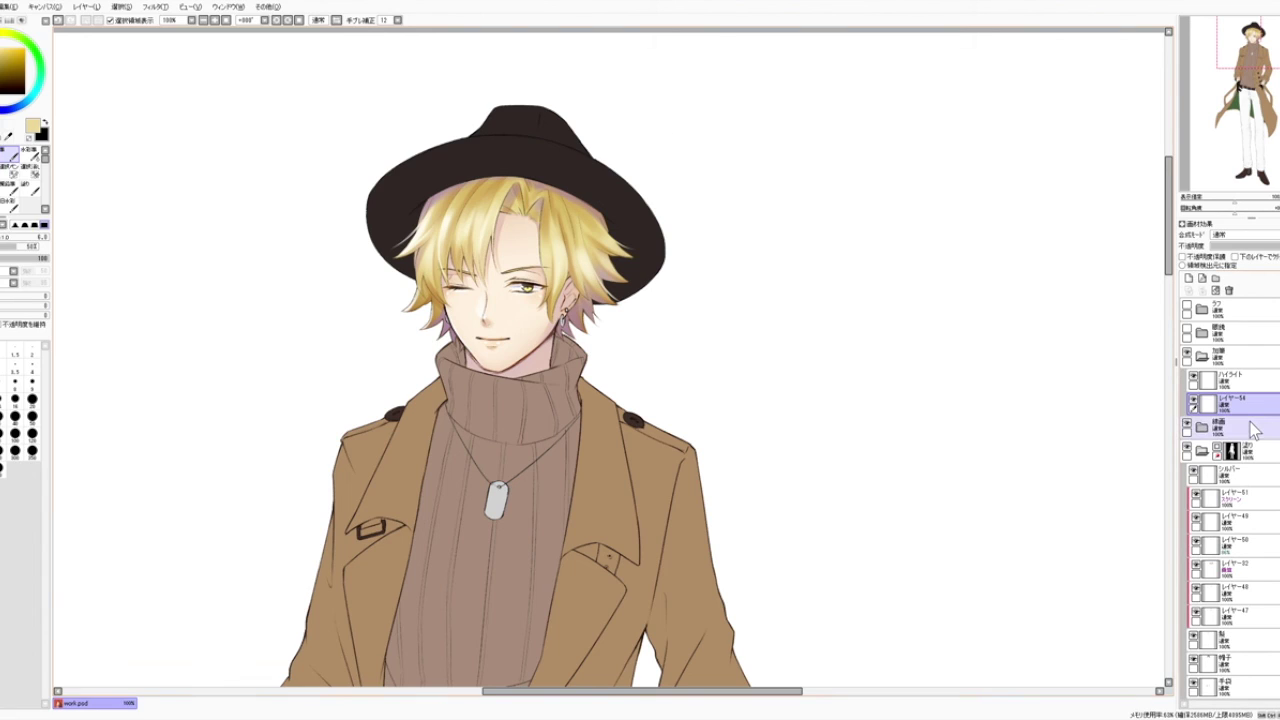
Step: Collapse the 塗り folder and add a new layer directly above the hidden grey layer at the bottom of the stack
click(1201, 451)
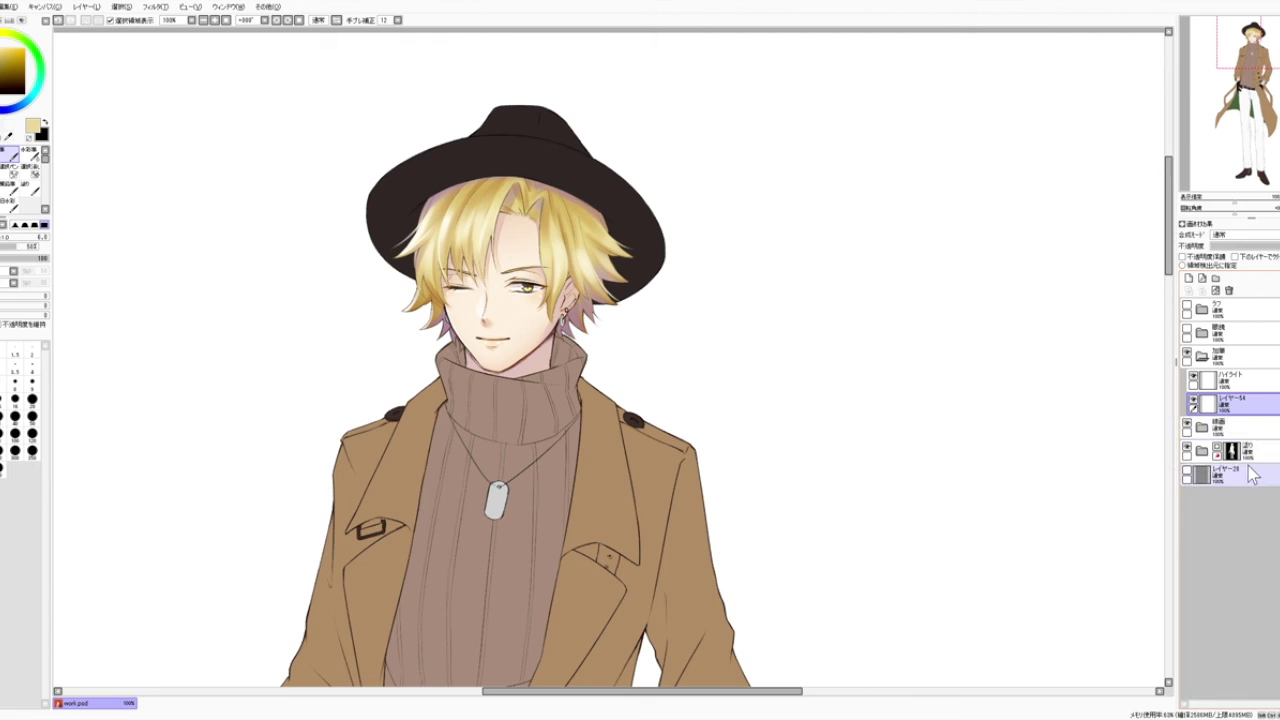
click(1220, 474)
click(1189, 279)
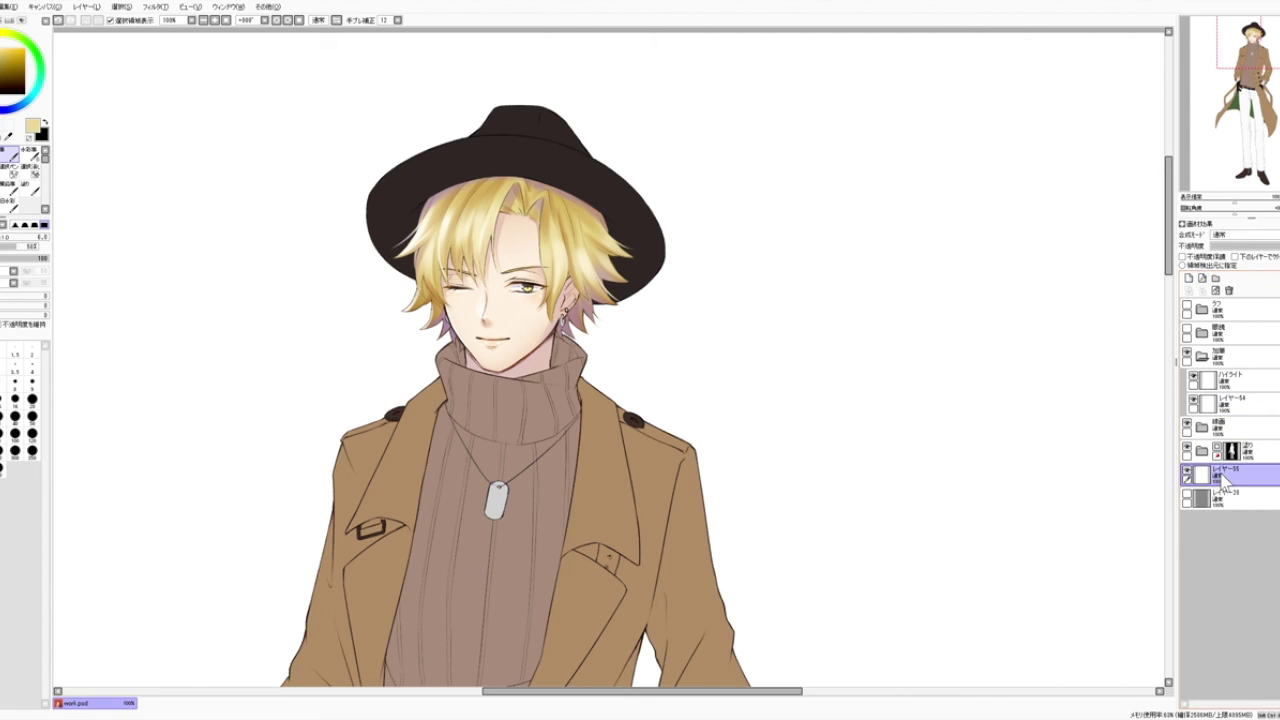
Step: Sample the purple hair-shadow tone and paint fine back strands behind the hair tips on the winking side and beside the earring
alt+click(452, 316)
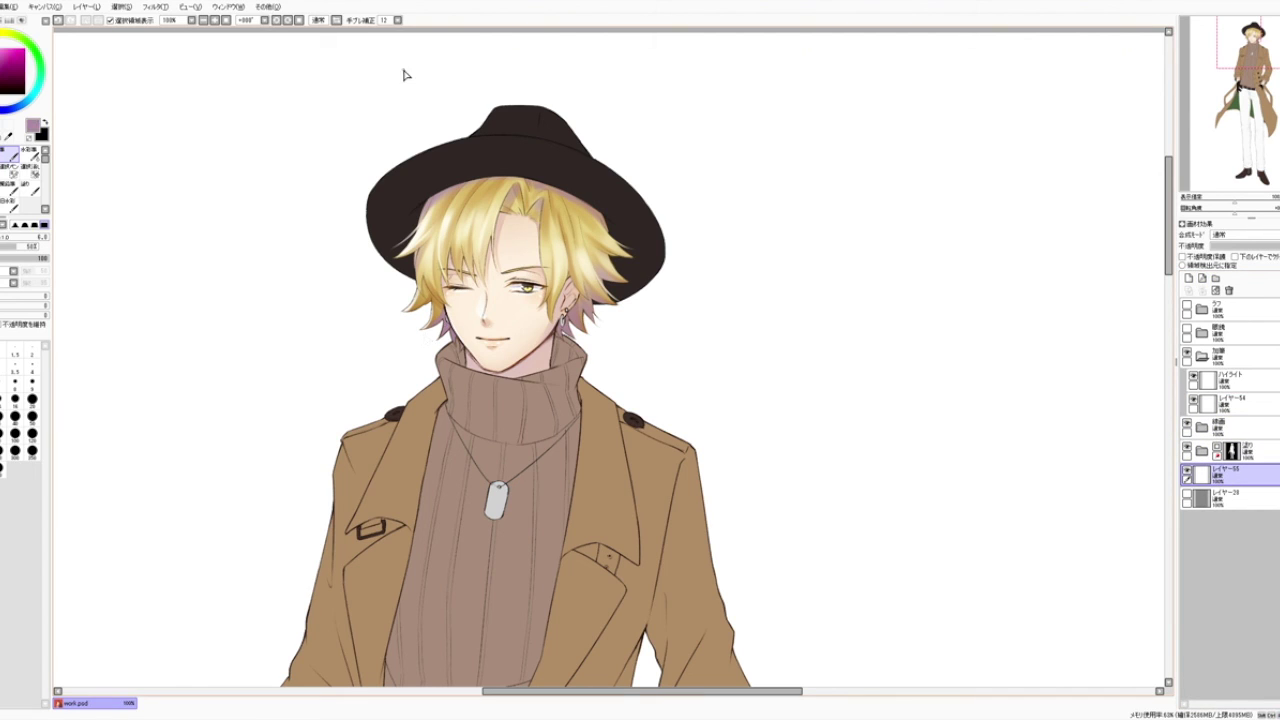
scroll(405, 75, up, 2)
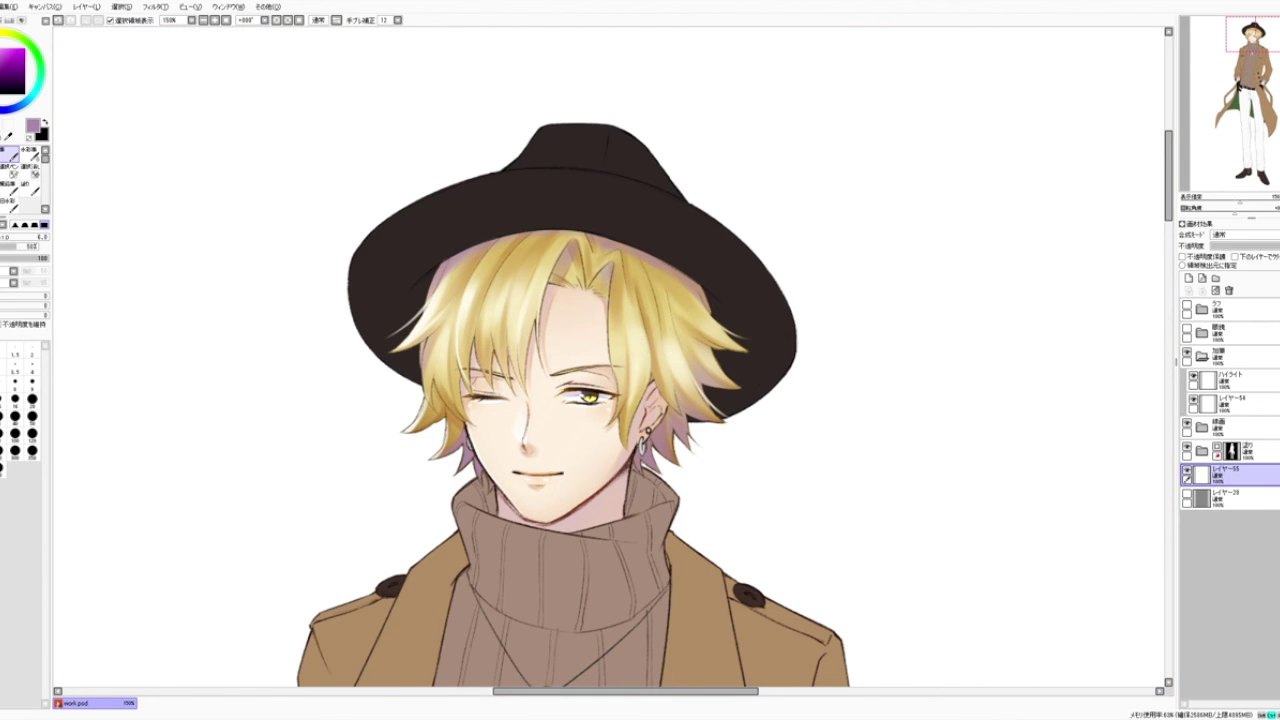
scroll(418, 300, up, 2)
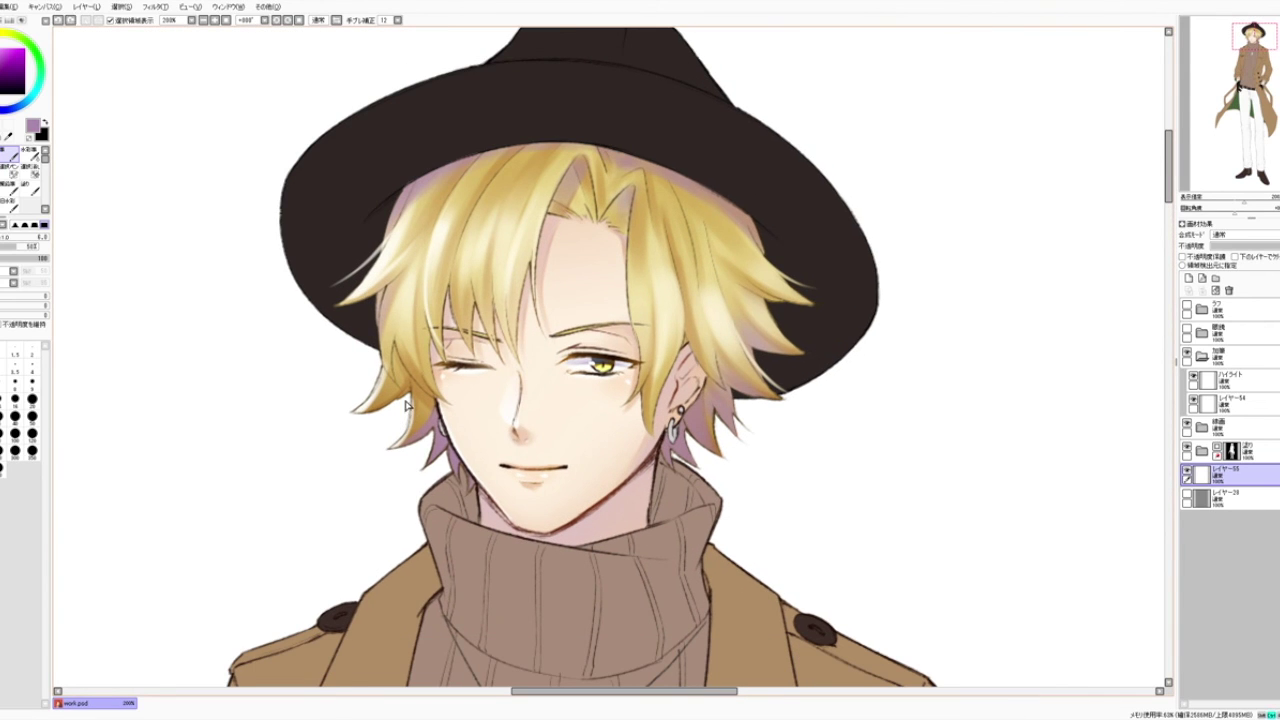
mouse_move(378, 424)
mouse_down()
mouse_move(401, 418)
mouse_move(409, 397)
mouse_up()
drag(524, 363, 441, 346)
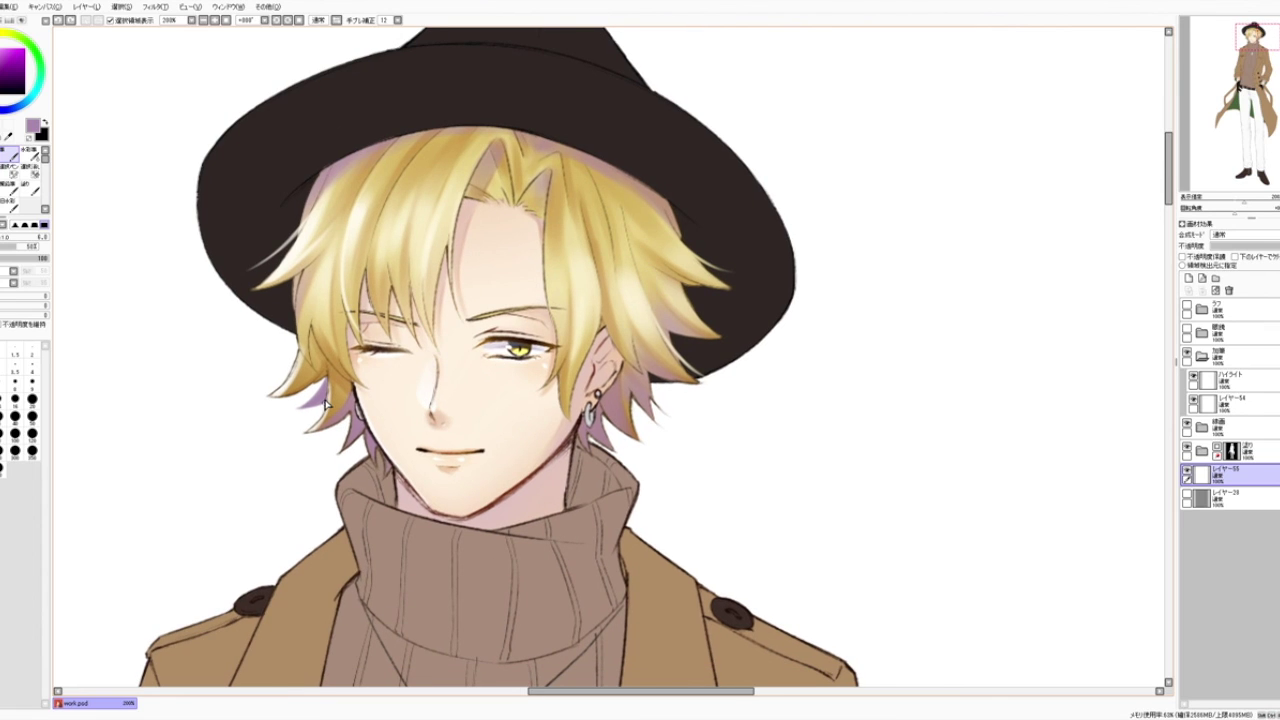
drag(678, 311, 653, 312)
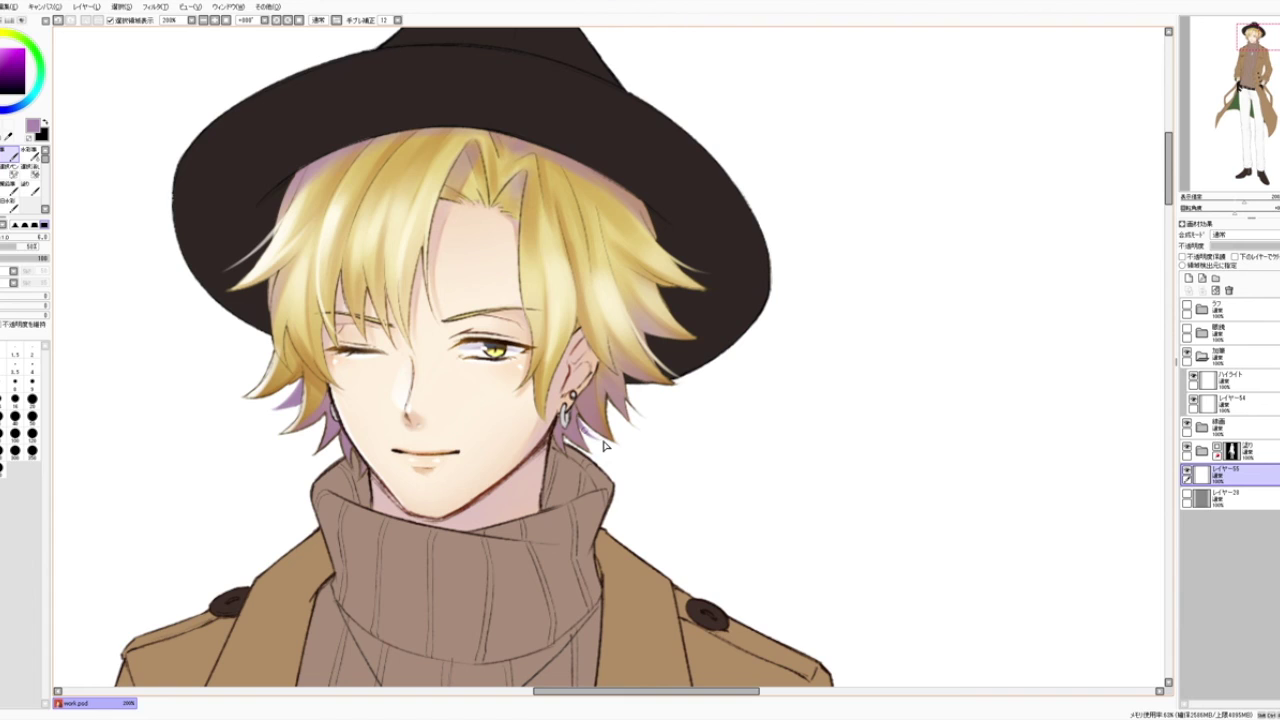
drag(583, 426, 585, 424)
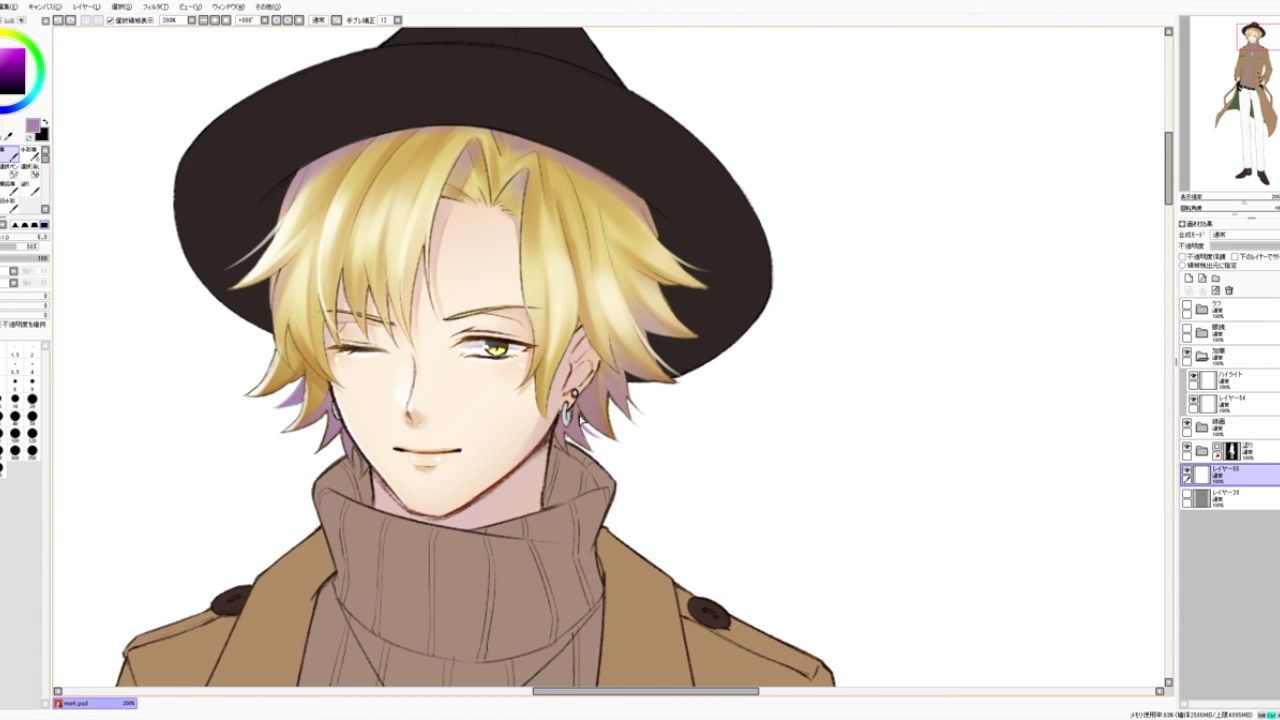
drag(593, 421, 598, 417)
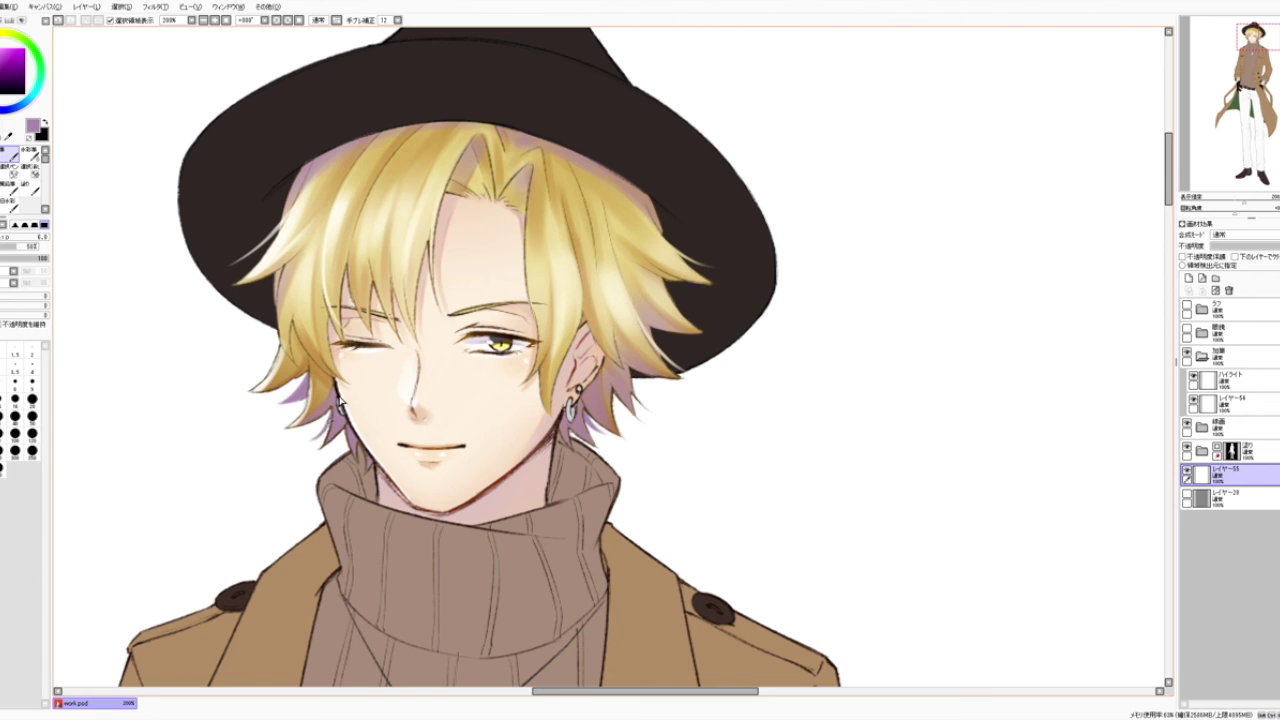
Step: Mirror the canvas and refine the purple back strands around the hair tips, alternating between the eraser and a fine brush
scroll(447, 170, down, 1)
drag(434, 158, 398, 154)
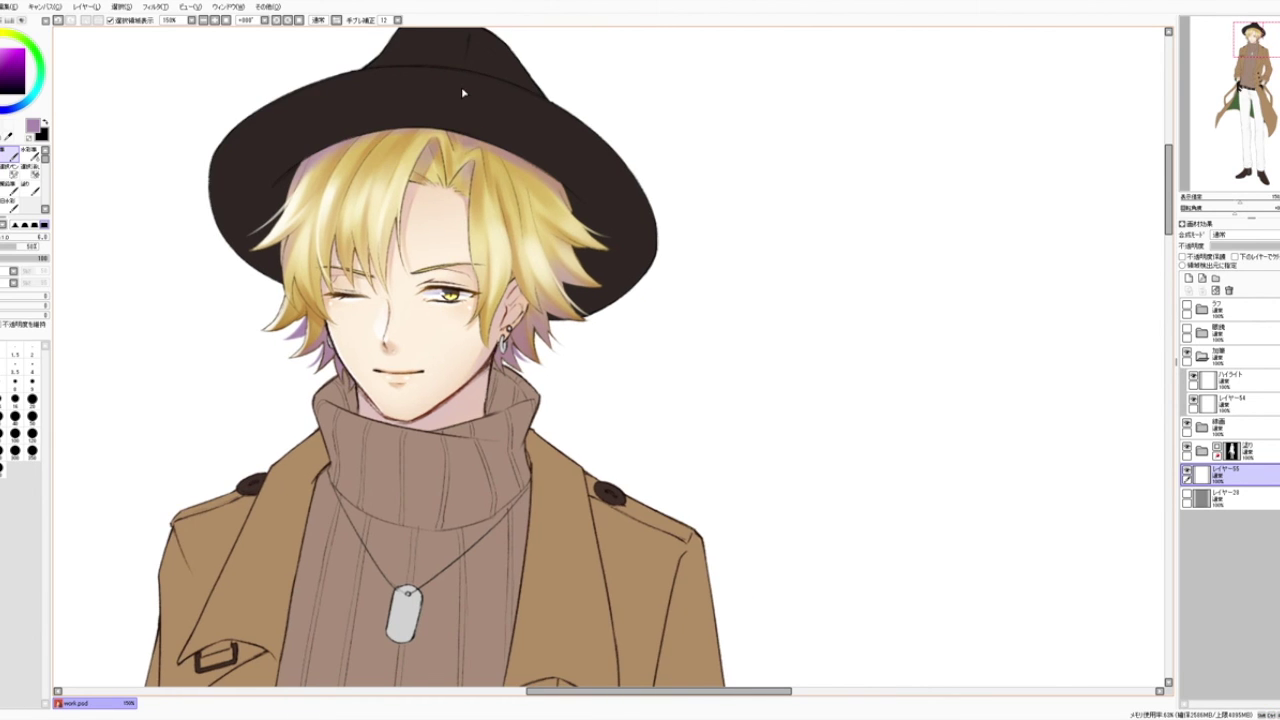
click(338, 20)
drag(924, 262, 380, 256)
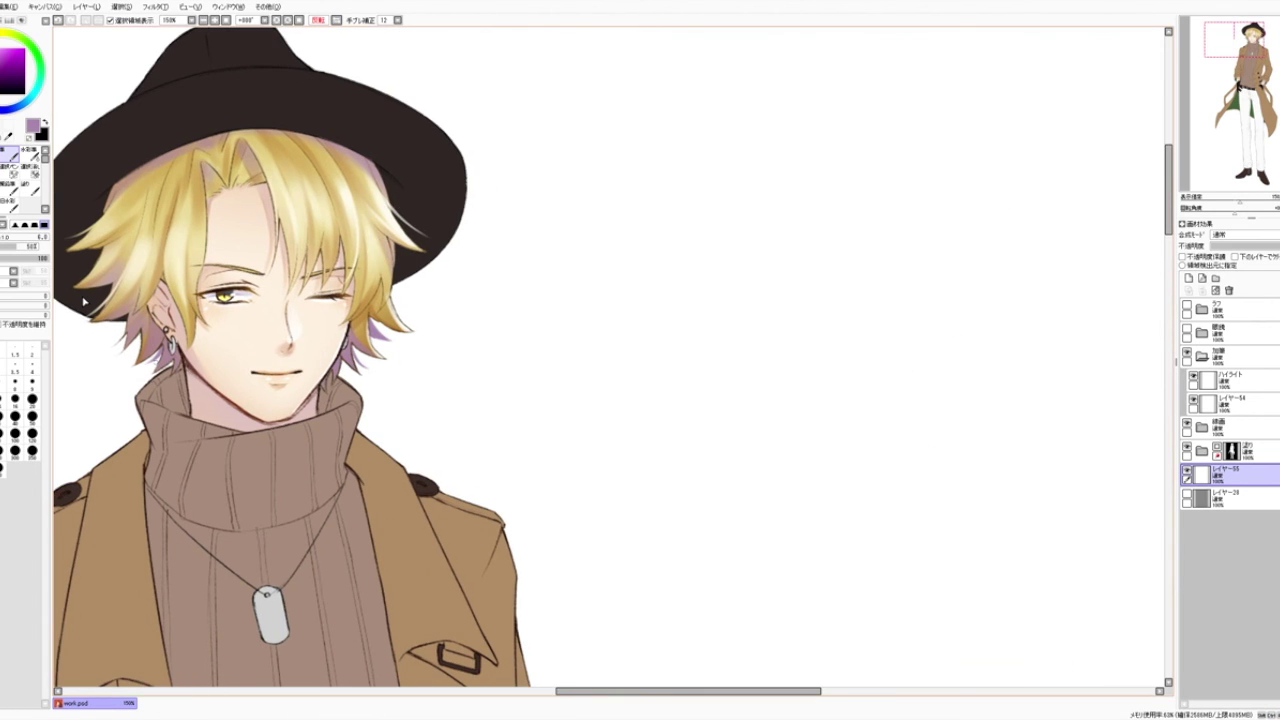
key(e)
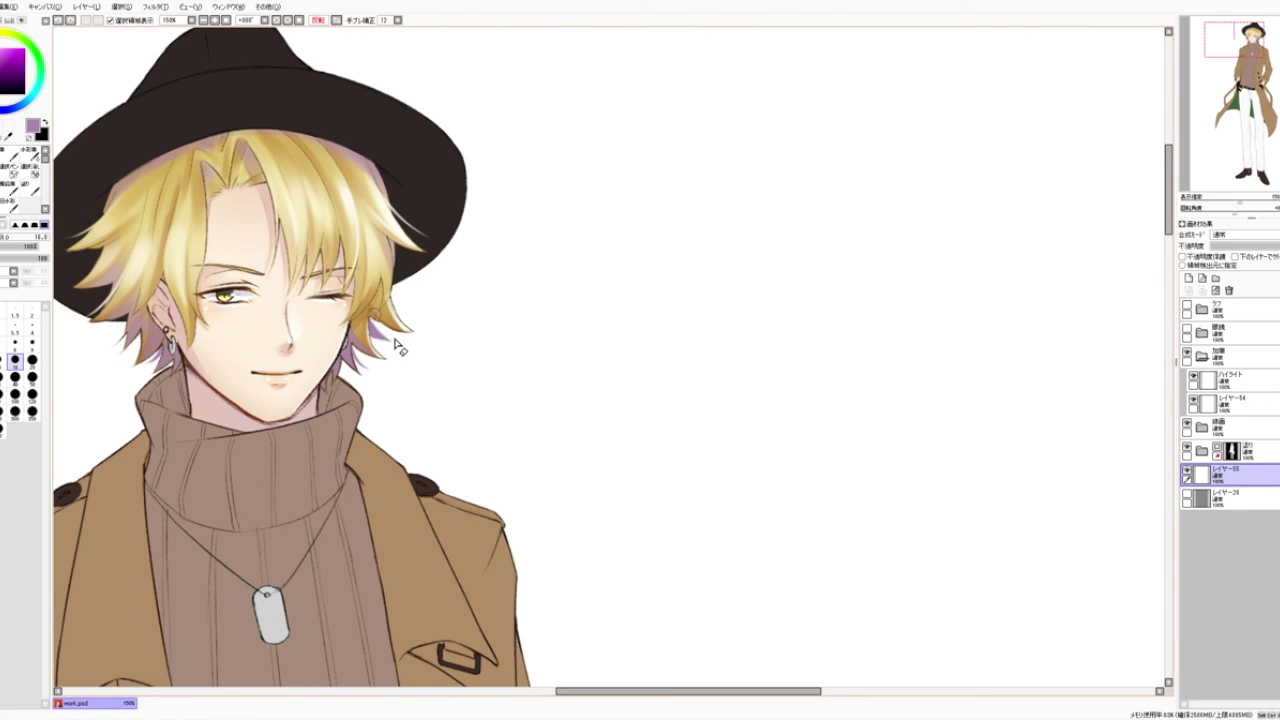
drag(434, 312, 440, 307)
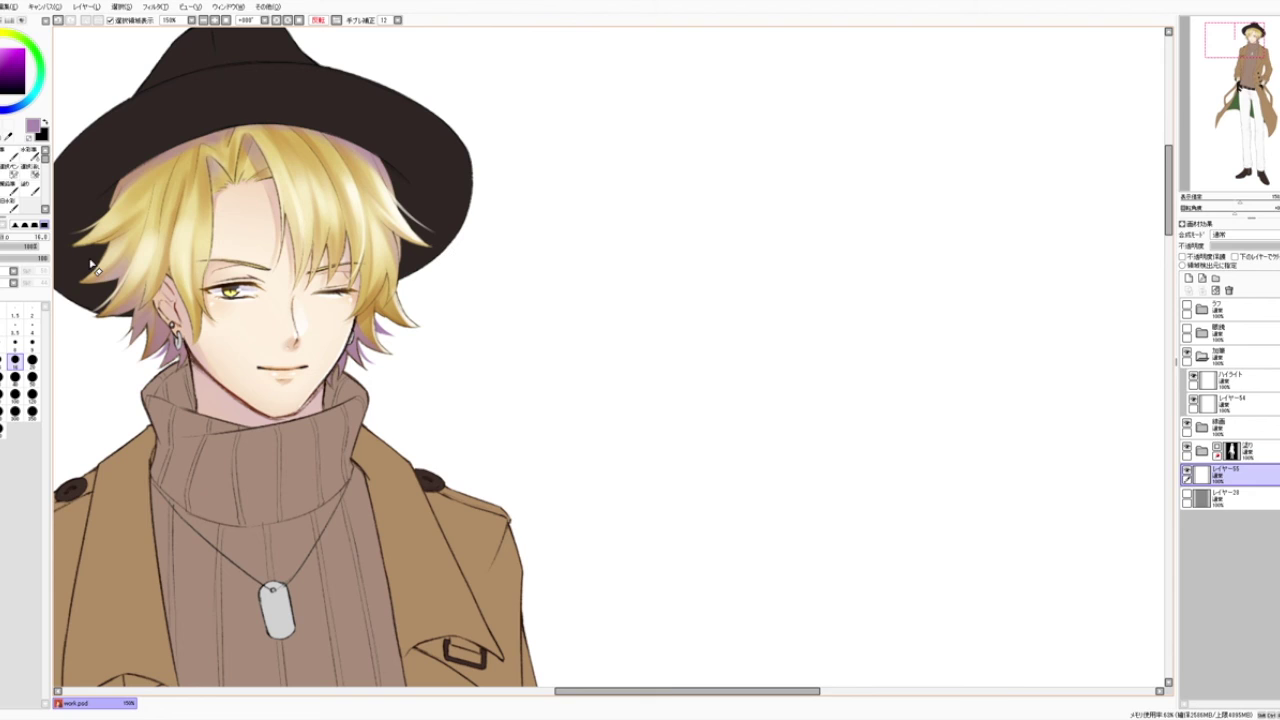
click(10, 160)
drag(291, 271, 303, 280)
click(16, 384)
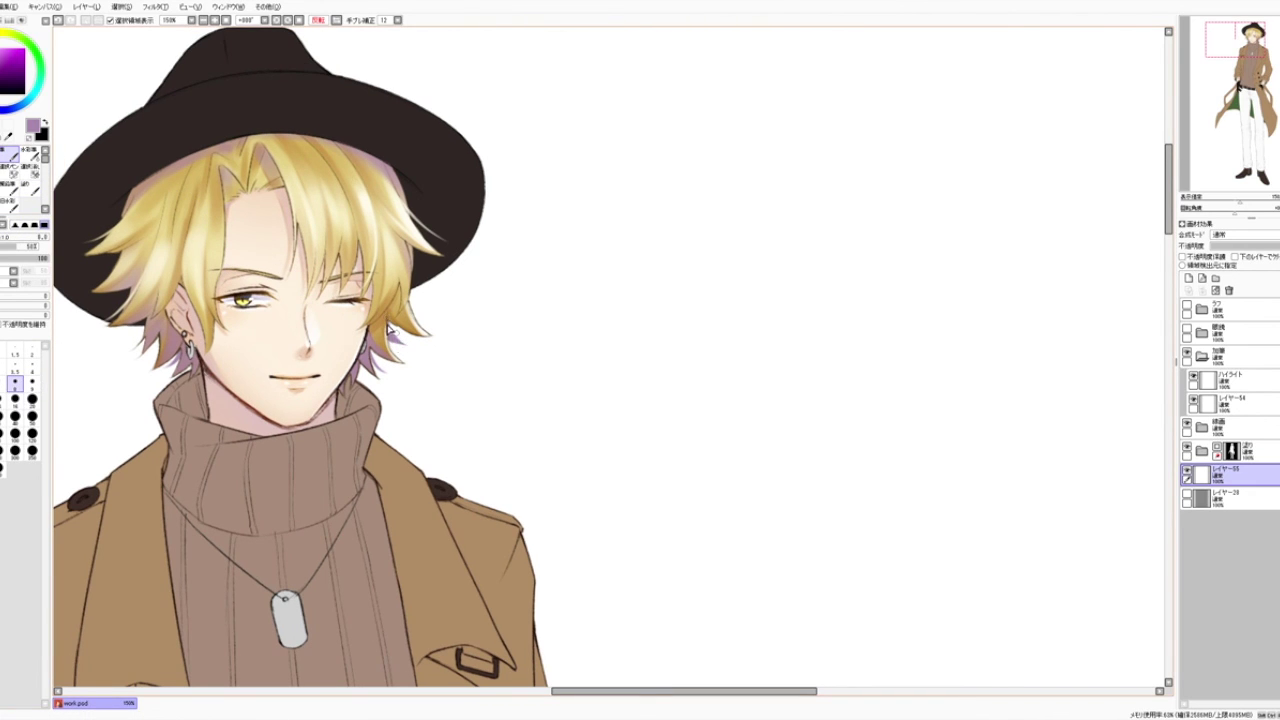
scroll(446, 108, down, 1)
drag(463, 203, 468, 201)
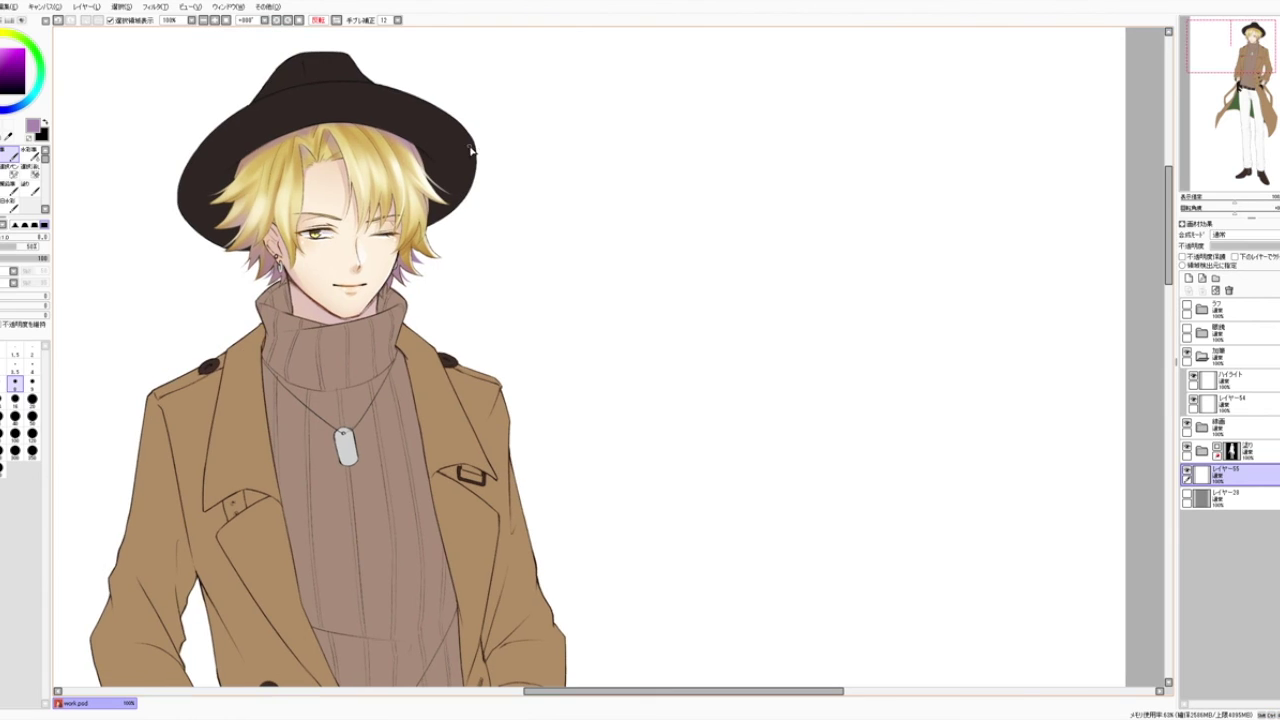
Step: Try softening the purple back strands with a large soft-edged eraser, and undo the attempt
key(e)
click(15, 225)
click(15, 396)
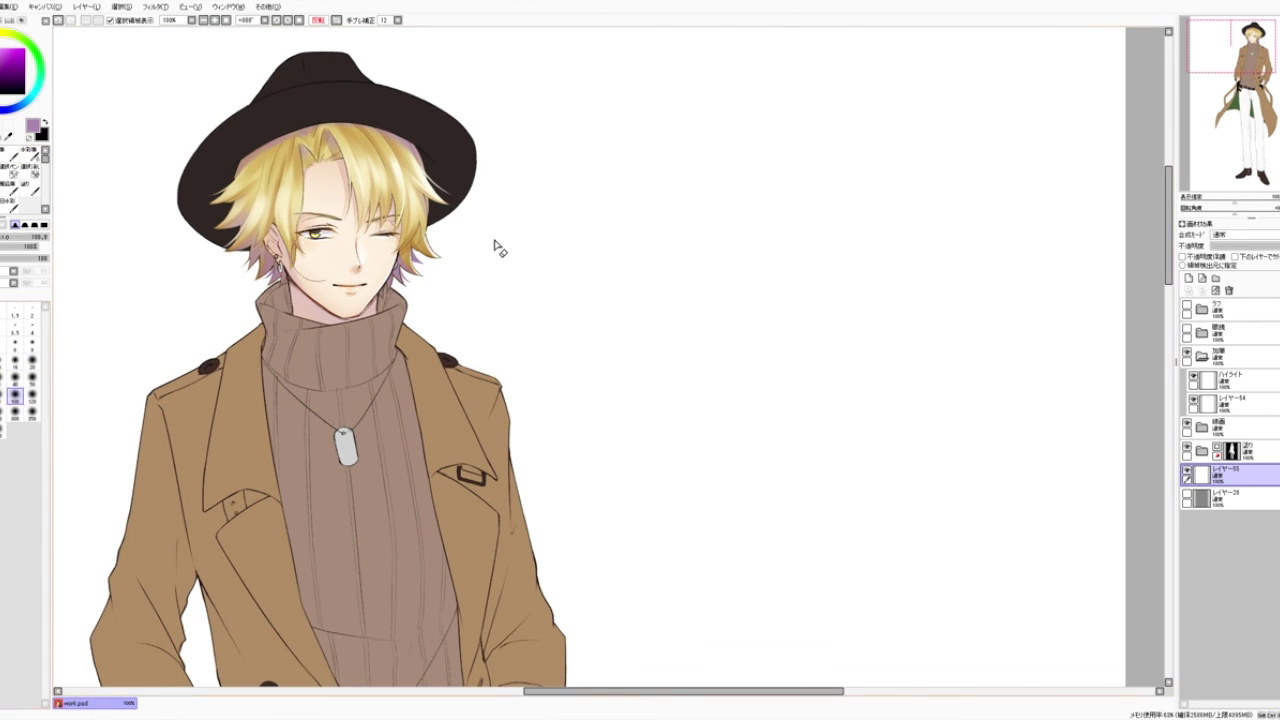
click(16, 414)
key(ctrl+z)
drag(262, 495, 242, 598)
key(Page_Down)
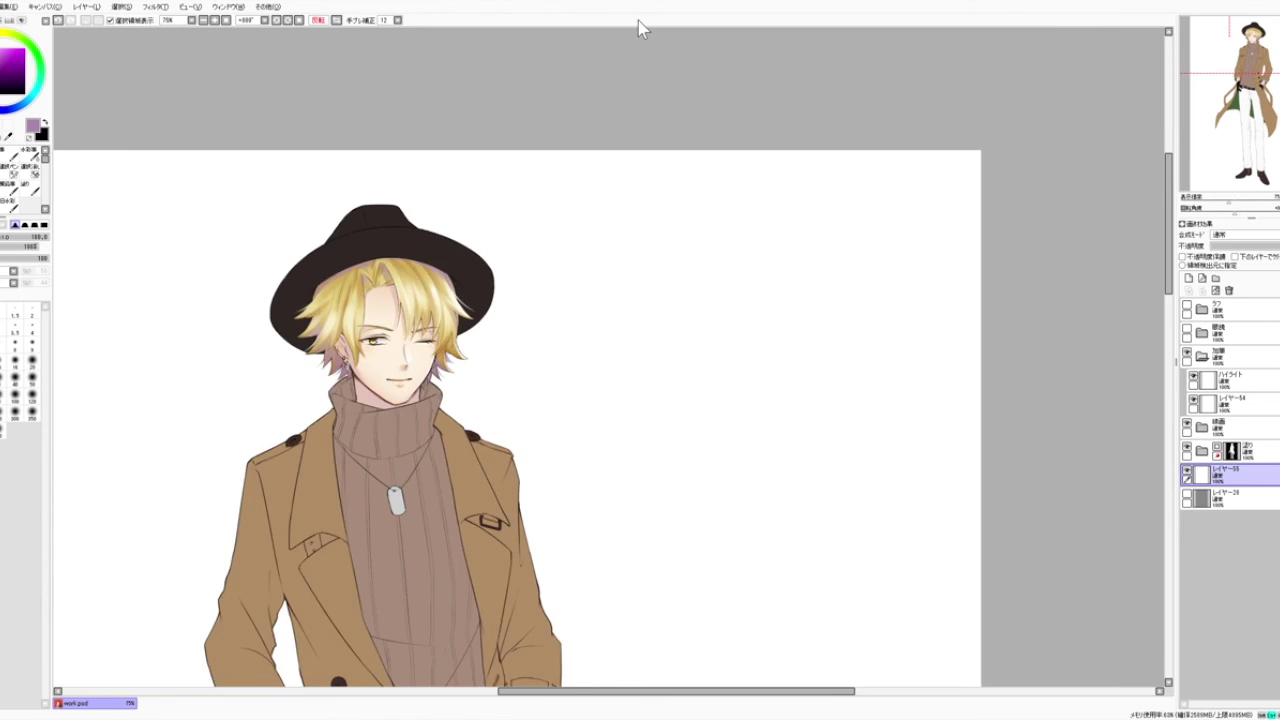
key(Page_Up)
key(Page_Up)
drag(517, 245, 583, 226)
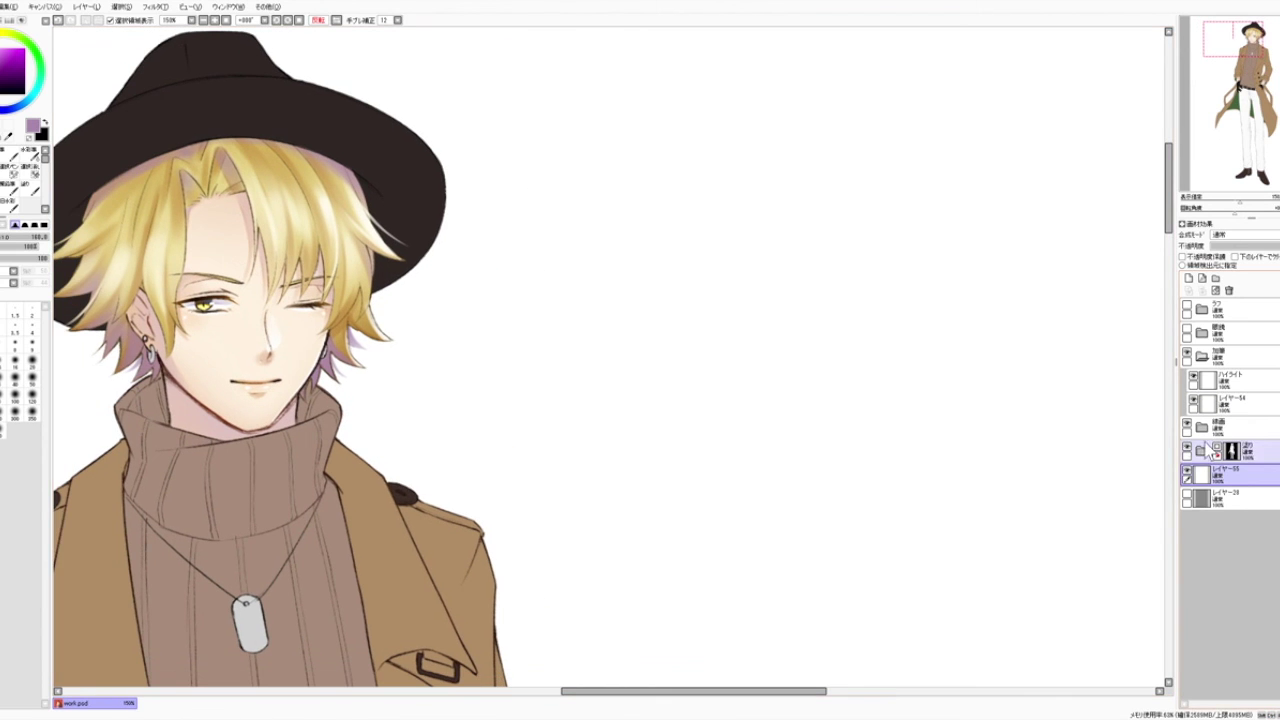
Step: Expand the 塗り folder, compare the hair with レイヤー50 hidden and shown, keep that layer active, and set the eraser size to 250
click(1202, 451)
click(1263, 448)
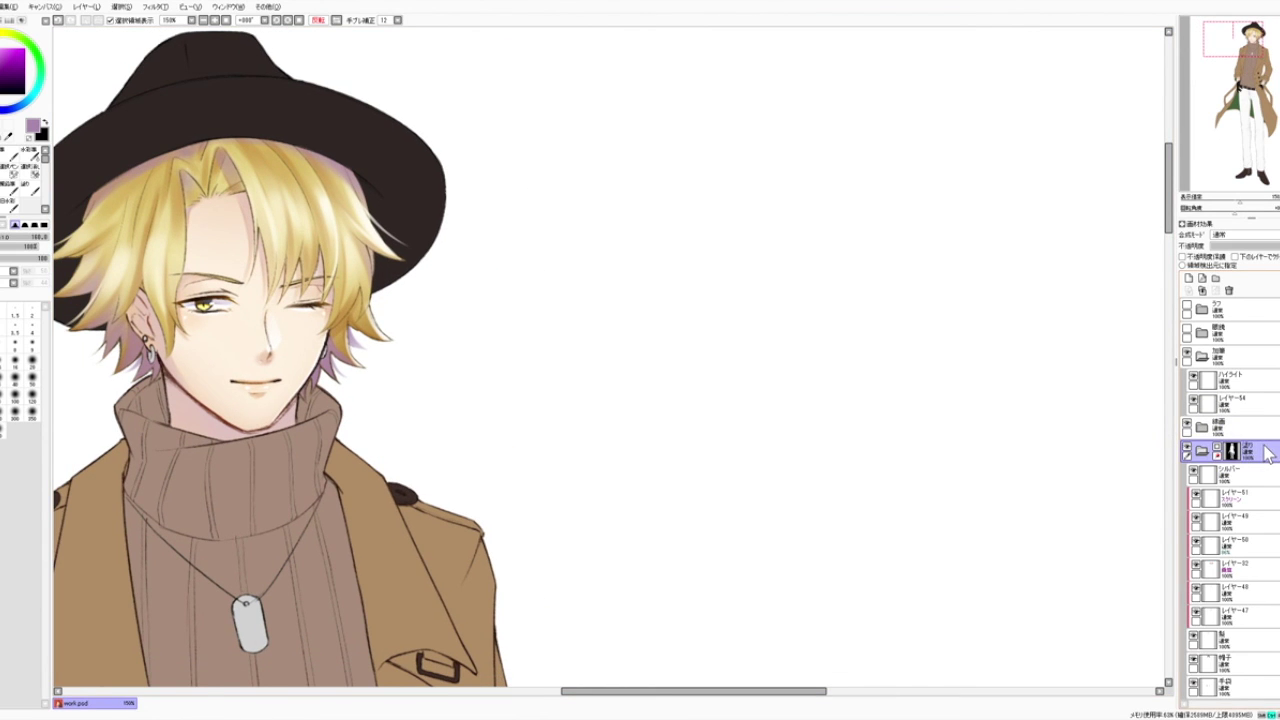
key(Page_Down)
key(Page_Down)
drag(435, 155, 409, 64)
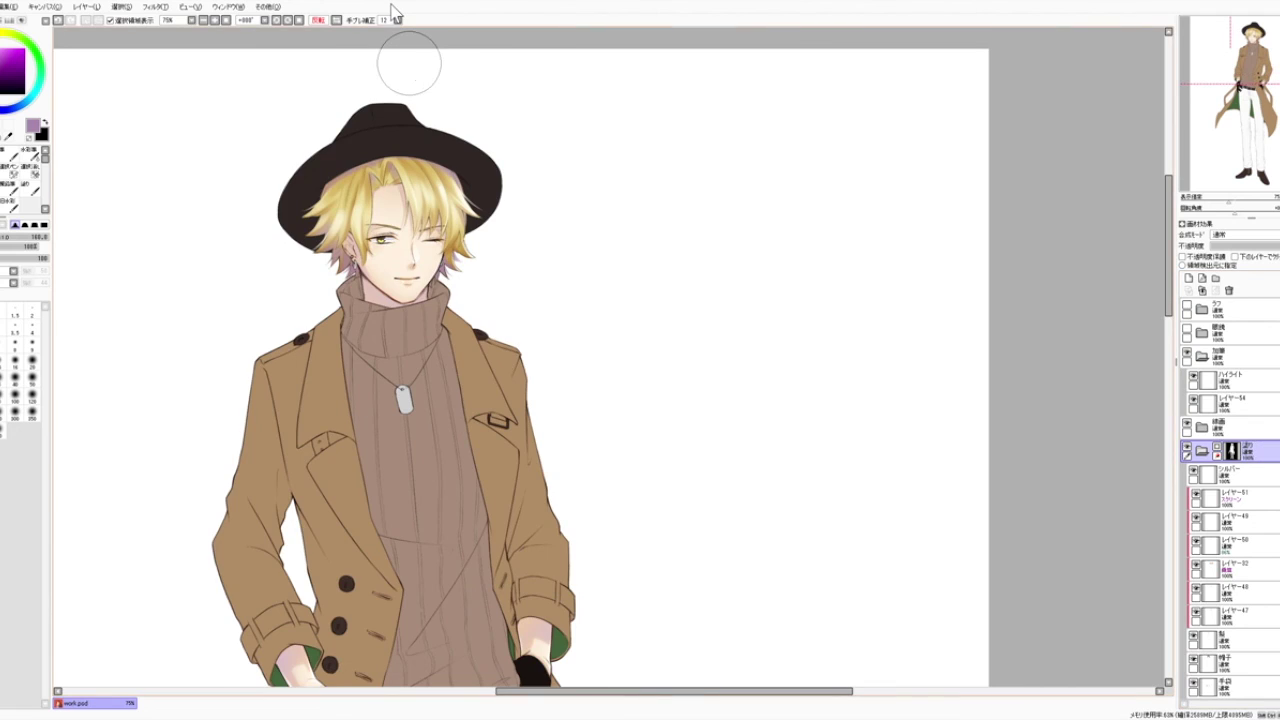
click(1240, 497)
ctrl+click(1240, 520)
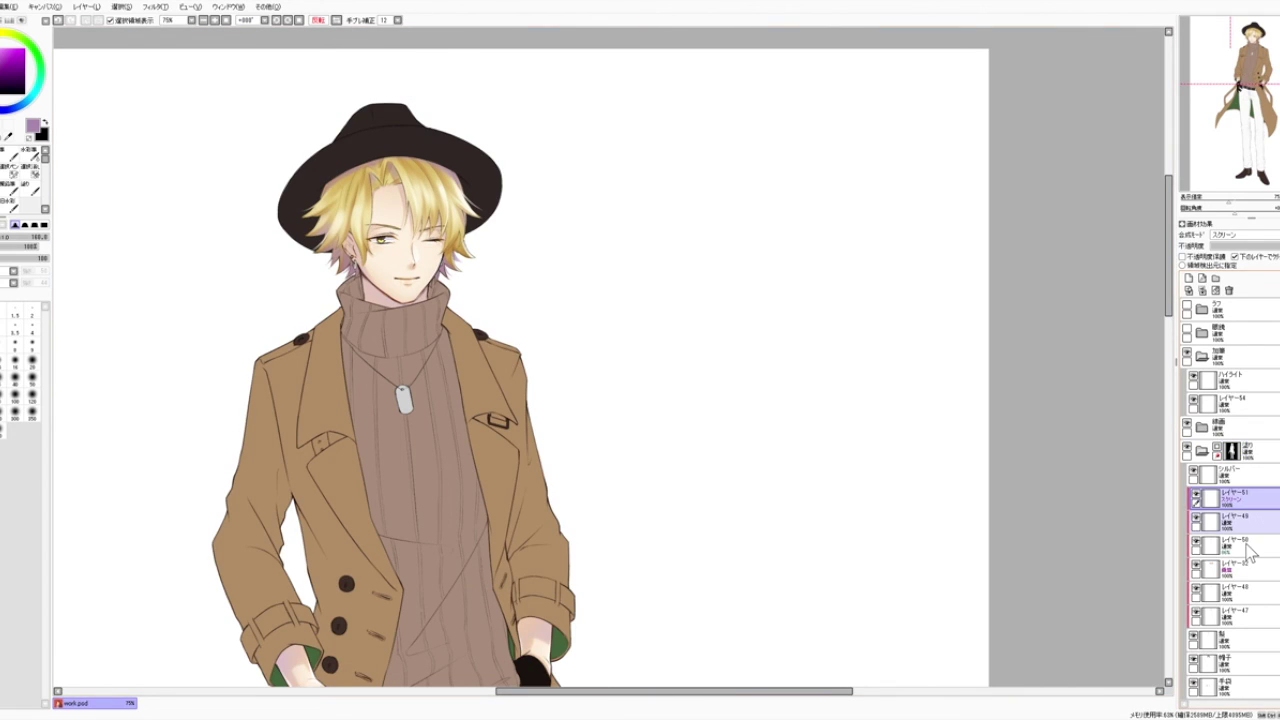
click(1245, 545)
ctrl+click(1240, 521)
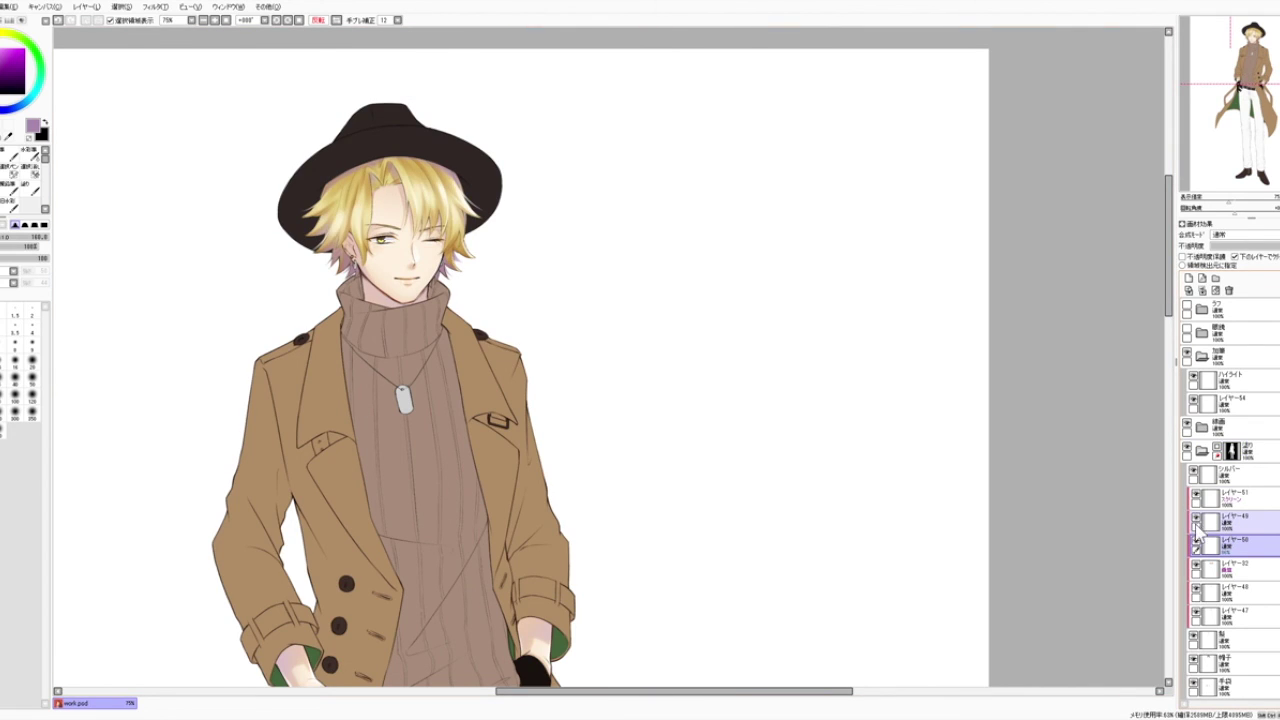
click(1196, 541)
click(1196, 541)
click(3, 413)
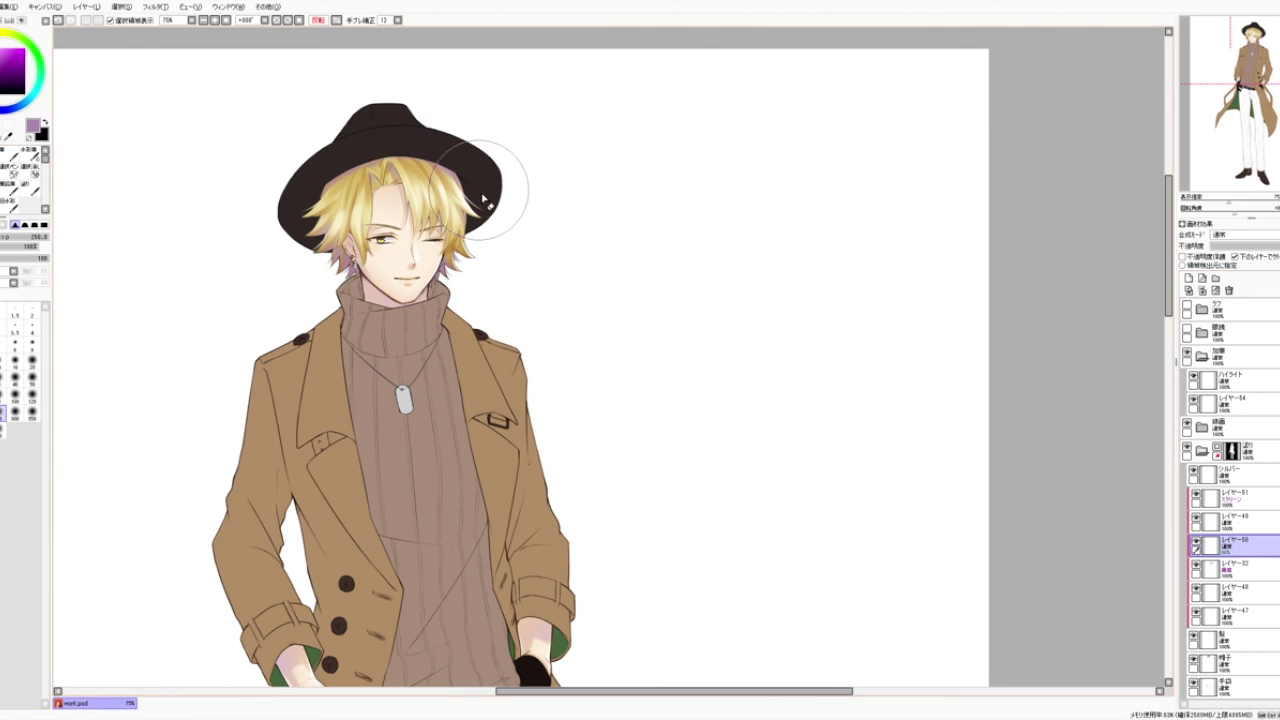
Step: Restore the canvas to its normal orientation and review the hair against the full figure from several zoom distances
click(321, 20)
drag(465, 127, 434, 80)
drag(605, 522, 619, 460)
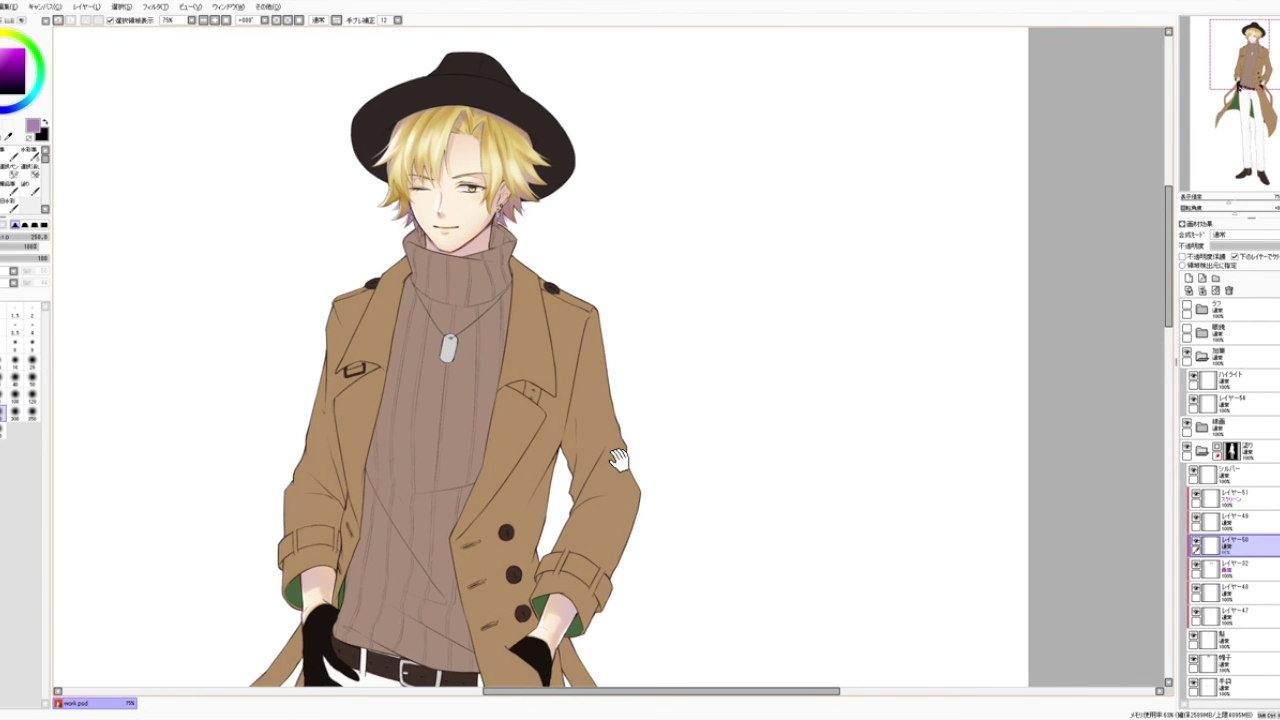
scroll(646, 517, down, 2)
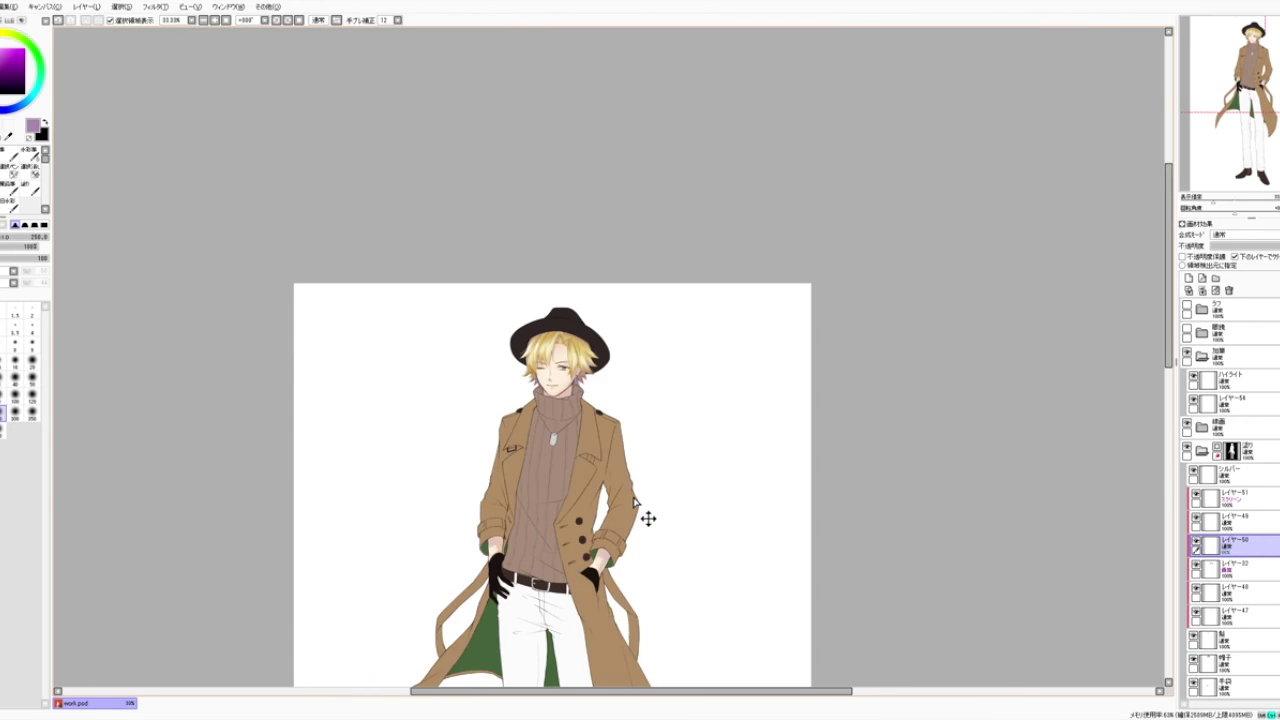
drag(528, 92, 457, 6)
drag(574, 236, 521, 83)
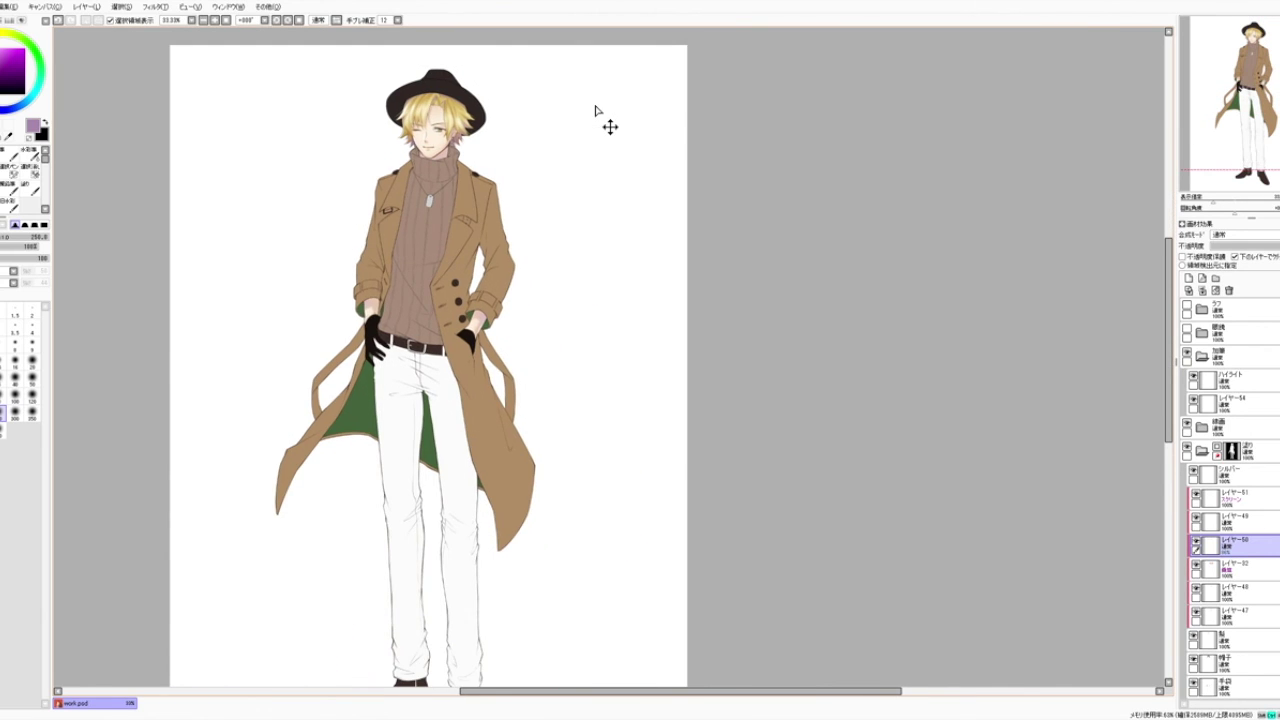
scroll(596, 111, up, 1)
scroll(596, 111, down, 1)
scroll(596, 111, up, 2)
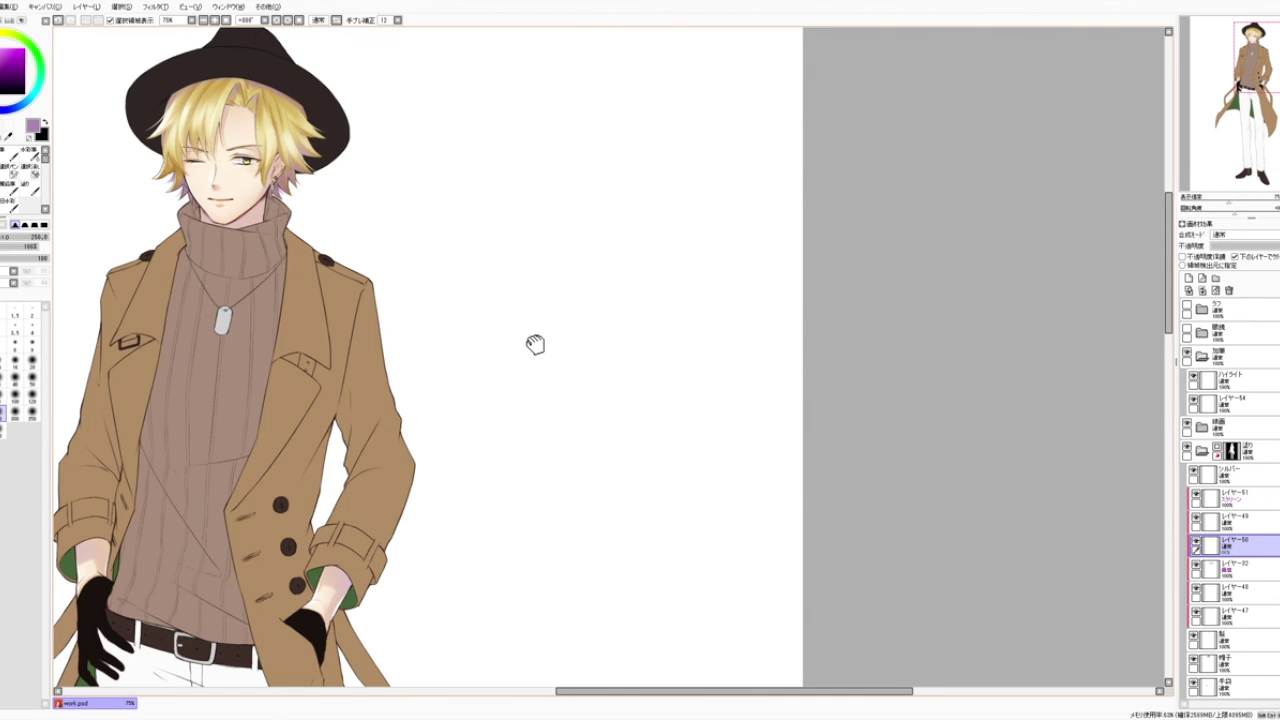
drag(534, 343, 727, 429)
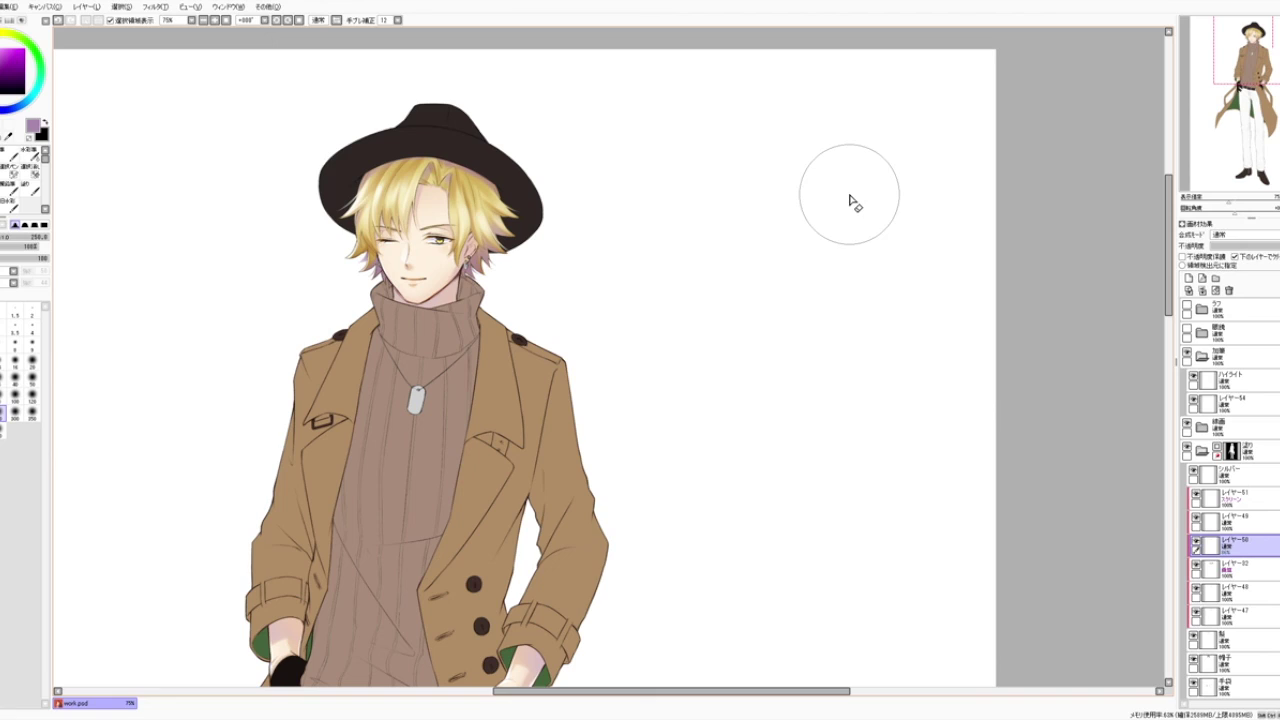